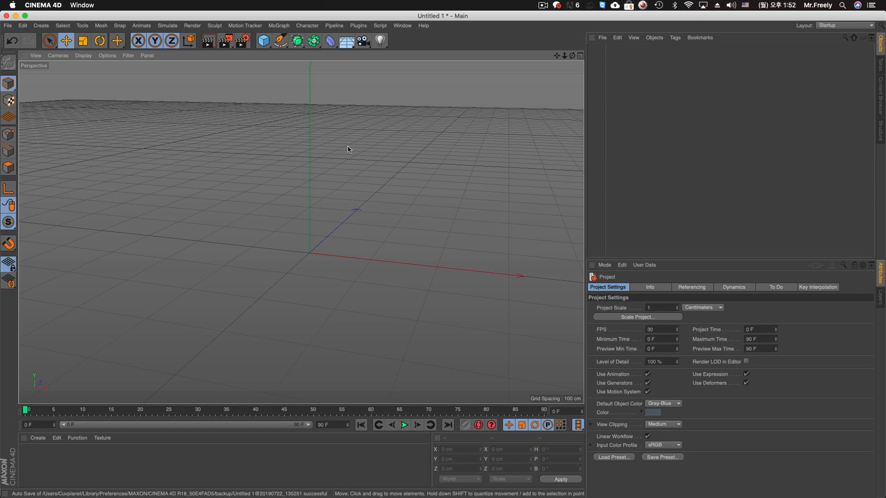
# Switch to Illustrator and add a two-line text on the artboard reading "Abe" and "c8"
pyautogui.keyDown('alt'); pyautogui.moveTo(348, 202); pyautogui.dragTo(369, 185); pyautogui.keyUp('alt')
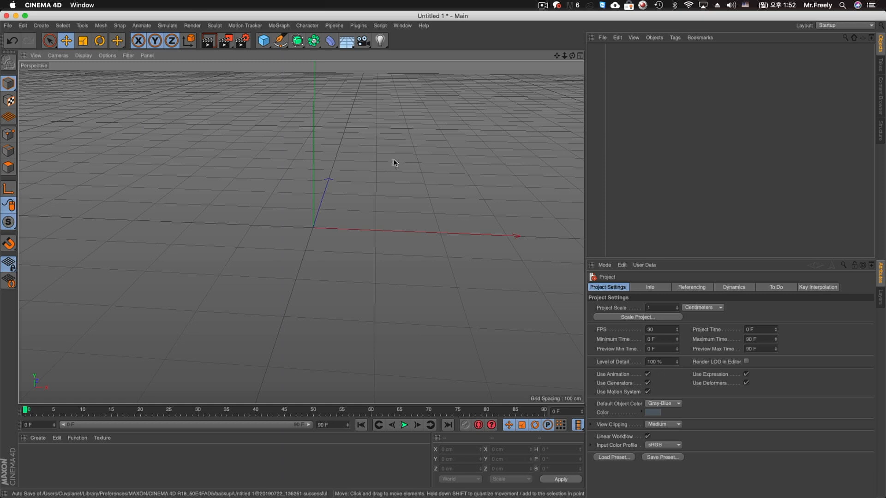
pyautogui.press('super+Tab')
pyautogui.press('super+Tab')
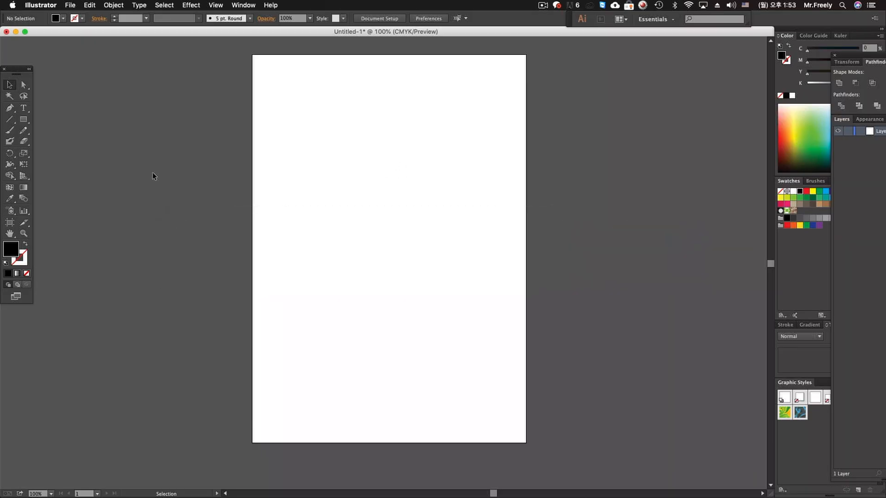
pyautogui.press('t')
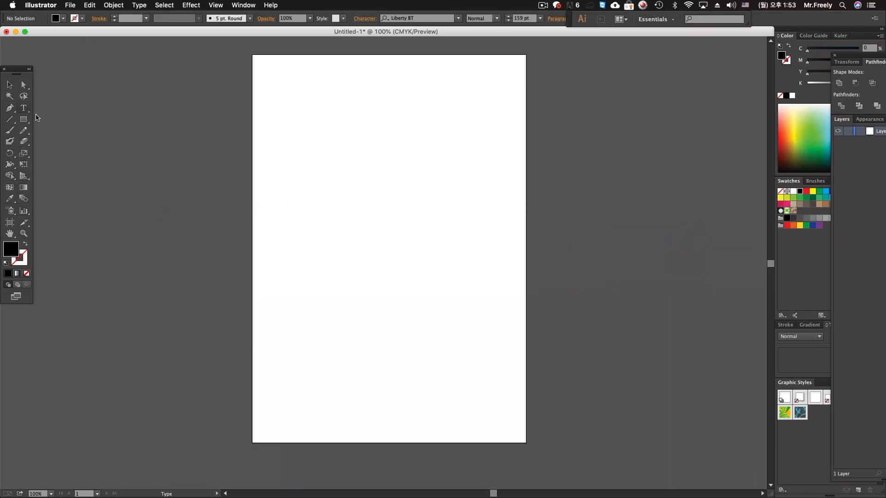
pyautogui.click(323, 178)
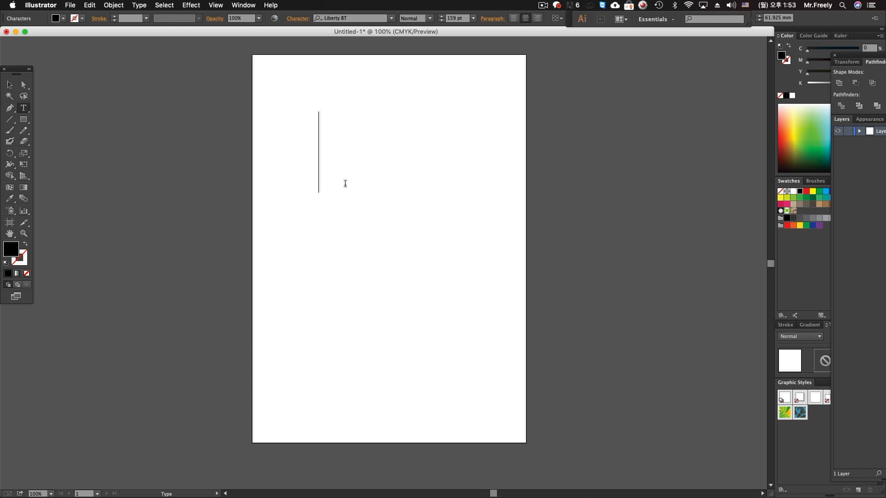
pyautogui.write('Abe')
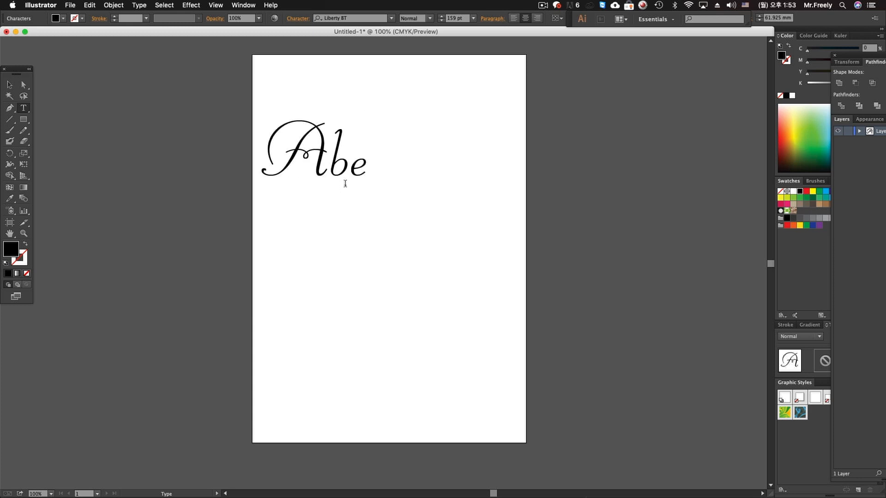
pyautogui.press('Return')
pyautogui.write('c8')
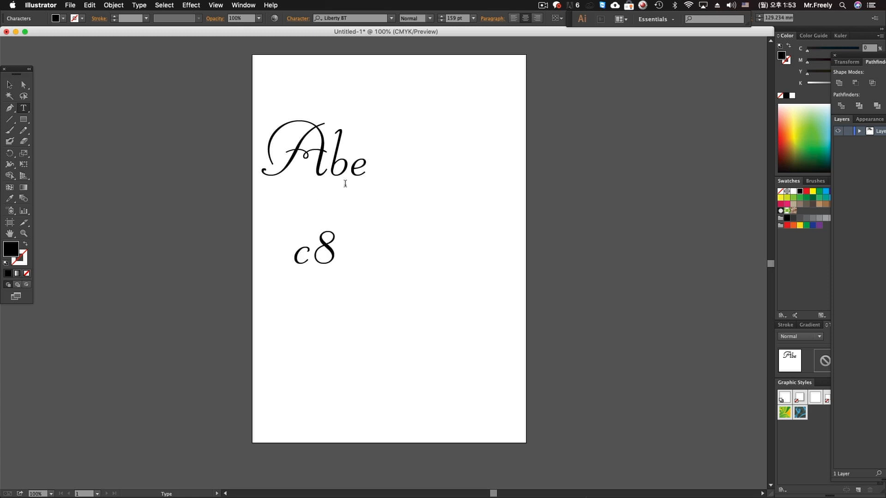
# Move the text block toward the artboard's centre, then convert it to outlines and ungroup the letters
pyautogui.click(10, 85)
pyautogui.moveTo(336, 155); pyautogui.dragTo(406, 168)
pyautogui.rightClick(406, 168)
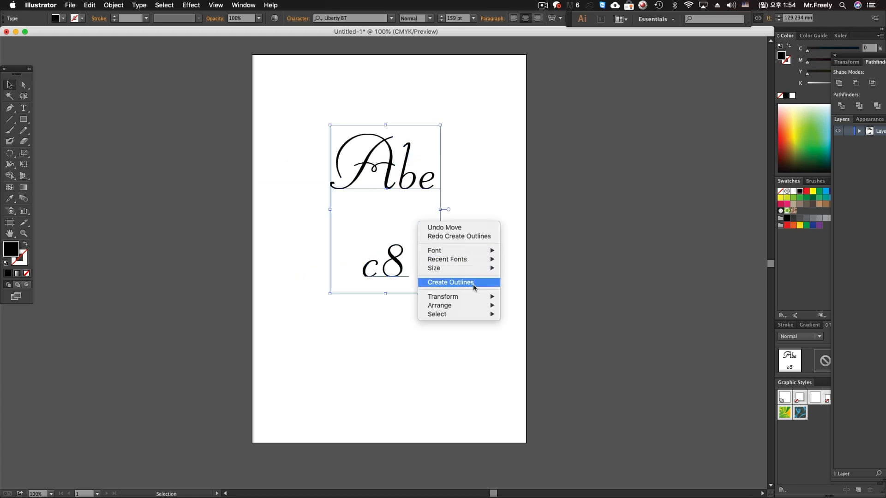
pyautogui.click(474, 283)
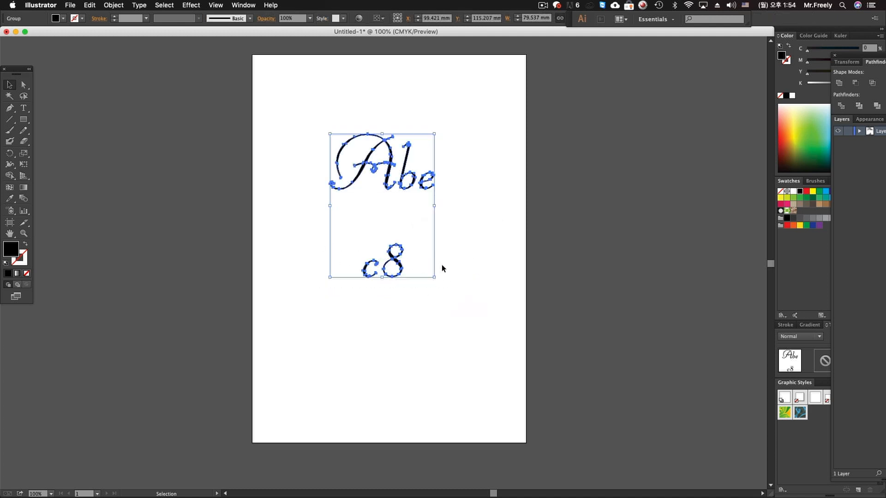
pyautogui.rightClick(401, 233)
pyautogui.click(439, 285)
# Enlarge the "c" and "8" shapes, scaling the c up further so it matches the 8 like a capital
pyautogui.click(393, 267)
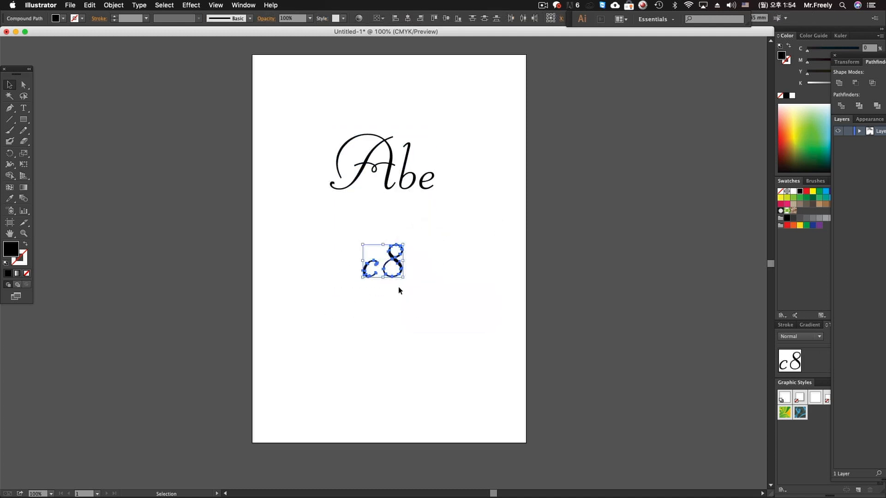
pyautogui.moveTo(405, 279); pyautogui.dragTo(427, 307)
pyautogui.press('super+equal')
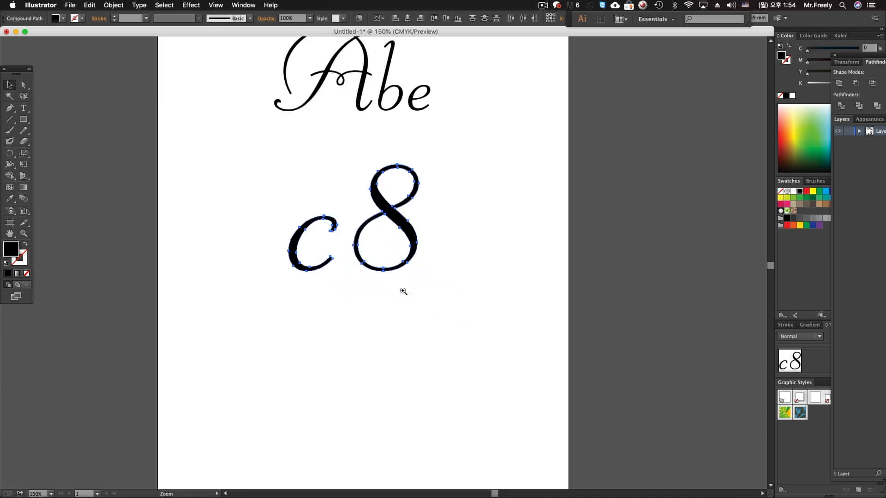
pyautogui.moveTo(510, 402); pyautogui.dragTo(550, 447)
pyautogui.moveTo(397, 296); pyautogui.dragTo(461, 311)
pyautogui.scroll(-5, 464, 226)
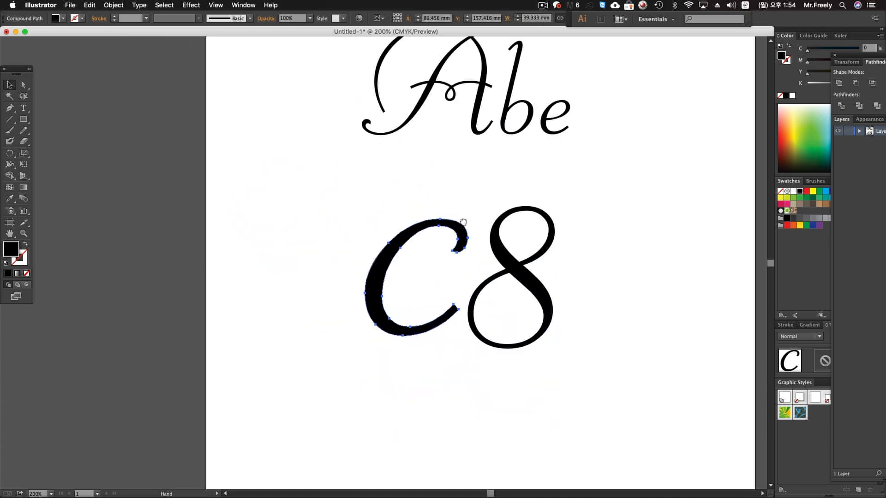
pyautogui.keyDown('alt'); pyautogui.keyDown('shift'); pyautogui.moveTo(466, 207); pyautogui.dragTo(478, 188); pyautogui.keyUp('shift'); pyautogui.keyUp('alt')
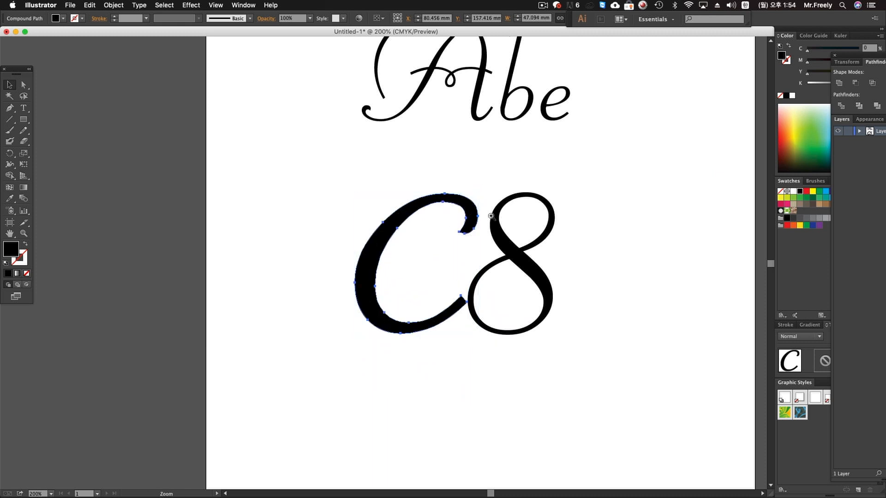
pyautogui.press('super+equal')
pyautogui.moveTo(467, 218); pyautogui.dragTo(570, 171)
# Close the gap between the two rows so the "Abe" letters sit directly above the enlarged C and 8
pyautogui.keyDown('alt'); pyautogui.keyDown('super'); pyautogui.click(447, 265); pyautogui.keyUp('super'); pyautogui.keyUp('alt')
pyautogui.keyDown('alt'); pyautogui.keyDown('super'); pyautogui.click(447, 265); pyautogui.keyUp('super'); pyautogui.keyUp('alt')
pyautogui.keyDown('alt'); pyautogui.keyDown('super'); pyautogui.click(447, 264); pyautogui.keyUp('super'); pyautogui.keyUp('alt')
pyautogui.keyDown('alt'); pyautogui.keyDown('super'); pyautogui.click(447, 265); pyautogui.keyUp('super'); pyautogui.keyUp('alt')
pyautogui.moveTo(328, 279); pyautogui.dragTo(467, 330)
pyautogui.click(454, 312)
pyautogui.keyDown('super'); pyautogui.click(405, 294); pyautogui.keyUp('super')
pyautogui.click(404, 183)
pyautogui.moveTo(428, 212); pyautogui.dragTo(432, 258)
# Enlarge the letter e slightly and place it lower, close against the b and above the 8
pyautogui.keyDown('alt'); pyautogui.keyDown('shift'); pyautogui.moveTo(502, 186); pyautogui.dragTo(507, 183); pyautogui.keyUp('shift'); pyautogui.keyUp('alt')
pyautogui.moveTo(462, 242); pyautogui.dragTo(497, 240)
pyautogui.click(503, 241)
pyautogui.click(480, 241)
pyautogui.click(494, 261)
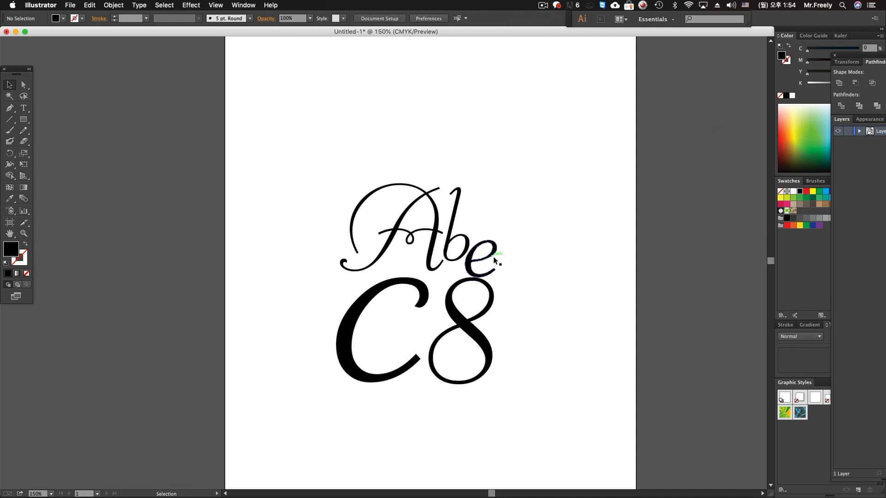
# Fine-tune the placement of the b and e so they sit tightly beside the A
pyautogui.keyDown('alt'); pyautogui.keyDown('super'); pyautogui.click(460, 242); pyautogui.keyUp('super'); pyautogui.keyUp('alt')
pyautogui.keyDown('alt'); pyautogui.keyDown('super'); pyautogui.click(461, 242); pyautogui.keyUp('super'); pyautogui.keyUp('alt')
pyautogui.moveTo(422, 242); pyautogui.dragTo(576, 234)
pyautogui.keyDown('super'); pyautogui.click(501, 275); pyautogui.keyUp('super')
pyautogui.keyDown('super'); pyautogui.click(501, 276); pyautogui.keyUp('super')
pyautogui.moveTo(341, 285); pyautogui.dragTo(650, 282)
pyautogui.moveTo(450, 279); pyautogui.dragTo(456, 262)
pyautogui.moveTo(452, 264); pyautogui.dragTo(519, 274)
pyautogui.click(474, 269)
pyautogui.click(517, 279)
pyautogui.click(504, 287)
pyautogui.click(519, 274)
pyautogui.moveTo(490, 305); pyautogui.dragTo(494, 299)
pyautogui.click(524, 287)
# Refine the size and spacing of the letters so both rows form one compact lettering block
pyautogui.moveTo(502, 250); pyautogui.dragTo(507, 247)
pyautogui.keyDown('alt'); pyautogui.keyDown('super'); pyautogui.click(531, 271); pyautogui.keyUp('super'); pyautogui.keyUp('alt')
pyautogui.keyDown('alt'); pyautogui.keyDown('super'); pyautogui.click(530, 272); pyautogui.keyUp('super'); pyautogui.keyUp('alt')
pyautogui.moveTo(396, 259); pyautogui.dragTo(569, 277)
pyautogui.click(569, 277)
pyautogui.moveTo(479, 246); pyautogui.dragTo(522, 247)
pyautogui.moveTo(267, 174); pyautogui.dragTo(517, 257)
pyautogui.click(518, 261)
pyautogui.keyDown('super'); pyautogui.moveTo(371, 203); pyautogui.dragTo(525, 369); pyautogui.keyUp('super')
pyautogui.moveTo(513, 308); pyautogui.dragTo(548, 334)
pyautogui.moveTo(520, 278); pyautogui.dragTo(565, 317)
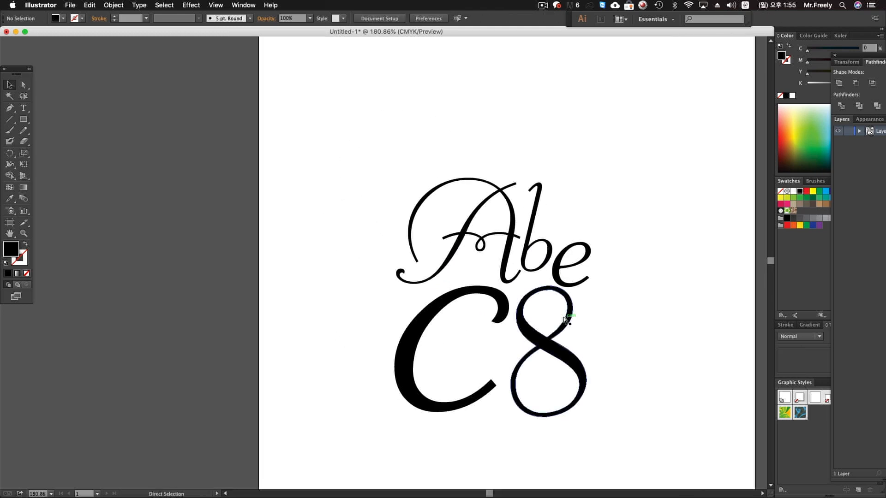
# Show the artwork in outline view and set up the Pen tool with no fill and a black stroke
pyautogui.press('super+y')
pyautogui.keyDown('super'); pyautogui.click(491, 265); pyautogui.keyUp('super')
pyautogui.keyDown('super'); pyautogui.click(491, 264); pyautogui.keyUp('super')
pyautogui.moveTo(361, 214); pyautogui.dragTo(512, 166)
pyautogui.click(10, 108)
pyautogui.click(26, 244)
pyautogui.click(20, 259)
pyautogui.moveTo(98, 214); pyautogui.dragTo(285, 227)
pyautogui.moveTo(386, 236)
pyautogui.mouseDown()
pyautogui.moveTo(366, 258)
pyautogui.moveTo(372, 259)
pyautogui.mouseUp()
pyautogui.moveTo(407, 257); pyautogui.dragTo(262, 274)
pyautogui.moveTo(328, 249); pyautogui.dragTo(407, 205)
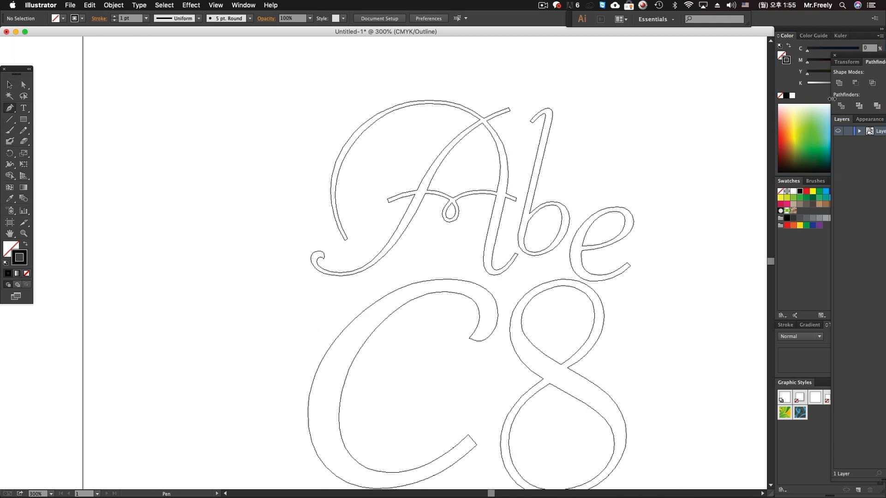
# Bring the layer list fully into view and add a new layer named A
pyautogui.moveTo(858, 59); pyautogui.dragTo(760, 60)
pyautogui.moveTo(501, 217)
pyautogui.mouseDown()
pyautogui.moveTo(503, 230)
pyautogui.moveTo(505, 214)
pyautogui.mouseUp()
pyautogui.click(816, 474)
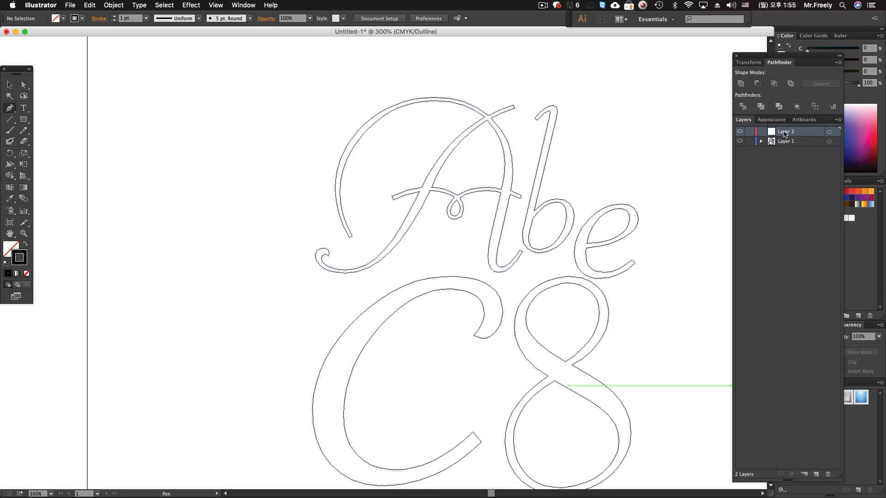
pyautogui.write('A')
pyautogui.press('Return')
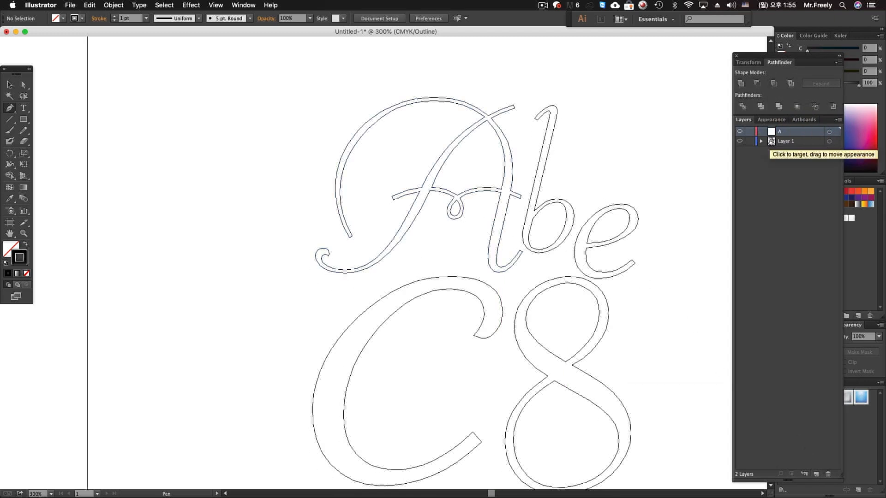
# Add two more layers above layer A, named b and c
pyautogui.click(815, 475)
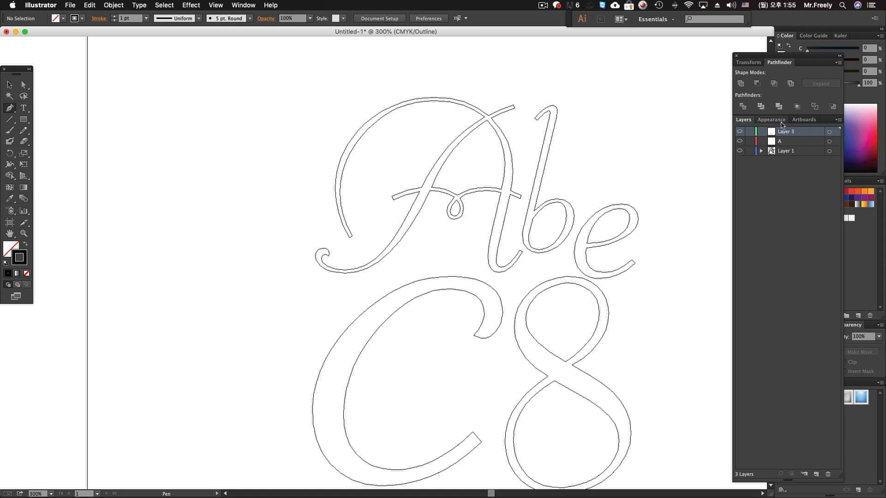
pyautogui.doubleClick(785, 132)
pyautogui.write('b')
pyautogui.press('Return')
pyautogui.click(816, 474)
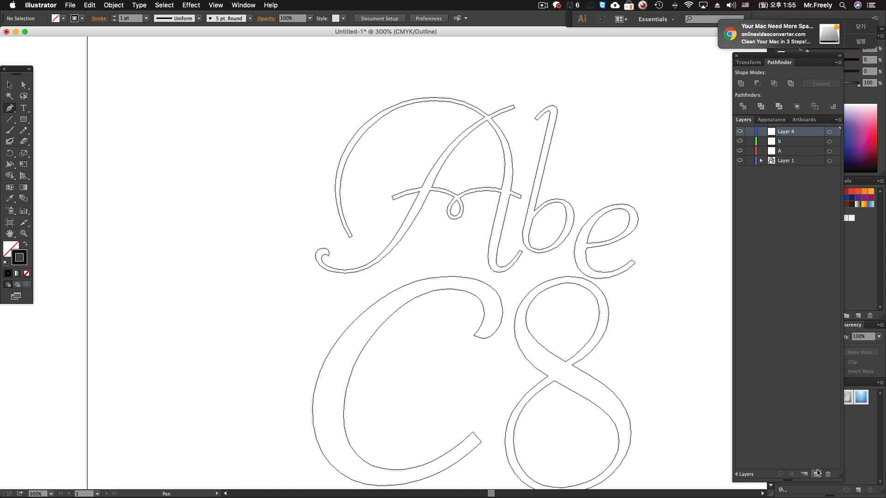
pyautogui.press('c')
pyautogui.doubleClick(786, 131)
pyautogui.write('c')
pyautogui.press('Return')
# Add two further layers on top of the stack, named C and 8
pyautogui.click(816, 474)
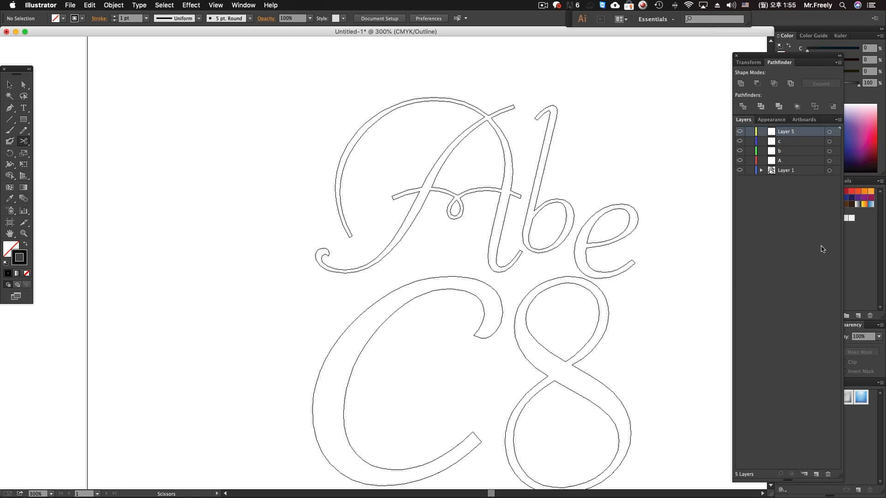
pyautogui.doubleClick(782, 132)
pyautogui.write('C')
pyautogui.press('Return')
pyautogui.click(816, 474)
pyautogui.write('8')
pyautogui.press('Return')
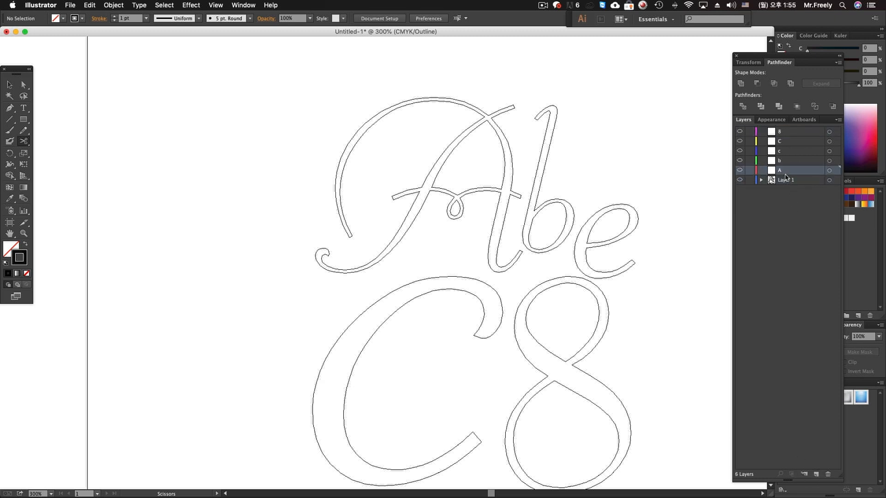
# On layer A, trace the letter A's large arc and right stem with the Pen tool as one open path, then deselect it
pyautogui.click(750, 181)
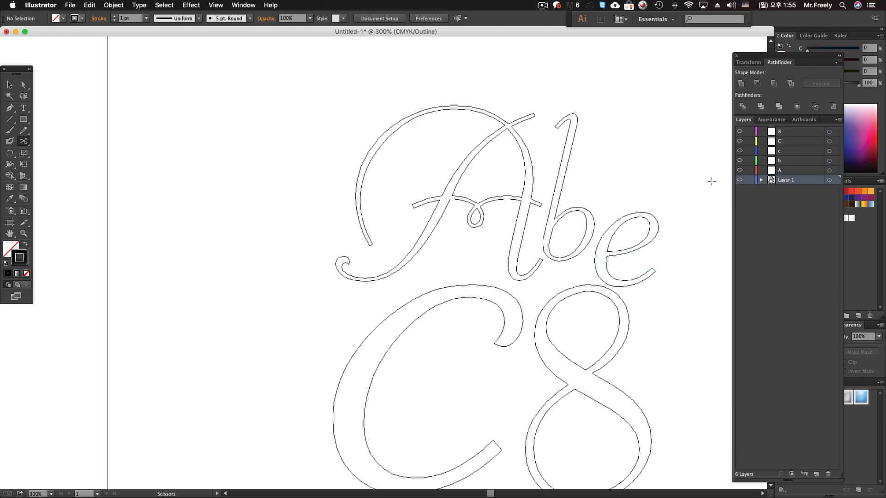
pyautogui.hscroll(-3, 475, 155)
pyautogui.click(775, 170)
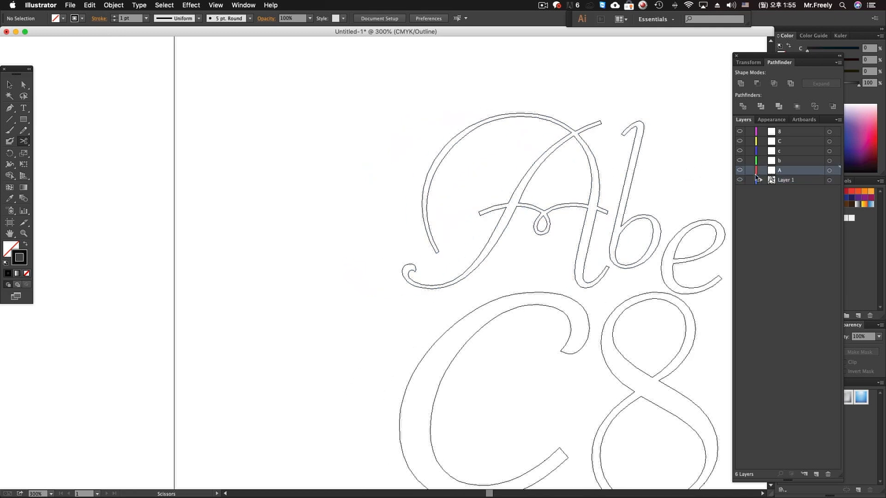
pyautogui.hscroll(3, 408, 254)
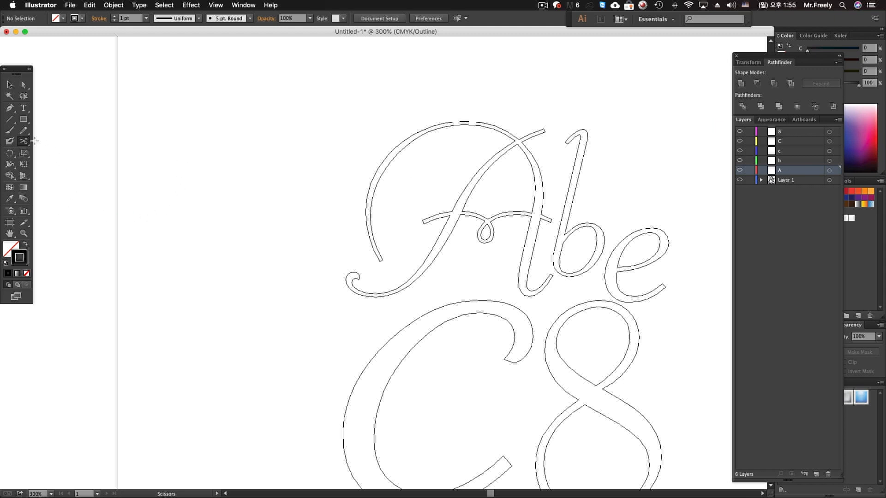
pyautogui.click(10, 109)
pyautogui.hscroll(-2, 395, 226)
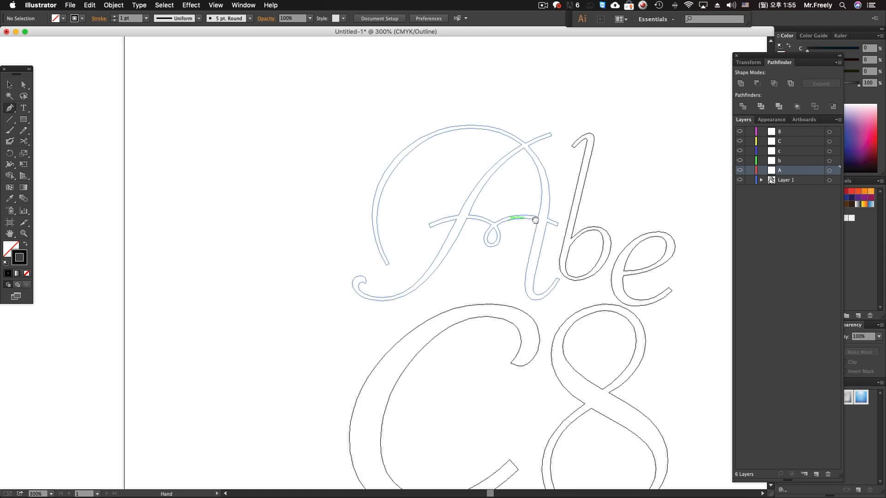
pyautogui.click(409, 271)
pyautogui.moveTo(426, 155); pyautogui.dragTo(478, 105)
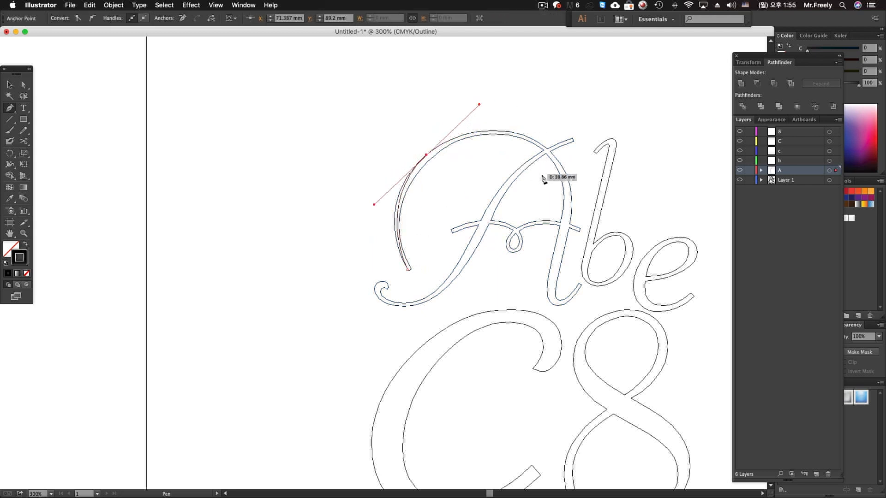
pyautogui.moveTo(567, 207); pyautogui.dragTo(559, 272)
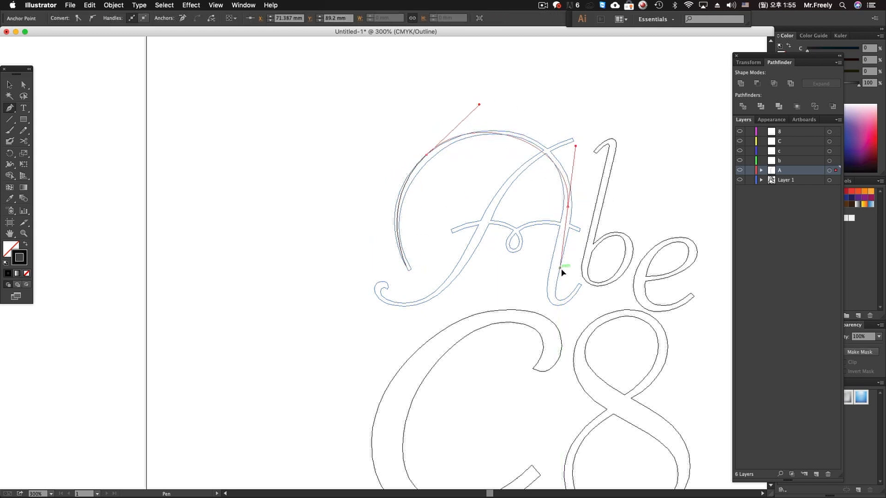
pyautogui.moveTo(561, 304); pyautogui.dragTo(576, 302)
pyautogui.click(578, 283)
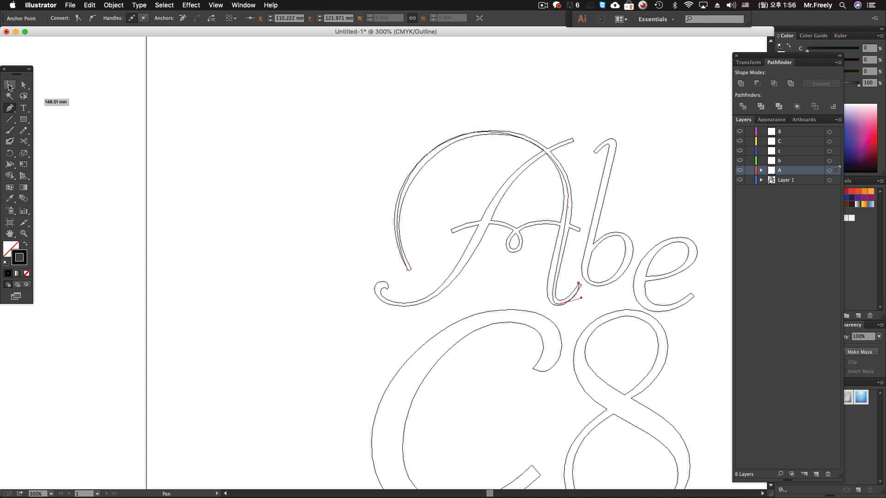
pyautogui.click(9, 86)
pyautogui.click(235, 125)
pyautogui.moveTo(619, 131); pyautogui.dragTo(613, 131)
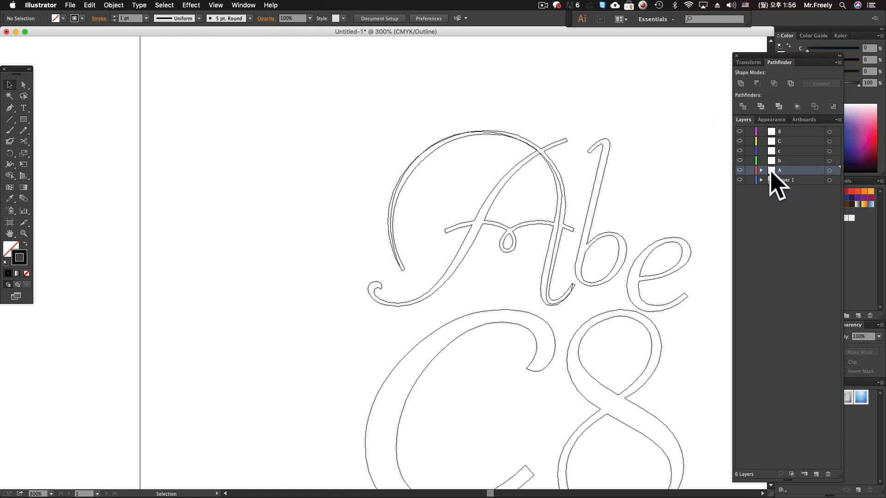
# Add a layer named A-2 above layer A and rename layer A as A-1
pyautogui.click(816, 474)
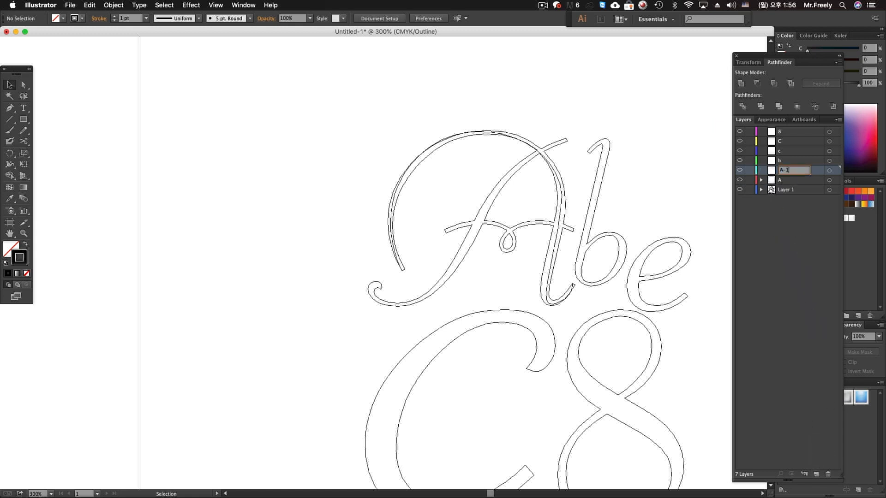
pyautogui.write('2')
pyautogui.press('Return')
pyautogui.doubleClick(786, 180)
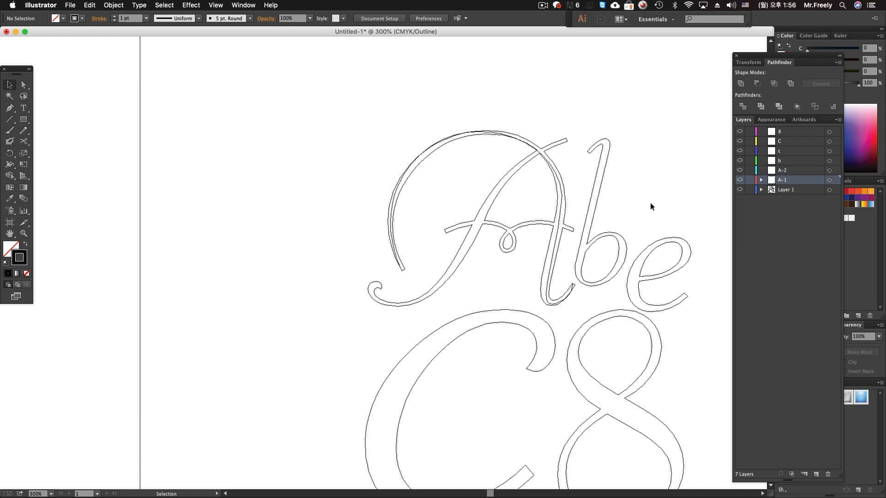
# On layer A-2, trace the letter A's diagonal stroke with the Pen tool from the lower-left curl to the upper-right tip
pyautogui.scroll(-2, 536, 251)
pyautogui.click(751, 174)
pyautogui.click(432, 276)
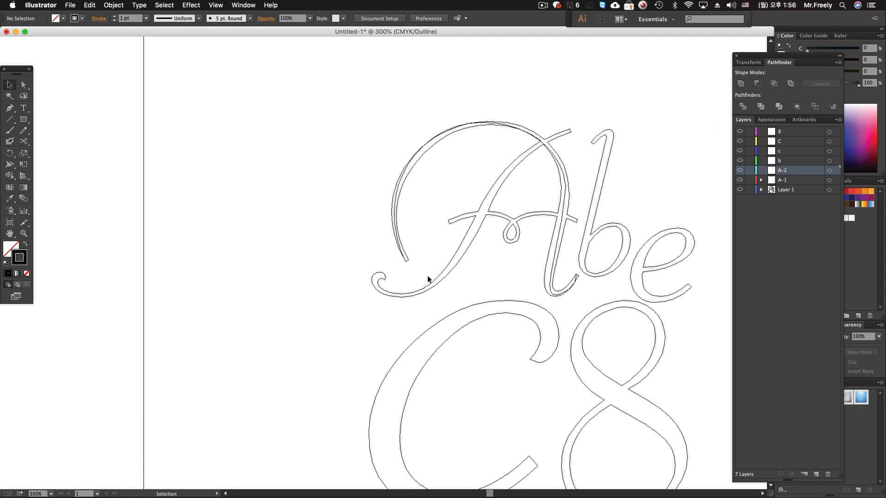
pyautogui.press('p')
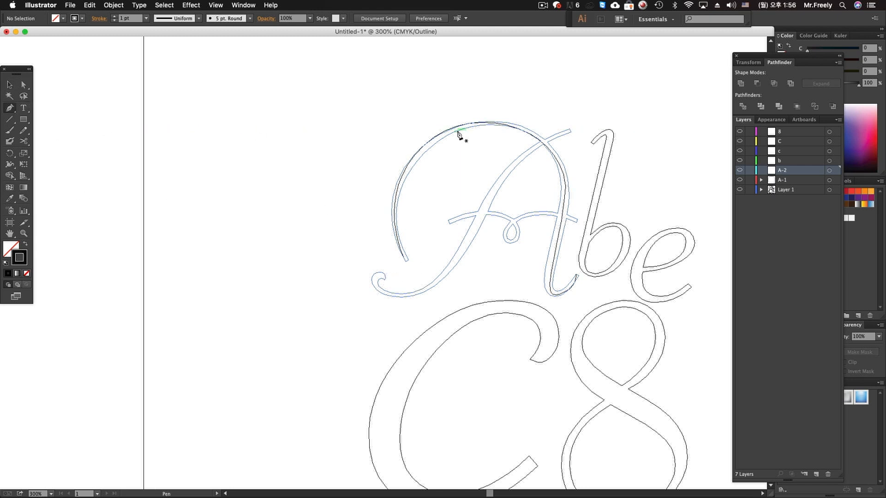
pyautogui.moveTo(384, 281)
pyautogui.mouseDown()
pyautogui.moveTo(384, 290)
pyautogui.moveTo(369, 287)
pyautogui.mouseUp()
pyautogui.moveTo(424, 288); pyautogui.dragTo(457, 269)
pyautogui.moveTo(492, 200); pyautogui.dragTo(507, 169)
pyautogui.moveTo(572, 129); pyautogui.dragTo(600, 121)
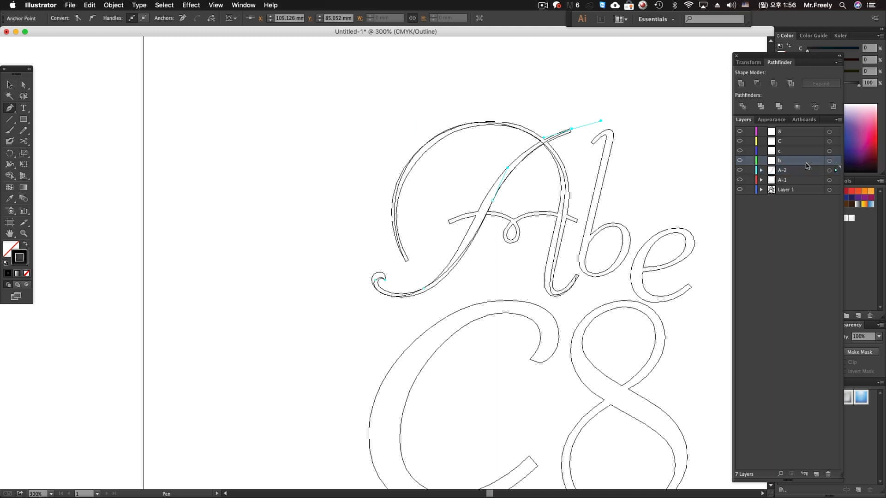
# Add a layer named A-3 above layer A-2 and clear the selection of the diagonal stroke
pyautogui.click(815, 474)
pyautogui.doubleClick(792, 170)
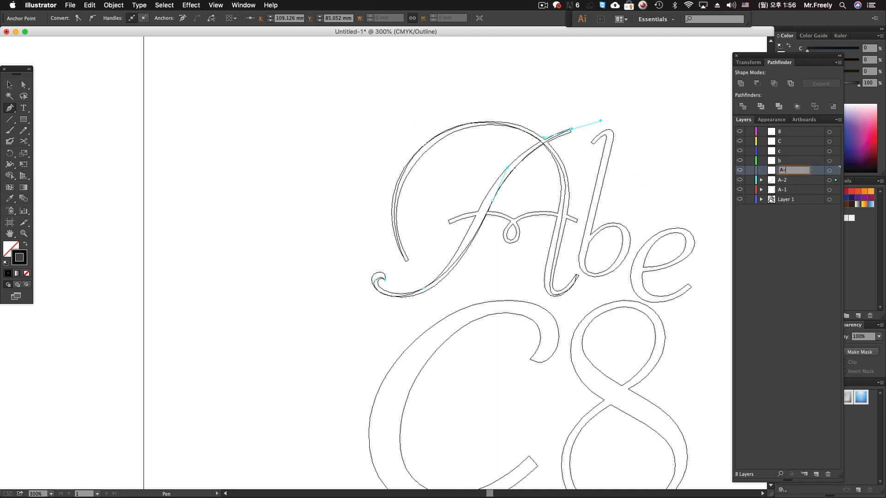
pyautogui.click(448, 220)
pyautogui.press('super+z')
pyautogui.press('super+shift+a')
pyautogui.click(793, 171)
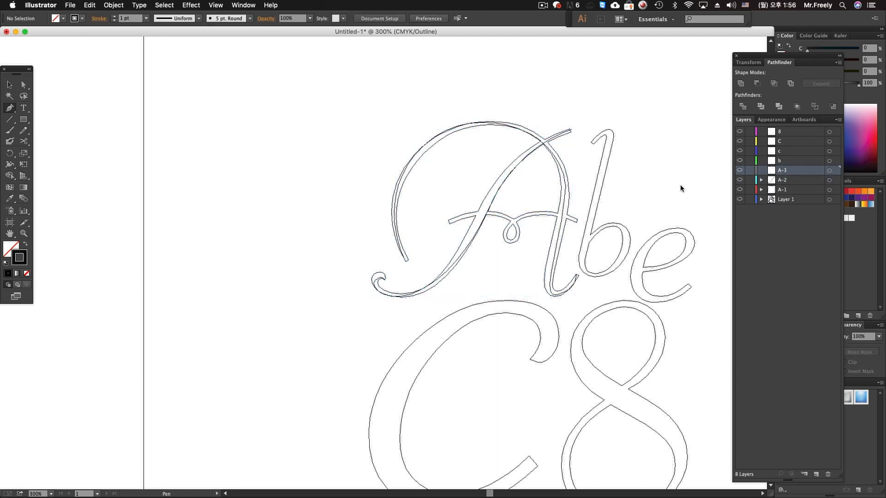
# On layer A-3, trace the letter A's looped crossbar from its left end to its right end with the Pen tool and deselect it
pyautogui.click(446, 220)
pyautogui.moveTo(512, 219); pyautogui.dragTo(503, 236)
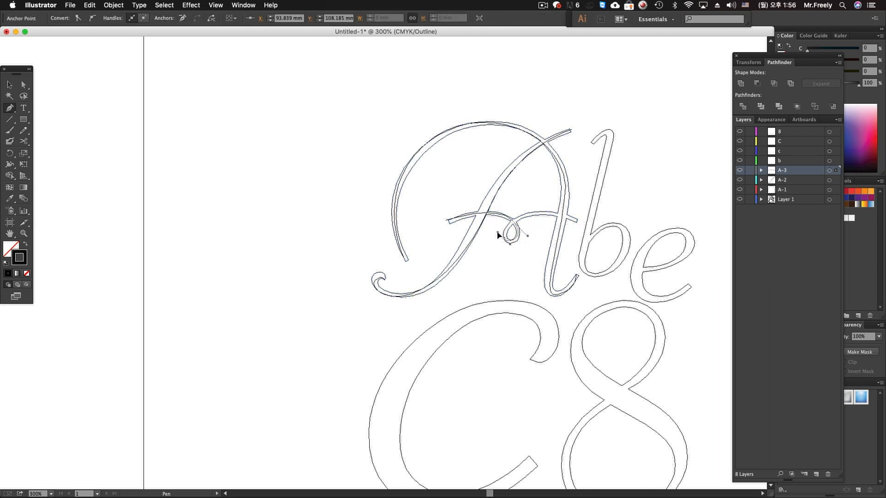
pyautogui.moveTo(590, 234); pyautogui.dragTo(629, 254)
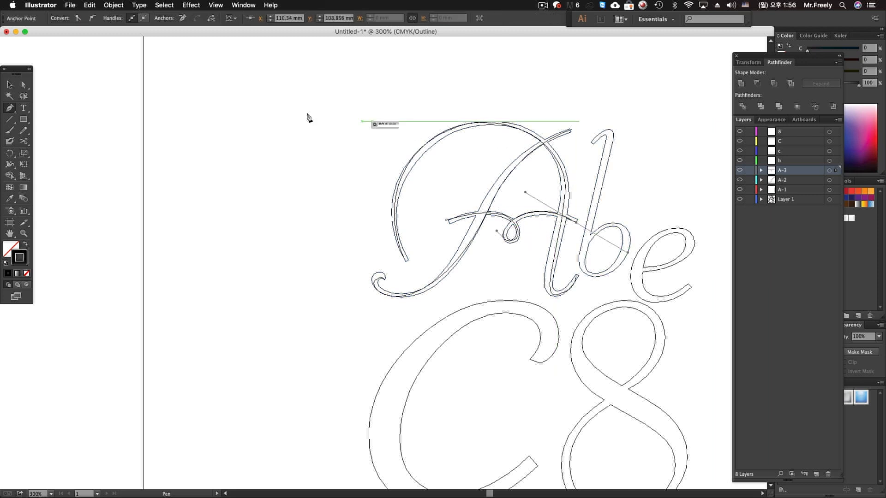
pyautogui.click(9, 85)
pyautogui.click(53, 105)
# On layer b, trace the letter b from its top hook down the stem and around the bowl as one open path, and deselect it
pyautogui.click(9, 108)
pyautogui.moveTo(360, 114); pyautogui.dragTo(332, 115)
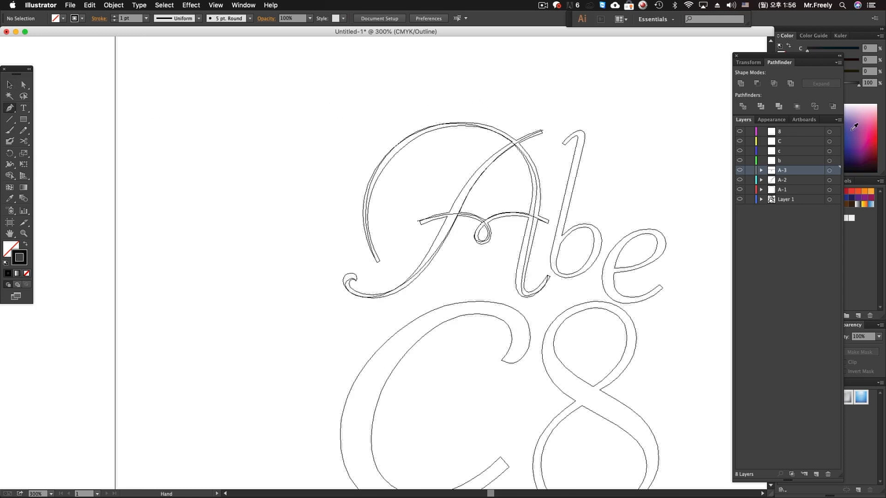
pyautogui.click(810, 160)
pyautogui.hscroll(3, 603, 146)
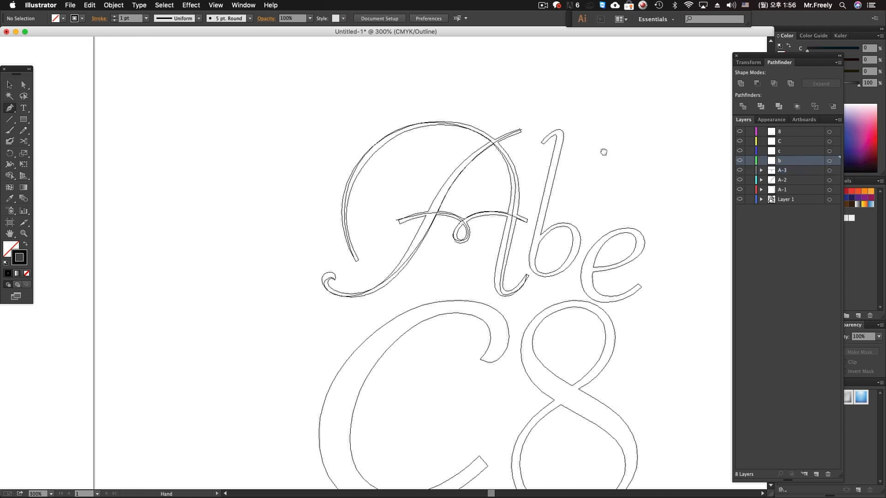
pyautogui.click(517, 144)
pyautogui.moveTo(542, 133); pyautogui.dragTo(544, 120)
pyautogui.click(508, 275)
pyautogui.moveTo(543, 271); pyautogui.dragTo(560, 260)
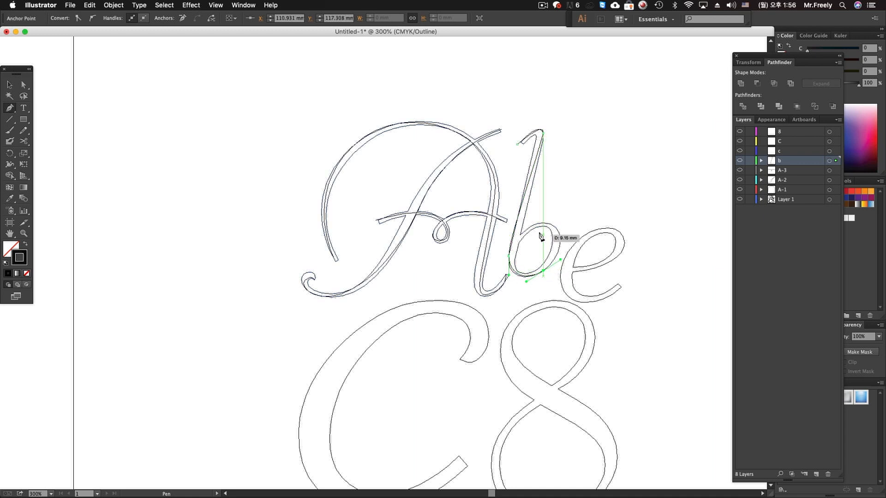
pyautogui.moveTo(505, 245); pyautogui.dragTo(440, 301)
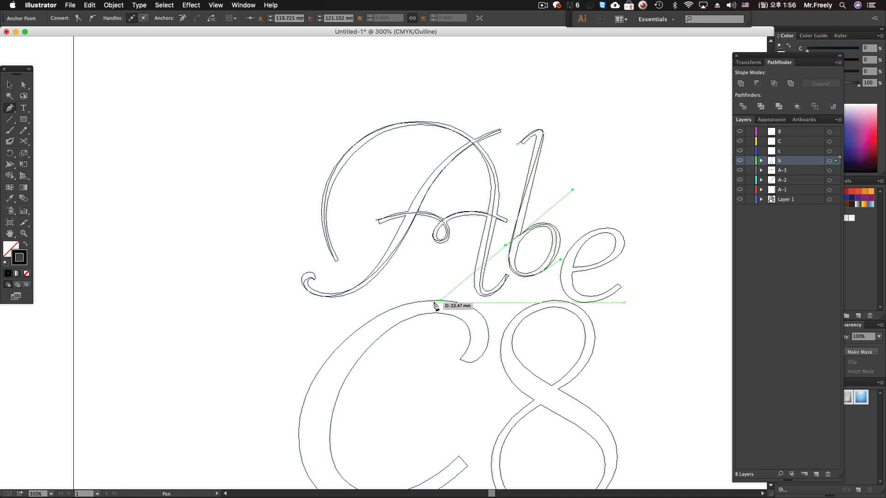
pyautogui.click(9, 85)
pyautogui.click(336, 156)
# Rename the lowercase c layer above layer b as e
pyautogui.press('space')
pyautogui.moveTo(591, 183); pyautogui.dragTo(530, 176)
pyautogui.doubleClick(779, 152)
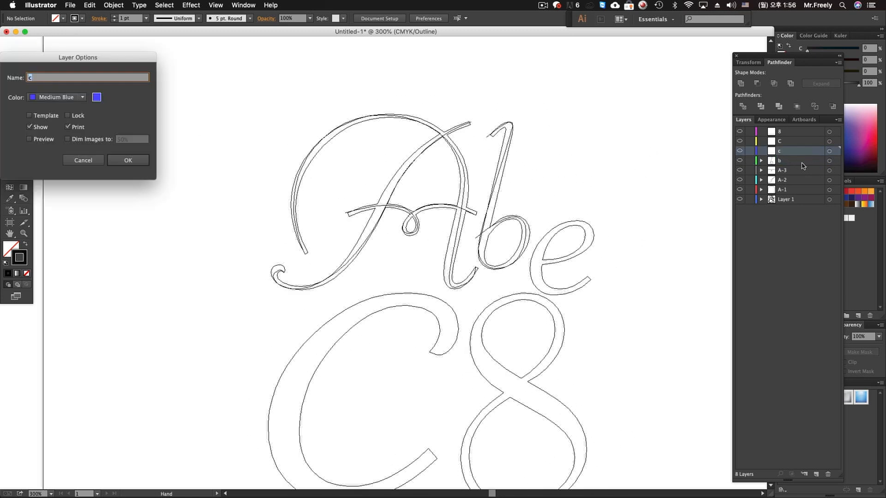
pyautogui.write('e')
pyautogui.press('Return')
# On layer e, start tracing the letter e with the Pen tool, from its crossbar's left end up around the upper loop
pyautogui.click(9, 107)
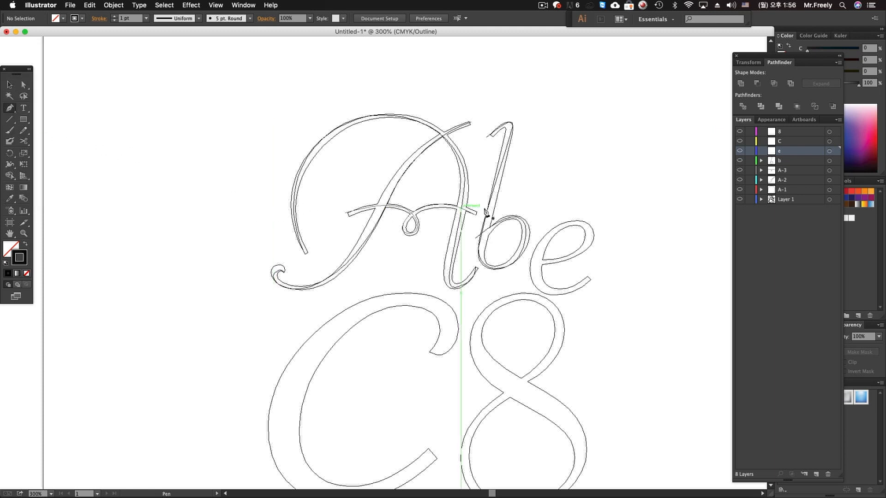
pyautogui.click(530, 264)
pyautogui.moveTo(586, 245); pyautogui.dragTo(603, 224)
pyautogui.moveTo(546, 234); pyautogui.dragTo(513, 254)
pyautogui.moveTo(589, 280); pyautogui.dragTo(638, 236)
pyautogui.press('super+z')
pyautogui.press('super+z')
pyautogui.moveTo(556, 226); pyautogui.dragTo(539, 240)
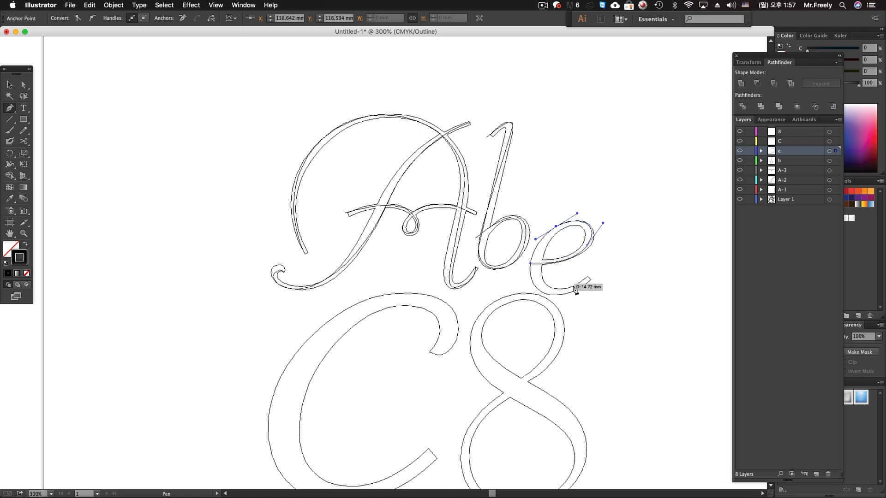
pyautogui.moveTo(589, 278); pyautogui.dragTo(681, 245)
pyautogui.press('super+z')
pyautogui.moveTo(545, 289); pyautogui.dragTo(606, 271)
pyautogui.press('super+z')
pyautogui.press('super+z')
# Continue the e's path around its lower bowl to the stroke's right end and finish the path
pyautogui.moveTo(545, 290); pyautogui.dragTo(548, 292)
pyautogui.moveTo(565, 302); pyautogui.dragTo(567, 300)
pyautogui.click(593, 276)
pyautogui.click(8, 88)
# On layer C, trace the large letter C from its upper hook around to the lower-right end as one open path, and deselect it
pyautogui.click(9, 107)
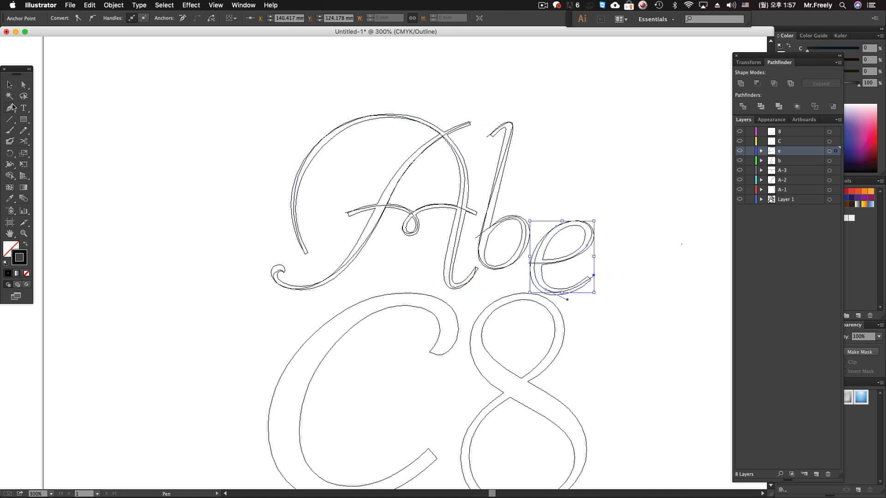
pyautogui.click(811, 142)
pyautogui.moveTo(488, 244); pyautogui.dragTo(549, 169)
pyautogui.keyDown('super'); pyautogui.click(249, 199); pyautogui.keyUp('super')
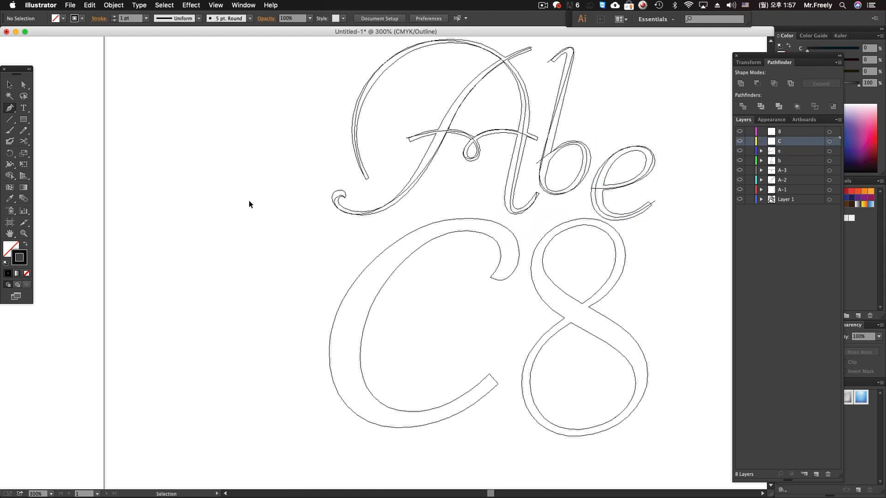
pyautogui.hscroll(2, 250, 200)
pyautogui.scroll(-1, 249, 200)
pyautogui.click(470, 268)
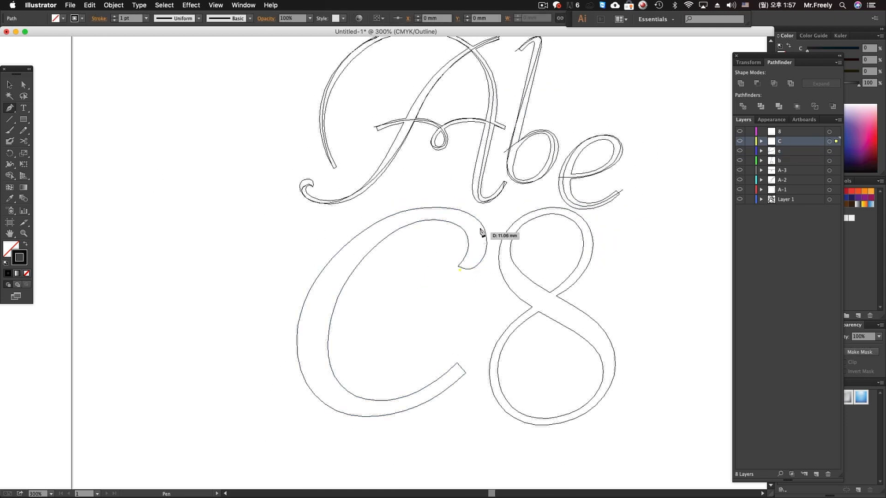
pyautogui.moveTo(460, 216); pyautogui.dragTo(424, 206)
pyautogui.moveTo(300, 347); pyautogui.dragTo(299, 355)
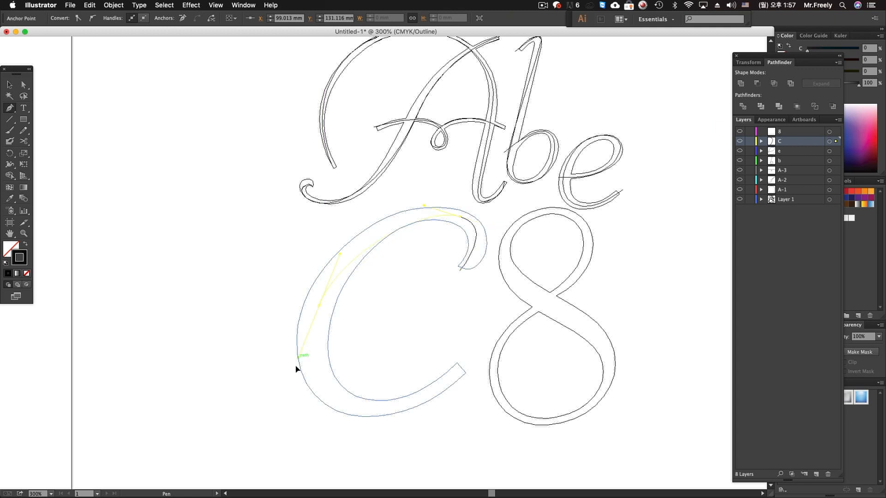
pyautogui.moveTo(470, 366); pyautogui.dragTo(568, 276)
pyautogui.keyDown('super'); pyautogui.click(467, 290); pyautogui.keyUp('super')
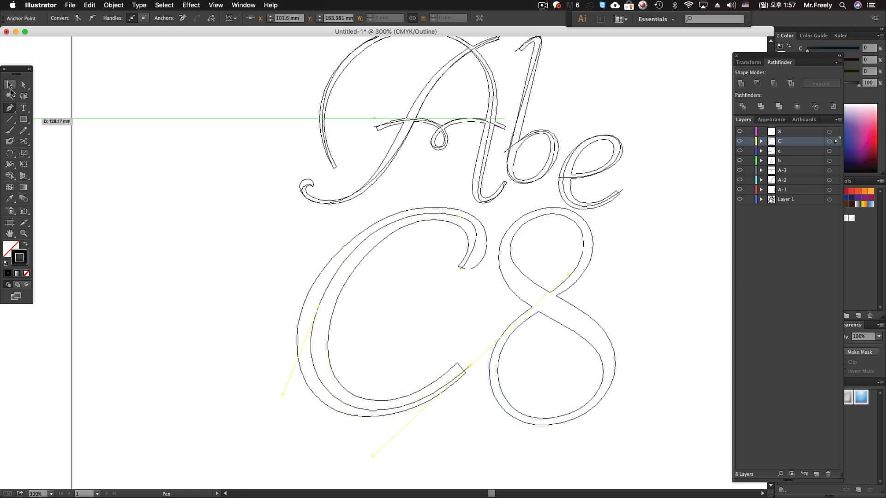
pyautogui.click(9, 85)
# On layer 8, trace the numeral 8 from the crossing around the upper and lower loops back to the crossing, and deselect it
pyautogui.click(10, 108)
pyautogui.hscroll(2, 635, 114)
pyautogui.click(806, 131)
pyautogui.hscroll(1, 547, 233)
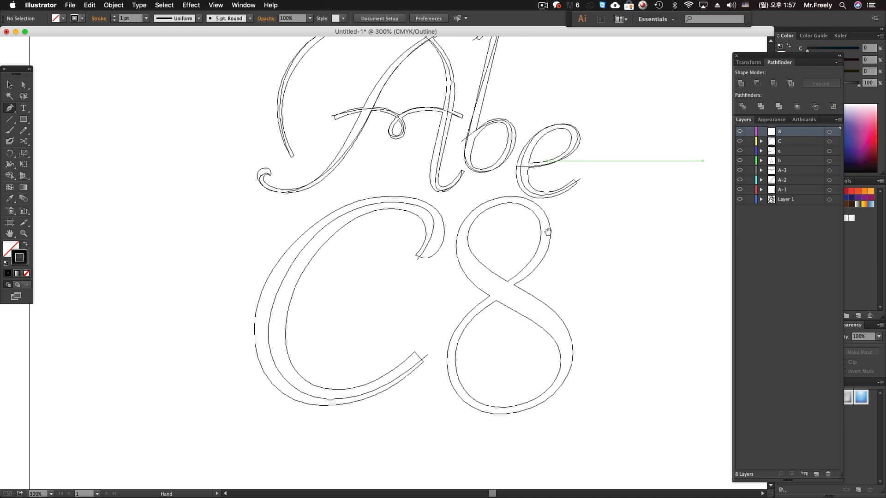
pyautogui.click(515, 301)
pyautogui.moveTo(461, 247); pyautogui.dragTo(459, 211)
pyautogui.moveTo(524, 198); pyautogui.dragTo(552, 206)
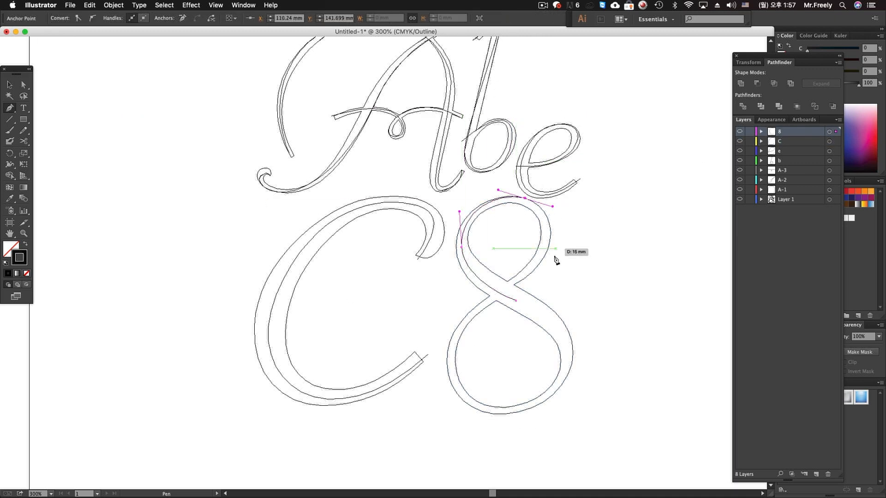
pyautogui.moveTo(517, 283); pyautogui.dragTo(478, 303)
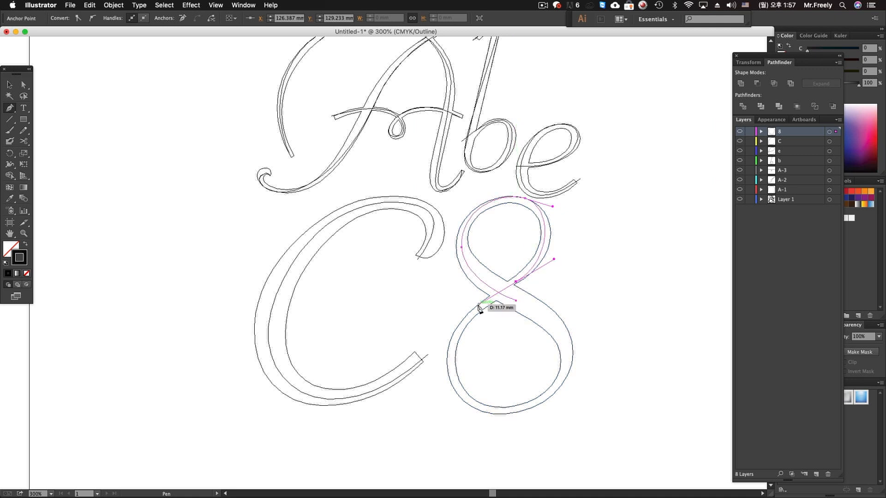
pyautogui.moveTo(451, 367); pyautogui.dragTo(455, 408)
pyautogui.moveTo(525, 405); pyautogui.dragTo(555, 391)
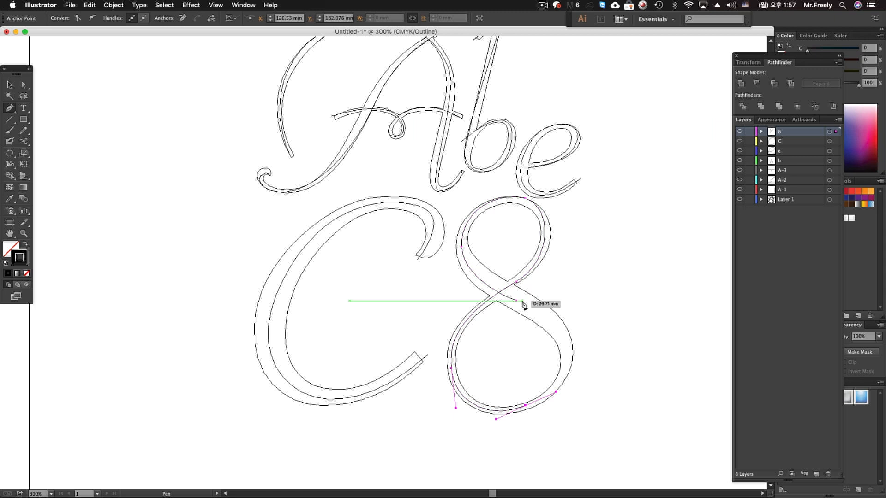
pyautogui.moveTo(522, 301); pyautogui.dragTo(450, 259)
pyautogui.click(9, 85)
pyautogui.click(207, 138)
# Switch the document from Outline to Preview mode and check the traced paths against the original lettering
pyautogui.moveTo(585, 185); pyautogui.dragTo(663, 210)
pyautogui.hotkey('ctrl', 'y')
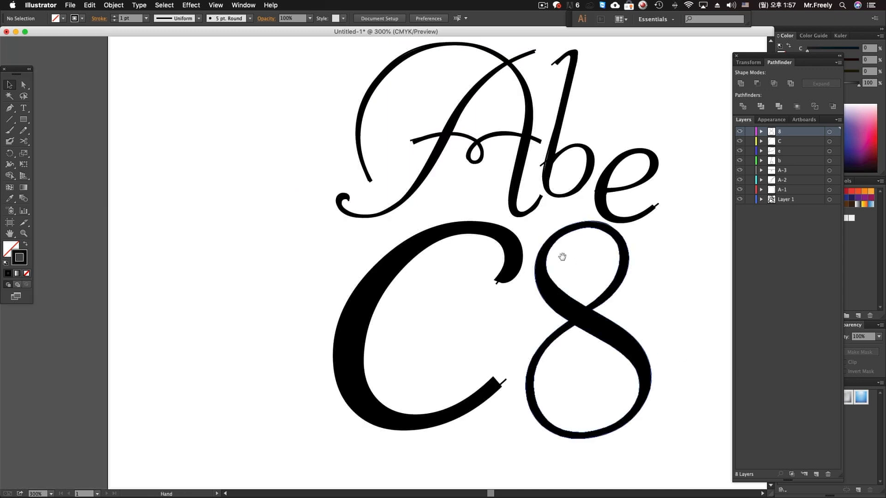
pyautogui.click(506, 253)
pyautogui.click(445, 257)
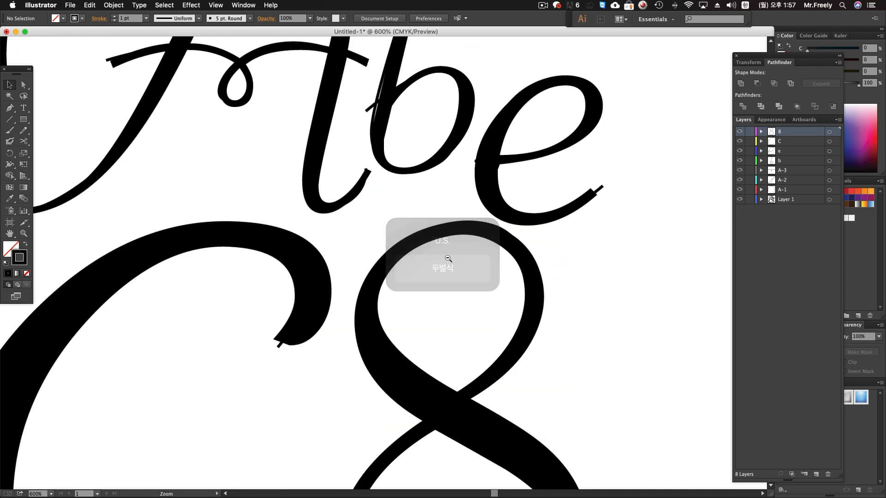
pyautogui.keyDown('alt'); pyautogui.click(445, 257); pyautogui.keyUp('alt')
pyautogui.keyDown('alt'); pyautogui.click(438, 252); pyautogui.keyUp('alt')
pyautogui.keyDown('alt'); pyautogui.click(391, 256); pyautogui.keyUp('alt')
pyautogui.moveTo(392, 255); pyautogui.dragTo(539, 234)
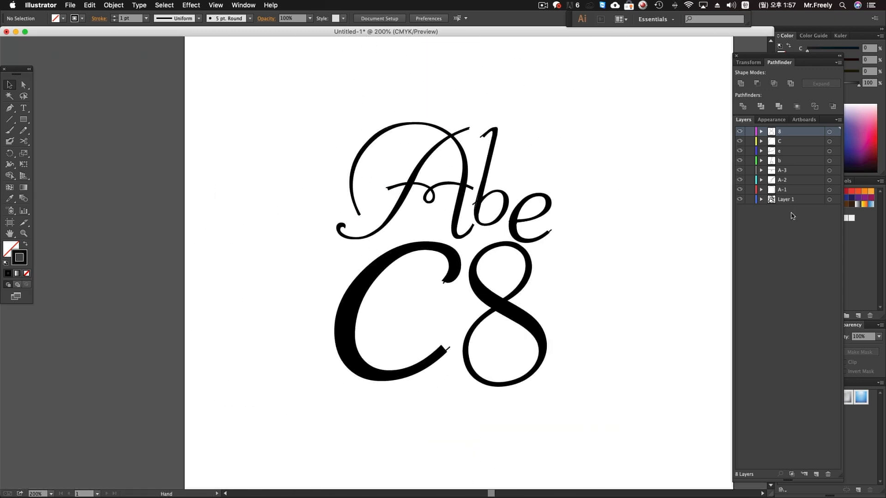
# Hide Layer 1 with the original lettering and delete it together with its artwork
pyautogui.click(739, 199)
pyautogui.click(826, 475)
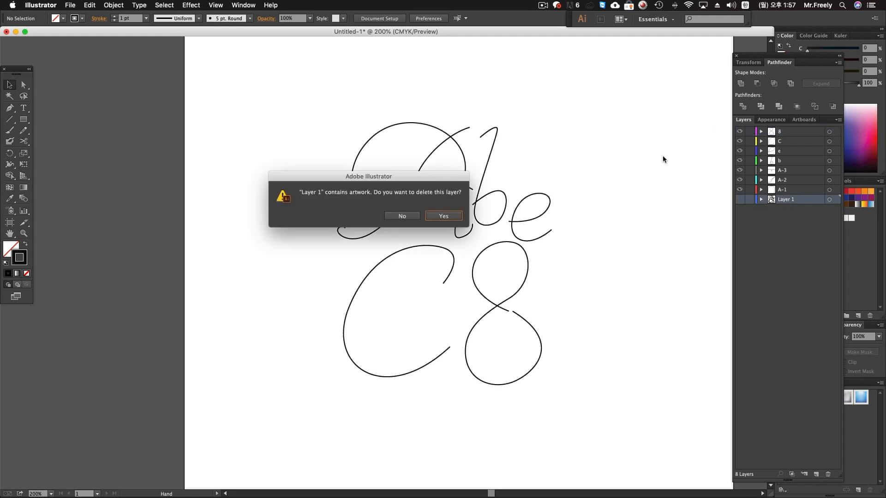
pyautogui.click(443, 216)
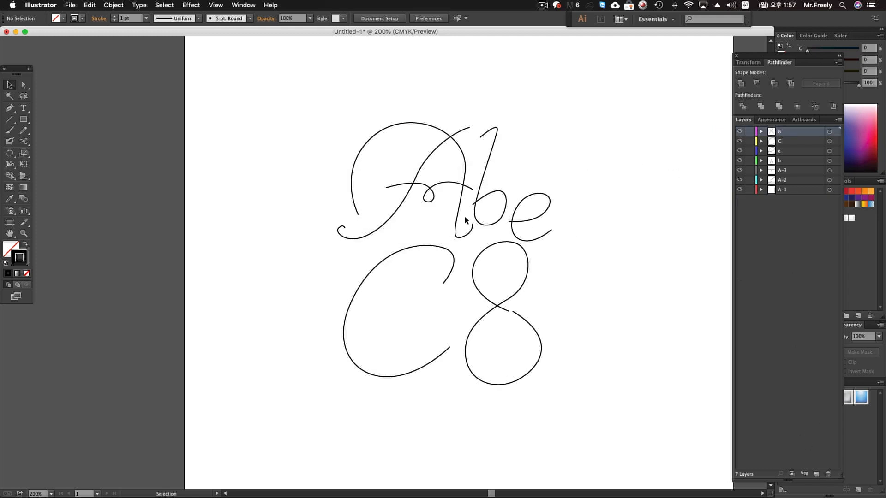
pyautogui.moveTo(512, 212); pyautogui.dragTo(530, 212)
pyautogui.keyDown('alt'); pyautogui.click(565, 205); pyautogui.keyUp('alt')
pyautogui.keyDown('alt'); pyautogui.click(565, 205); pyautogui.keyUp('alt')
pyautogui.moveTo(362, 156); pyautogui.dragTo(574, 351)
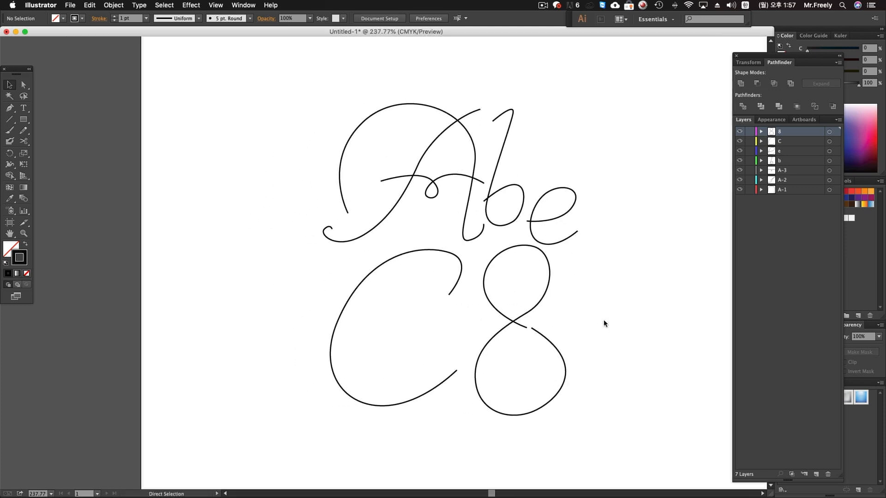
# Save the document to the desktop folder (데스크탑) as abec8.ai in Adobe Illustrator format, choosing an older Illustrator version in the save options
pyautogui.press('super+s')
pyautogui.click(441, 329)
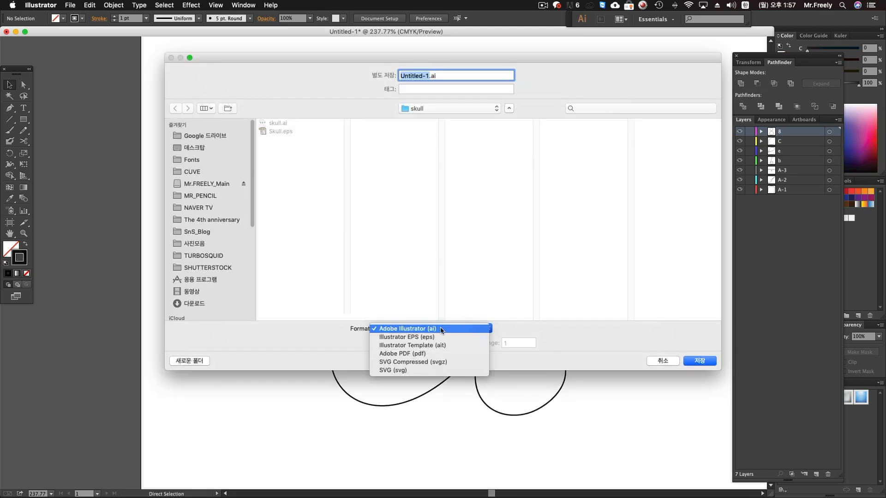
pyautogui.click(510, 336)
pyautogui.click(200, 146)
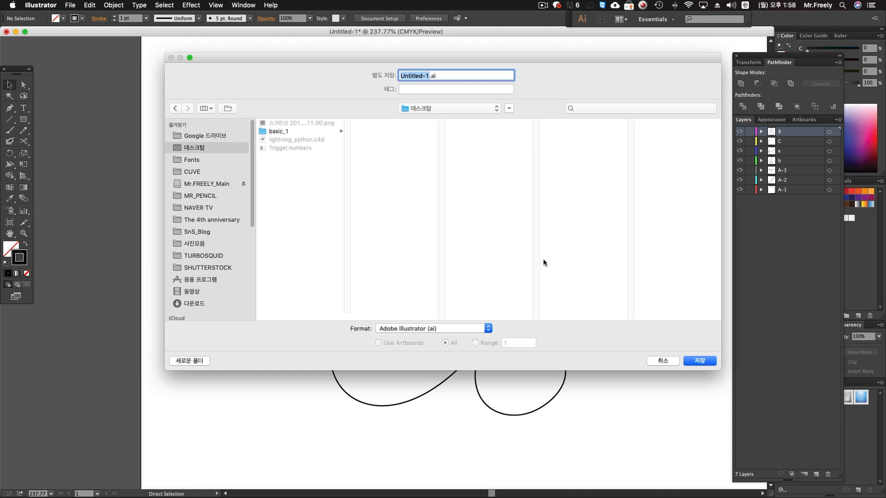
pyautogui.write('ㅁ')
pyautogui.press('Return')
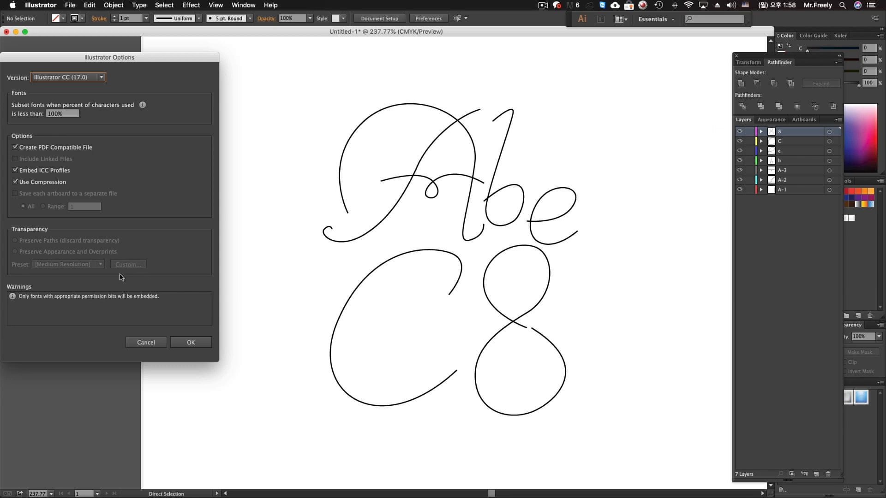
pyautogui.click(67, 77)
pyautogui.click(85, 191)
pyautogui.click(198, 347)
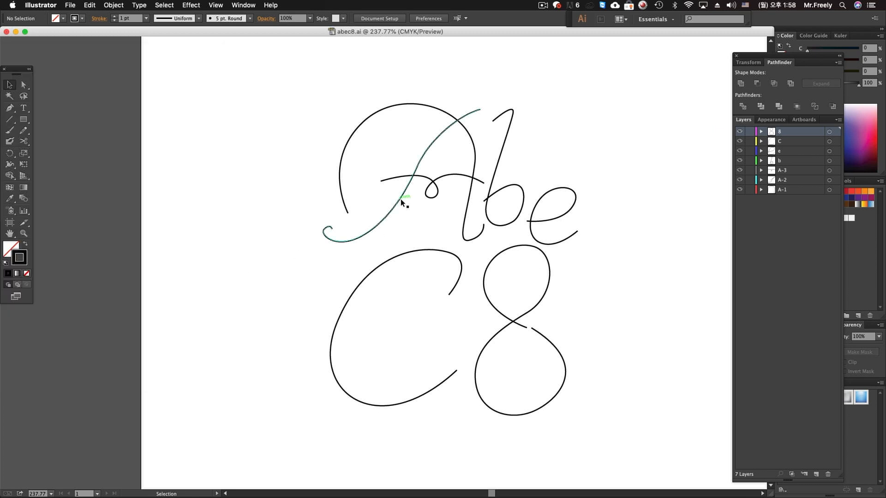
# Switch to Cinema 4D and merge abec8.ai into the scene with the offered Illustrator import settings, and deselect the imported paths
pyautogui.press('super+Tab')
pyautogui.press('super+Tab')
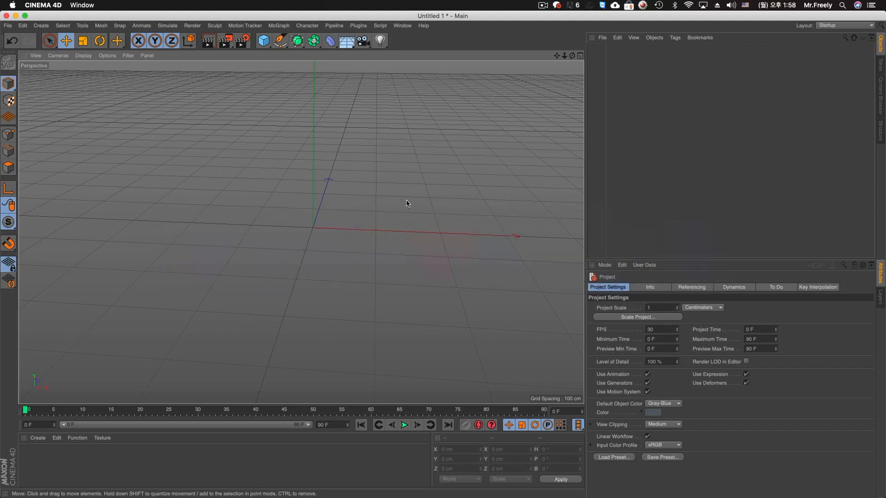
pyautogui.click(8, 26)
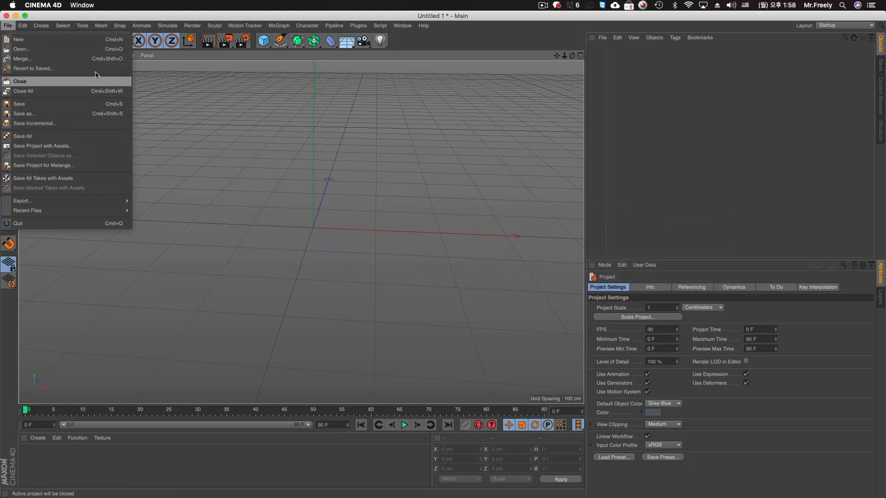
pyautogui.click(22, 58)
pyautogui.click(256, 131)
pyautogui.click(251, 96)
pyautogui.doubleClick(381, 87)
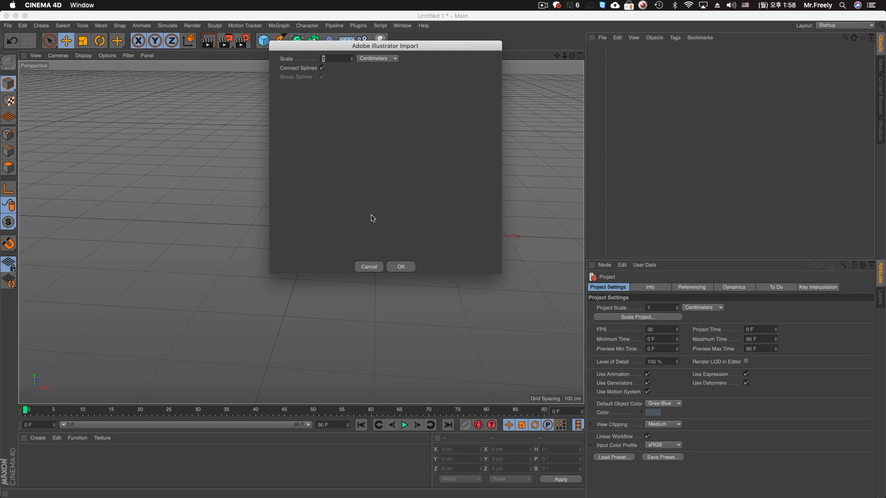
pyautogui.click(401, 267)
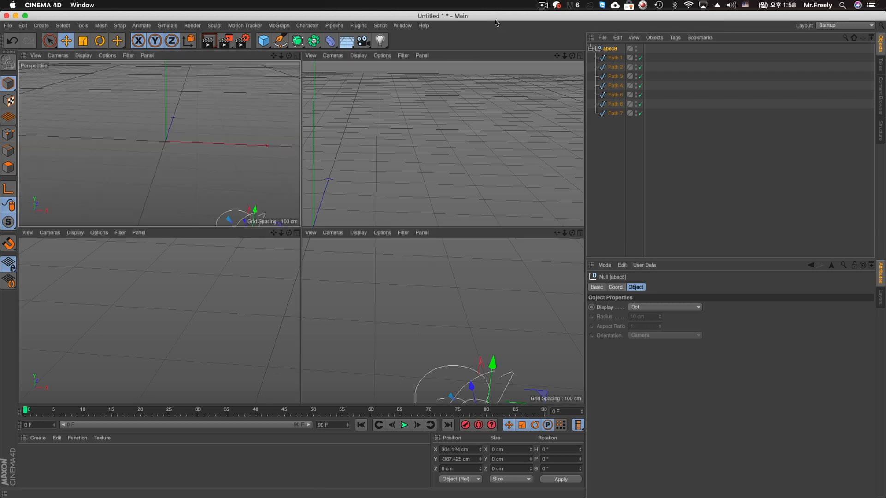
pyautogui.click(256, 92)
pyautogui.click(297, 55)
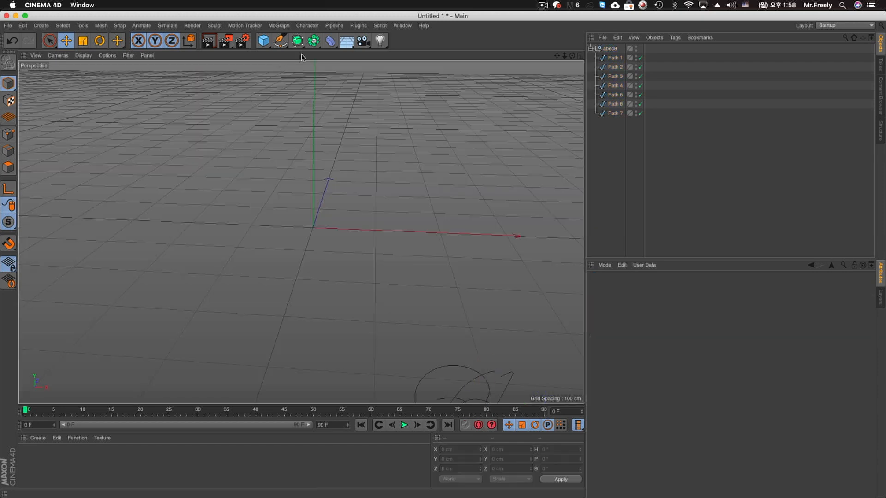
# Frame the imported splines and select the strokes of the letter A to identify which paths belong to it
pyautogui.press('h')
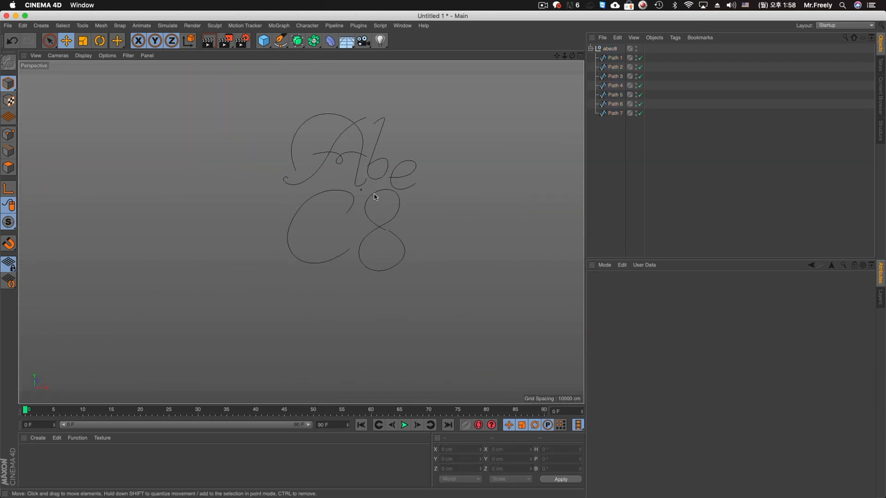
pyautogui.click(361, 208)
pyautogui.click(303, 193)
pyautogui.click(229, 110)
pyautogui.keyDown('alt'); pyautogui.moveTo(266, 74); pyautogui.dragTo(288, 161, button='middle'); pyautogui.keyUp('alt')
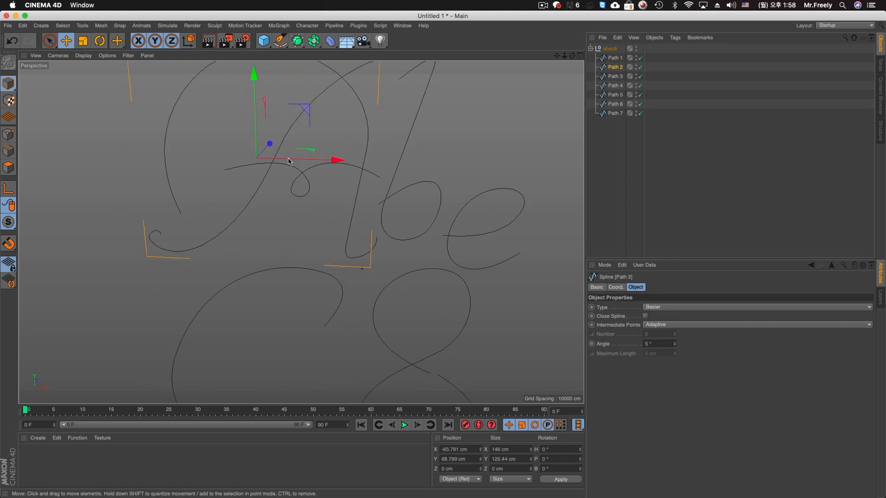
pyautogui.click(291, 165)
pyautogui.keyDown('alt'); pyautogui.moveTo(372, 147); pyautogui.dragTo(376, 163, button='middle'); pyautogui.keyUp('alt')
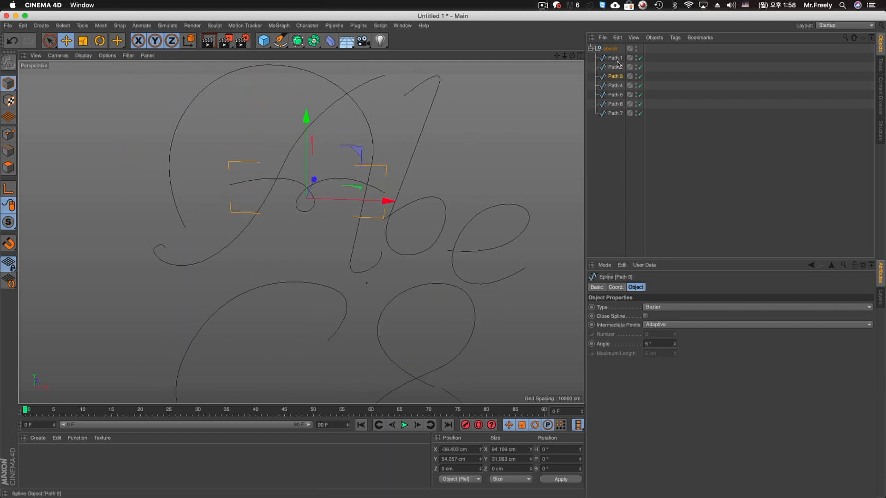
pyautogui.click(618, 59)
pyautogui.click(618, 67)
pyautogui.click(619, 77)
# Group the splines Path 1 to Path 3 into a null and name it A
pyautogui.click(617, 60)
pyautogui.keyDown('shift'); pyautogui.click(618, 77); pyautogui.keyUp('shift')
pyautogui.hotkey('alt', 'g')
pyautogui.doubleClick(615, 60)
pyautogui.write('A')
# Rename the four remaining letter splines Path 4 to Path 7 as b, e, C and 8
pyautogui.click(617, 94)
pyautogui.click(617, 70)
pyautogui.doubleClick(617, 69)
pyautogui.write('b')
pyautogui.click(615, 76)
pyautogui.doubleClick(616, 77)
pyautogui.write('e')
pyautogui.click(619, 88)
pyautogui.doubleClick(618, 87)
pyautogui.write('C')
pyautogui.click(617, 97)
pyautogui.doubleClick(617, 96)
pyautogui.write('8')
# Move the A group and the b, e, C and 8 splines out of the abec8 null, and delete that null
pyautogui.click(619, 161)
pyautogui.moveTo(618, 161); pyautogui.dragTo(611, 94)
pyautogui.click(610, 58)
pyautogui.click(615, 59)
pyautogui.moveTo(606, 145); pyautogui.dragTo(607, 144)
pyautogui.click(608, 144)
pyautogui.click(610, 48)
pyautogui.press('Delete')
pyautogui.click(605, 57)
pyautogui.click(590, 48)
pyautogui.click(605, 49)
pyautogui.doubleClick(614, 58)
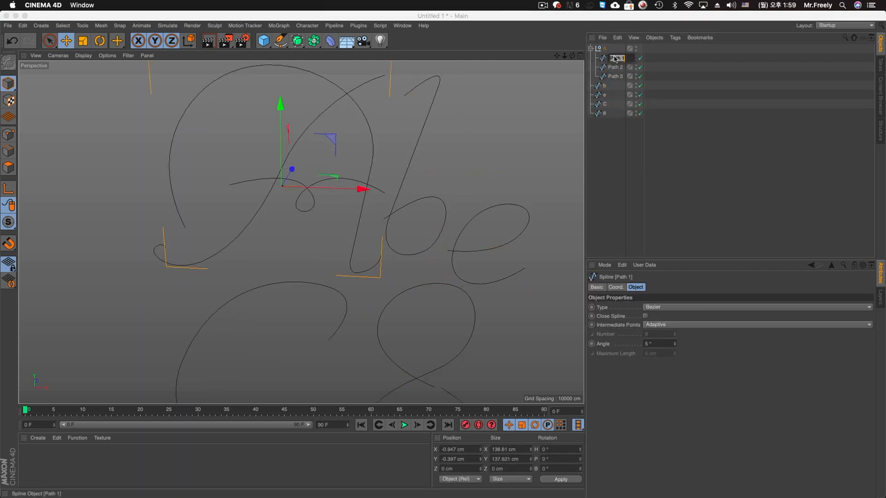
pyautogui.click(613, 68)
pyautogui.click(644, 60)
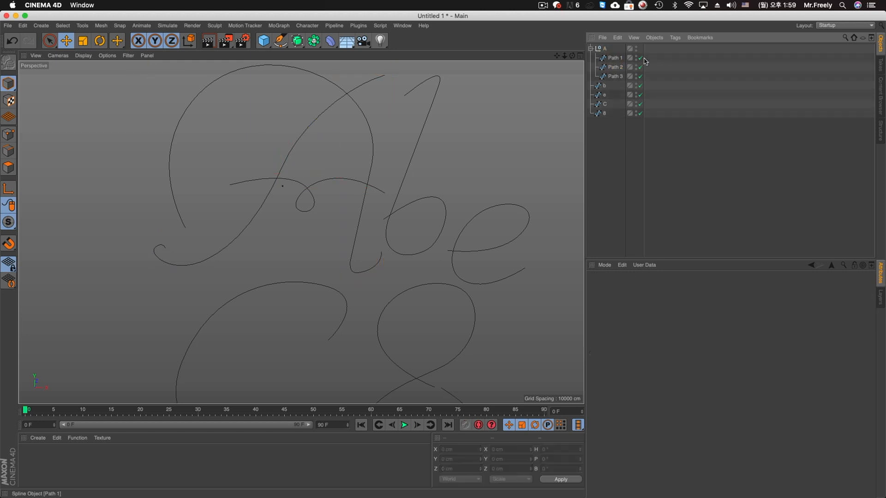
pyautogui.click(640, 59)
pyautogui.click(640, 59)
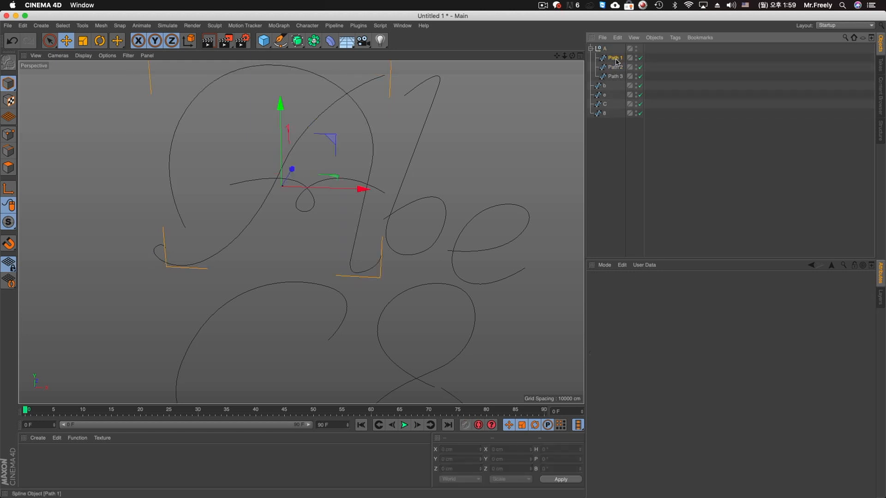
# Rename the spline Path 1 in the A group as A-1
pyautogui.doubleClick(616, 58)
pyautogui.write('A')
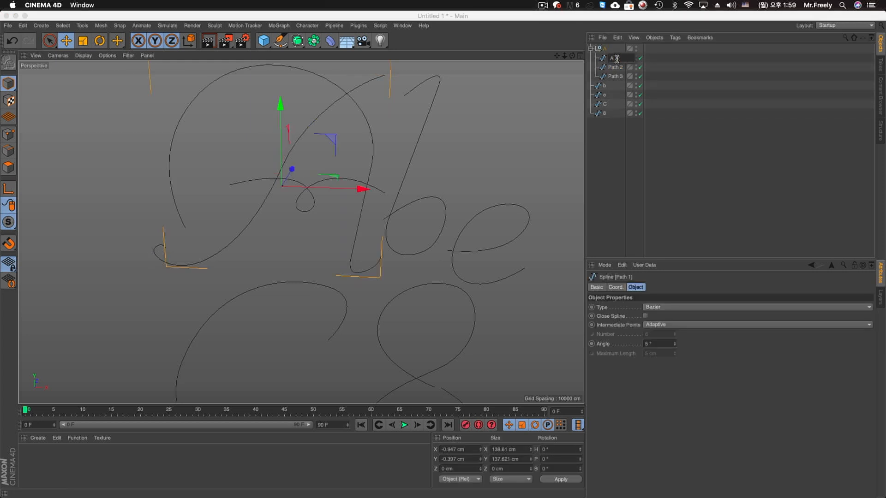
pyautogui.write('-1')
pyautogui.press('Return')
# Rename the other two splines in the A group, Path 2 and Path 3, as A-2 and A-3
pyautogui.doubleClick(615, 58)
pyautogui.press('super+c')
pyautogui.press('Tab')
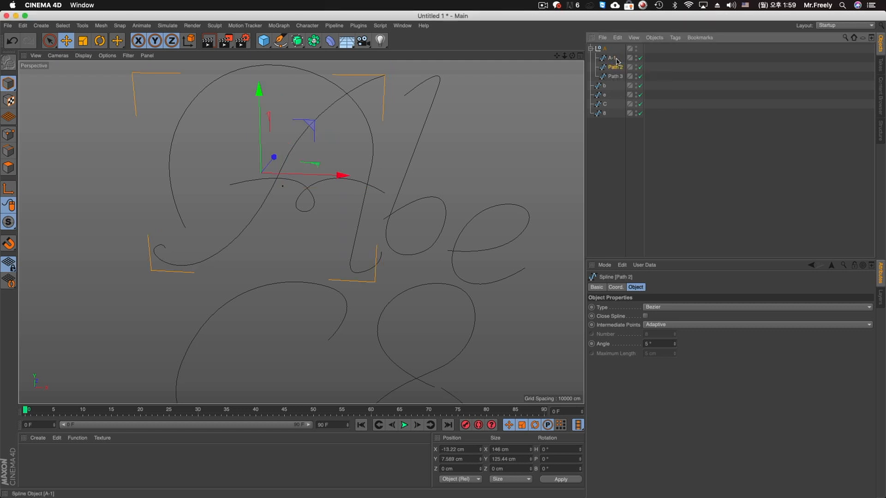
pyautogui.write('A-2')
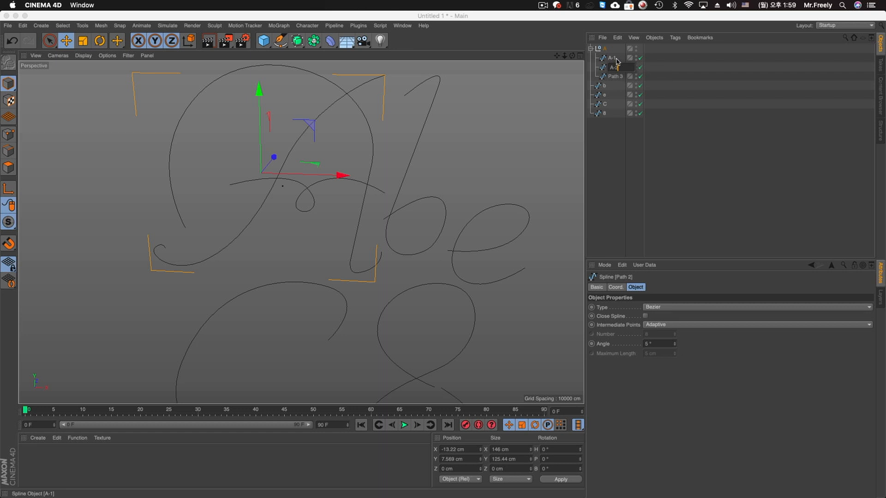
pyautogui.press('Return')
pyautogui.press('Down')
pyautogui.press('super+v')
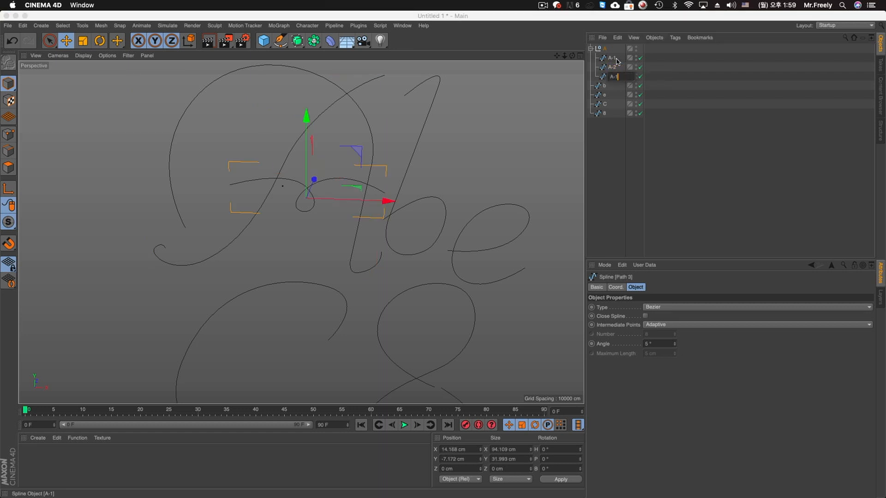
pyautogui.write('3')
pyautogui.press('Return')
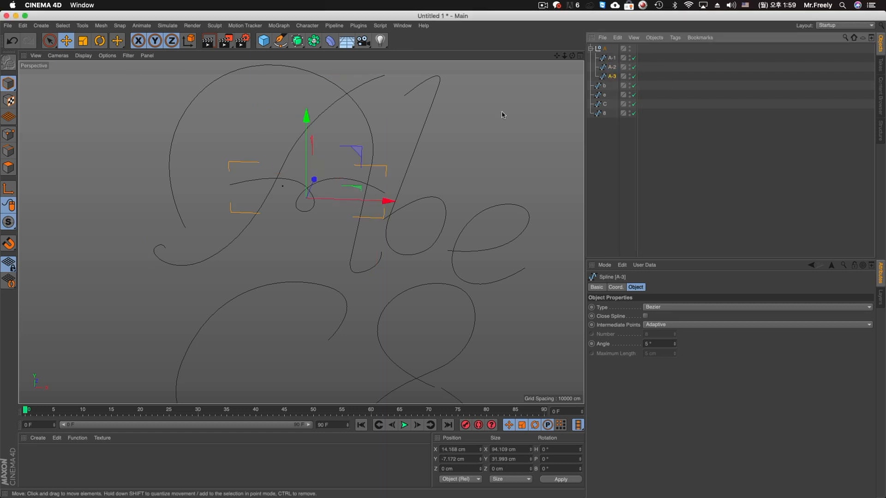
# Save the project with its assets to the Desktop under the name abec8_tracer
pyautogui.keyDown('alt'); pyautogui.moveTo(206, 149); pyautogui.dragTo(199, 141, button='middle'); pyautogui.keyUp('alt')
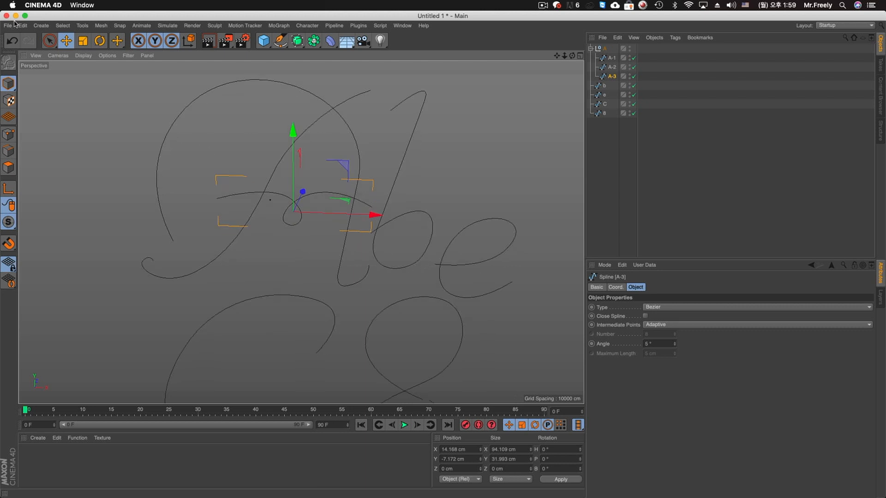
pyautogui.click(13, 26)
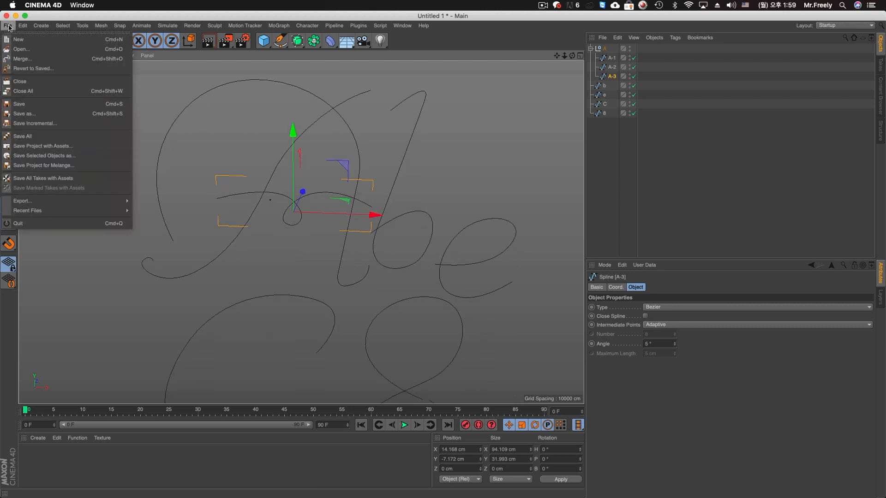
pyautogui.click(50, 149)
pyautogui.click(217, 154)
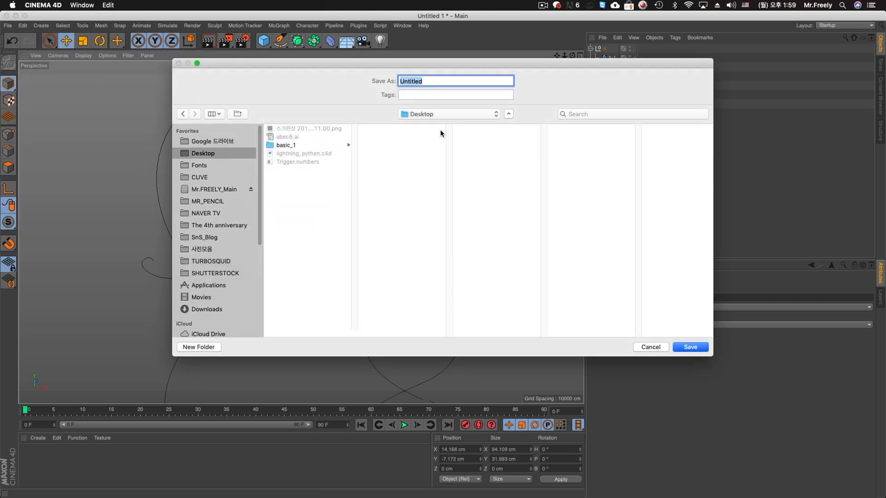
pyautogui.write('abec8_tracer')
pyautogui.press('Return')
# Set the animation's end to frame 300 and extend the visible timeline range to the full length
pyautogui.scroll(-5, 443, 166)
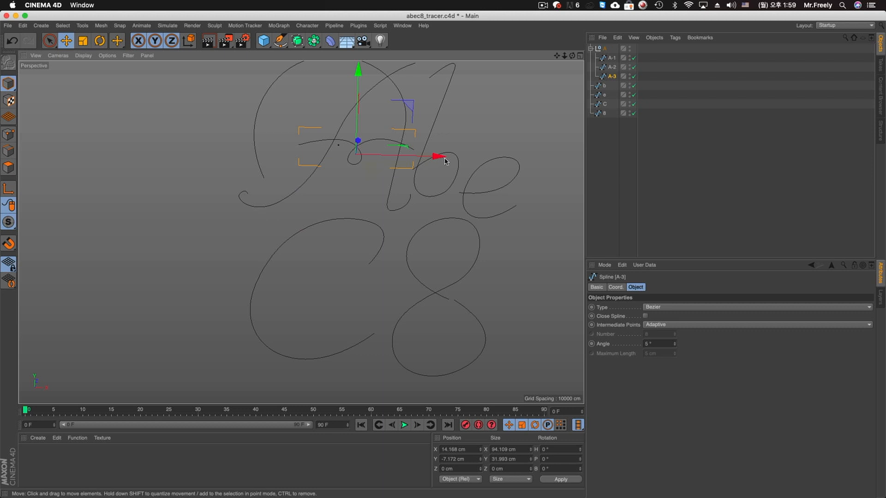
pyautogui.scroll(-4, 464, 184)
pyautogui.keyDown('alt'); pyautogui.moveTo(464, 184); pyautogui.dragTo(397, 170, button='middle'); pyautogui.keyUp('alt')
pyautogui.scroll(5, 326, 182)
pyautogui.scroll(-2, 397, 170)
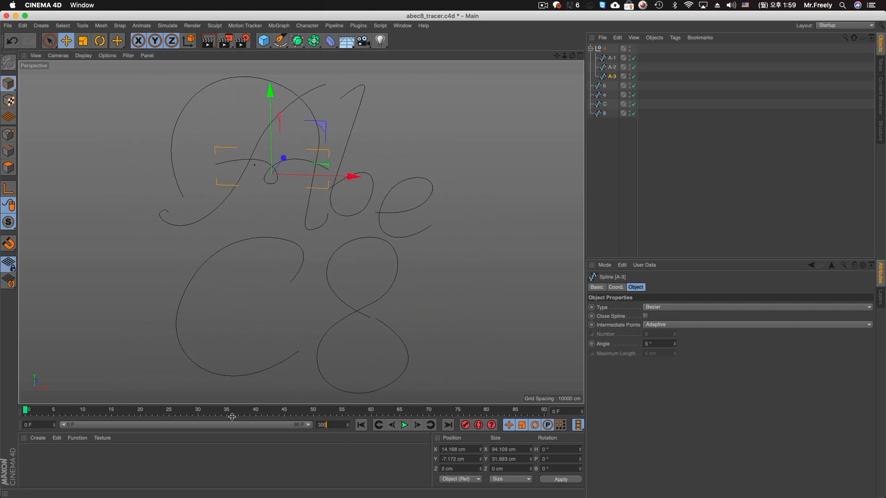
pyautogui.press('Return')
pyautogui.moveTo(143, 424); pyautogui.dragTo(312, 425)
# Set the render output size to 1920 × 1080 pixels with the ratio locked, and close the render settings
pyautogui.keyDown('alt'); pyautogui.moveTo(324, 258); pyautogui.dragTo(338, 261, button='middle'); pyautogui.keyUp('alt')
pyautogui.click(241, 41)
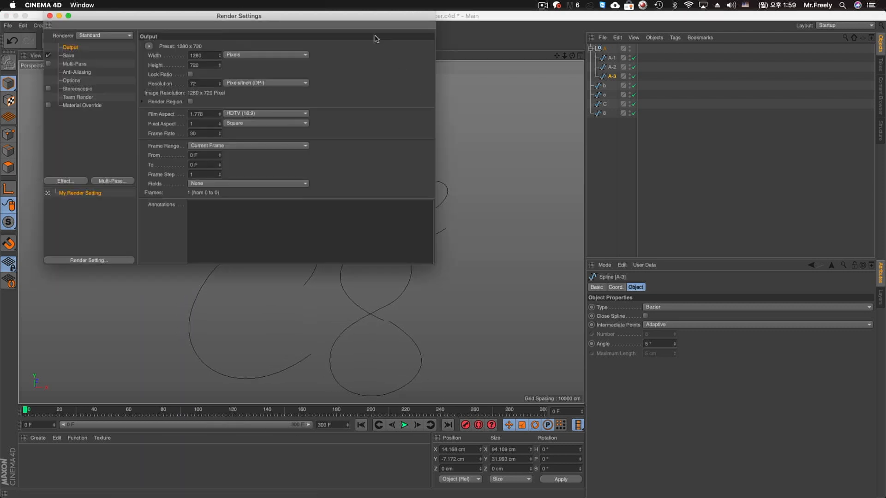
pyautogui.moveTo(316, 13); pyautogui.dragTo(572, 195)
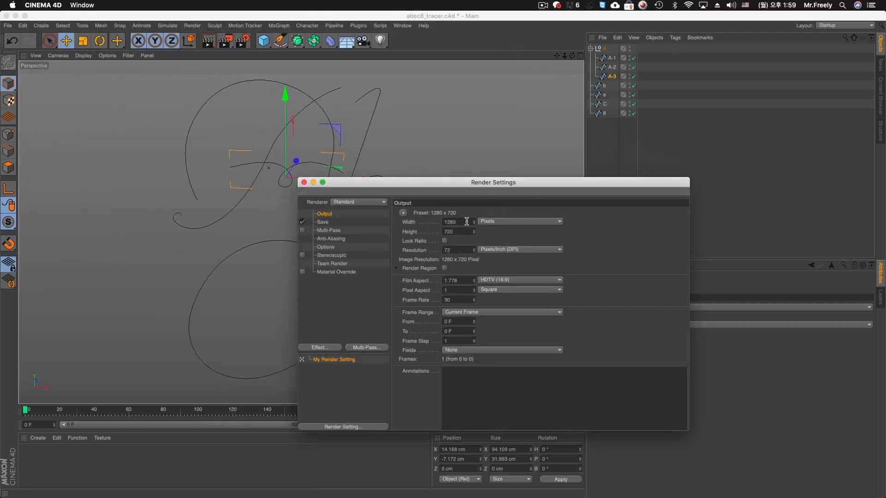
pyautogui.write('1920')
pyautogui.press('Tab')
pyautogui.write('108')
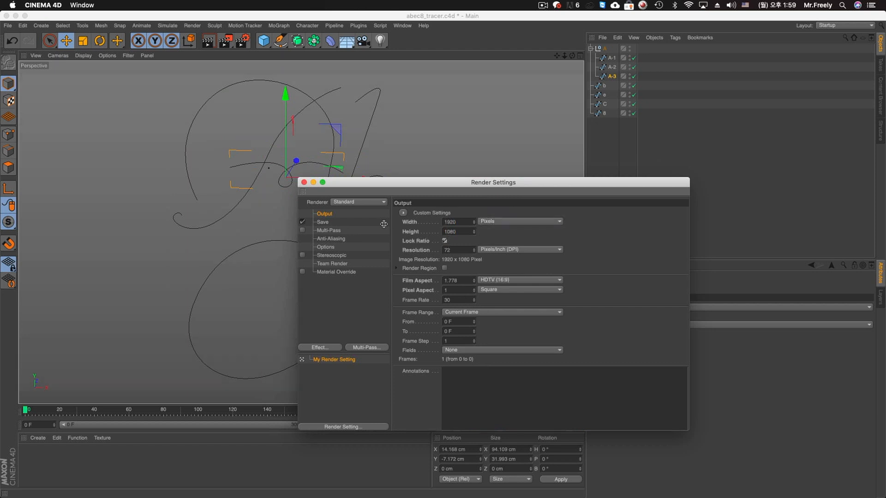
pyautogui.click(304, 183)
# Configure the perspective viewport so that the tinted border outside the render-safe area has 50 % opacity
pyautogui.click(389, 179)
pyautogui.moveTo(374, 185)
pyautogui.keyDown('alt'); pyautogui.mouseDown()
pyautogui.moveTo(366, 184)
pyautogui.moveTo(412, 166)
pyautogui.moveTo(351, 183)
pyautogui.moveTo(480, 178)
pyautogui.moveTo(368, 184)
pyautogui.mouseUp(); pyautogui.keyUp('alt')
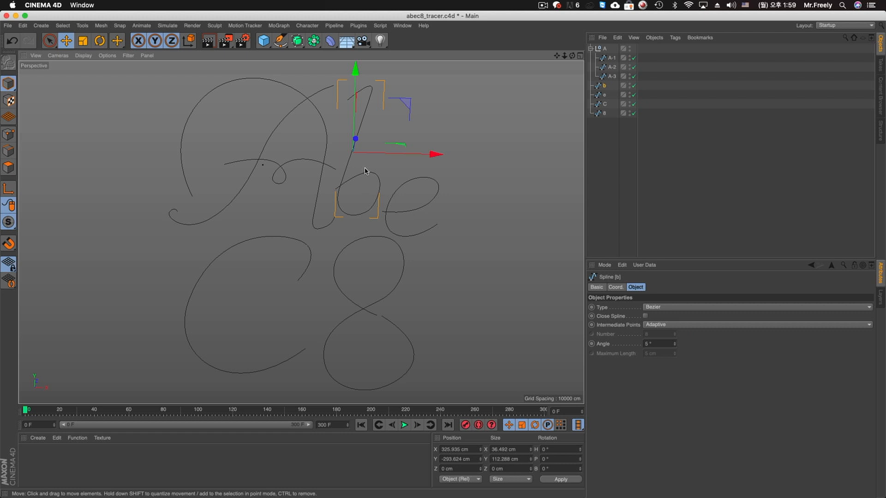
pyautogui.click(107, 56)
pyautogui.click(172, 279)
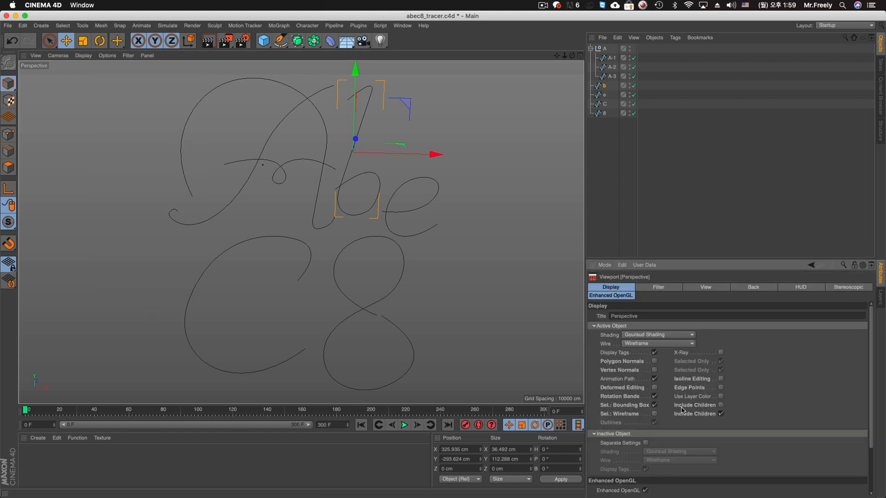
pyautogui.click(705, 287)
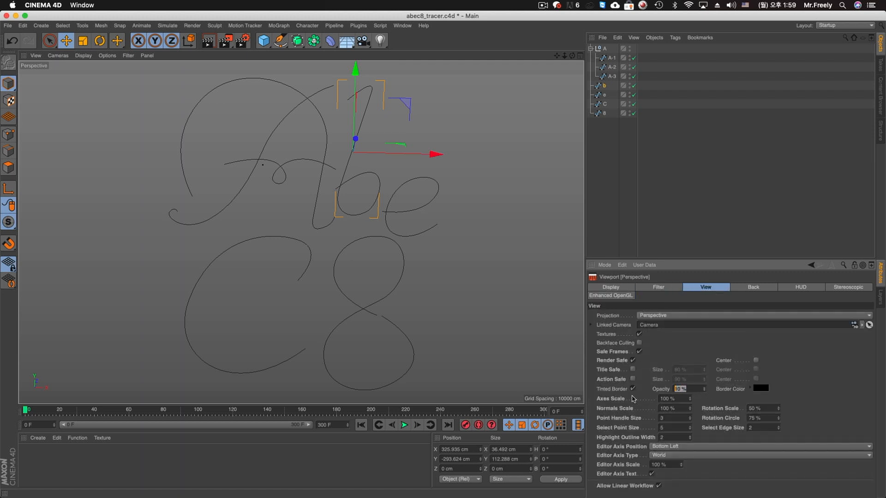
pyautogui.press('Return')
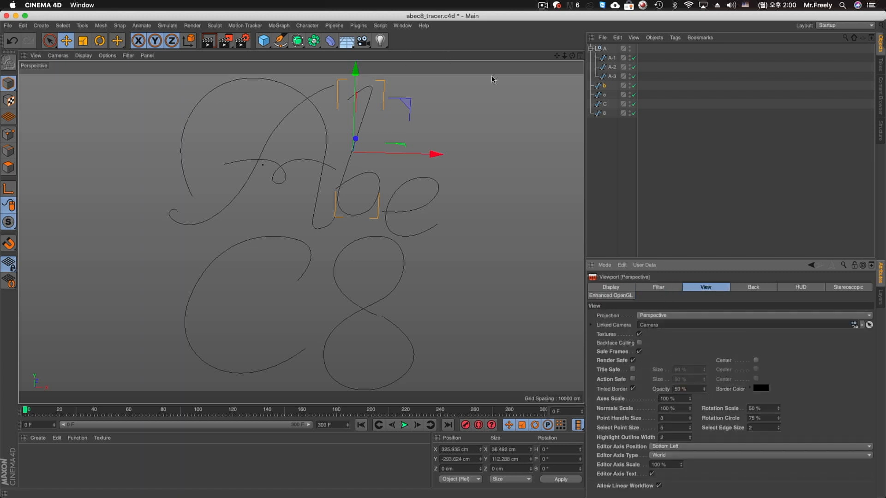
# Deselect everything and frame the whole lettering within the render-safe area of the perspective view
pyautogui.click(476, 176)
pyautogui.keyDown('alt'); pyautogui.moveTo(477, 176); pyautogui.dragTo(455, 154, button='middle'); pyautogui.keyUp('alt')
pyautogui.click(870, 23)
pyautogui.scroll(-3, 455, 153)
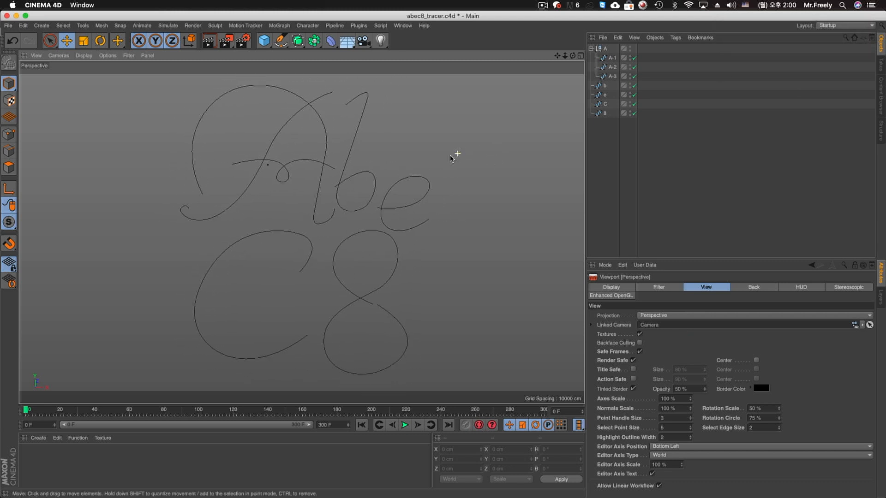
pyautogui.moveTo(617, 57); pyautogui.dragTo(608, 79)
pyautogui.keyDown('alt'); pyautogui.moveTo(494, 120); pyautogui.dragTo(489, 123, button='middle'); pyautogui.keyUp('alt')
pyautogui.click(498, 125)
pyautogui.keyDown('alt'); pyautogui.moveTo(294, 94); pyautogui.dragTo(288, 96, button='middle'); pyautogui.keyUp('alt')
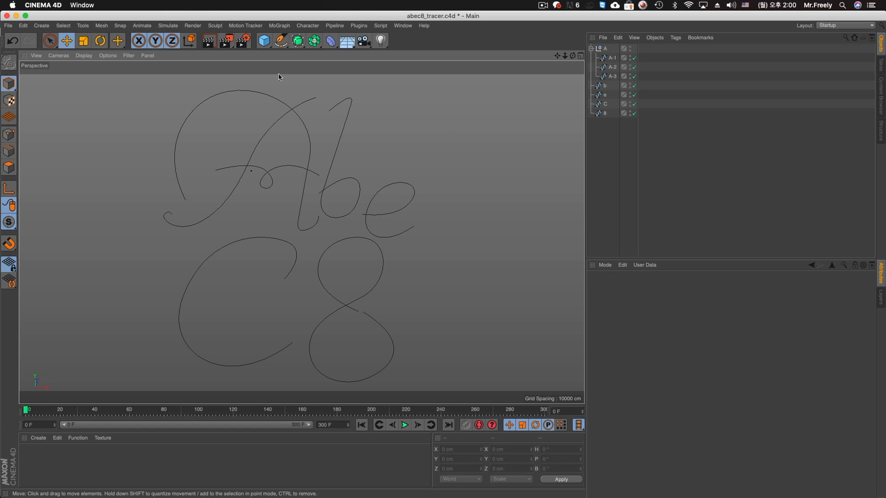
# Add a Polygon primitive and move it near the lettering, to about X 300 cm, Y -356 cm, Z -91 cm
pyautogui.click(263, 41)
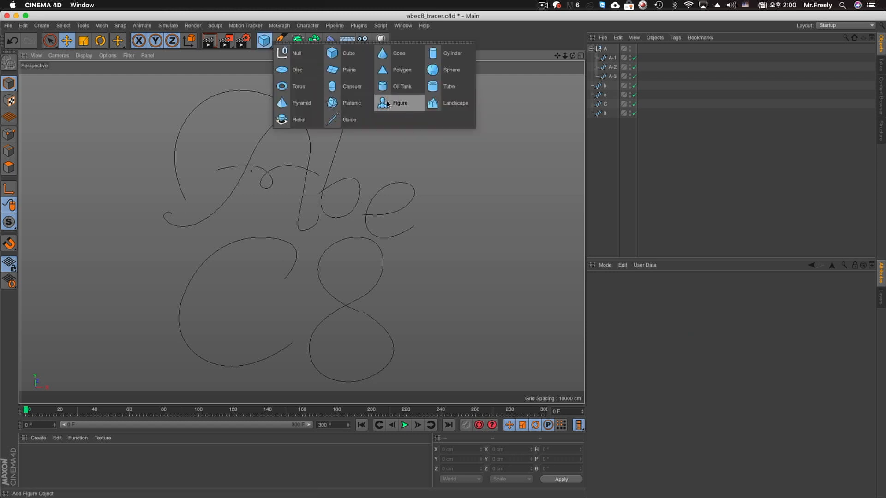
pyautogui.click(413, 74)
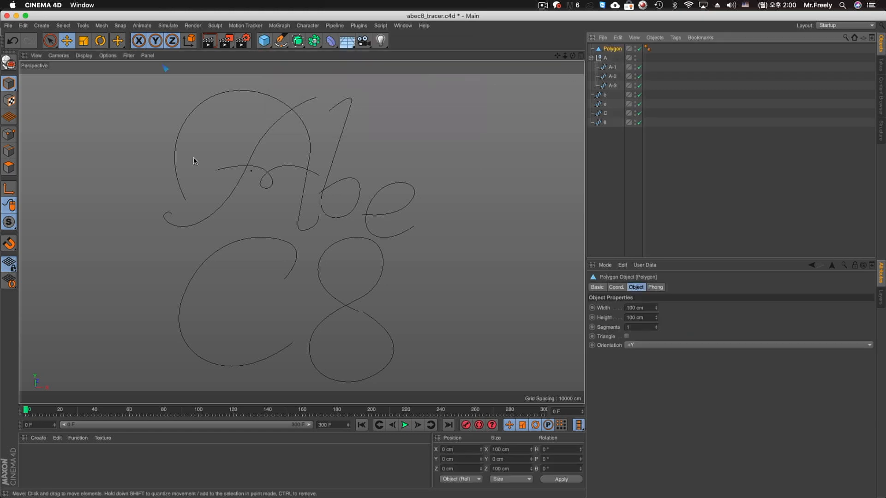
pyautogui.keyDown('alt'); pyautogui.moveTo(274, 160); pyautogui.dragTo(180, 198, button='right'); pyautogui.keyUp('alt')
pyautogui.keyDown('alt'); pyautogui.moveTo(180, 197); pyautogui.dragTo(243, 211); pyautogui.keyUp('alt')
pyautogui.keyDown('alt'); pyautogui.moveTo(243, 212); pyautogui.dragTo(210, 203, button='right'); pyautogui.keyUp('alt')
pyautogui.moveTo(320, 130); pyautogui.dragTo(374, 207)
pyautogui.keyDown('alt'); pyautogui.moveTo(400, 162); pyautogui.dragTo(509, 174, button='right'); pyautogui.keyUp('alt')
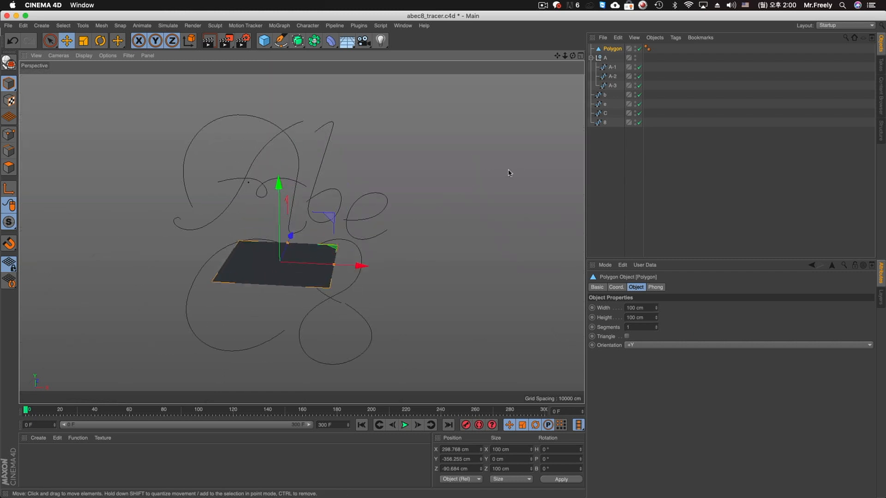
# Set the polygon's width and height to 30 cm each
pyautogui.doubleClick(645, 308)
pyautogui.write('30')
pyautogui.press('Tab')
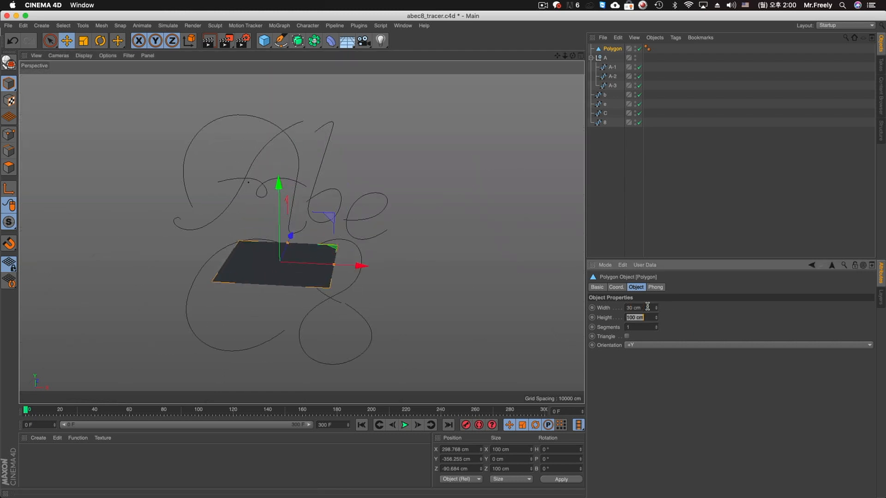
pyautogui.write('30')
pyautogui.press('Return')
# Reduce the polygon's width and height to 5 cm each
pyautogui.keyDown('alt'); pyautogui.moveTo(400, 236); pyautogui.dragTo(427, 241, button='middle'); pyautogui.keyUp('alt')
pyautogui.moveTo(651, 308); pyautogui.dragTo(547, 309)
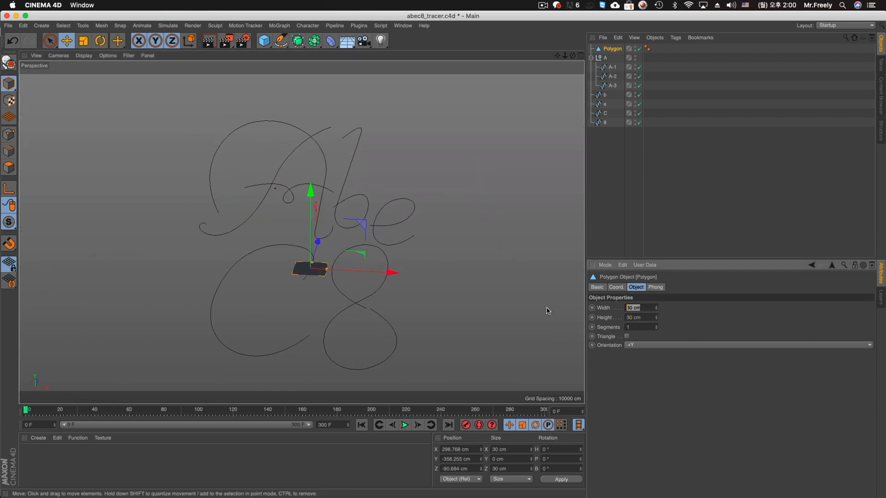
pyautogui.write('5')
pyautogui.press('Tab')
pyautogui.write('5')
pyautogui.press('Return')
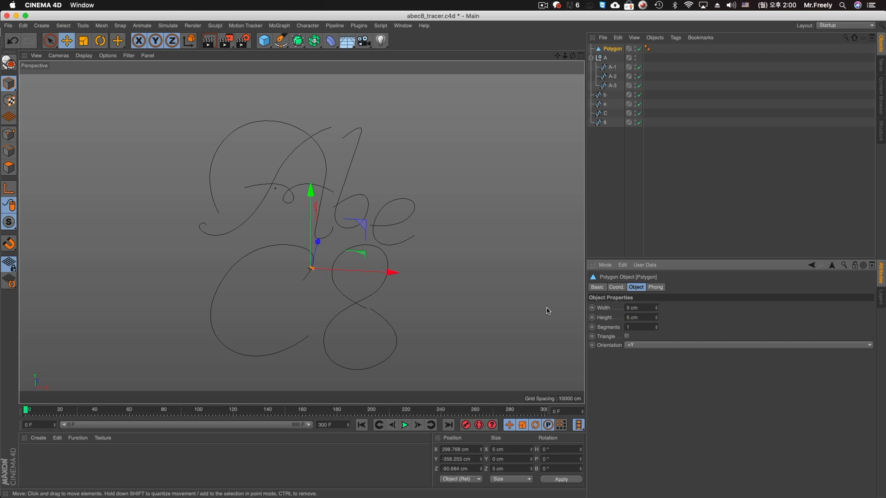
# Rename the polygon as A-1, keeping it at the top level of the object hierarchy above the A group
pyautogui.doubleClick(613, 49)
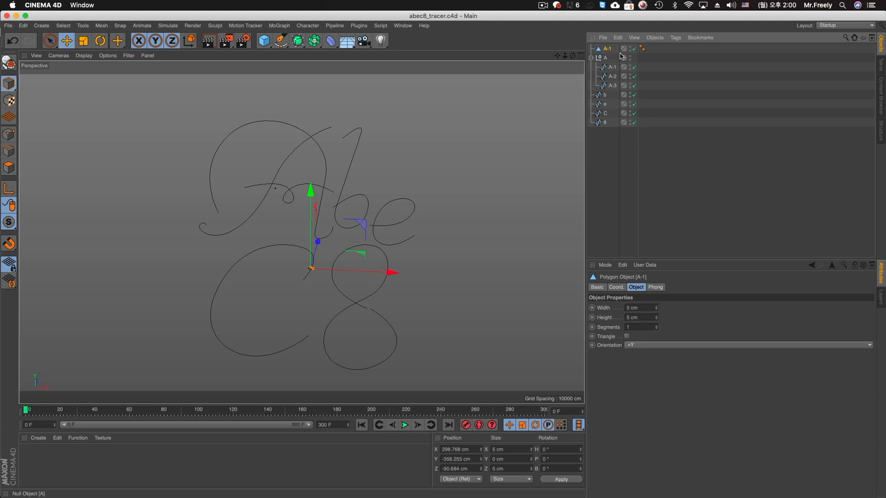
pyautogui.moveTo(605, 62); pyautogui.dragTo(605, 60)
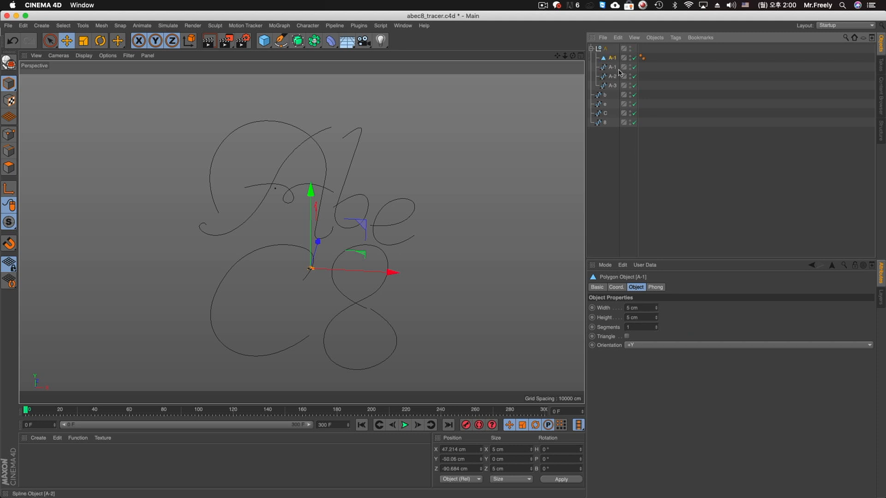
pyautogui.rightClick(613, 59)
pyautogui.click(607, 57)
pyautogui.moveTo(602, 47); pyautogui.dragTo(600, 48)
# Group the A null and the b, e, C and 8 splines into a new null named AbeC8
pyautogui.moveTo(614, 152); pyautogui.dragTo(589, 57)
pyautogui.hotkey('alt', 'g')
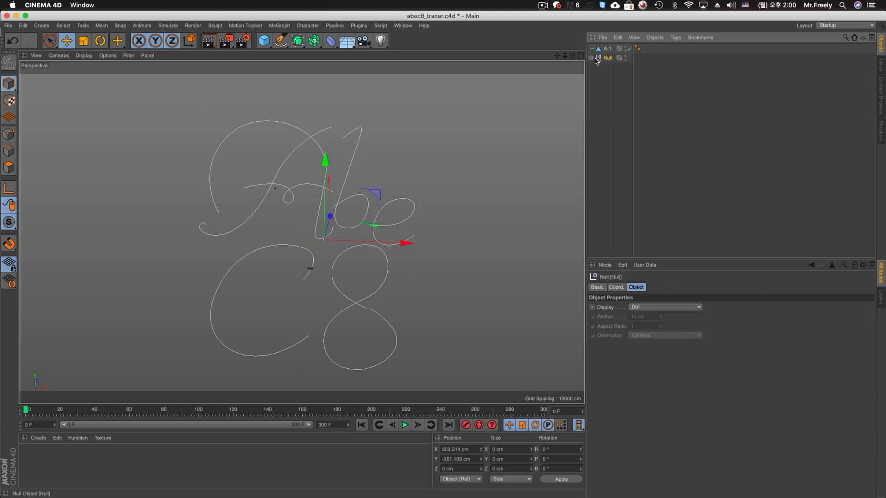
pyautogui.doubleClick(609, 58)
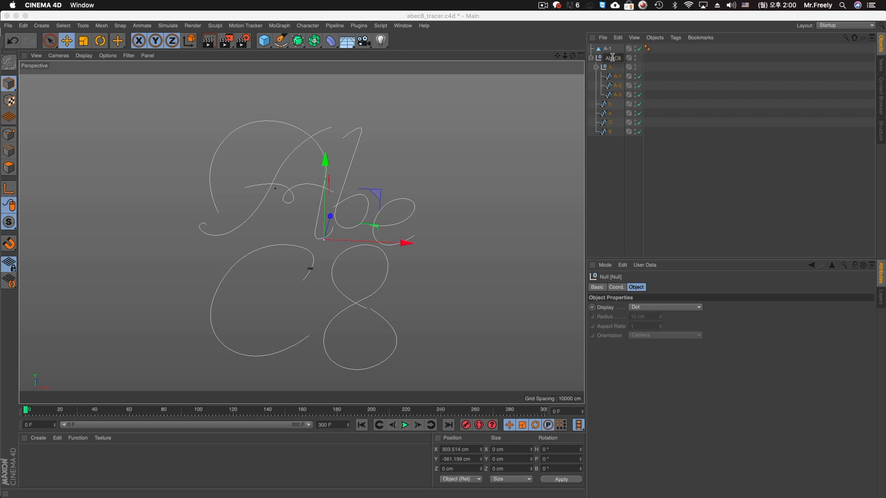
# Name the enclosing null AbeC8_path and add an Align to Spline tag to the A-1 polygon
pyautogui.press('Return')
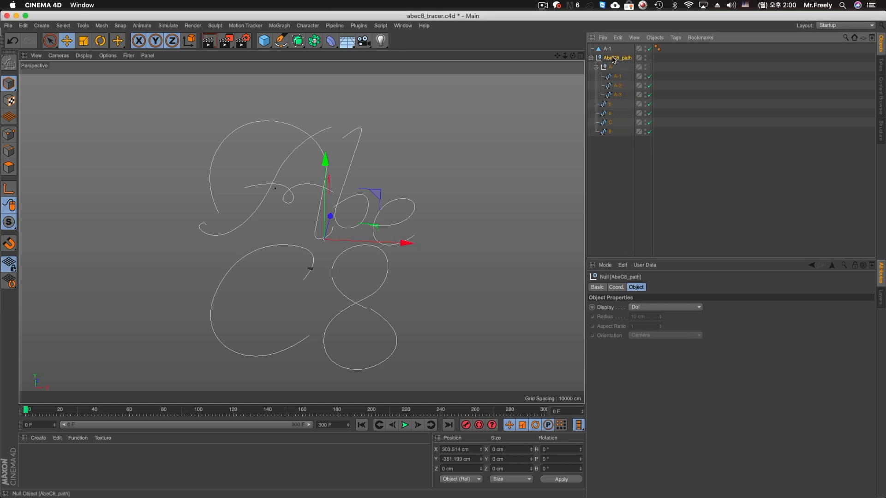
pyautogui.rightClick(607, 49)
pyautogui.moveTo(661, 56)
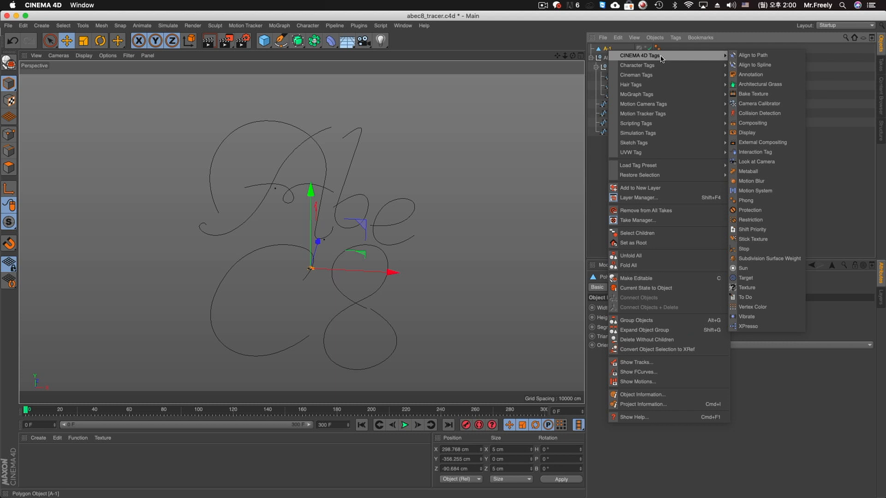
pyautogui.click(754, 64)
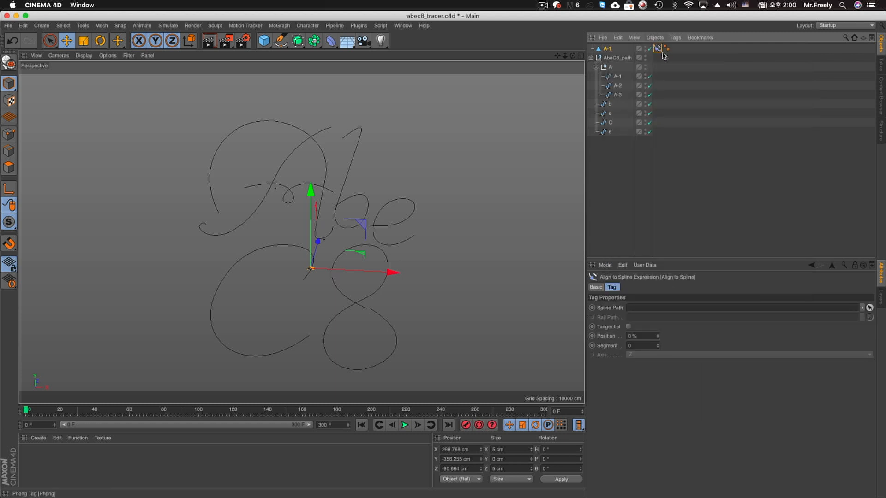
# Link the A-1 spline as the tag's spline path and enable Tangential
pyautogui.moveTo(647, 310); pyautogui.dragTo(639, 312)
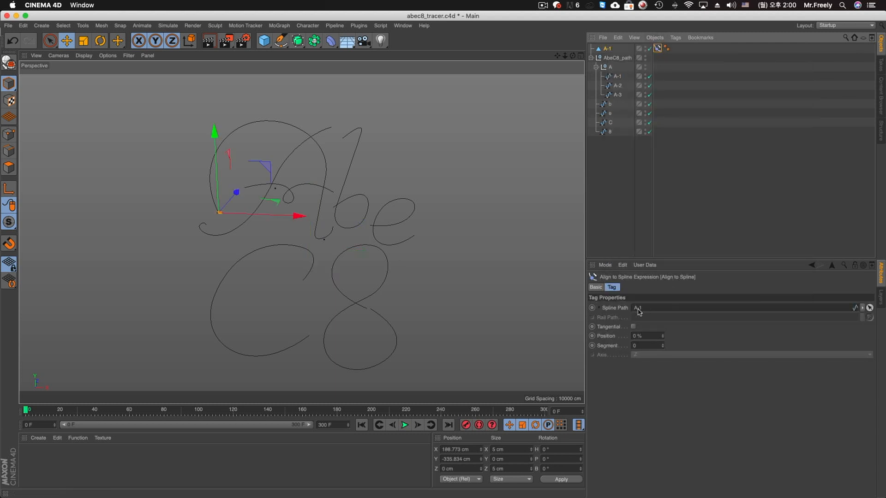
pyautogui.moveTo(663, 339)
pyautogui.mouseDown()
pyautogui.moveTo(663, 325)
pyautogui.moveTo(663, 350)
pyautogui.moveTo(663, 314)
pyautogui.moveTo(666, 336)
pyautogui.mouseUp()
pyautogui.click(633, 327)
# Add a MoGraph Tracer linked to the A-1 polygon, rename it A-1_Tracer, and save the project
pyautogui.click(606, 49)
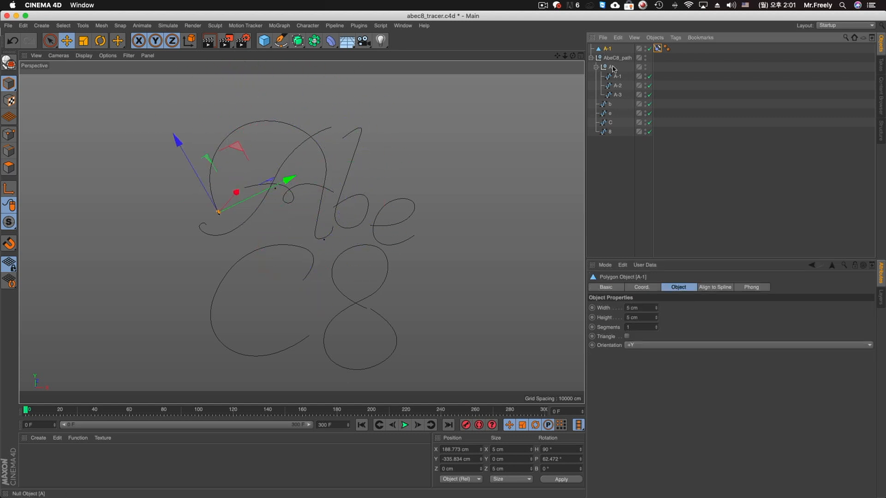
pyautogui.click(279, 25)
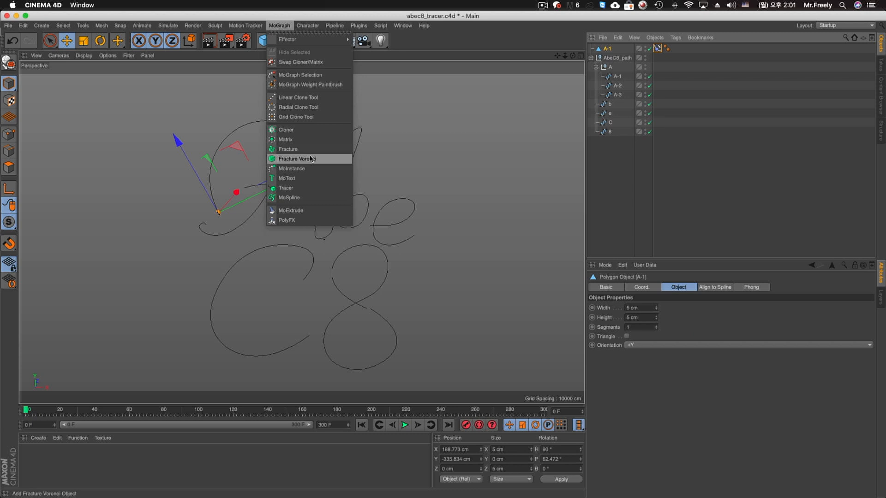
pyautogui.click(311, 187)
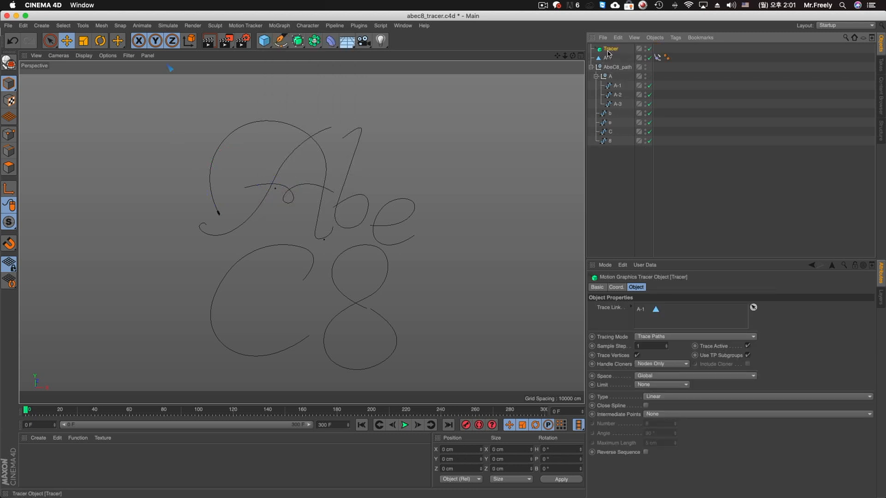
pyautogui.doubleClick(611, 49)
pyautogui.write('A-1_')
pyautogui.press('Return')
pyautogui.press('super+s')
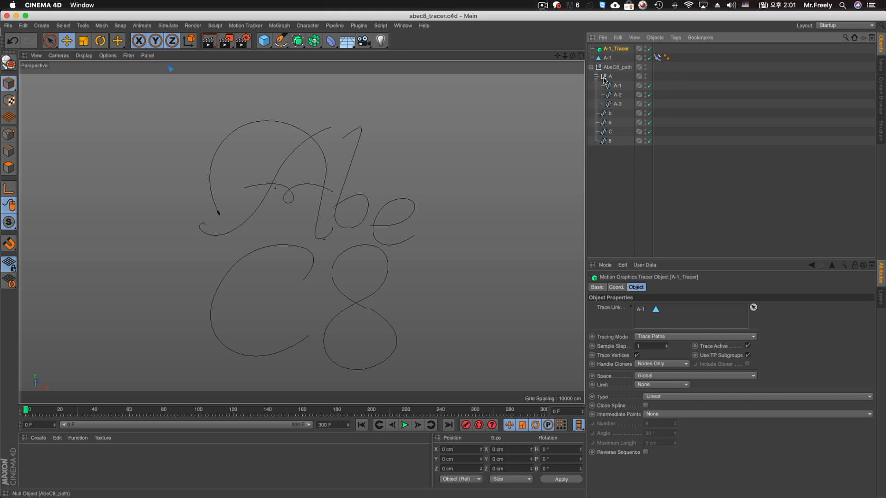
# Keyframe the A-1 polygon's Align to Spline position from 0% at frame 0 to 100% at frame 40
pyautogui.click(618, 49)
pyautogui.click(657, 57)
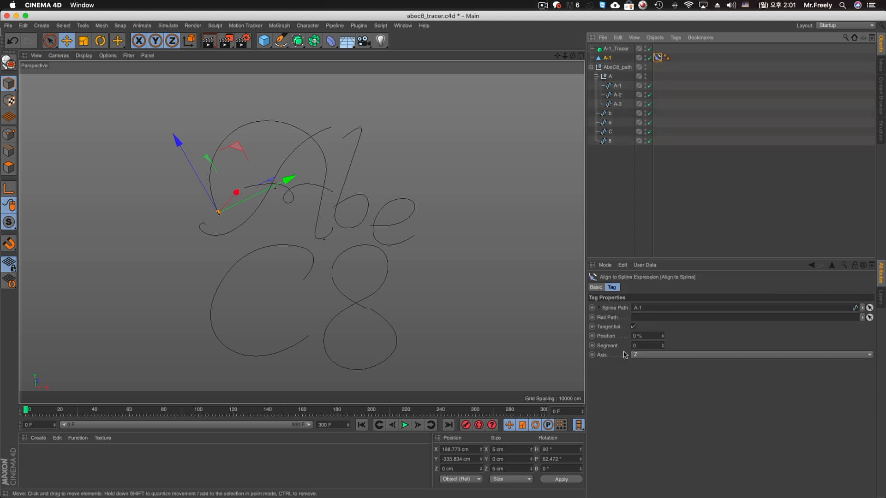
pyautogui.click(592, 336)
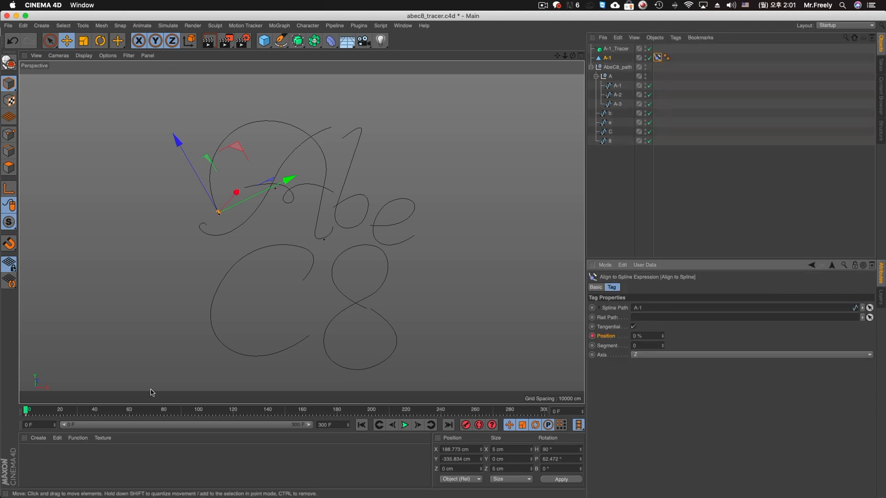
pyautogui.click(96, 414)
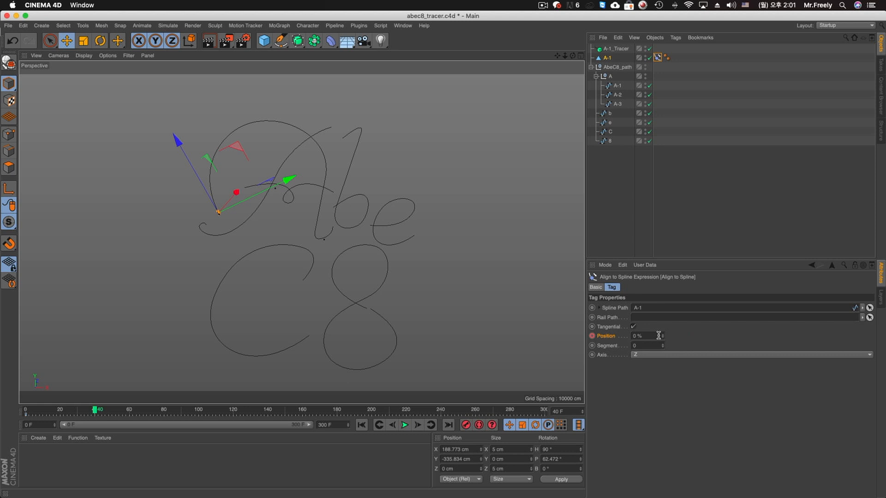
pyautogui.moveTo(662, 335); pyautogui.dragTo(663, 337)
pyautogui.click(592, 336)
# Play the animation from the start to check how the tracer draws the first stroke of the A
pyautogui.hotkey('shift', 'f')
pyautogui.click(405, 425)
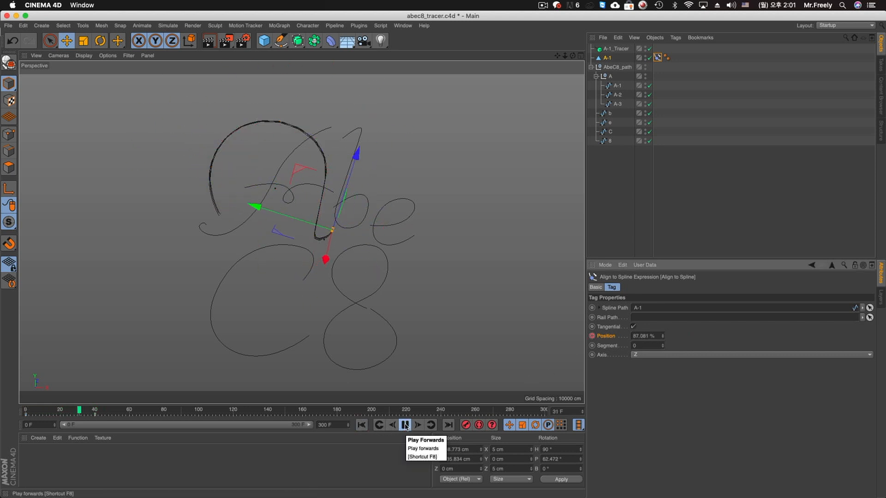
pyautogui.click(404, 425)
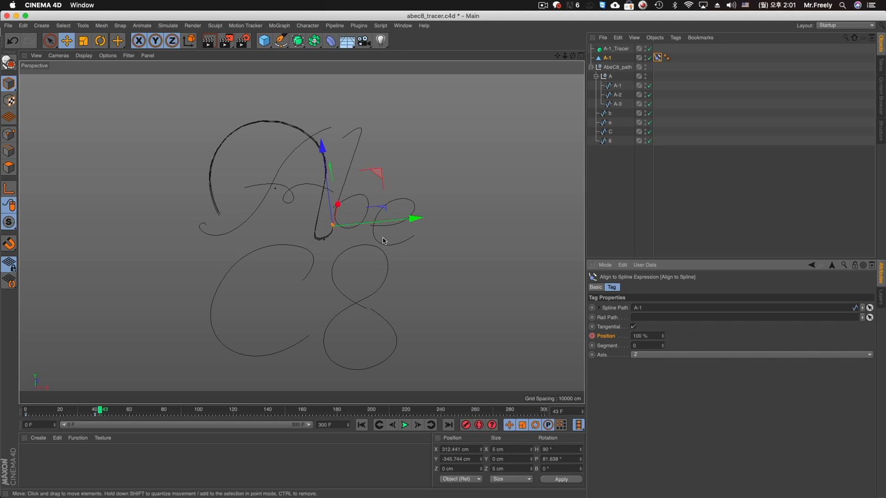
pyautogui.keyDown('alt'); pyautogui.moveTo(382, 241); pyautogui.dragTo(453, 243, button='middle'); pyautogui.keyUp('alt')
pyautogui.hotkey('shift', 'f')
pyautogui.click(405, 425)
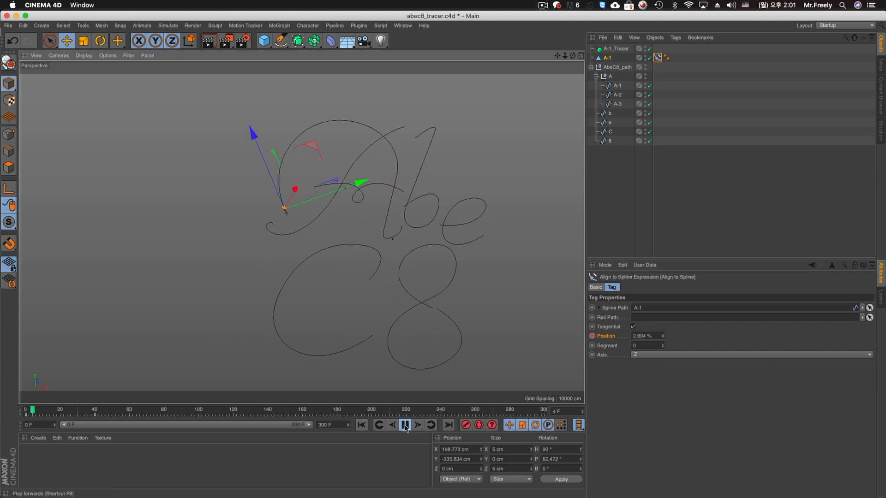
pyautogui.click(404, 425)
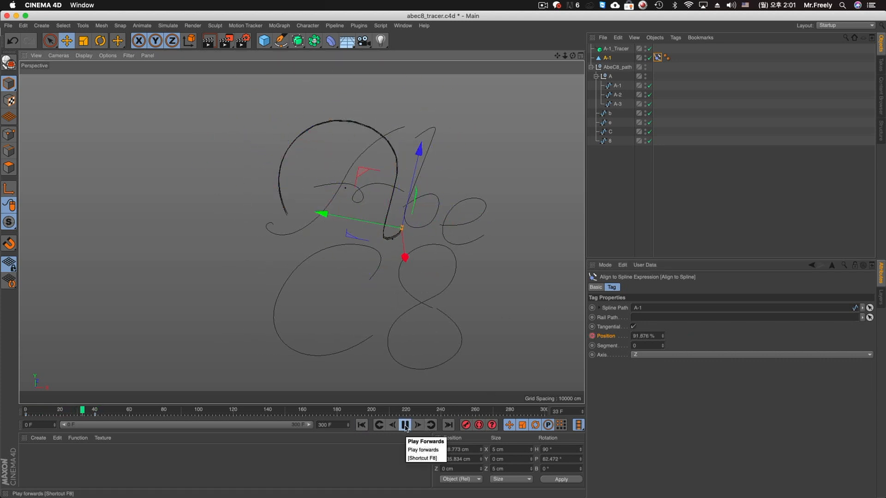
# Duplicate the A-1 polygon with its tags and rename the copy as A-2
pyautogui.click(605, 50)
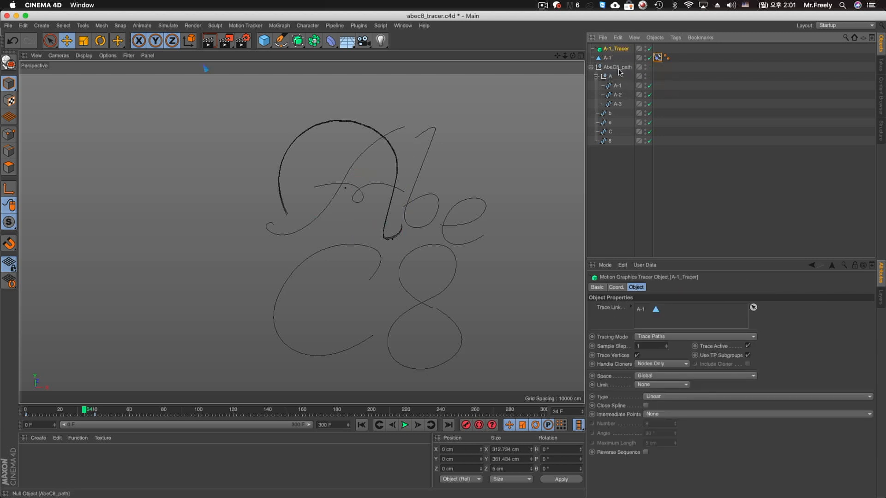
pyautogui.click(608, 59)
pyautogui.keyDown('ctrl'); pyautogui.moveTo(607, 61); pyautogui.dragTo(609, 63); pyautogui.keyUp('ctrl')
pyautogui.click(657, 67)
pyautogui.doubleClick(611, 68)
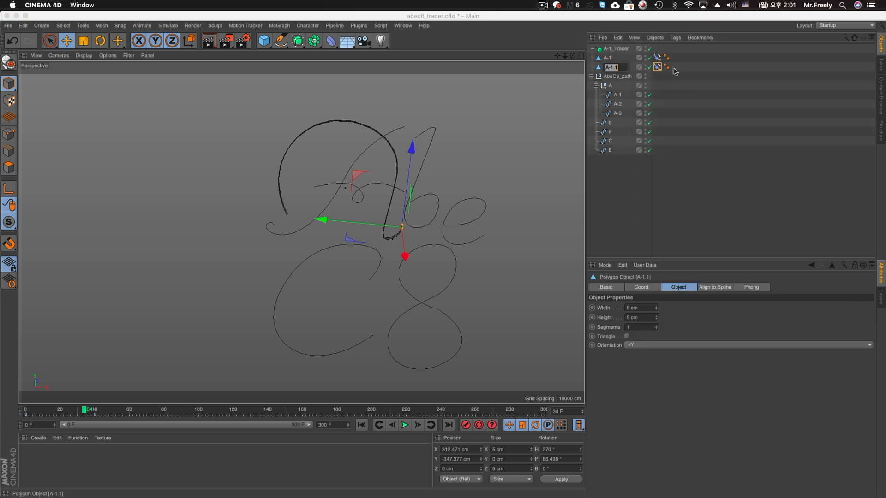
pyautogui.press('Return')
pyautogui.press('Delete')
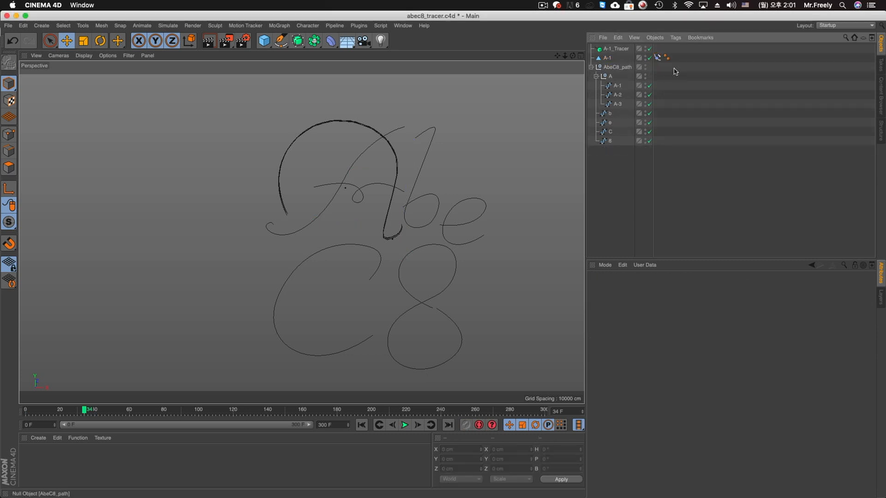
pyautogui.press('super+z')
pyautogui.doubleClick(613, 68)
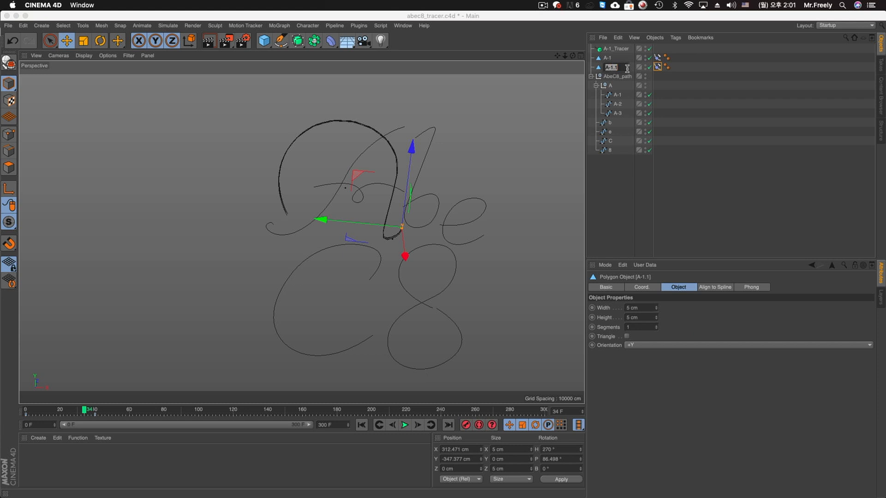
pyautogui.press('Return')
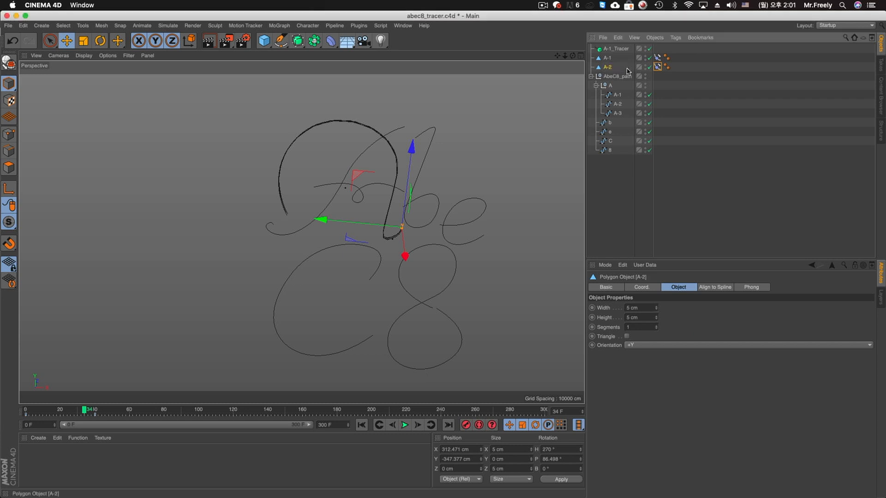
# Replace the spline path in the A-2 polygon's Align to Spline tag with the A-2 spline
pyautogui.click(657, 66)
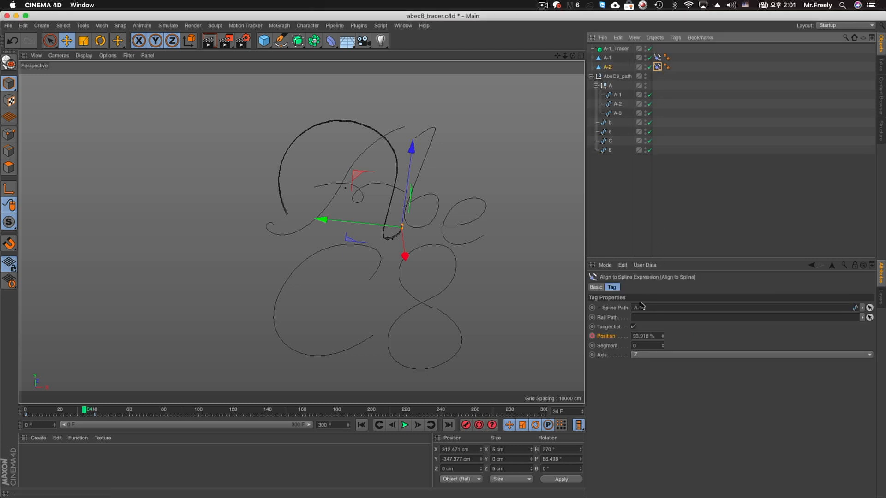
pyautogui.moveTo(615, 105); pyautogui.dragTo(640, 308)
pyautogui.click(342, 251)
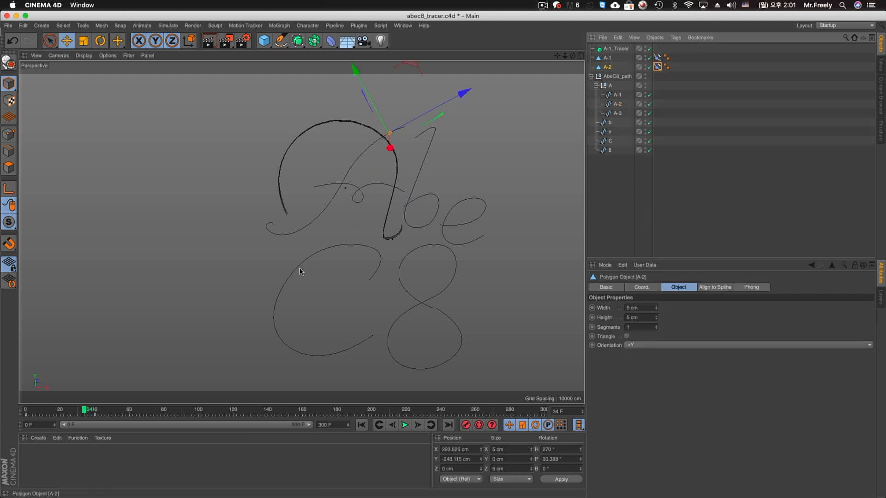
# Shorten the timeline preview range to 123 F and shift the A-2 polygon's position keys about 21 frames later, checking the timing by playback
pyautogui.moveTo(309, 424); pyautogui.dragTo(152, 416)
pyautogui.click(361, 424)
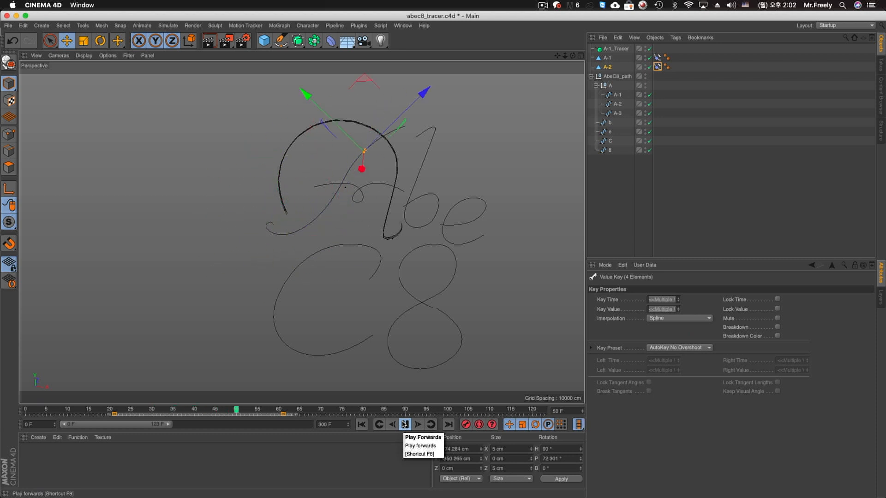
pyautogui.click(402, 424)
pyautogui.moveTo(259, 411); pyautogui.dragTo(25, 411)
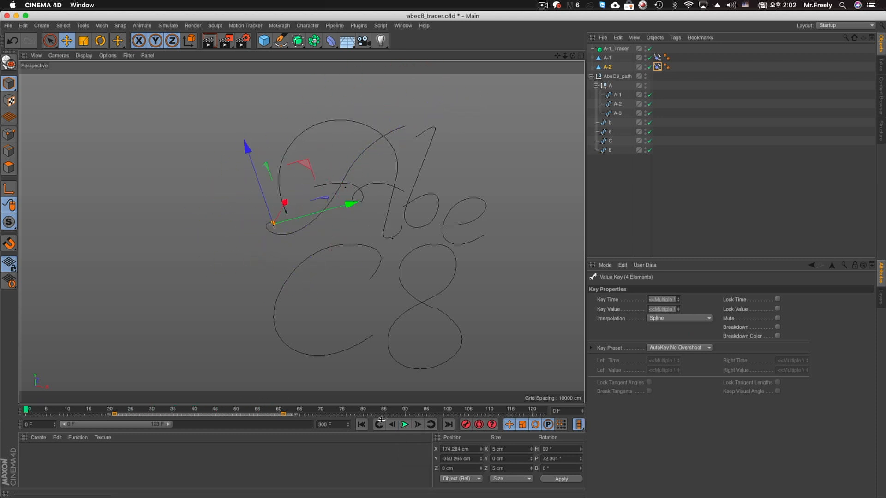
pyautogui.click(404, 424)
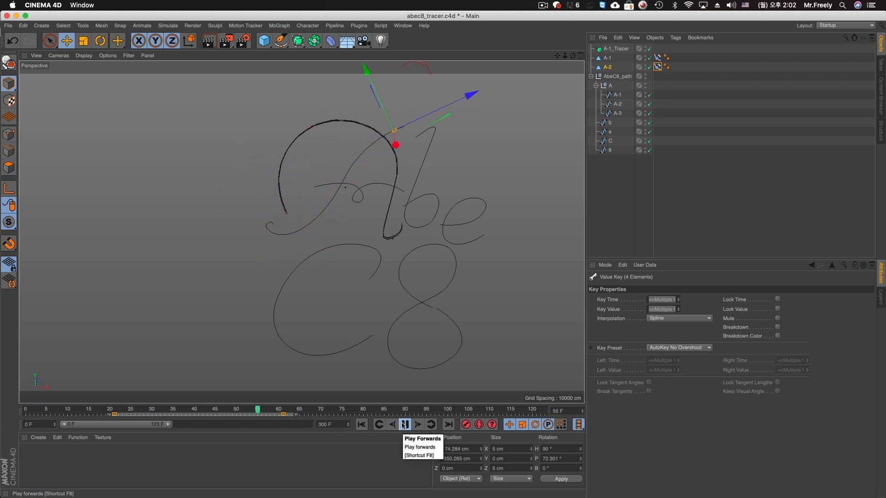
# Add a second MoGraph Tracer linked to the A-2 polygon and rename it A-2_Tracer
pyautogui.click(279, 25)
pyautogui.click(295, 188)
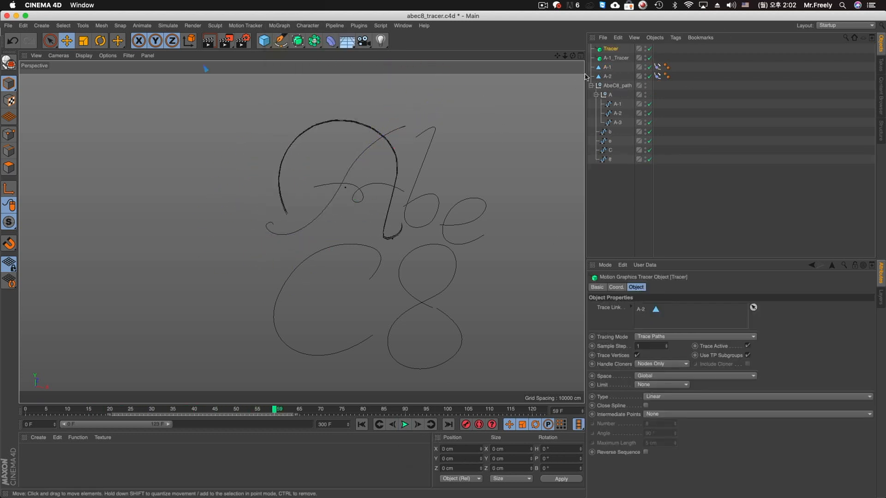
pyautogui.doubleClick(611, 49)
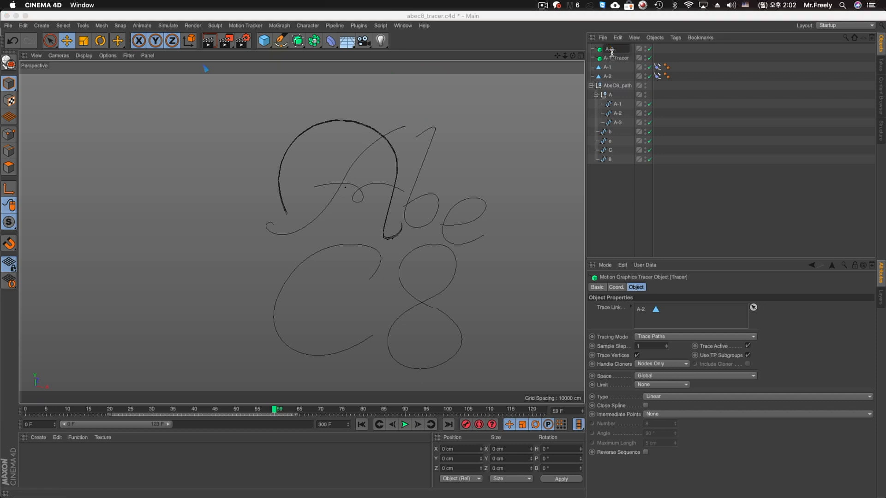
pyautogui.press('Escape')
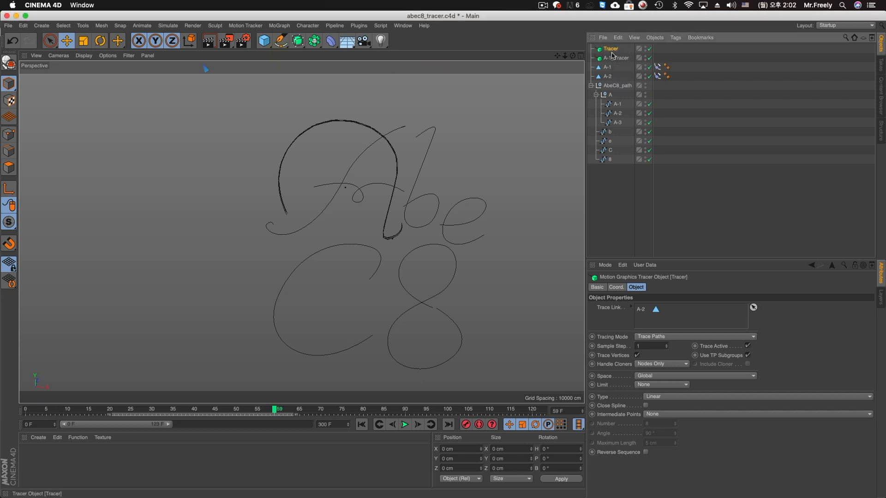
pyautogui.doubleClick(605, 50)
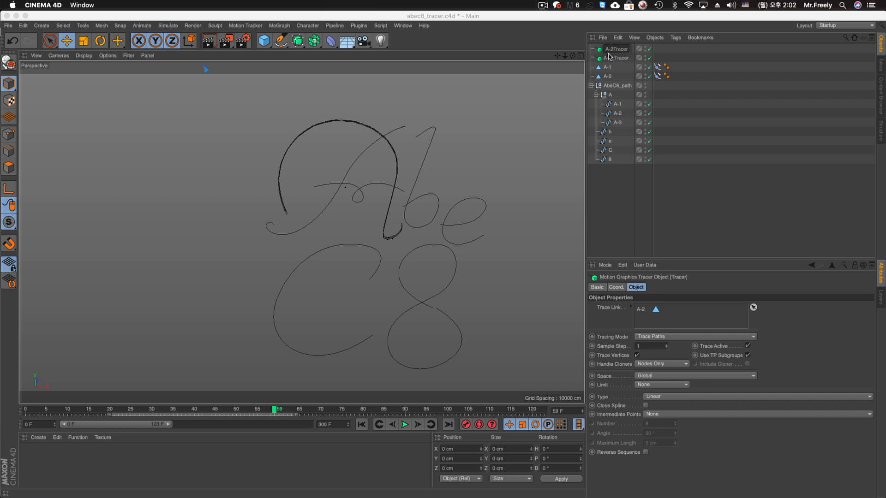
pyautogui.write('A-2_')
pyautogui.press('Return')
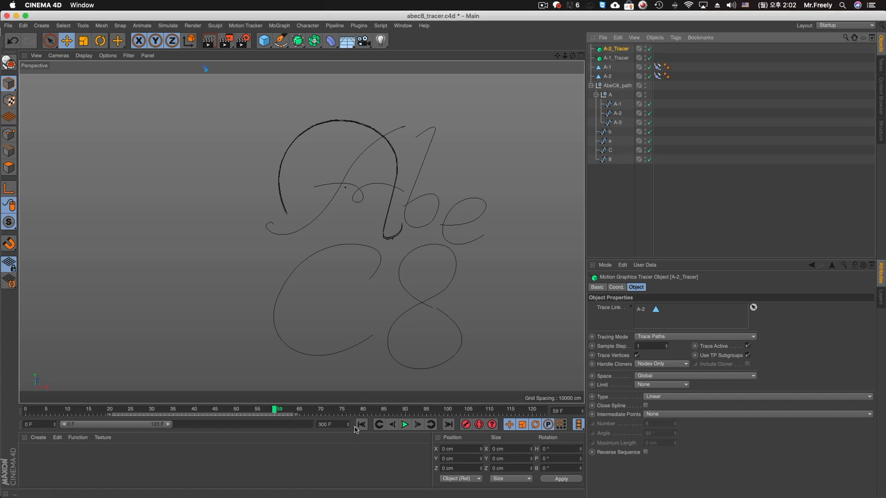
# Play the animation from the start and examine the traced lines of both A strokes up close
pyautogui.click(361, 424)
pyautogui.click(404, 424)
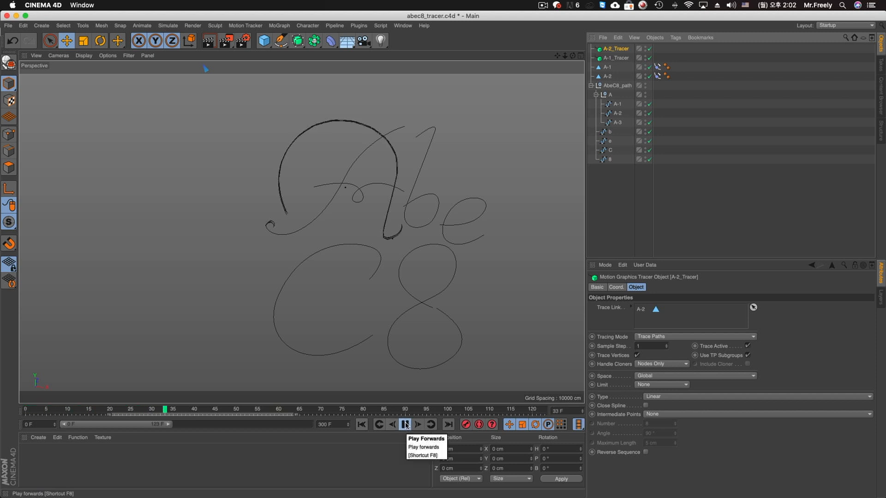
pyautogui.click(405, 424)
pyautogui.scroll(8, 375, 118)
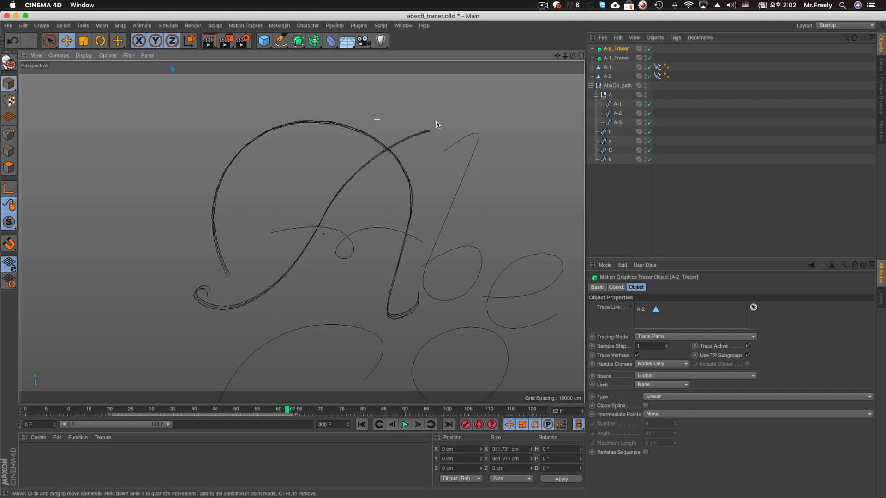
pyautogui.keyDown('alt'); pyautogui.moveTo(414, 174); pyautogui.dragTo(419, 174); pyautogui.keyUp('alt')
pyautogui.keyDown('alt'); pyautogui.moveTo(493, 170); pyautogui.dragTo(573, 168, button='right'); pyautogui.keyUp('alt')
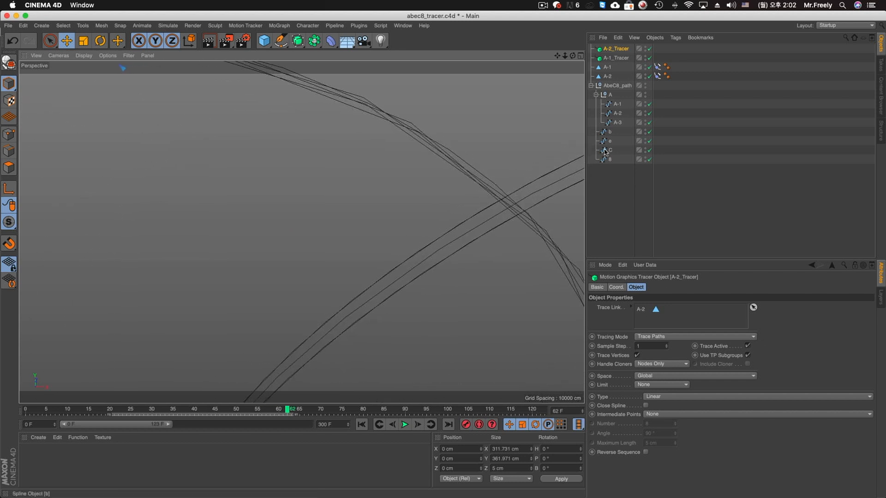
# Disable Trace Vertices for both the A-1_Tracer and A-2_Tracer objects
pyautogui.keyDown('shift'); pyautogui.click(617, 57); pyautogui.keyUp('shift')
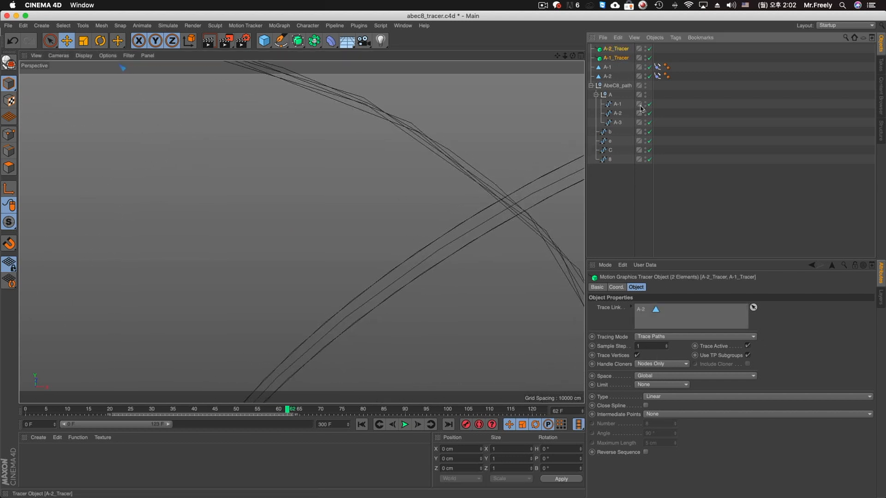
pyautogui.click(637, 356)
pyautogui.keyDown('alt'); pyautogui.moveTo(476, 226); pyautogui.dragTo(401, 268, button='right'); pyautogui.keyUp('alt')
pyautogui.keyDown('alt'); pyautogui.moveTo(403, 269); pyautogui.dragTo(413, 213, button='middle'); pyautogui.keyUp('alt')
pyautogui.keyDown('alt'); pyautogui.moveTo(413, 213); pyautogui.dragTo(401, 226, button='right'); pyautogui.keyUp('alt')
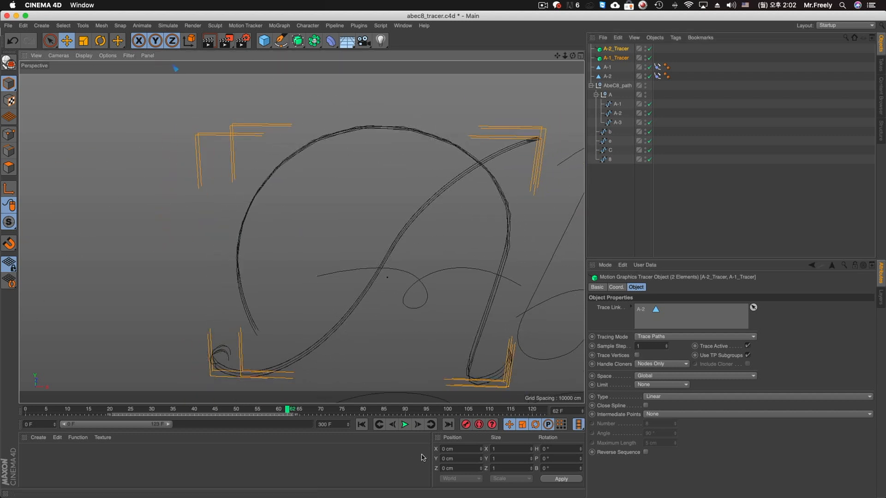
# Play the animation and examine the traced A strokes up close
pyautogui.click(405, 425)
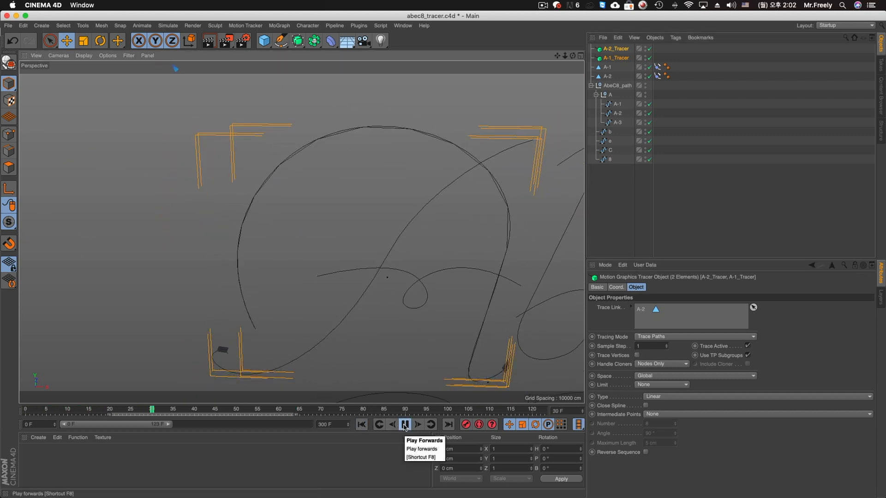
pyautogui.click(404, 425)
pyautogui.keyDown('alt'); pyautogui.moveTo(349, 283); pyautogui.dragTo(272, 235, button='middle'); pyautogui.keyUp('alt')
pyautogui.keyDown('alt'); pyautogui.moveTo(331, 247); pyautogui.dragTo(309, 252, button='right'); pyautogui.keyUp('alt')
pyautogui.keyDown('alt'); pyautogui.moveTo(310, 249); pyautogui.dragTo(311, 255, button='middle'); pyautogui.keyUp('alt')
pyautogui.keyDown('alt'); pyautogui.moveTo(369, 221); pyautogui.dragTo(415, 245, button='right'); pyautogui.keyUp('alt')
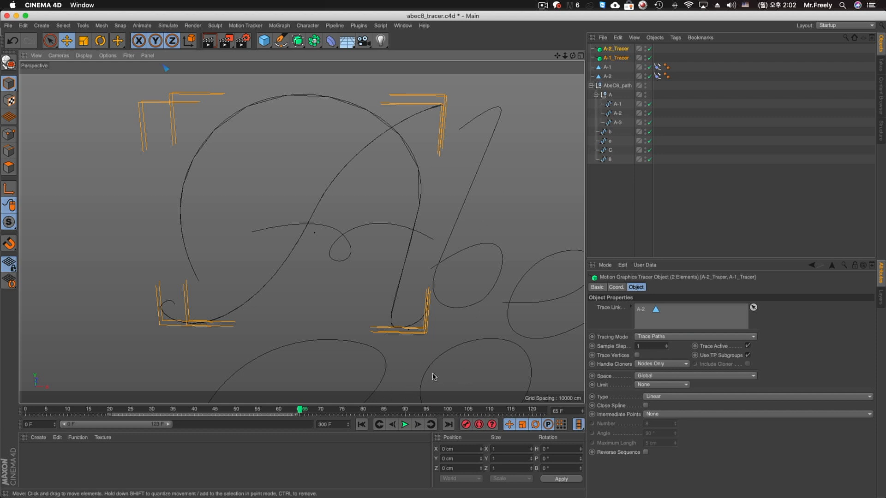
# Retime the A-2 polygon's Align to Spline position keys to about 13 F and 57 F, checking the timing by playback
pyautogui.click(620, 58)
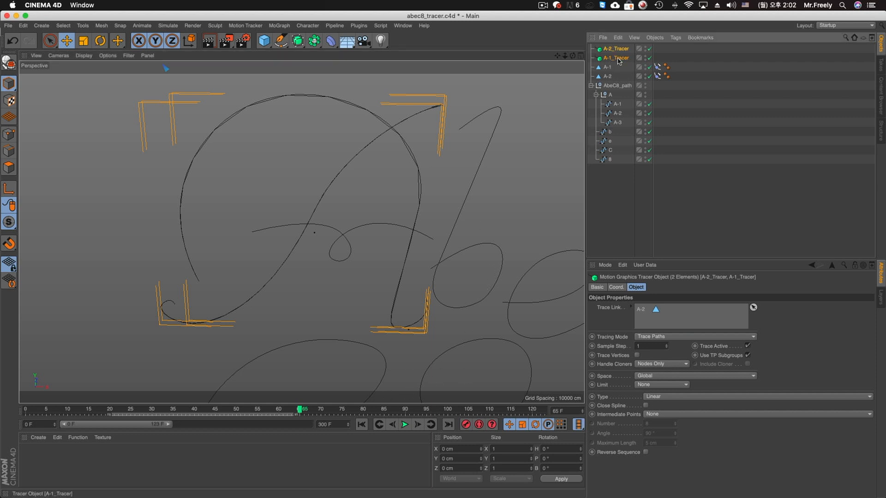
pyautogui.click(75, 414)
pyautogui.click(607, 76)
pyautogui.click(658, 77)
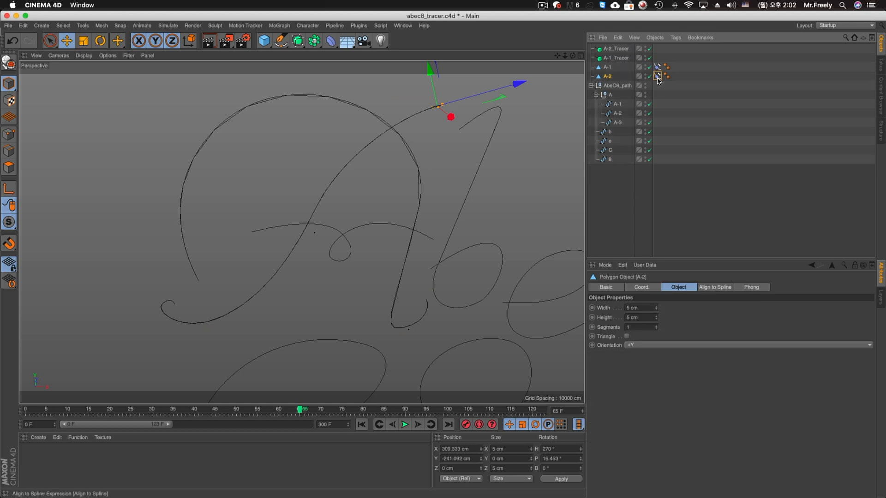
pyautogui.moveTo(114, 418); pyautogui.dragTo(295, 418)
pyautogui.moveTo(101, 416); pyautogui.dragTo(106, 417)
pyautogui.click(404, 425)
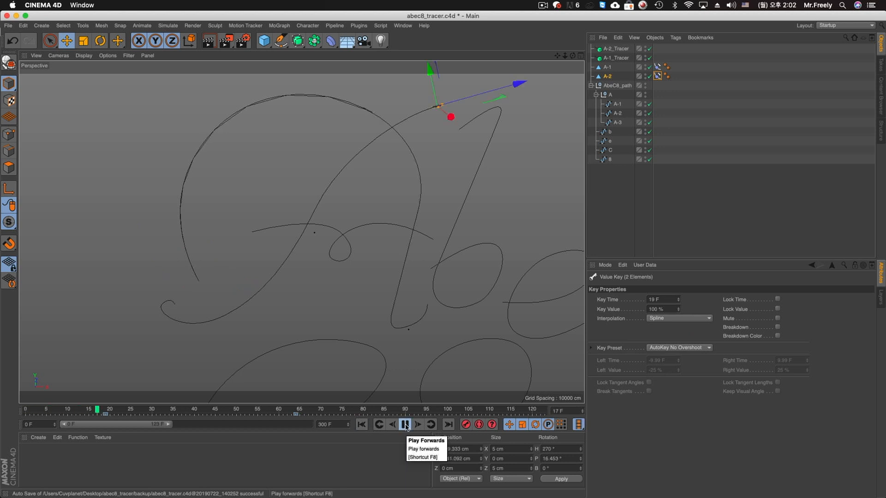
pyautogui.click(406, 424)
pyautogui.click(215, 409)
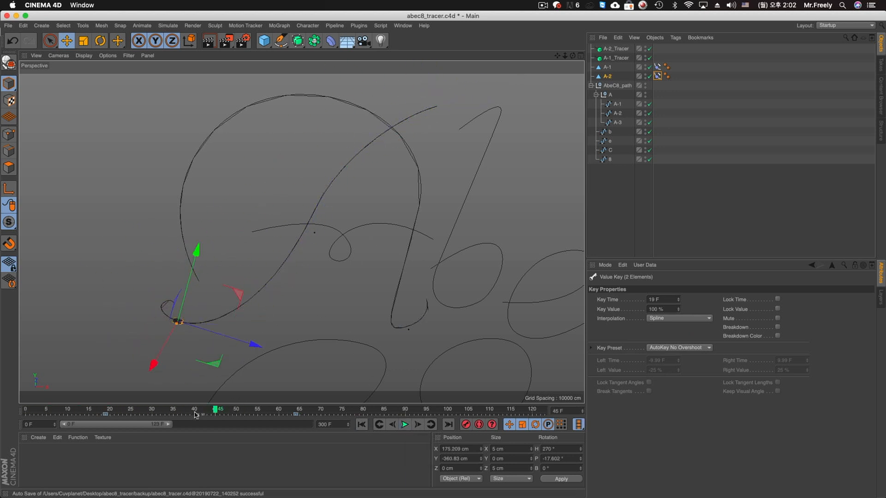
pyautogui.moveTo(180, 412); pyautogui.dragTo(79, 413)
pyautogui.moveTo(295, 414); pyautogui.dragTo(266, 414)
pyautogui.moveTo(123, 412); pyautogui.dragTo(156, 411)
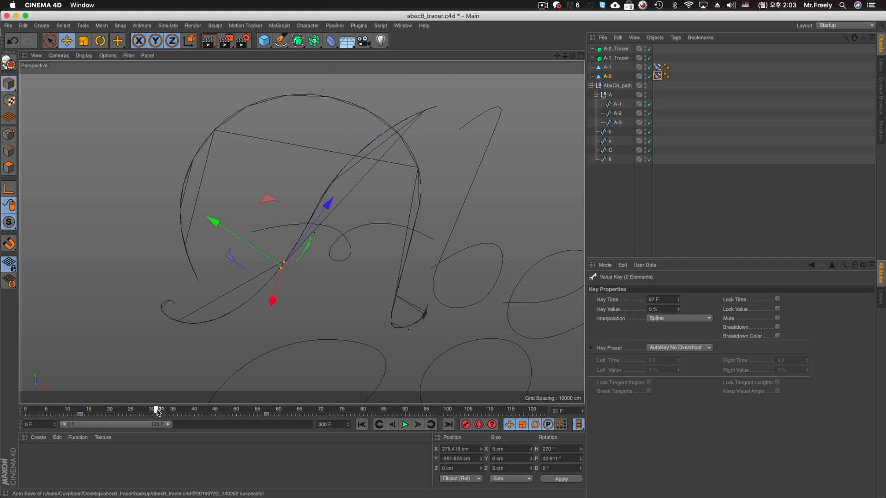
# Duplicate the A-2 polygon as A-3 and set the A-3 spline as its Align to Spline path
pyautogui.click(617, 122)
pyautogui.click(608, 77)
pyautogui.keyDown('ctrl'); pyautogui.moveTo(608, 83); pyautogui.dragTo(609, 84); pyautogui.keyUp('ctrl')
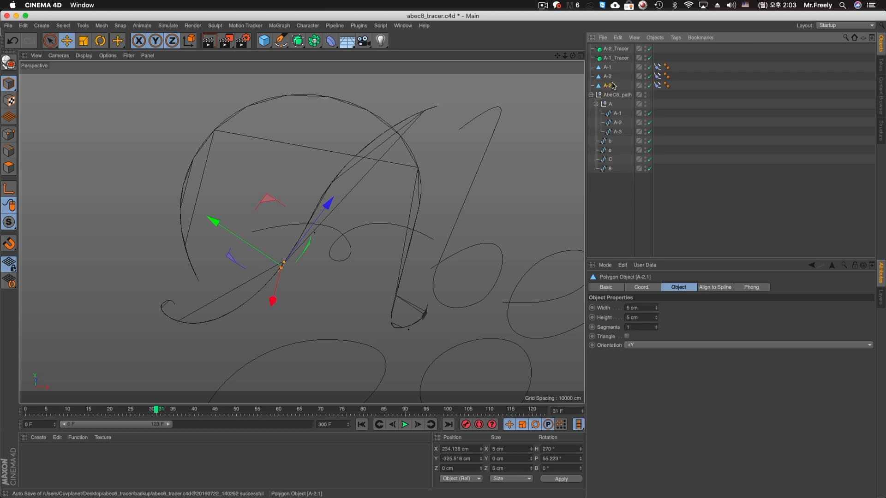
pyautogui.doubleClick(612, 86)
pyautogui.write('A-3')
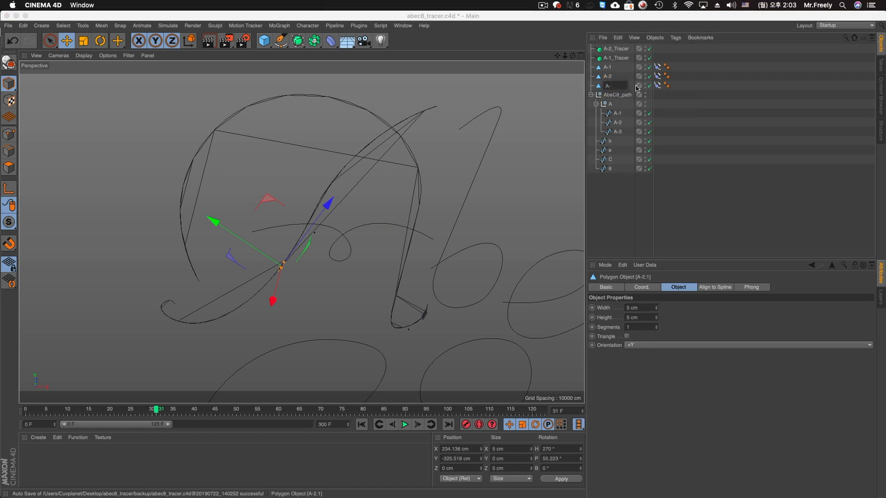
pyautogui.press('Return')
pyautogui.click(657, 85)
pyautogui.moveTo(617, 131); pyautogui.dragTo(636, 182)
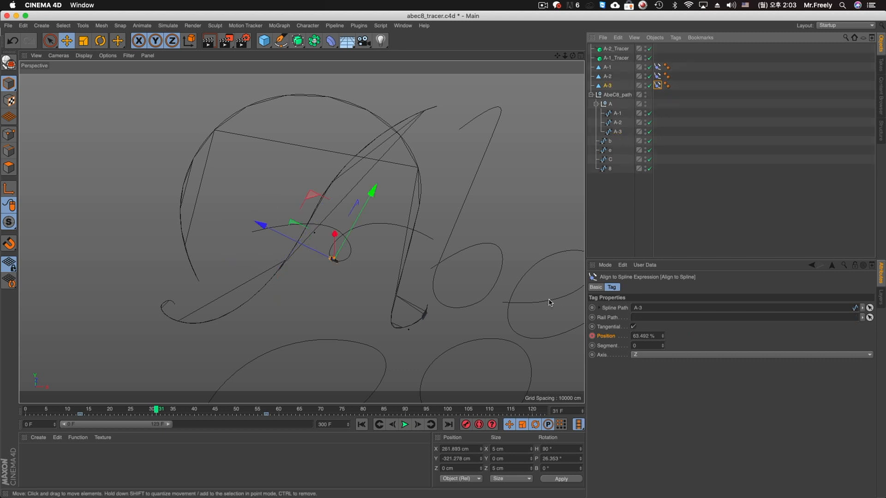
# Retime the A-3 polygon's position keys to about 29 F and 66 F, checking the timing by playback
pyautogui.moveTo(71, 417); pyautogui.dragTo(167, 416)
pyautogui.click(109, 417)
pyautogui.moveTo(111, 410); pyautogui.dragTo(274, 410)
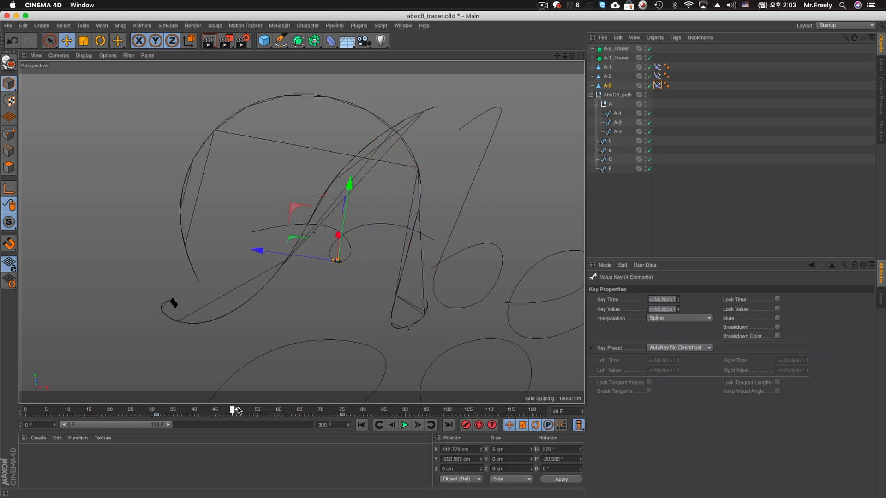
pyautogui.moveTo(344, 416); pyautogui.dragTo(306, 416)
pyautogui.moveTo(151, 411); pyautogui.dragTo(26, 410)
pyautogui.click(406, 424)
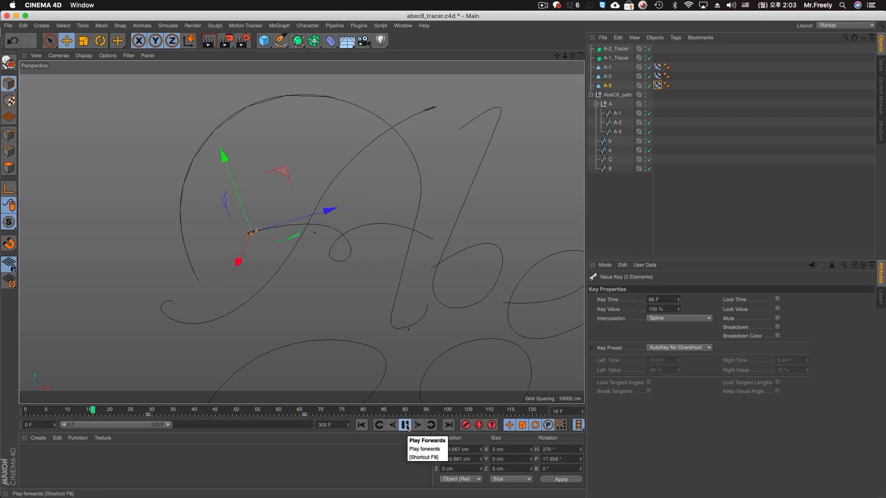
pyautogui.click(405, 425)
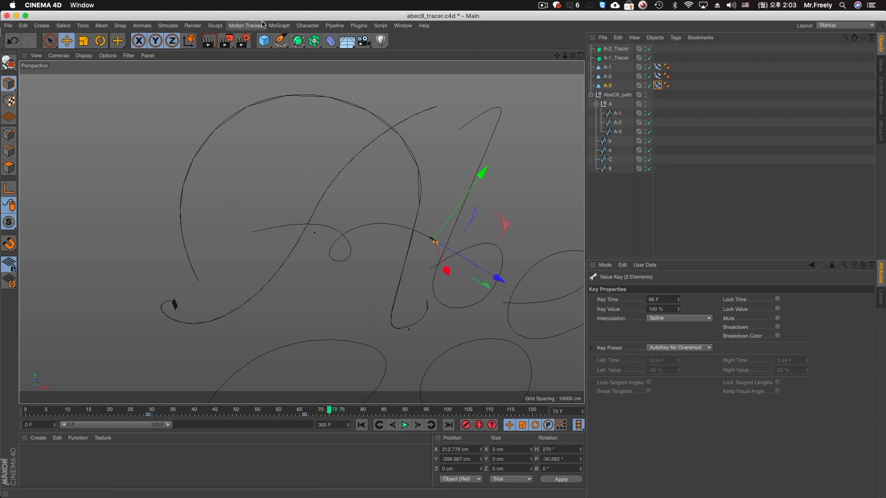
# Add a third MoGraph Tracer linked to the A-3 polygon and rename it A-3_Tracer
pyautogui.click(279, 25)
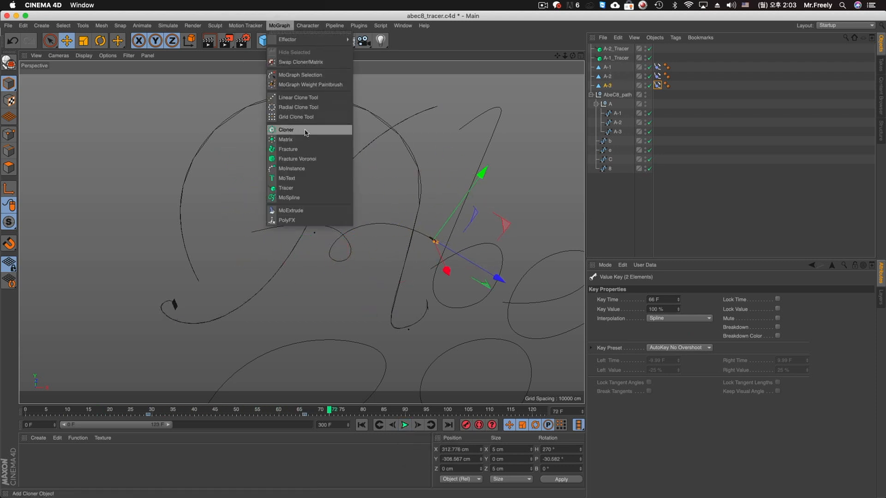
pyautogui.click(311, 188)
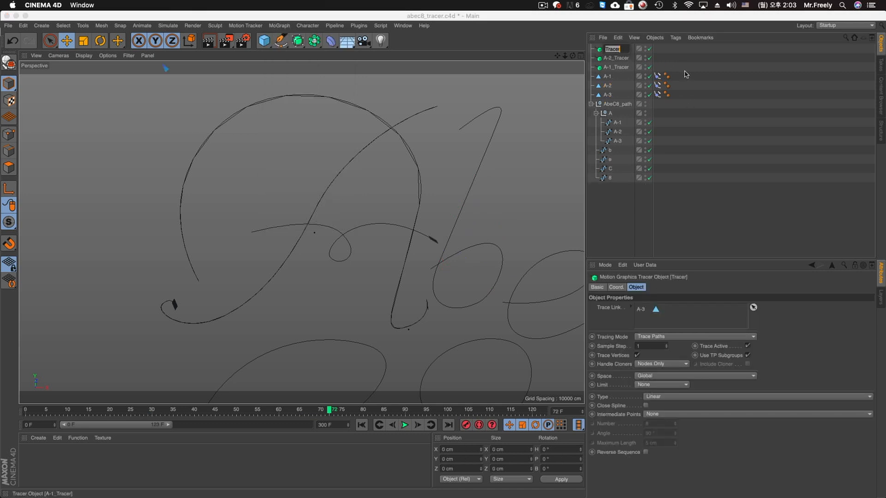
pyautogui.write('A-')
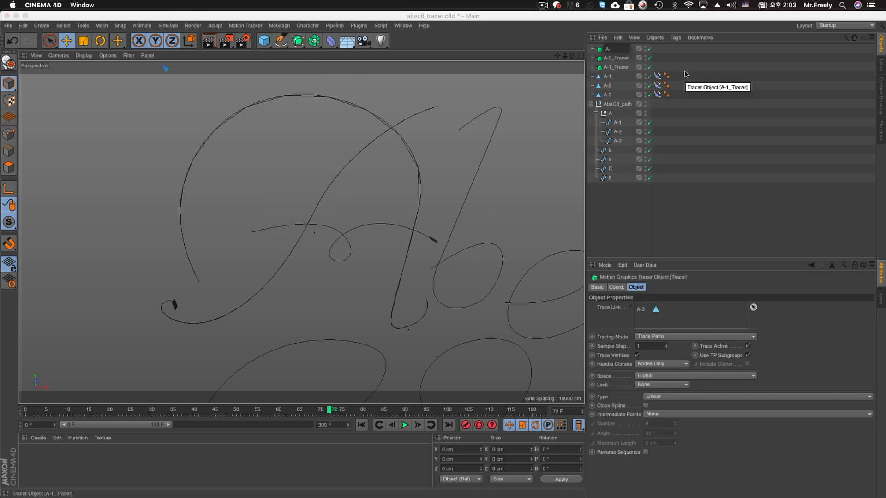
pyautogui.press('Escape')
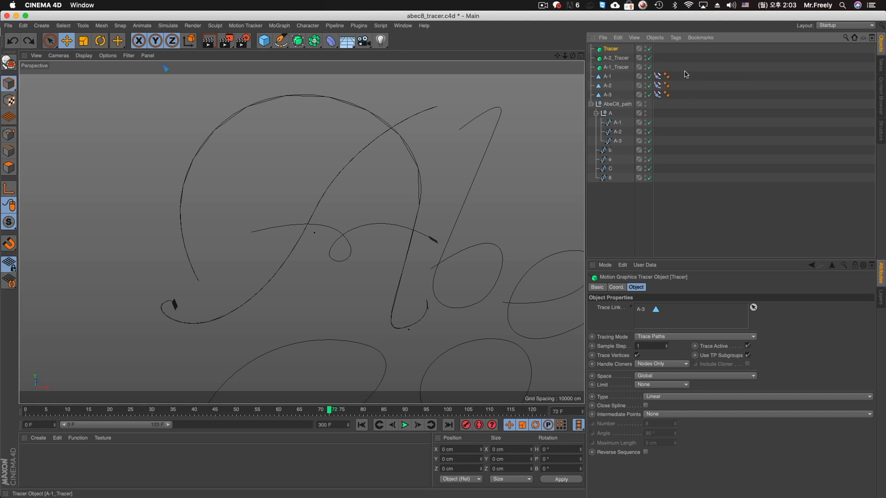
pyautogui.doubleClick(612, 49)
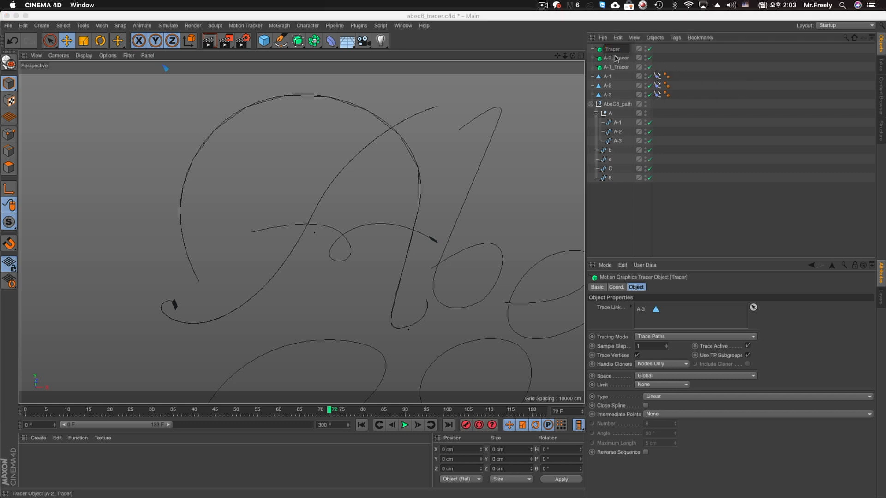
pyautogui.press('Left')
pyautogui.write('A-3_')
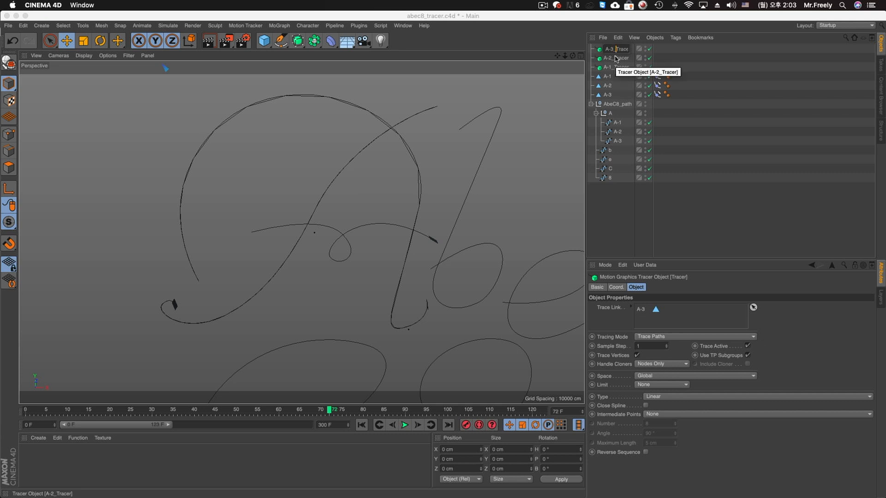
pyautogui.press('Return')
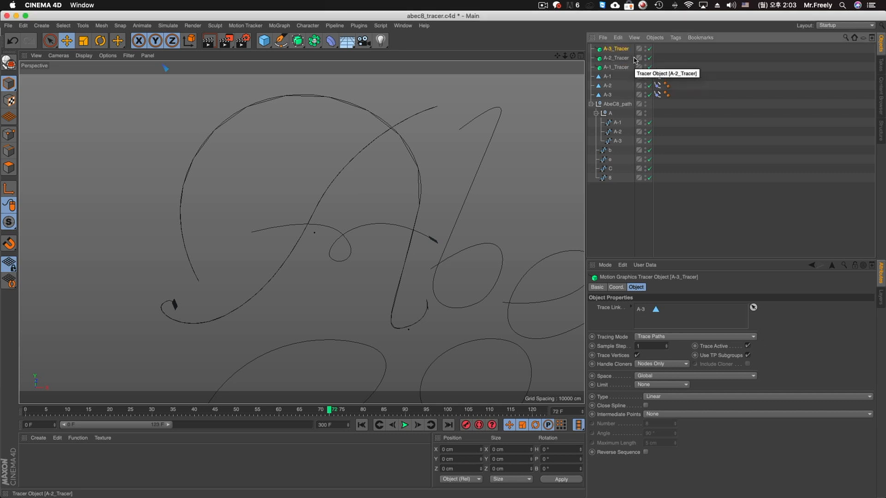
# Disable Trace Vertices for A-3_Tracer and play the animation to check the traced stroke
pyautogui.click(636, 353)
pyautogui.click(400, 425)
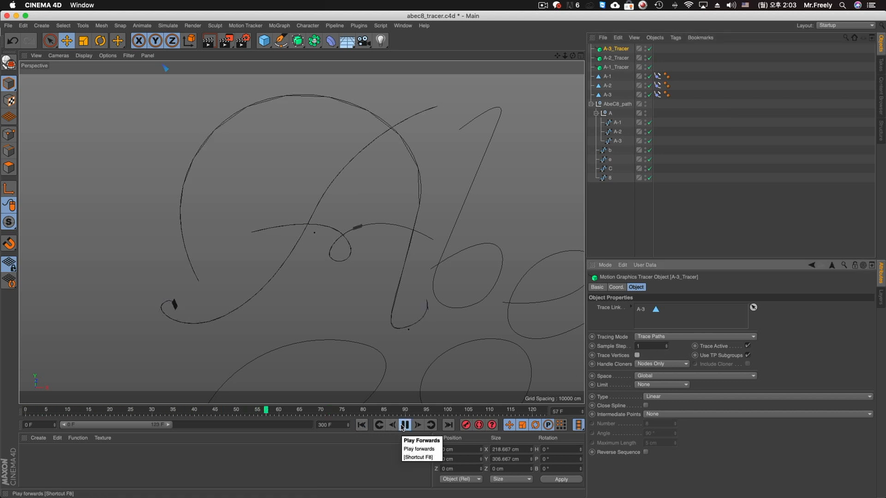
pyautogui.click(404, 425)
# Hide the A spline group in viewport and renderer, collapse it, and play the traced strokes from the start
pyautogui.click(644, 112)
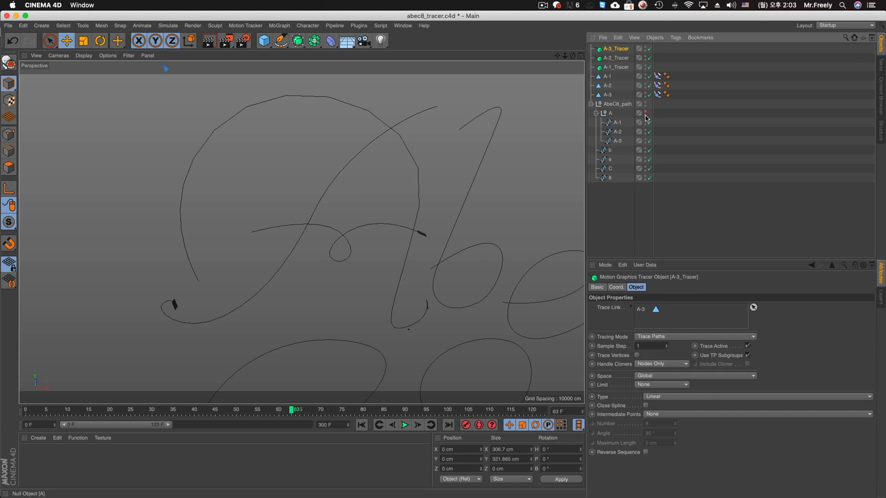
pyautogui.click(361, 425)
pyautogui.click(596, 113)
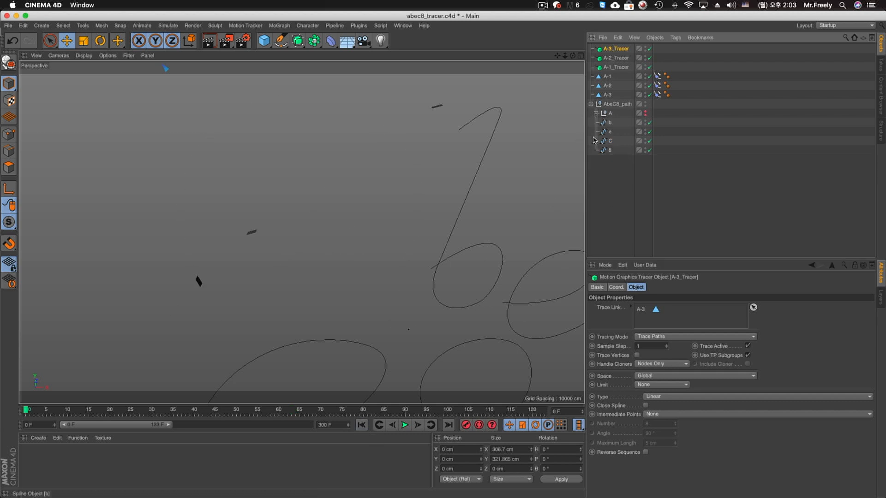
pyautogui.click(405, 425)
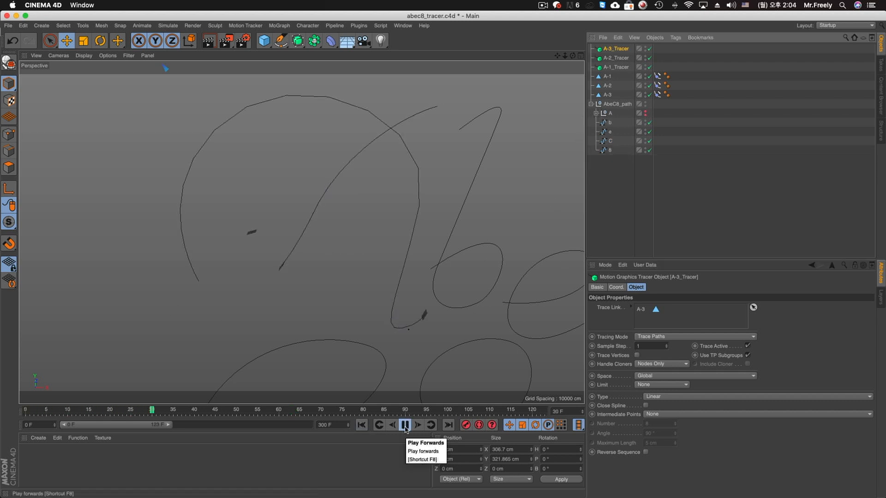
pyautogui.click(404, 424)
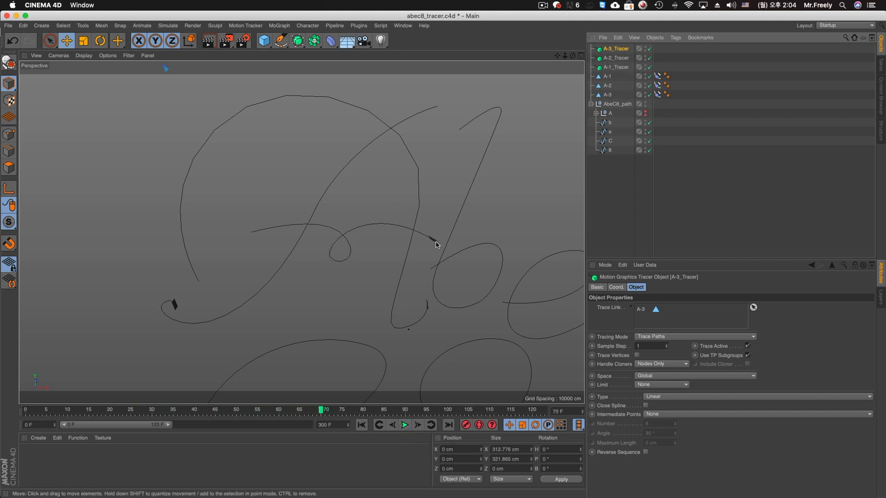
# Hide the A-1, A-2 and A-3 polygons from rendering and test-render the perspective view
pyautogui.click(646, 75)
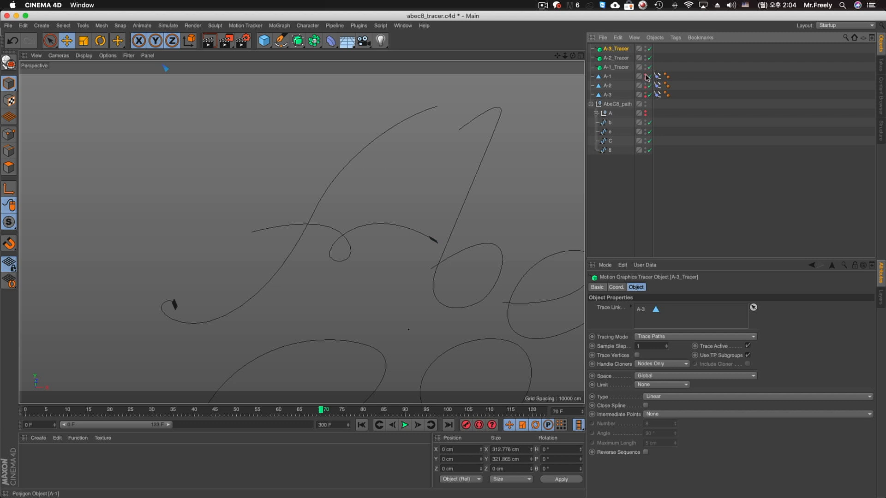
pyautogui.click(209, 41)
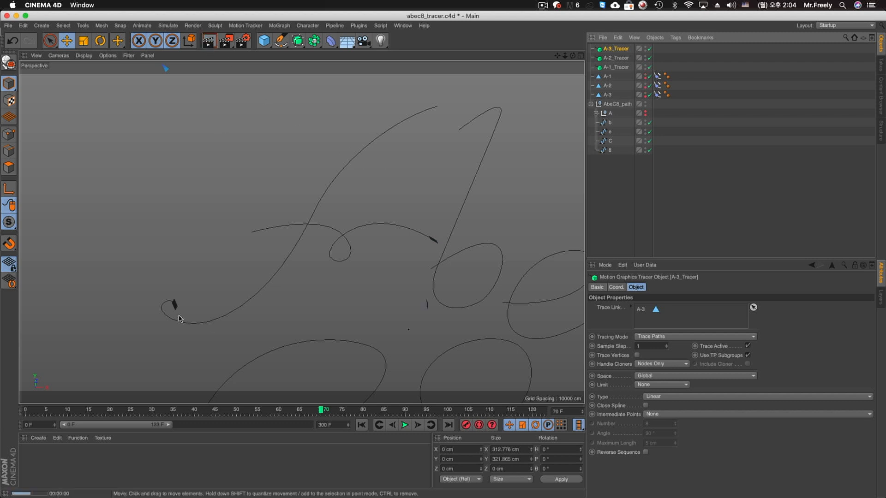
pyautogui.press('Down')
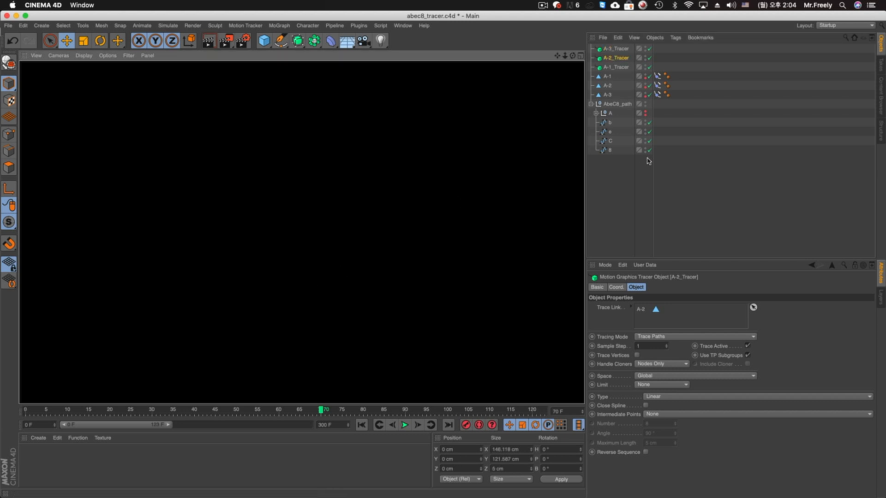
pyautogui.click(609, 193)
pyautogui.click(610, 141)
pyautogui.click(610, 175)
pyautogui.keyDown('alt'); pyautogui.moveTo(392, 168); pyautogui.dragTo(421, 213); pyautogui.keyUp('alt')
pyautogui.keyDown('alt'); pyautogui.moveTo(421, 213); pyautogui.dragTo(436, 177, button='middle'); pyautogui.keyUp('alt')
pyautogui.keyDown('alt'); pyautogui.moveTo(437, 177); pyautogui.dragTo(479, 186, button='right'); pyautogui.keyUp('alt')
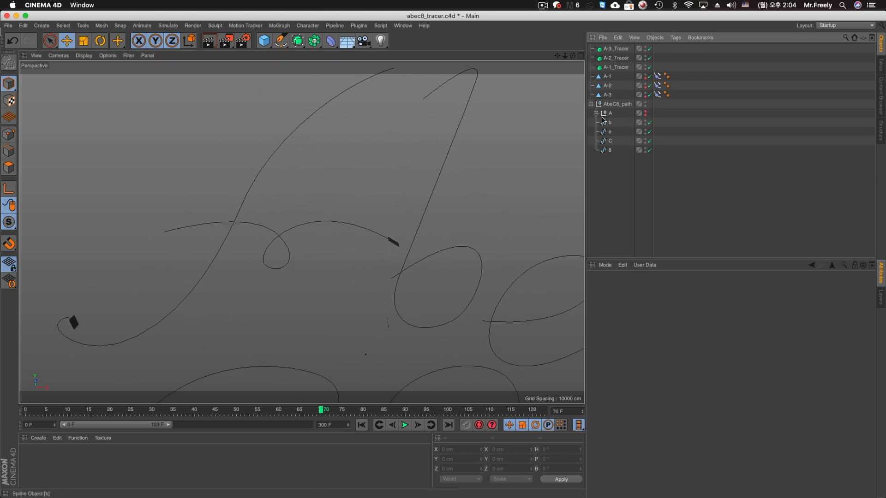
# Duplicate the A-3 polygon, rename the copy b, and set the b spline as its Align to Spline path
pyautogui.click(609, 122)
pyautogui.click(608, 96)
pyautogui.moveTo(608, 96)
pyautogui.keyDown('ctrl'); pyautogui.mouseDown()
pyautogui.moveTo(618, 144)
pyautogui.moveTo(608, 97)
pyautogui.moveTo(618, 104)
pyautogui.mouseUp(); pyautogui.keyUp('ctrl')
pyautogui.doubleClick(607, 104)
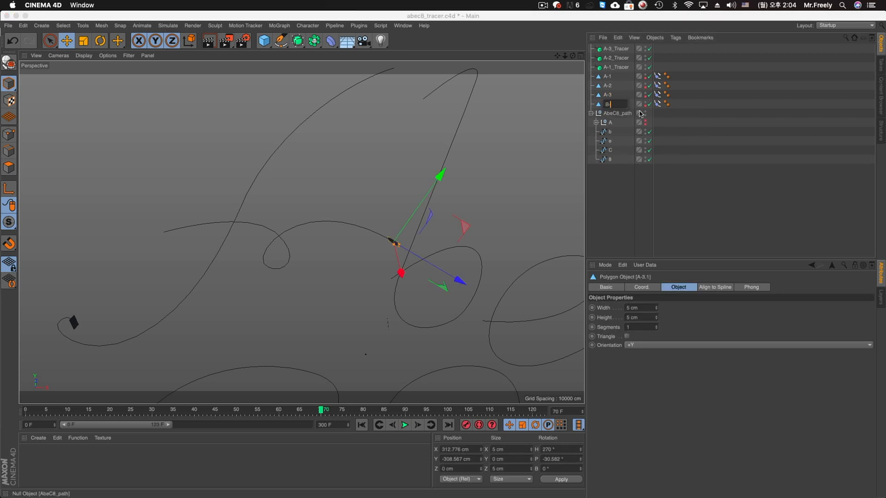
pyautogui.write('b')
pyautogui.press('Return')
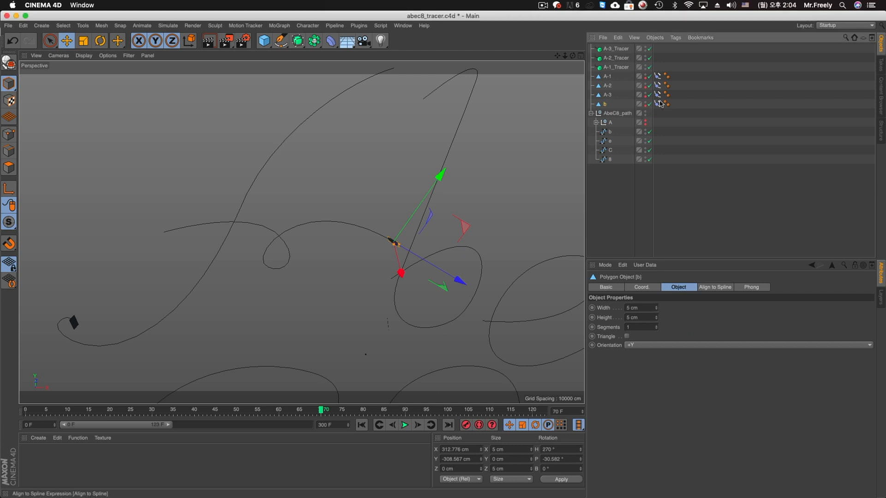
pyautogui.click(658, 103)
pyautogui.moveTo(609, 131); pyautogui.dragTo(638, 223)
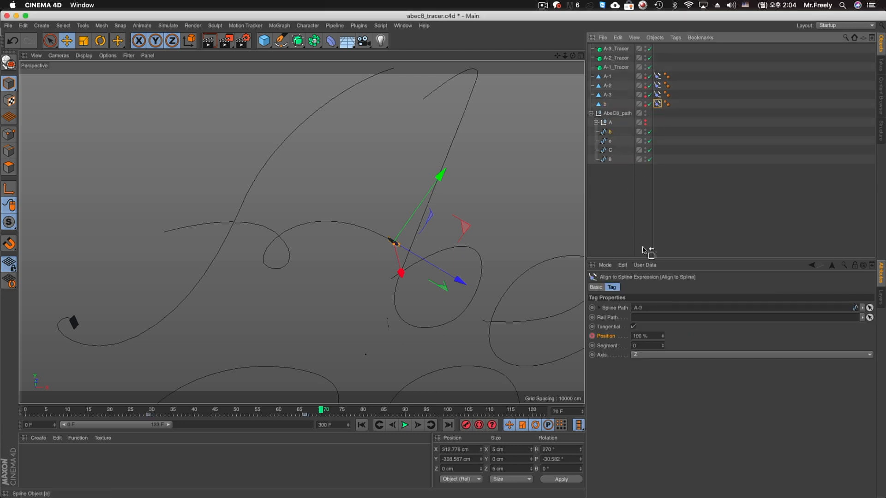
pyautogui.moveTo(636, 310); pyautogui.dragTo(636, 308)
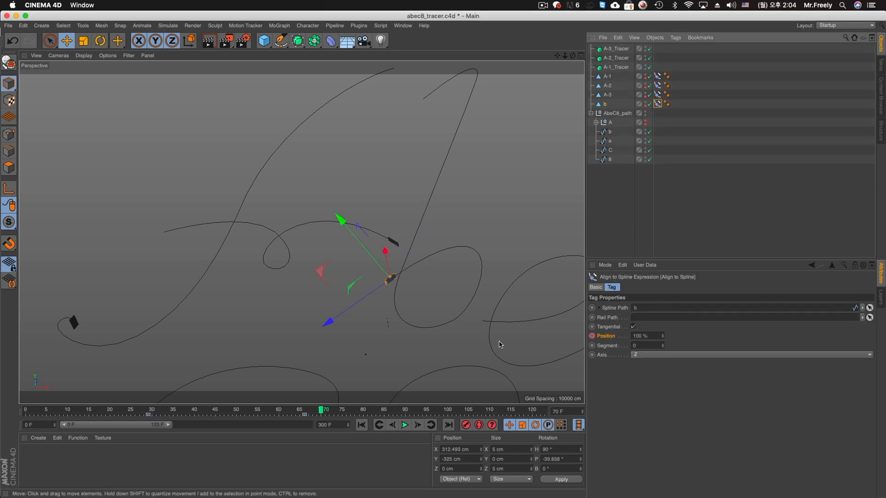
# Retime the b polygon's position keys to about 44 F and 91 F, checking the timing by playback
pyautogui.moveTo(148, 417); pyautogui.dragTo(215, 419)
pyautogui.moveTo(308, 419); pyautogui.dragTo(409, 418)
pyautogui.click(152, 410)
pyautogui.click(404, 426)
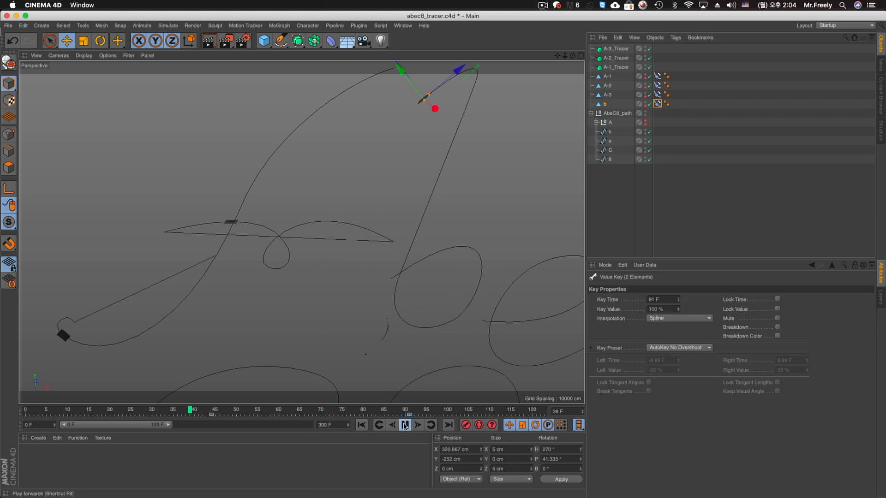
pyautogui.click(405, 425)
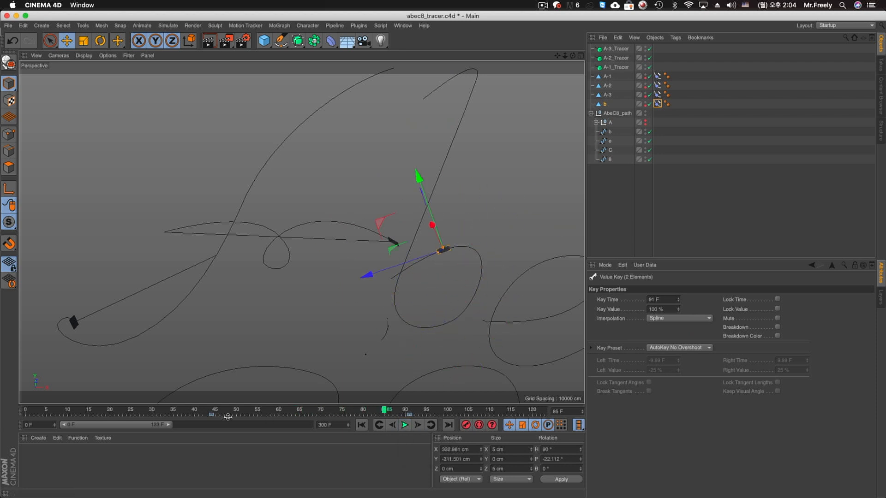
# Retime the b polygon's final position key to 101 F and check the movement by playback
pyautogui.moveTo(409, 418); pyautogui.dragTo(452, 417)
pyautogui.click(207, 411)
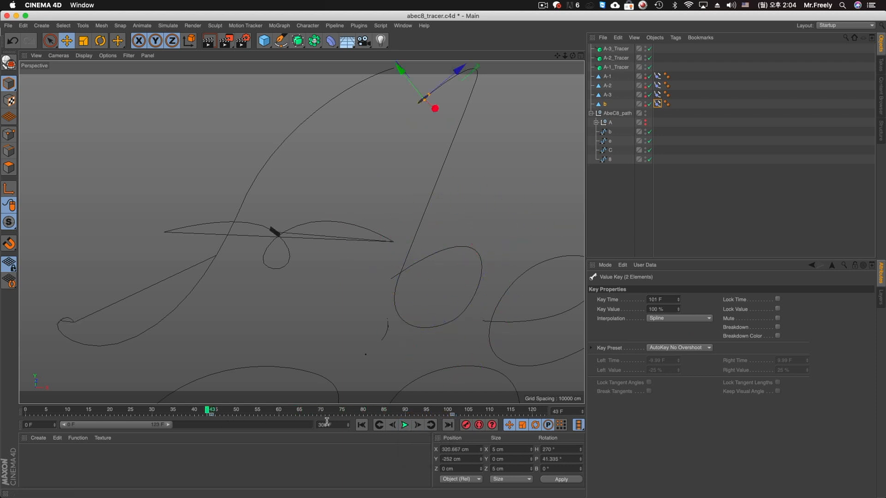
pyautogui.click(405, 425)
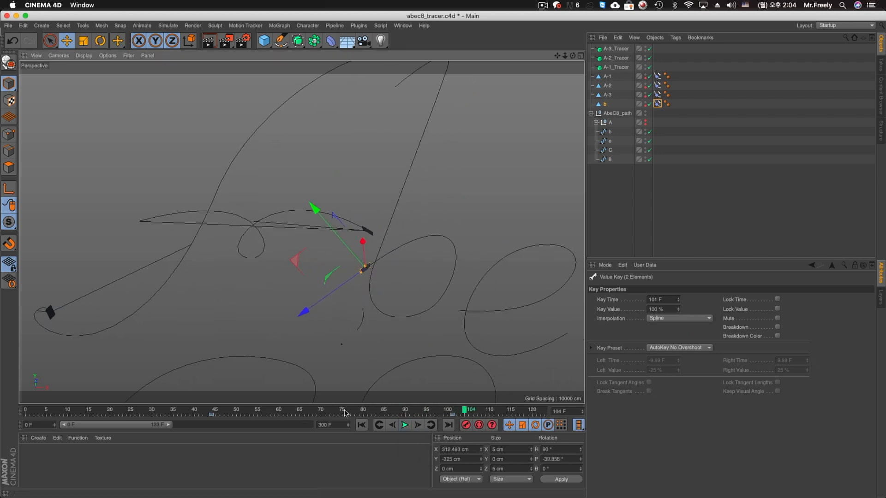
# Add a MoGraph Tracer linked to the b spline, rename it b_Tracer, and turn off Trace Vertices
pyautogui.click(609, 132)
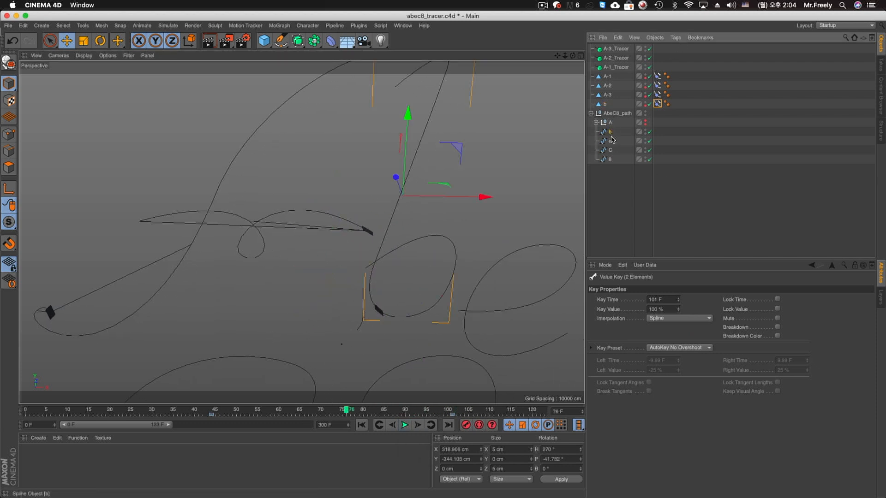
pyautogui.click(279, 25)
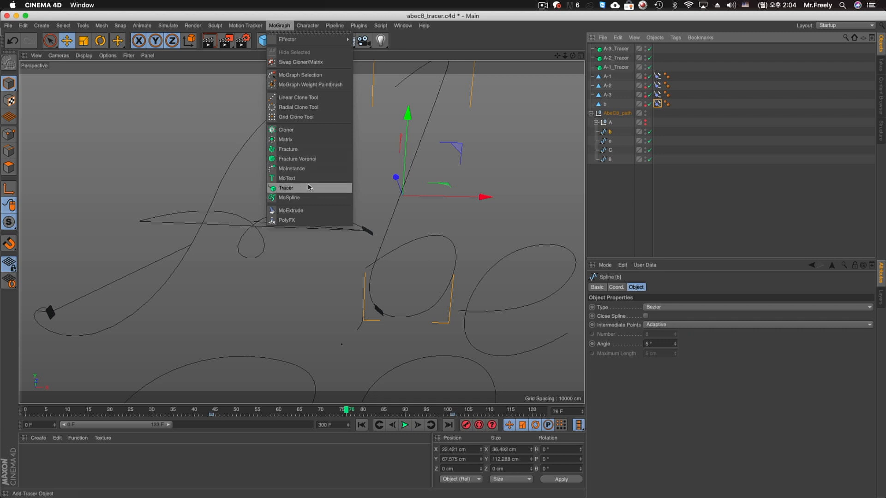
pyautogui.click(308, 185)
pyautogui.doubleClick(610, 49)
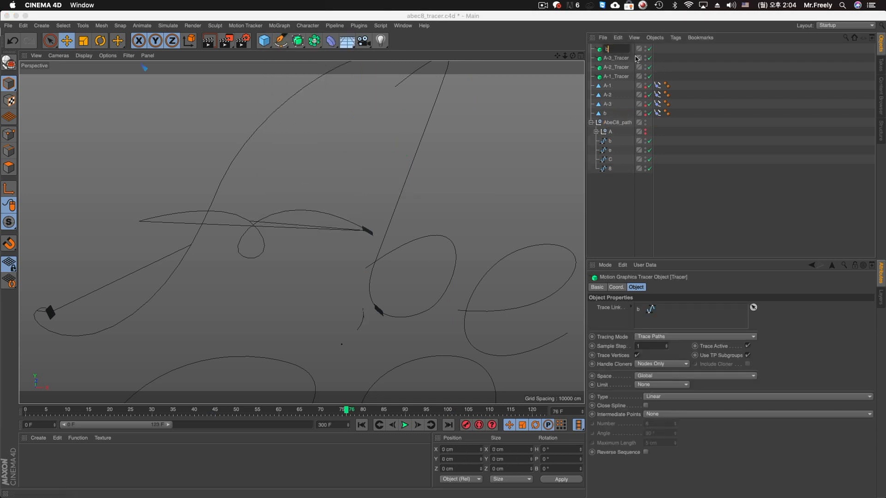
pyautogui.write('b')
pyautogui.press('Return')
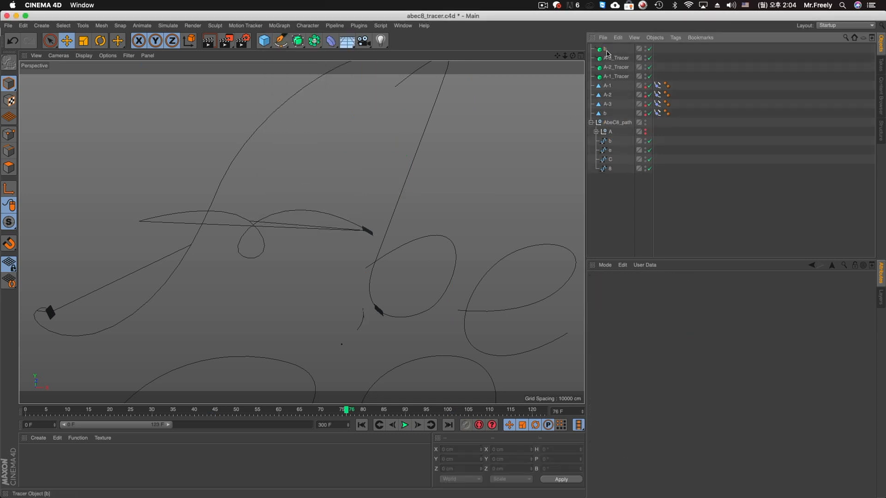
pyautogui.doubleClick(606, 50)
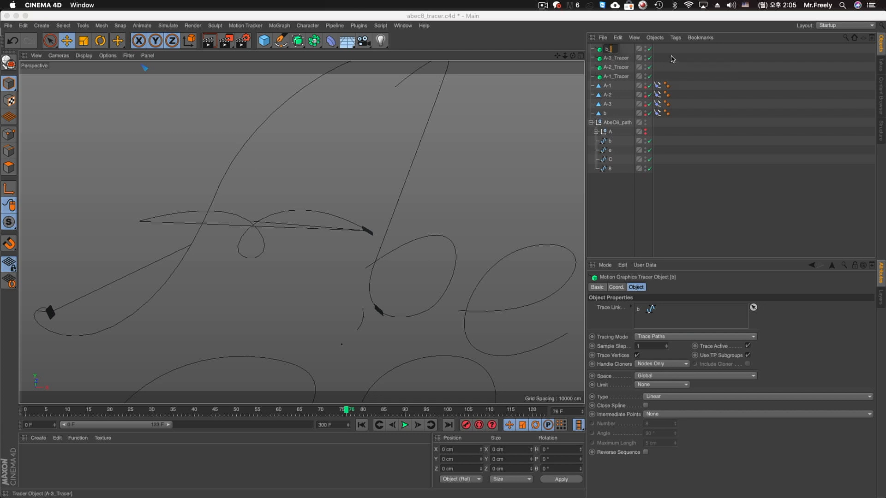
pyautogui.write('_Tracer')
pyautogui.press('Return')
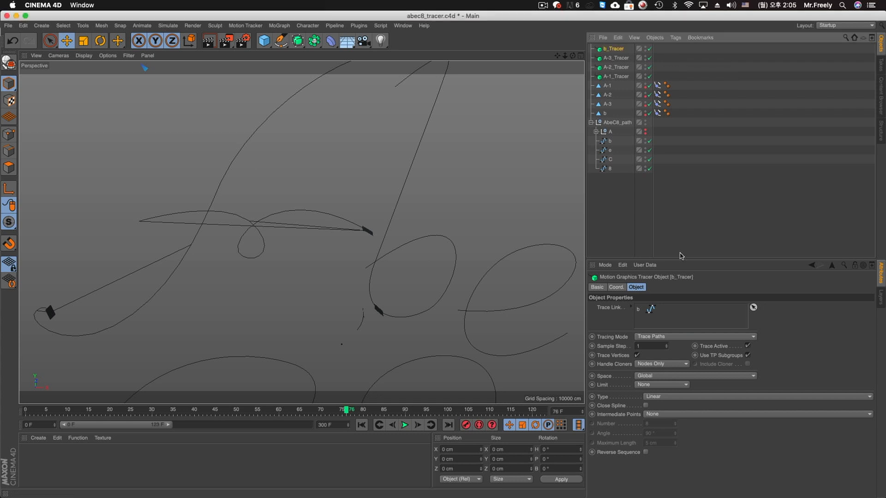
pyautogui.click(637, 355)
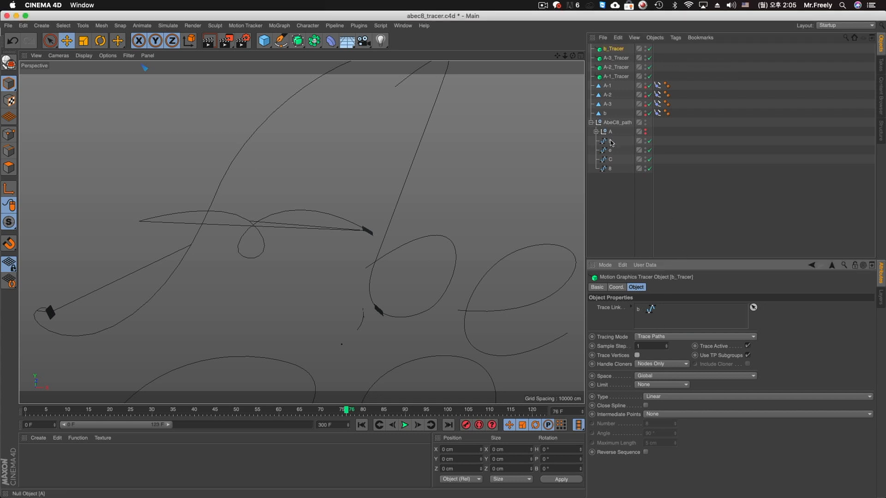
# Duplicate the b polygon, rename the copy e, and set the e spline as its Align to Spline path
pyautogui.click(610, 160)
pyautogui.click(609, 150)
pyautogui.keyDown('alt'); pyautogui.moveTo(477, 203); pyautogui.dragTo(374, 175, button='middle'); pyautogui.keyUp('alt')
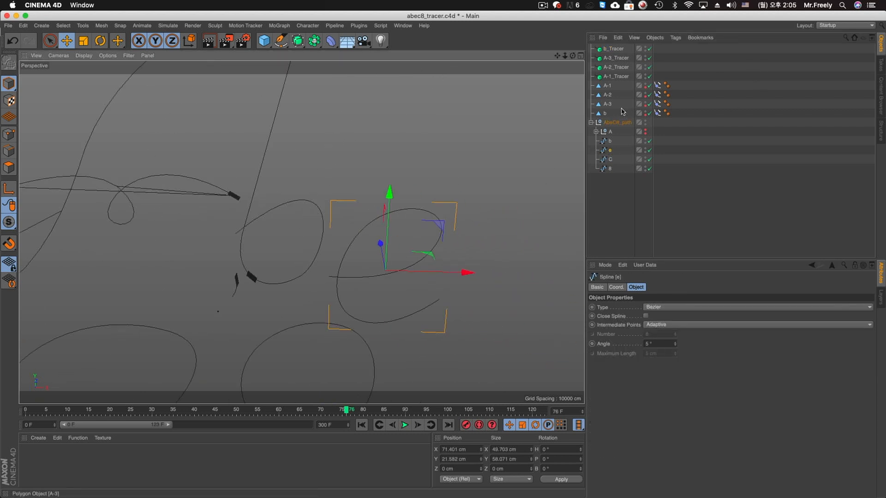
pyautogui.click(604, 113)
pyautogui.keyDown('ctrl'); pyautogui.moveTo(604, 113); pyautogui.dragTo(609, 124); pyautogui.keyUp('ctrl')
pyautogui.doubleClick(605, 122)
pyautogui.write('e')
pyautogui.press('Return')
pyautogui.click(657, 122)
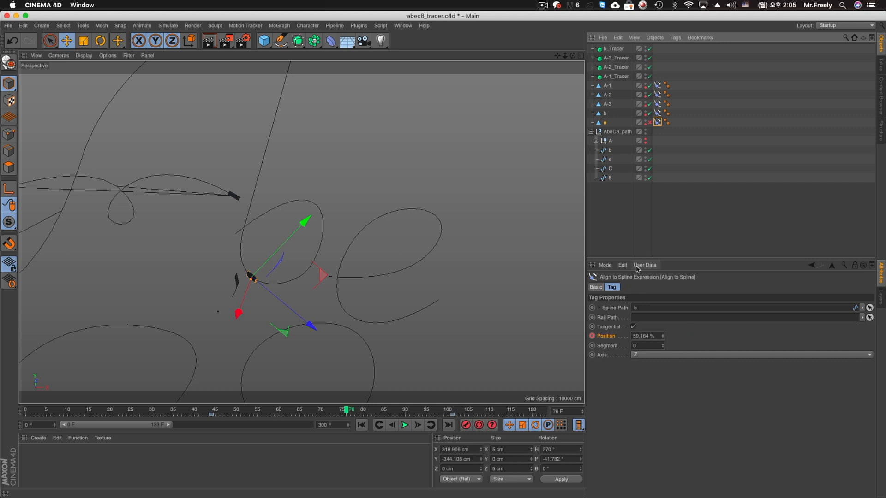
pyautogui.moveTo(609, 159); pyautogui.dragTo(655, 295)
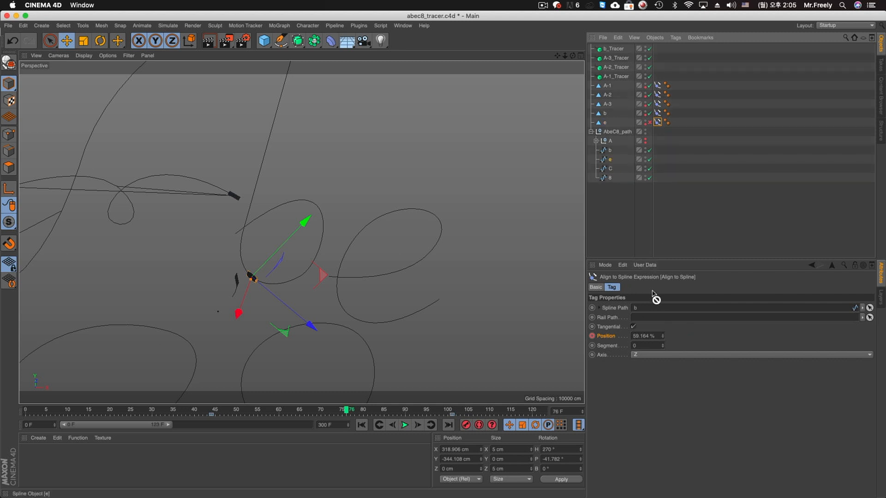
# Shift the e polygon's position keys to about 74 F and 131 F, extend the preview range to 300 F, and play it
pyautogui.click(207, 413)
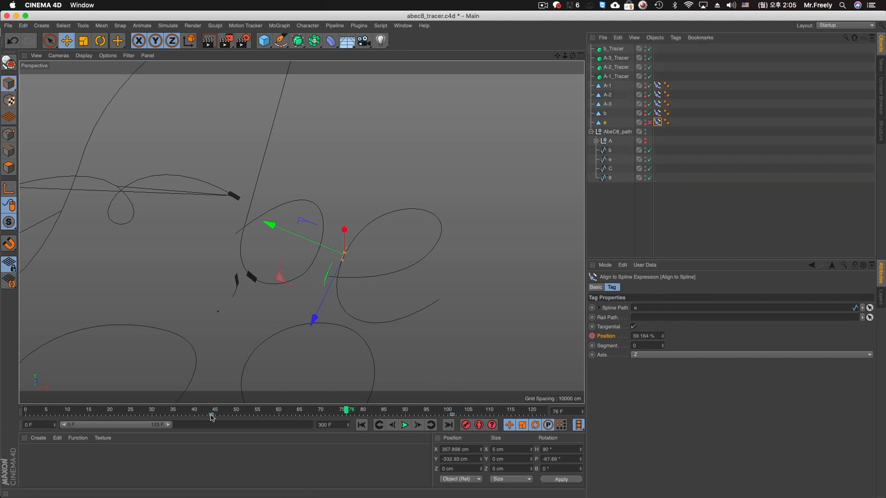
pyautogui.moveTo(278, 416); pyautogui.dragTo(312, 418)
pyautogui.moveTo(168, 426); pyautogui.dragTo(310, 424)
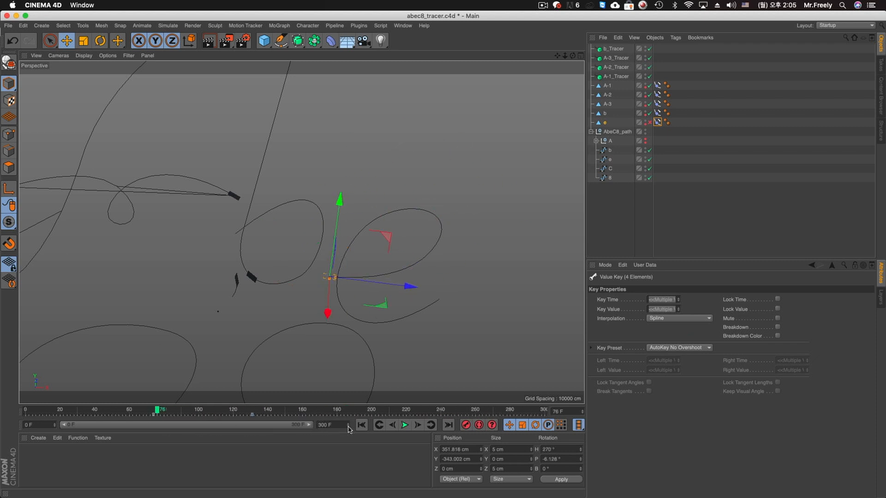
pyautogui.click(404, 425)
pyautogui.click(402, 427)
# Add a MoGraph Tracer linked to the e polygon, rename it e_Tracer, and turn off Trace Vertices
pyautogui.keyDown('alt'); pyautogui.moveTo(396, 233); pyautogui.dragTo(548, 151, button='middle'); pyautogui.keyUp('alt')
pyautogui.keyDown('alt'); pyautogui.moveTo(549, 151); pyautogui.dragTo(391, 249, button='right'); pyautogui.keyUp('alt')
pyautogui.keyDown('alt'); pyautogui.moveTo(391, 249); pyautogui.dragTo(428, 206, button='middle'); pyautogui.keyUp('alt')
pyautogui.click(605, 123)
pyautogui.click(279, 26)
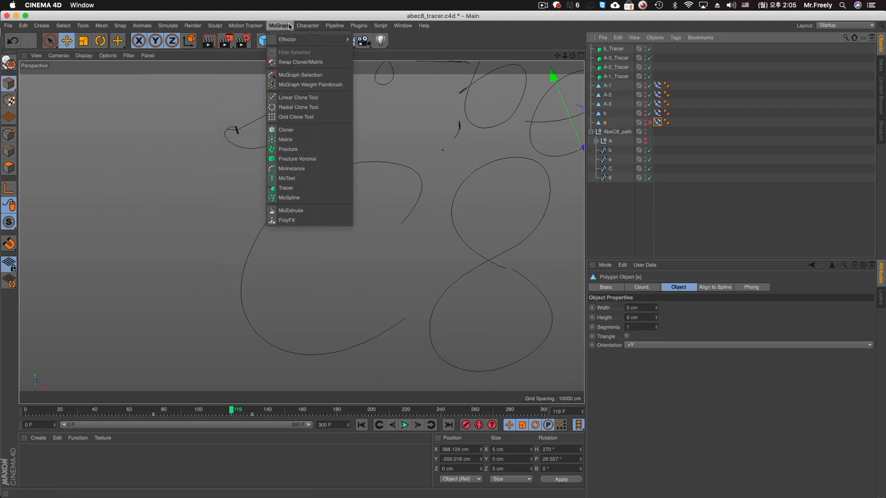
pyautogui.click(308, 189)
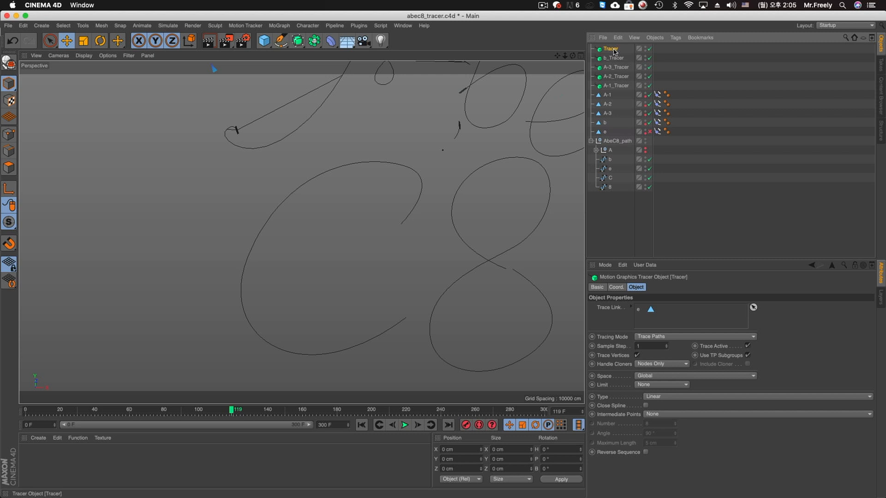
pyautogui.doubleClick(611, 49)
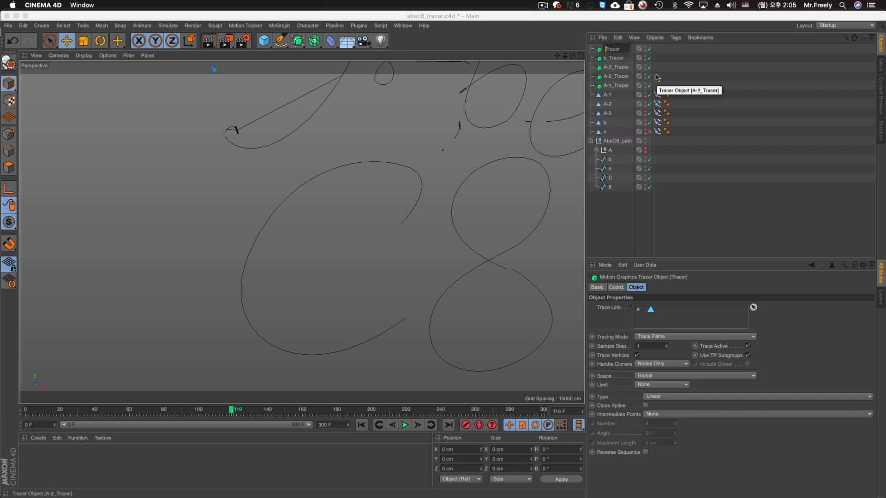
pyautogui.write('e_')
pyautogui.press('Return')
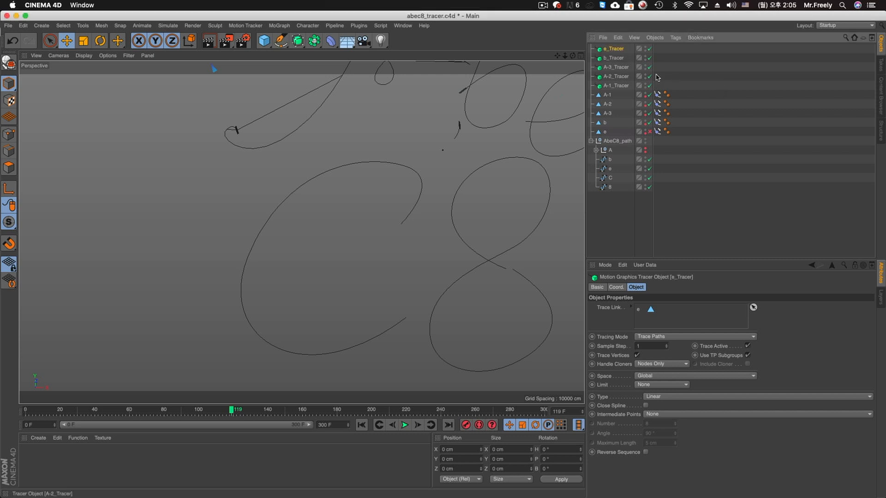
pyautogui.click(637, 355)
# Duplicate the e polygon, rename the copy C, and set the C spline as its Align to Spline path
pyautogui.click(609, 177)
pyautogui.click(609, 168)
pyautogui.click(605, 132)
pyautogui.keyDown('ctrl'); pyautogui.moveTo(605, 136); pyautogui.dragTo(634, 140); pyautogui.keyUp('ctrl')
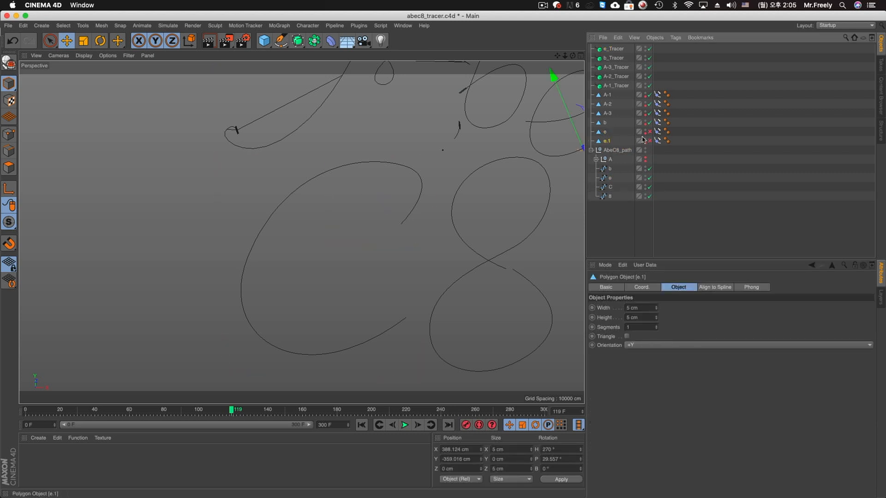
pyautogui.doubleClick(607, 141)
pyautogui.write('C')
pyautogui.press('Return')
pyautogui.click(658, 141)
pyautogui.moveTo(612, 189); pyautogui.dragTo(642, 308)
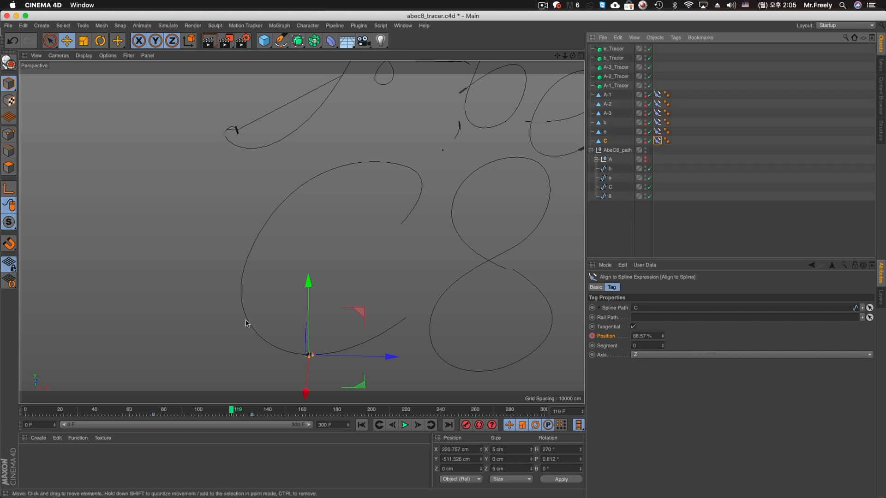
# Retime the C polygon's position keys to about 120 F and 218 F, and check the timing by playback from the start
pyautogui.moveTo(139, 417); pyautogui.dragTo(355, 417)
pyautogui.moveTo(287, 416); pyautogui.dragTo(365, 419)
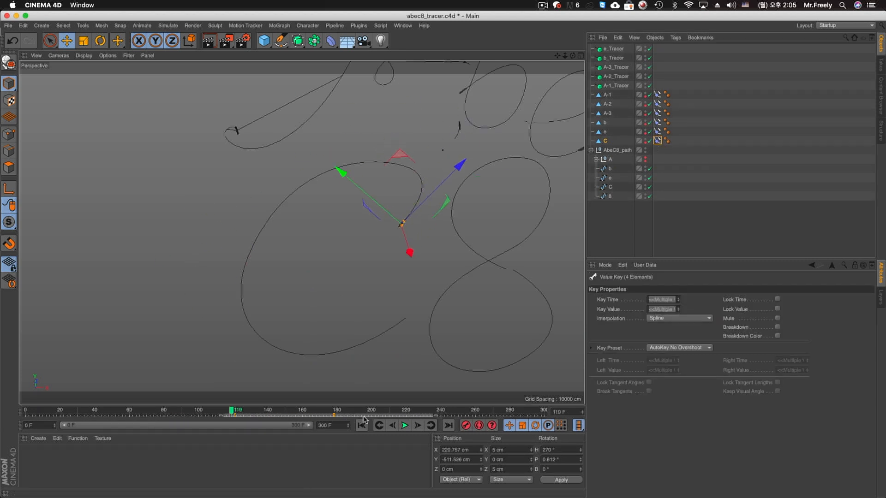
pyautogui.click(209, 416)
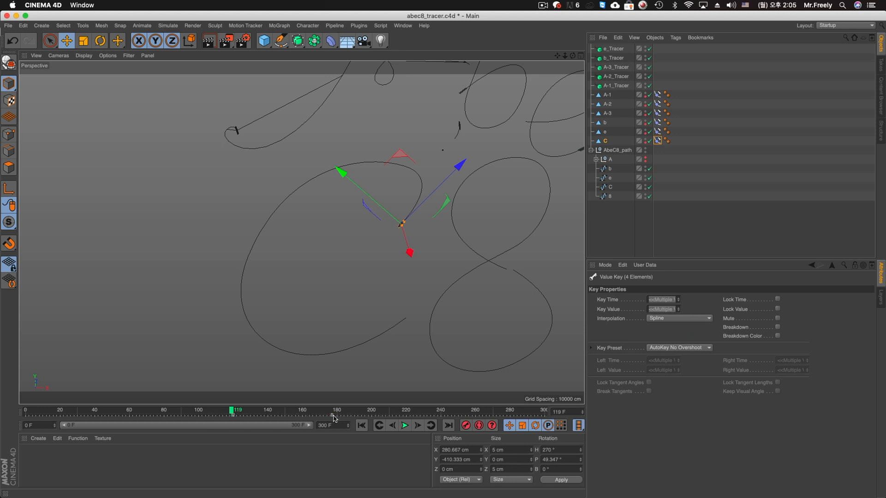
pyautogui.click(349, 415)
pyautogui.click(361, 425)
pyautogui.click(404, 425)
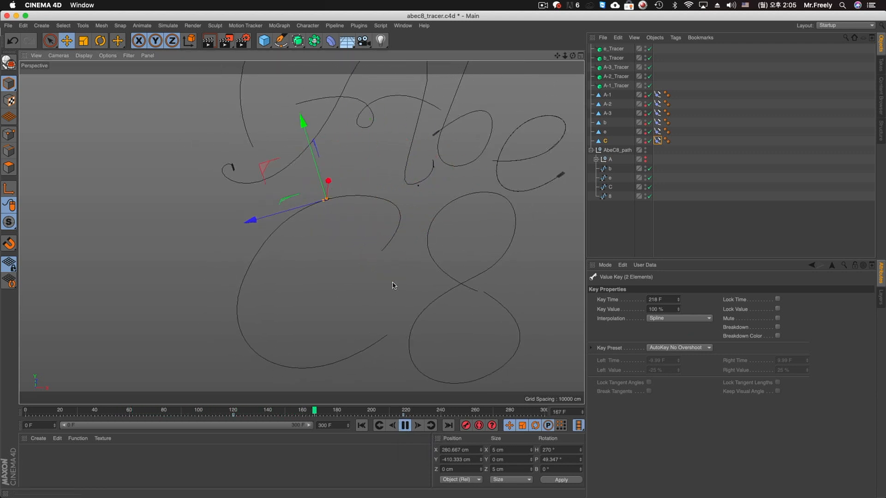
pyautogui.click(405, 425)
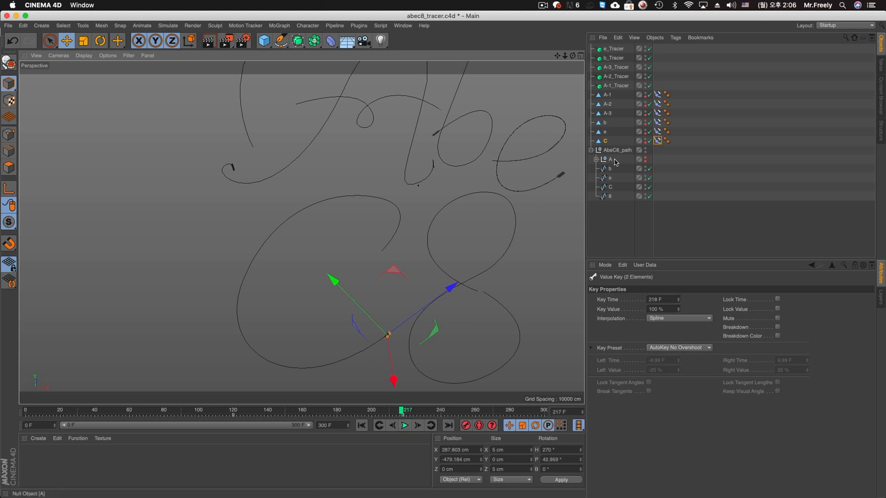
# Add a MoGraph Tracer linked to the C polygon, rename it C_Tracer, and turn off Trace Vertices
pyautogui.click(599, 141)
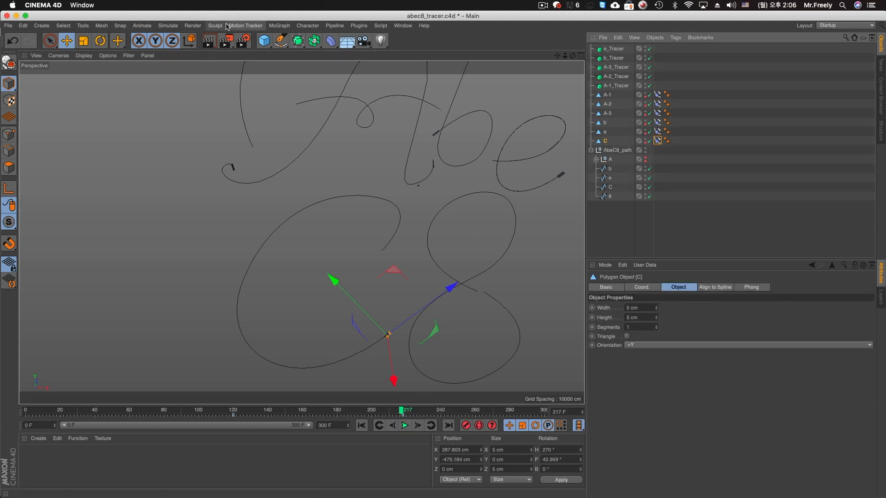
pyautogui.click(279, 25)
pyautogui.click(281, 188)
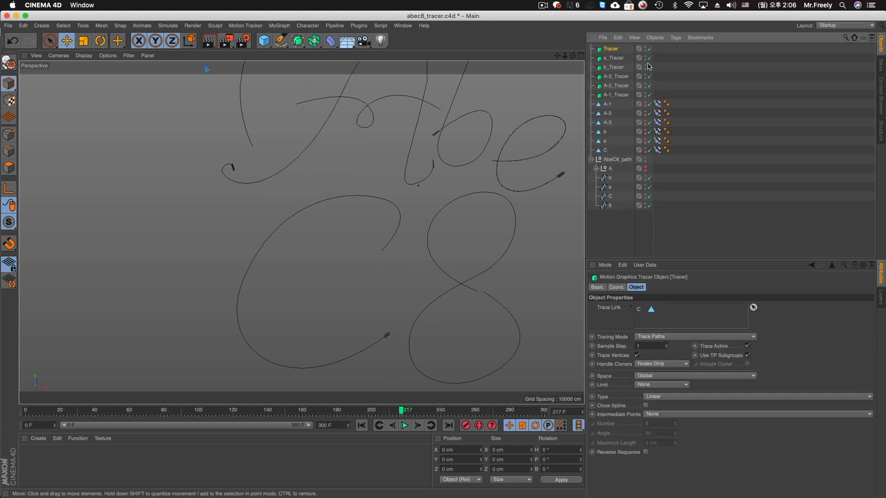
pyautogui.doubleClick(609, 49)
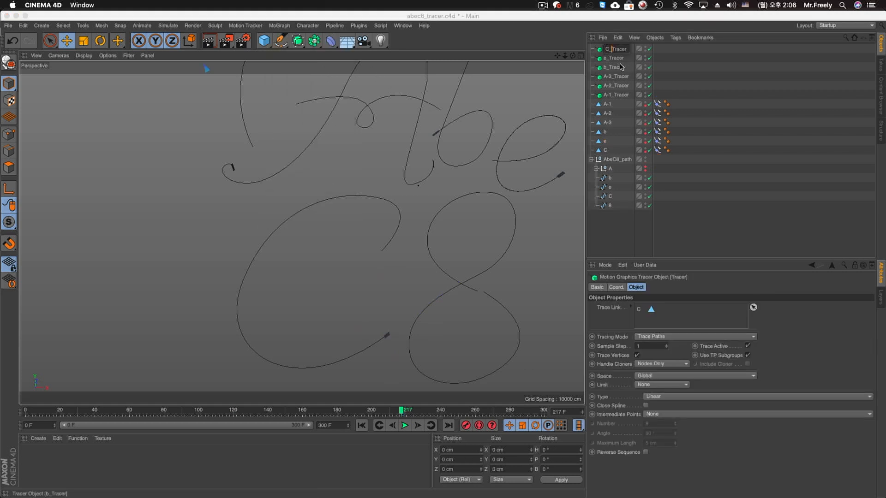
pyautogui.write('C_')
pyautogui.press('Return')
pyautogui.click(636, 356)
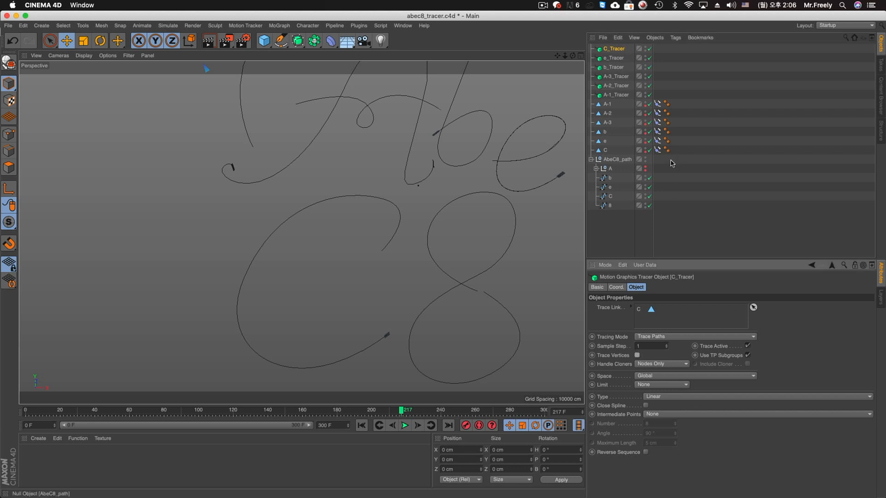
# Duplicate the C polygon, rename the copy 8, and set the 8 spline as its Align to Spline path
pyautogui.click(605, 151)
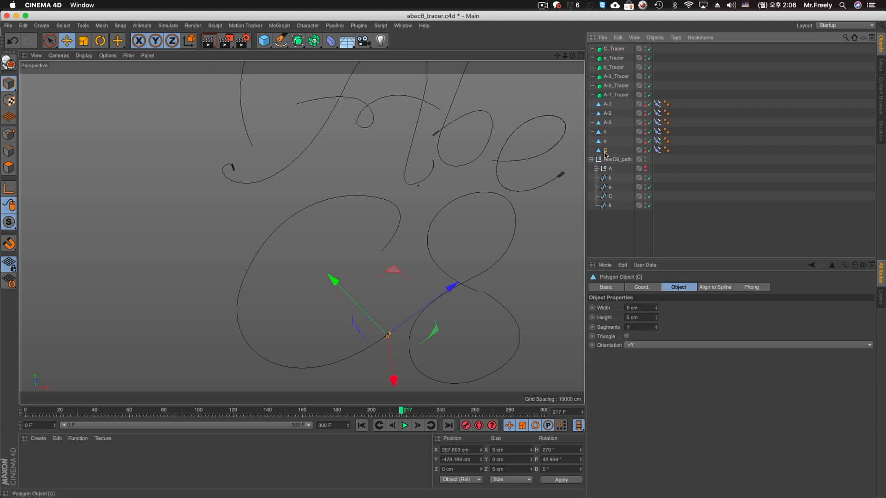
pyautogui.keyDown('ctrl'); pyautogui.click(604, 152); pyautogui.keyUp('ctrl')
pyautogui.keyDown('ctrl'); pyautogui.moveTo(605, 153); pyautogui.dragTo(606, 156); pyautogui.keyUp('ctrl')
pyautogui.doubleClick(610, 160)
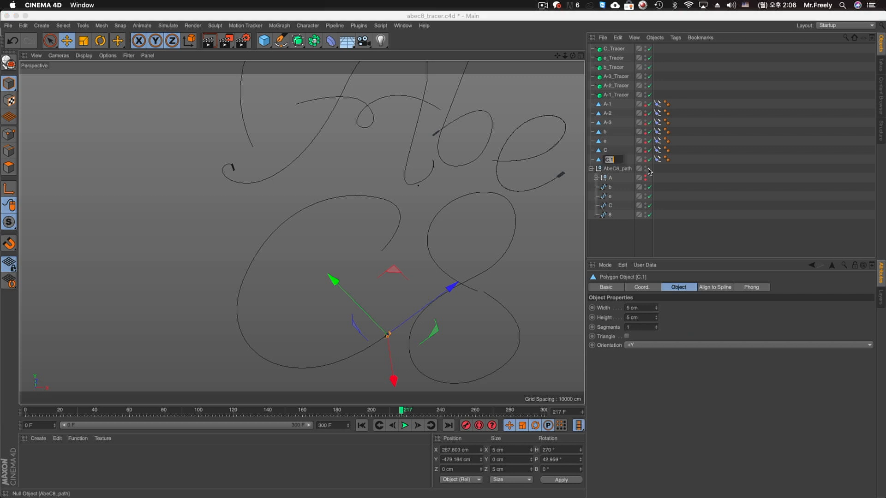
pyautogui.press('Return')
pyautogui.click(657, 159)
pyautogui.moveTo(609, 215); pyautogui.dragTo(641, 308)
# Shift the 8 polygon's position keys to about 180 F and 278 F, and check the timing by playback
pyautogui.moveTo(214, 417); pyautogui.dragTo(192, 420)
pyautogui.moveTo(274, 420); pyautogui.dragTo(378, 420)
pyautogui.click(265, 418)
pyautogui.click(266, 419)
pyautogui.click(404, 428)
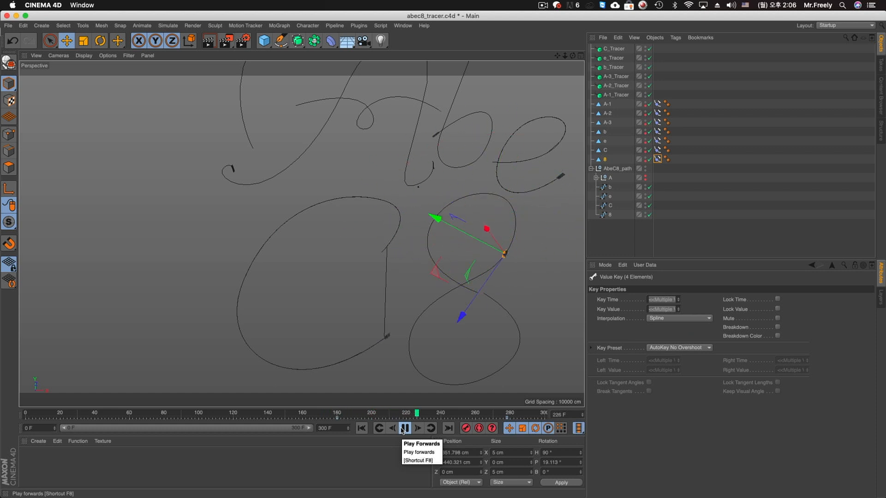
pyautogui.click(404, 428)
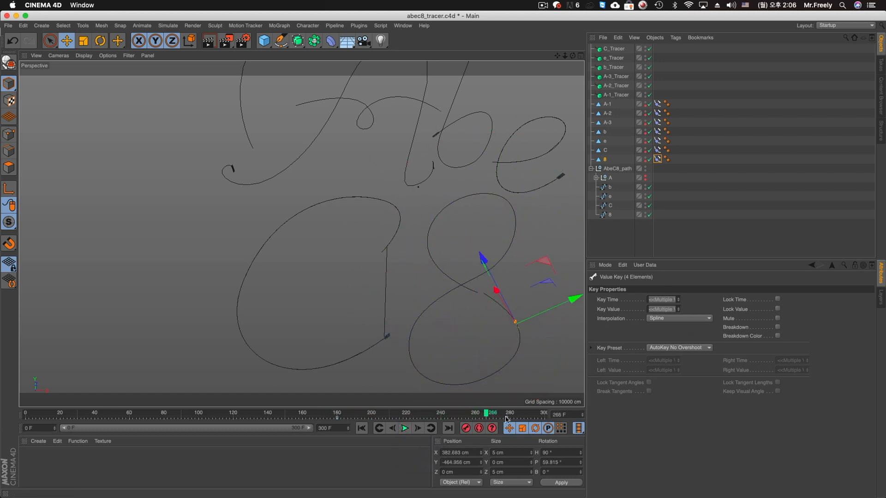
# Retime the 8 polygon's final position key to 300 F and extend the project end and preview range to 330 F
pyautogui.moveTo(506, 422); pyautogui.dragTo(545, 420)
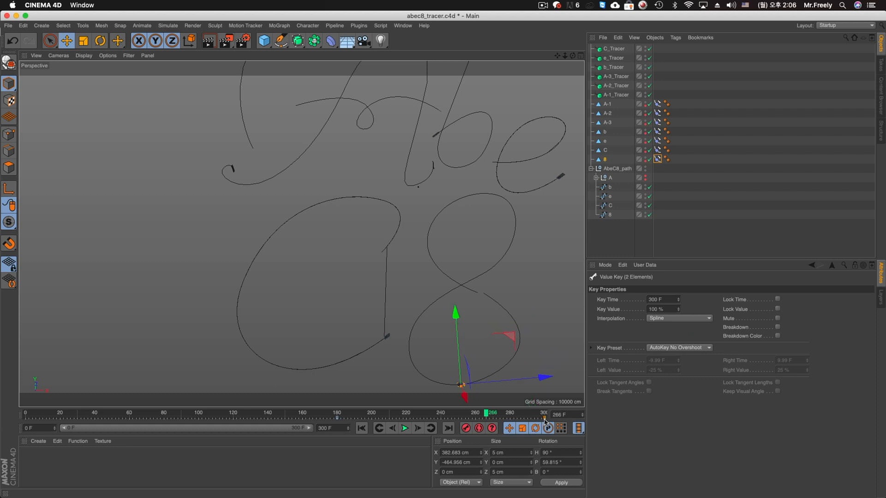
pyautogui.write('330')
pyautogui.press('Return')
pyautogui.moveTo(289, 428); pyautogui.dragTo(313, 428)
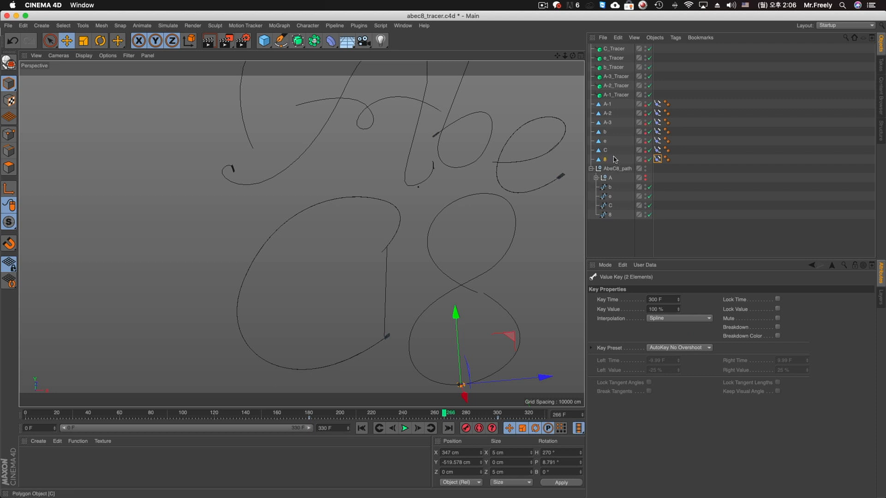
# Add a MoGraph Tracer linked to the 8 polygon and rename it 8_Tracer
pyautogui.moveTo(304, 42); pyautogui.dragTo(307, 190)
pyautogui.doubleClick(612, 48)
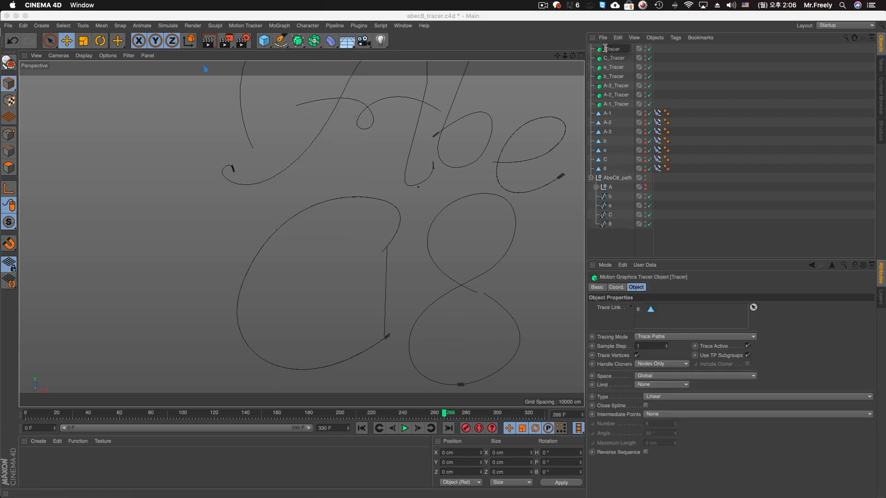
pyautogui.press('Return')
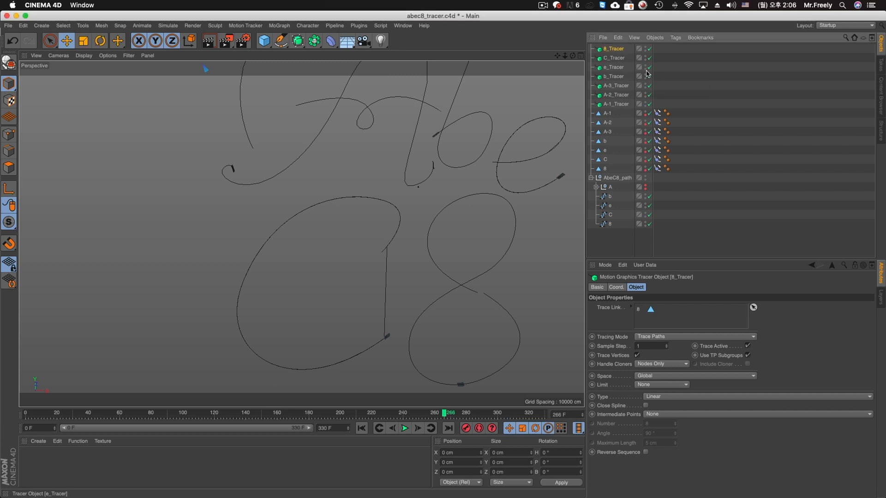
pyautogui.click(704, 148)
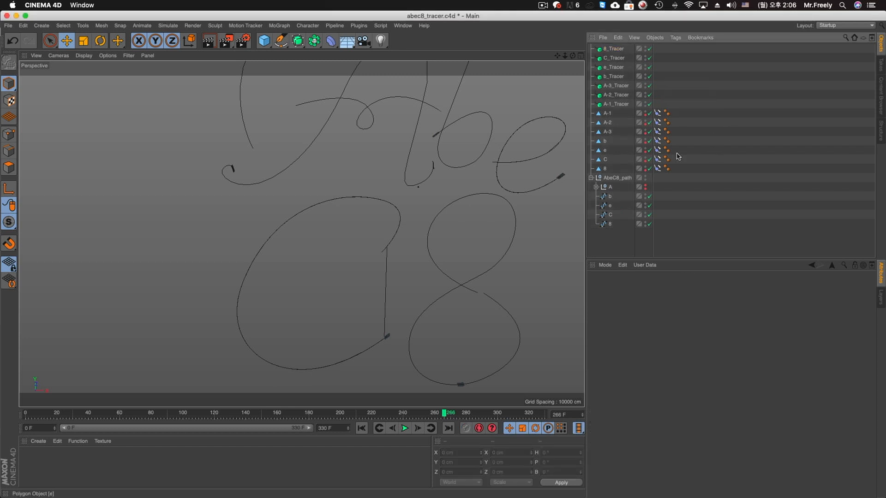
# Collapse and hide the AbeC8_path group, and play the animation from the start to check the traced strokes
pyautogui.click(596, 187)
pyautogui.click(590, 178)
pyautogui.keyDown('alt'); pyautogui.click(645, 177); pyautogui.keyUp('alt')
pyautogui.keyDown('alt'); pyautogui.moveTo(496, 176); pyautogui.dragTo(445, 199, button='middle'); pyautogui.keyUp('alt')
pyautogui.keyDown('alt'); pyautogui.moveTo(445, 199); pyautogui.dragTo(412, 208, button='right'); pyautogui.keyUp('alt')
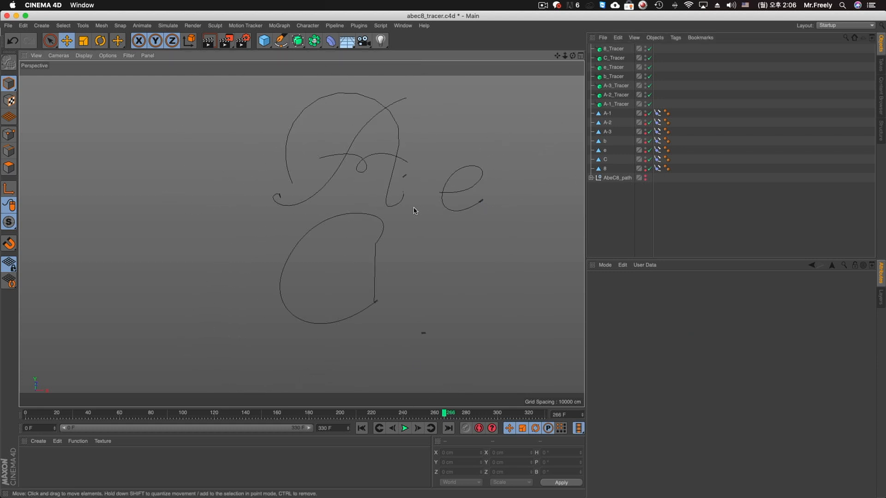
pyautogui.click(361, 428)
pyautogui.click(404, 428)
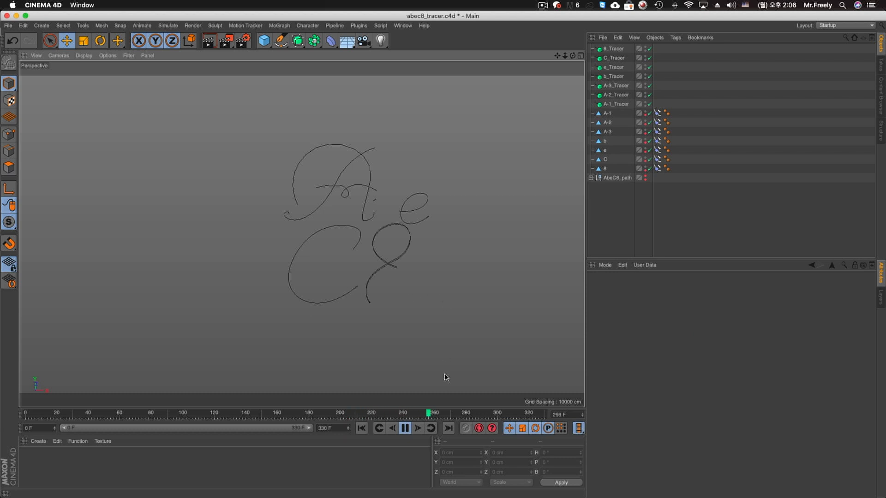
pyautogui.click(404, 428)
# Replace the spline in b_Tracer's Trace Link with the b polygon and check the result by playback from the start
pyautogui.click(615, 84)
pyautogui.click(614, 77)
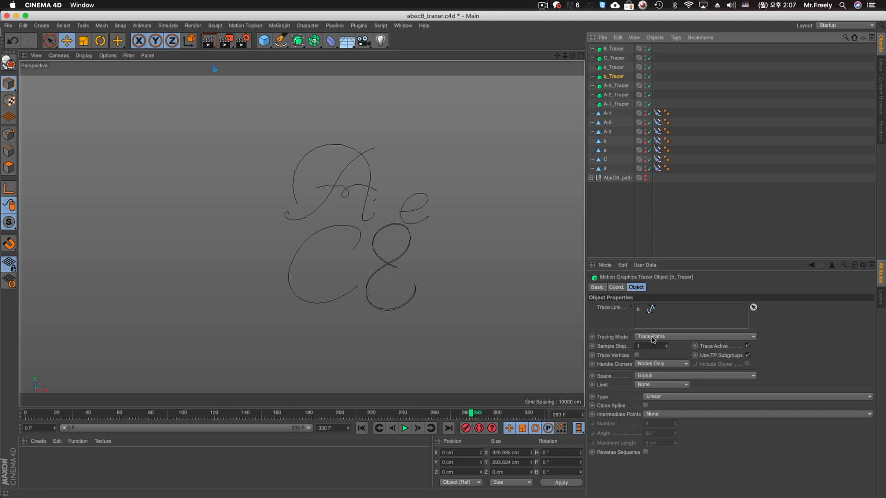
pyautogui.click(612, 142)
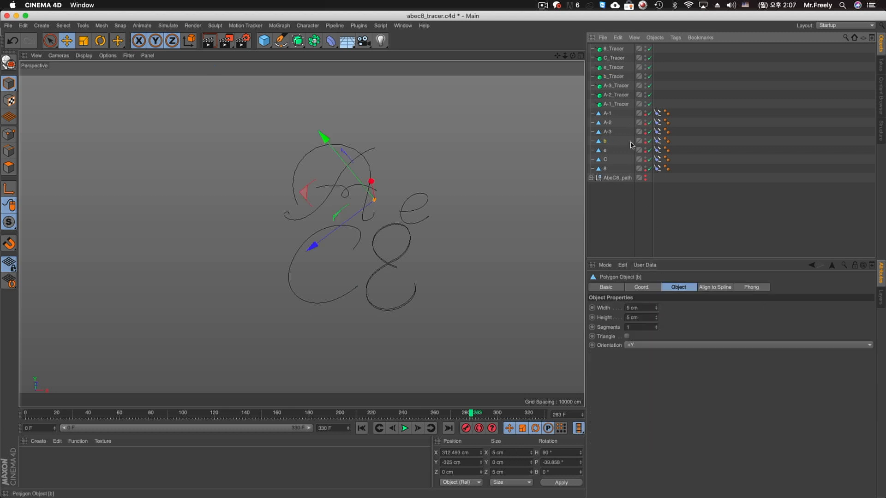
pyautogui.click(616, 77)
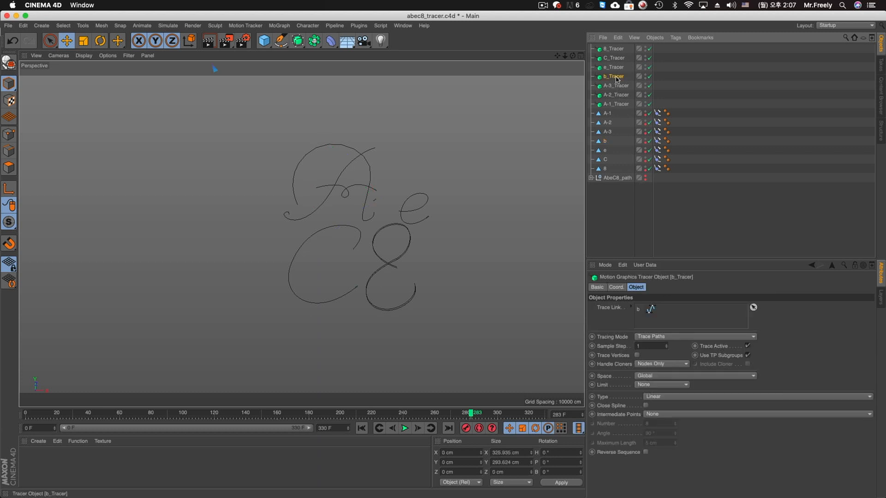
pyautogui.moveTo(606, 141); pyautogui.dragTo(650, 318)
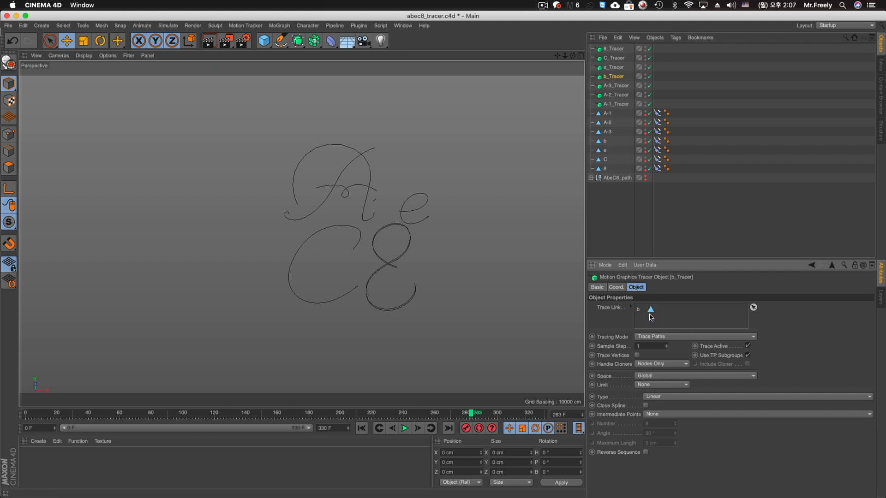
pyautogui.click(361, 428)
pyautogui.click(404, 428)
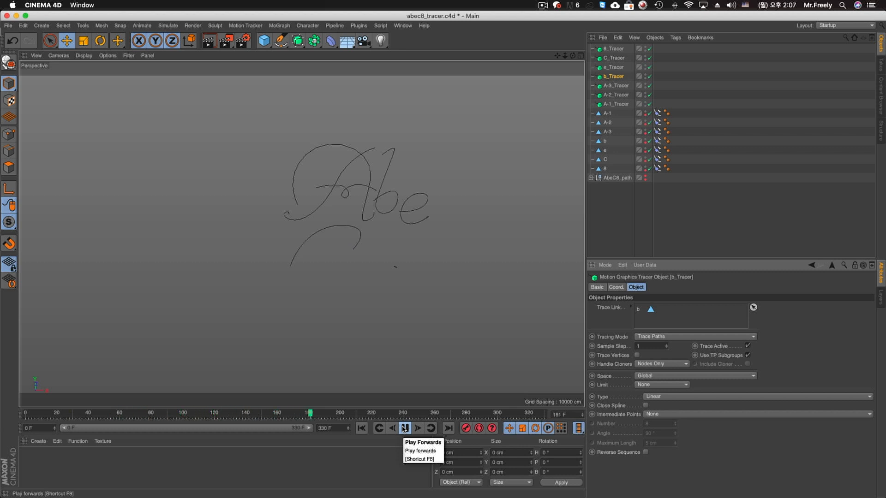
pyautogui.click(404, 428)
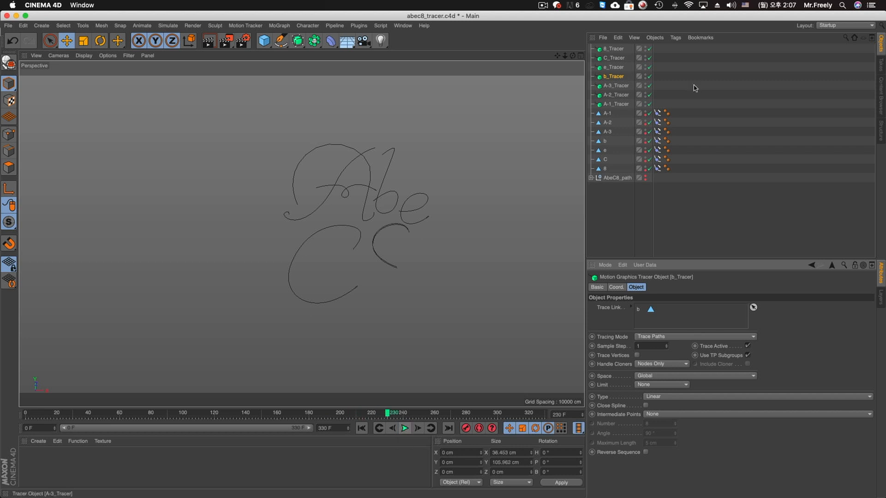
# Turn off Trace Vertices on 8_Tracer
pyautogui.click(613, 50)
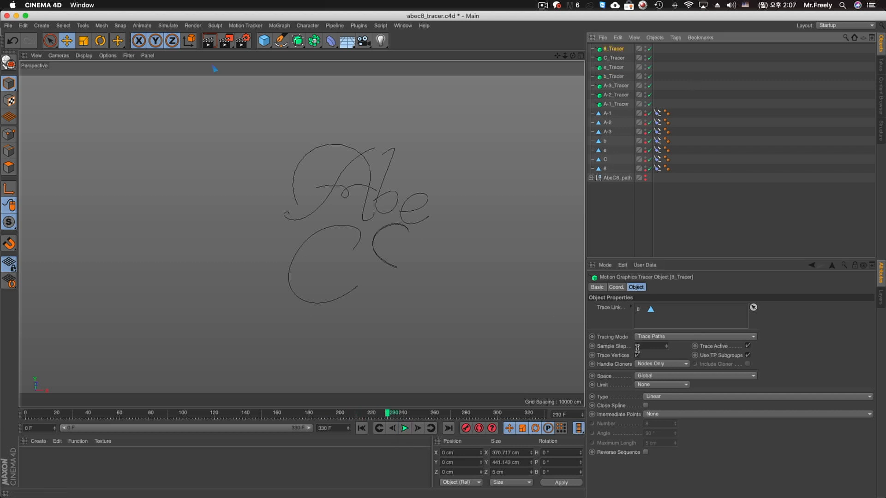
pyautogui.scroll(5, 506, 208)
pyautogui.scroll(8, 506, 207)
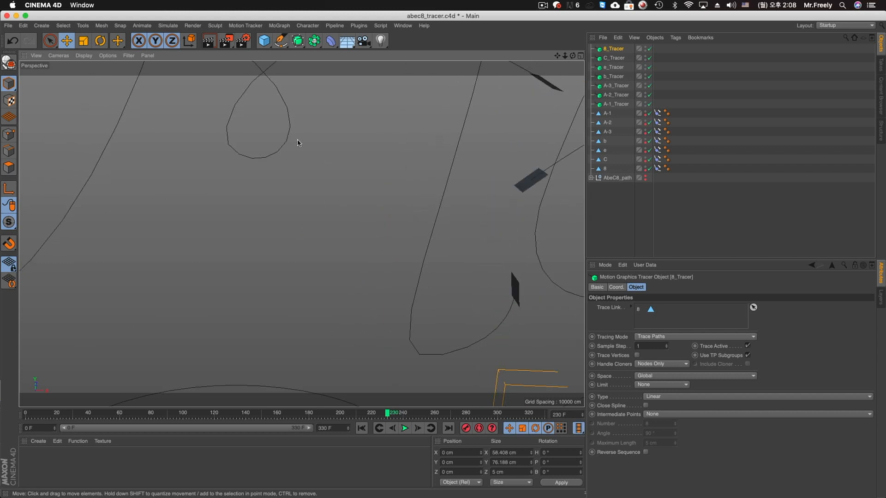
# Set all seven Tracers, from A-1_Tracer to 8_Tracer, to Type B-Spline with Natural intermediate points
pyautogui.keyDown('alt'); pyautogui.moveTo(297, 140); pyautogui.dragTo(337, 198, button='middle'); pyautogui.keyUp('alt')
pyautogui.click(614, 105)
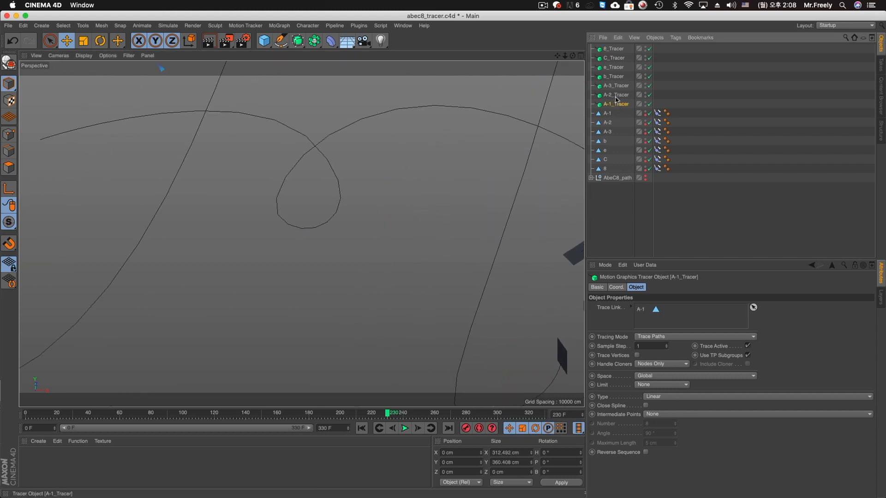
pyautogui.keyDown('shift'); pyautogui.click(609, 49); pyautogui.keyUp('shift')
pyautogui.keyDown('alt'); pyautogui.moveTo(246, 265); pyautogui.dragTo(301, 233, button='middle'); pyautogui.keyUp('alt')
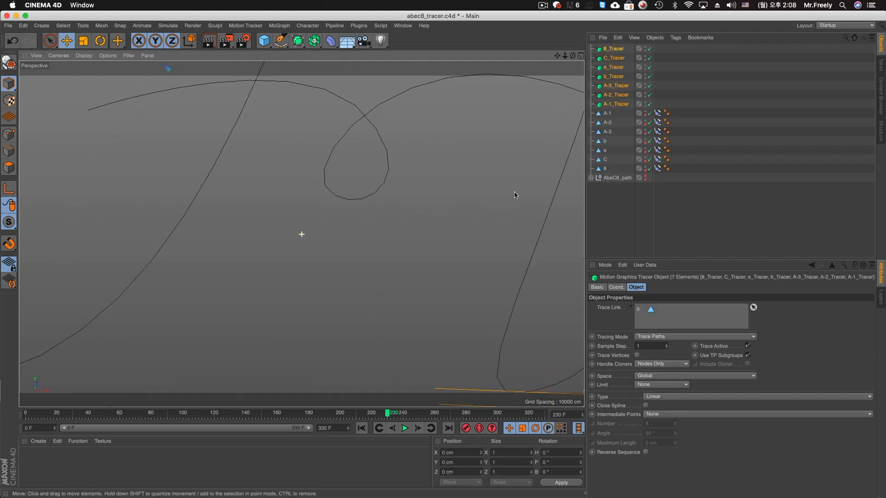
pyautogui.click(649, 400)
pyautogui.click(669, 434)
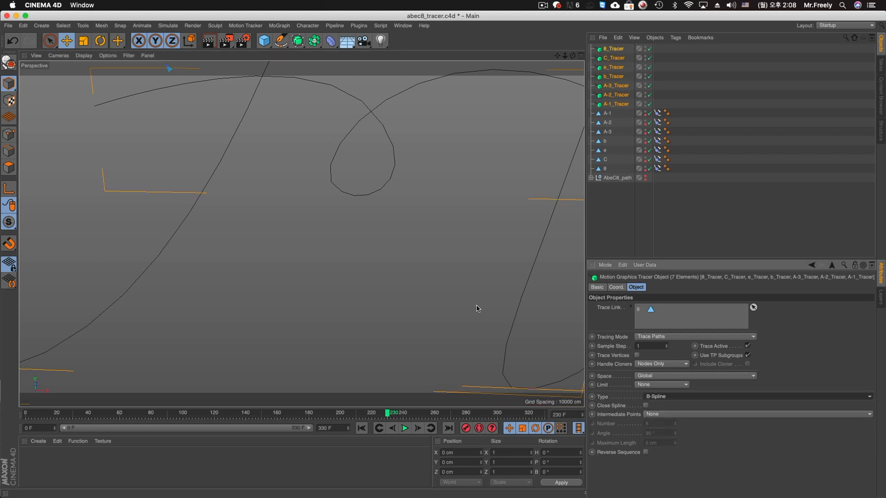
pyautogui.click(671, 415)
pyautogui.click(673, 433)
# Play the whole lettering animation from the start and examine the smoothness of the A strokes up close
pyautogui.moveTo(475, 258)
pyautogui.keyDown('alt'); pyautogui.mouseDown(button='right')
pyautogui.moveTo(414, 300)
pyautogui.moveTo(302, 300)
pyautogui.moveTo(506, 242)
pyautogui.moveTo(524, 249)
pyautogui.moveTo(485, 271)
pyautogui.moveTo(248, 342)
pyautogui.mouseUp(button='right'); pyautogui.keyUp('alt')
pyautogui.keyDown('alt'); pyautogui.moveTo(325, 320); pyautogui.dragTo(337, 263, button='middle'); pyautogui.keyUp('alt')
pyautogui.click(362, 427)
pyautogui.click(403, 429)
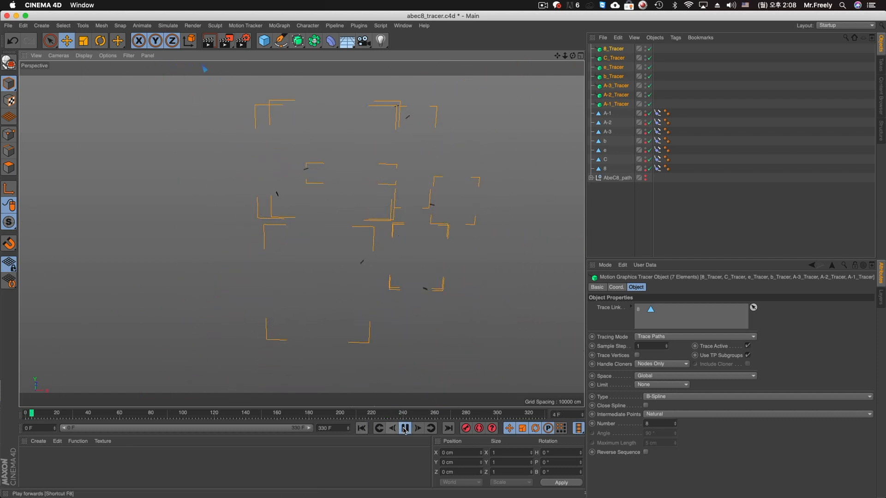
pyautogui.click(628, 210)
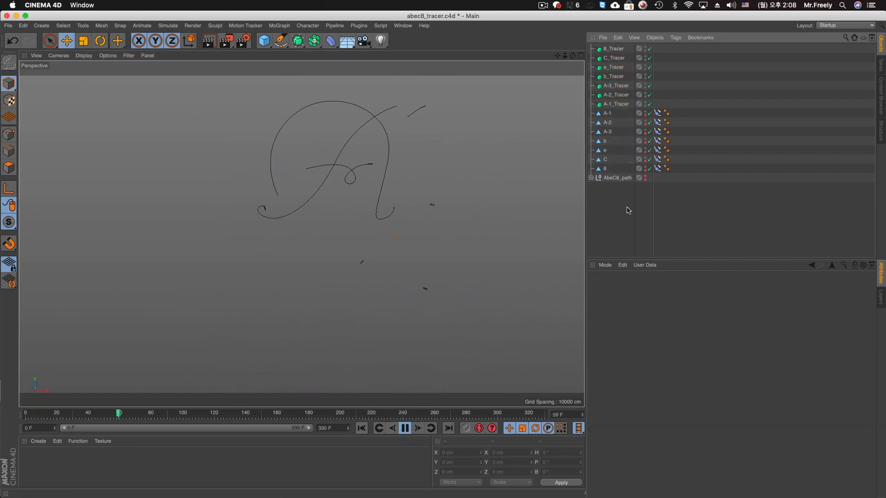
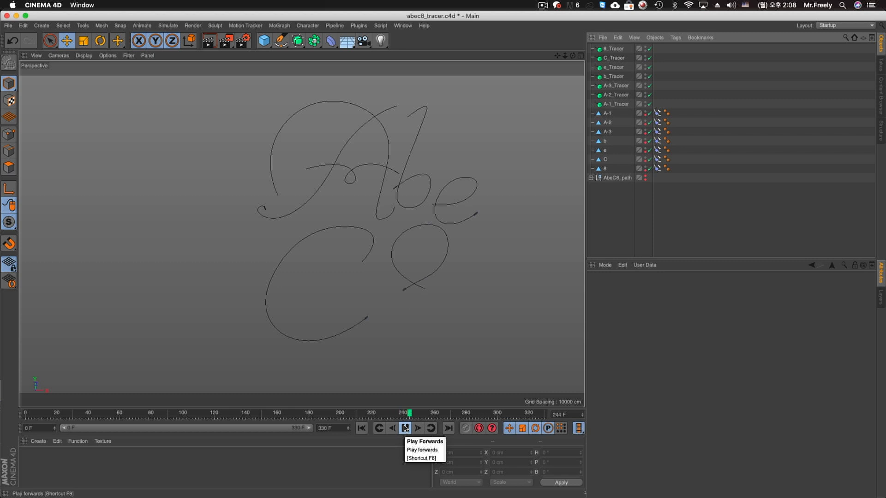
pyautogui.click(405, 428)
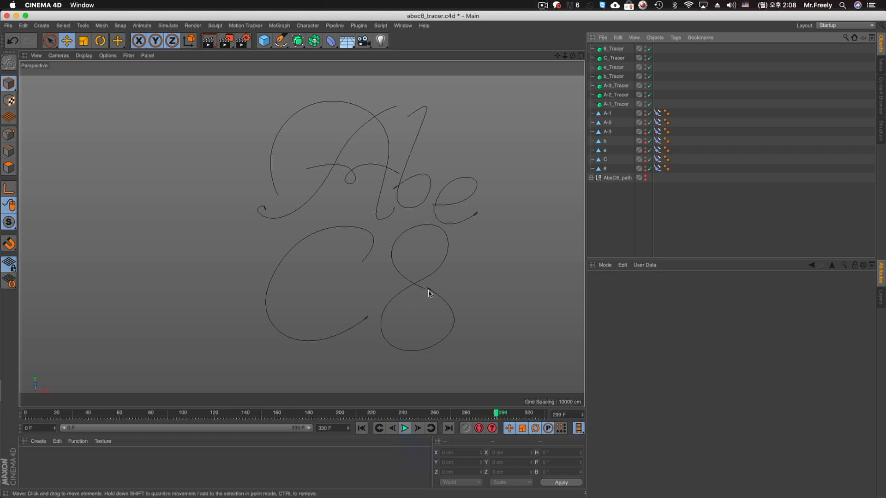
pyautogui.scroll(6, 300, 234)
pyautogui.keyDown('alt'); pyautogui.moveTo(484, 186); pyautogui.dragTo(486, 254, button='middle'); pyautogui.keyUp('alt')
pyautogui.keyDown('alt'); pyautogui.moveTo(449, 205); pyautogui.dragTo(458, 206, button='right'); pyautogui.keyUp('alt')
pyautogui.moveTo(446, 210)
pyautogui.keyDown('alt'); pyautogui.mouseDown(button='middle')
pyautogui.moveTo(436, 225)
pyautogui.moveTo(465, 316)
pyautogui.mouseUp(button='middle'); pyautogui.keyUp('alt')
pyautogui.moveTo(446, 209)
pyautogui.keyDown('alt'); pyautogui.mouseDown(button='right')
pyautogui.moveTo(491, 200)
pyautogui.moveTo(451, 231)
pyautogui.moveTo(387, 241)
pyautogui.moveTo(494, 226)
pyautogui.moveTo(473, 233)
pyautogui.mouseUp(button='right'); pyautogui.keyUp('alt')
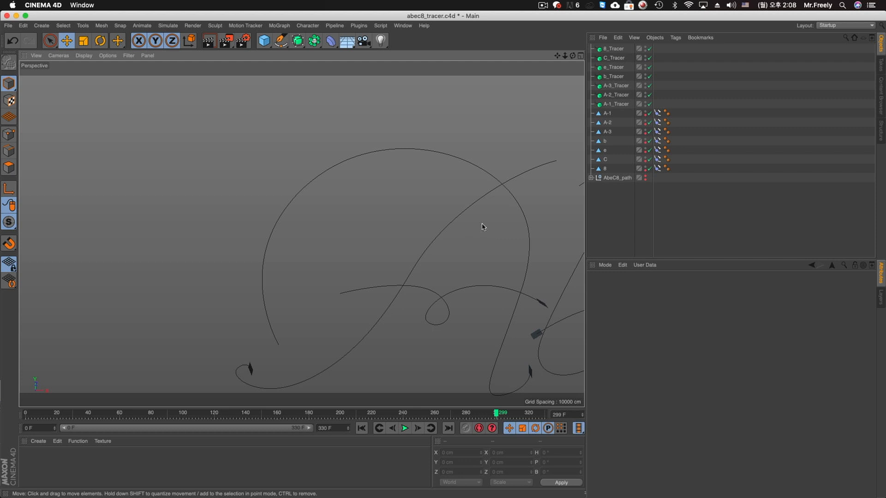
# Add a Sweep object as the parent of A-1_Tracer and rename it A-1_Sweep
pyautogui.click(610, 50)
pyautogui.click(612, 104)
pyautogui.moveTo(446, 172)
pyautogui.keyDown('alt'); pyautogui.mouseDown(button='middle')
pyautogui.moveTo(429, 156)
pyautogui.moveTo(439, 153)
pyautogui.moveTo(425, 166)
pyautogui.moveTo(422, 211)
pyautogui.moveTo(408, 210)
pyautogui.mouseUp(button='middle'); pyautogui.keyUp('alt')
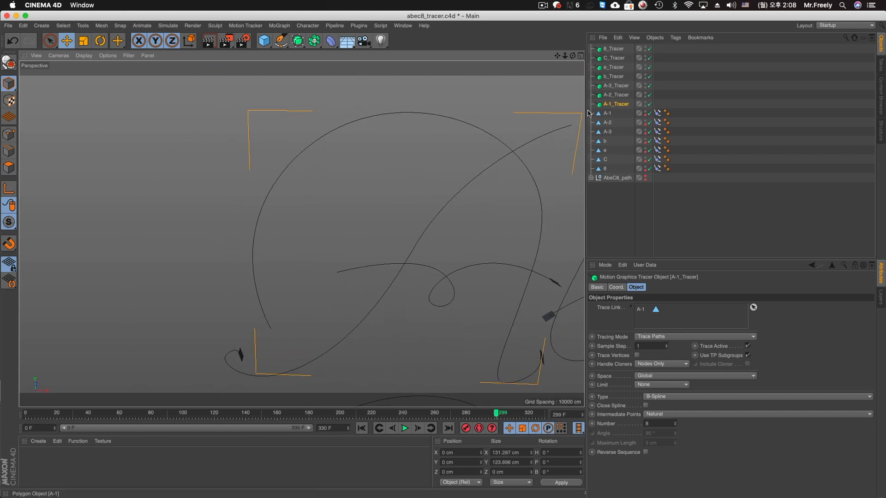
pyautogui.click(314, 41)
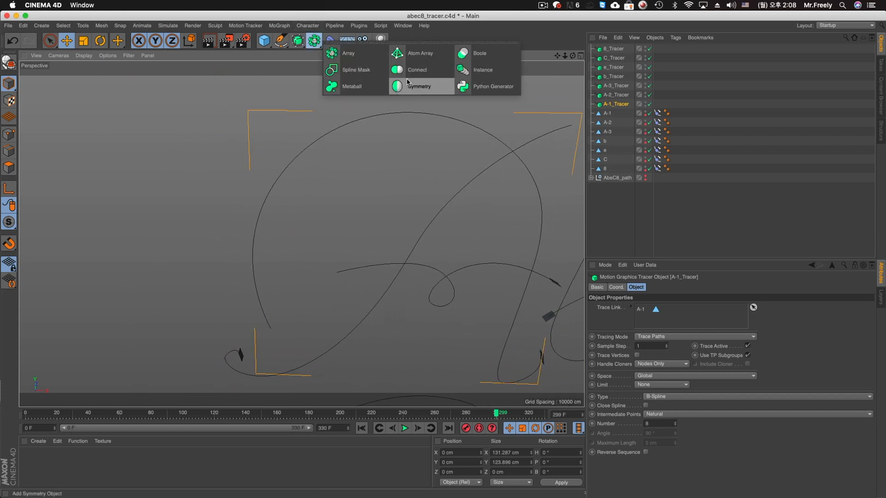
pyautogui.click(298, 41)
pyautogui.keyDown('alt'); pyautogui.click(353, 89); pyautogui.keyUp('alt')
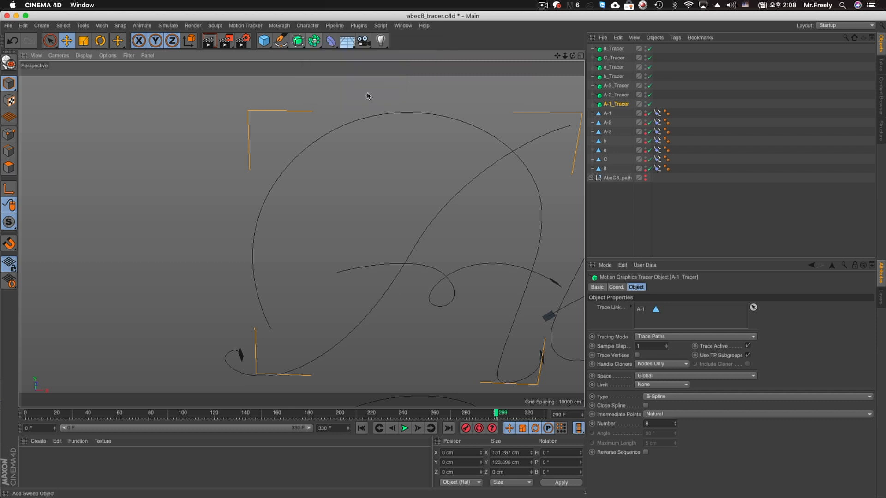
pyautogui.doubleClick(607, 104)
pyautogui.press('Left')
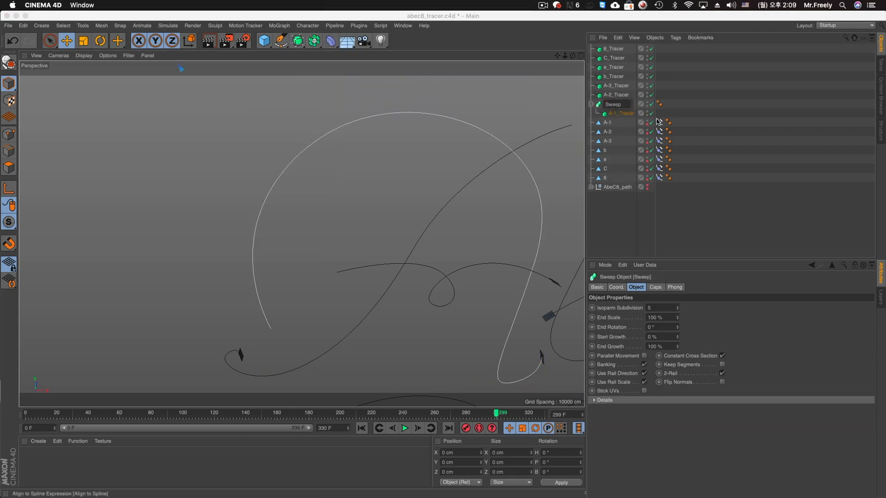
pyautogui.write('A-1_')
pyautogui.press('Return')
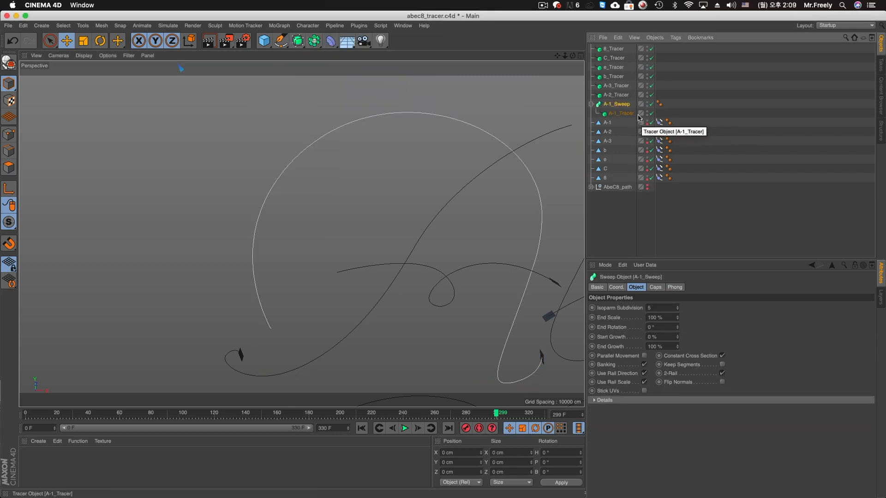
# Add a Rectangle spline as the profile inside A-1_Sweep, with a width of 2 cm and a height of 5 cm
pyautogui.click(294, 46)
pyautogui.click(280, 40)
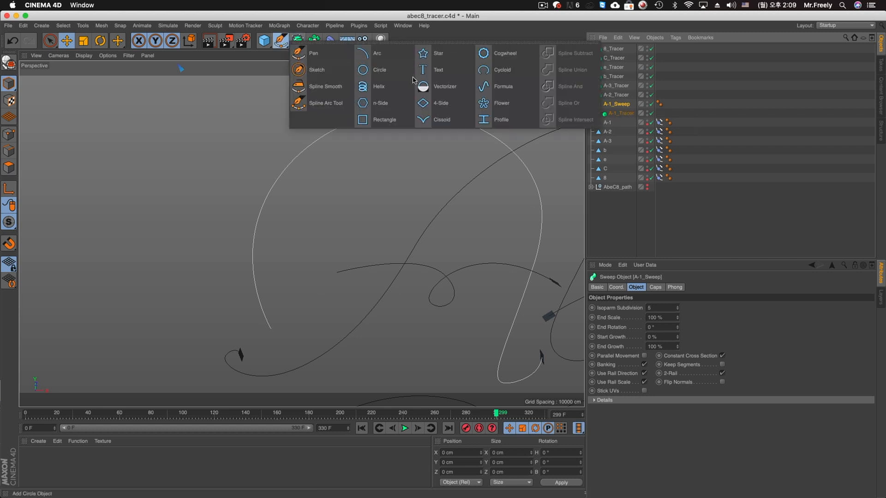
pyautogui.keyDown('shift'); pyautogui.click(397, 119); pyautogui.keyUp('shift')
pyautogui.click(660, 308)
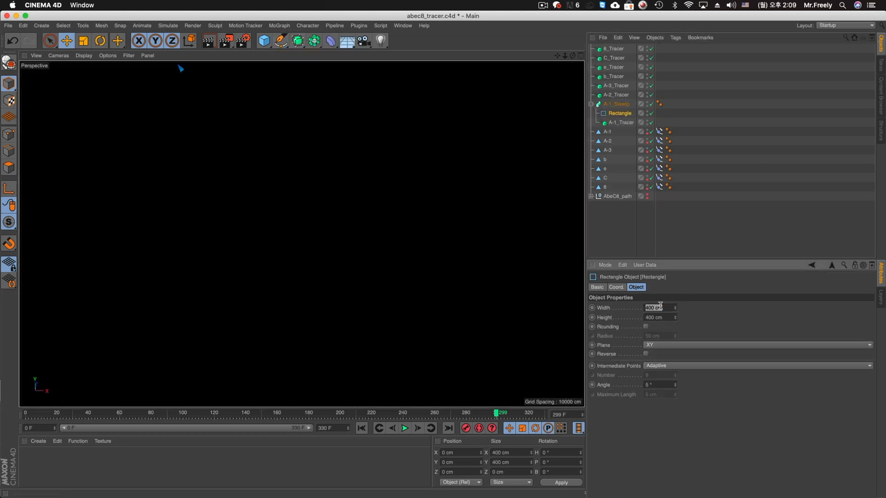
pyautogui.write('2')
pyautogui.press('Tab')
pyautogui.write('5')
pyautogui.press('Return')
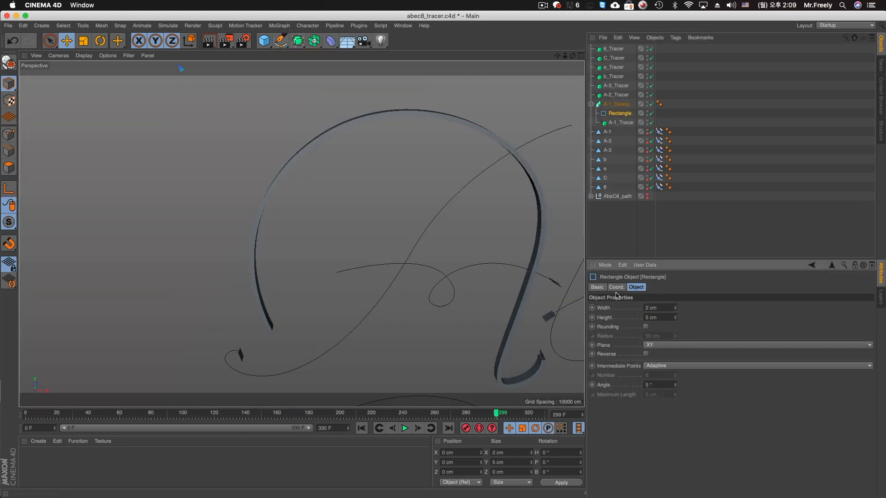
# Set the Rectangle profile's width to 0.1 cm and play the animation from the start to check the swept stroke
pyautogui.click(674, 309)
pyautogui.click(674, 310)
pyautogui.click(664, 309)
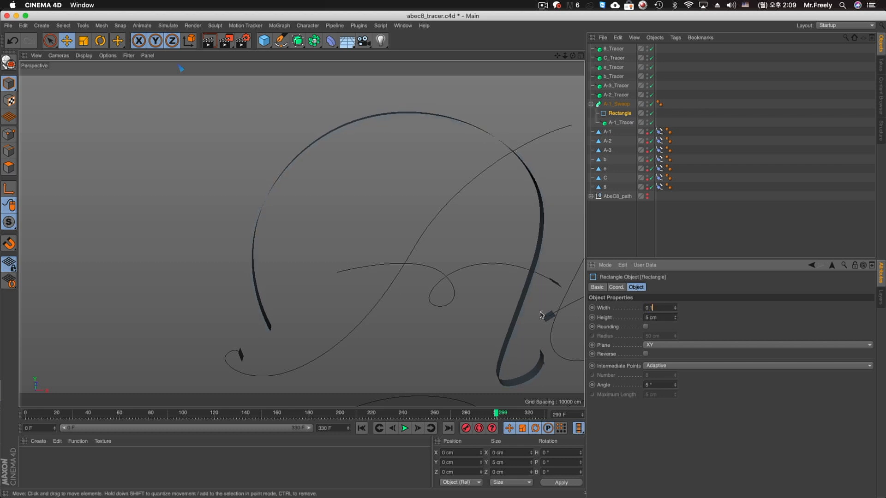
pyautogui.scroll(-5, 300, 233)
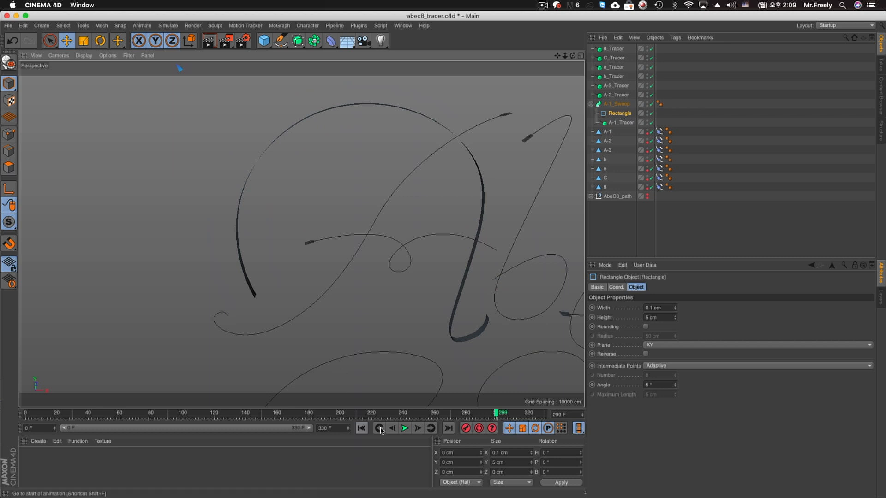
pyautogui.click(406, 429)
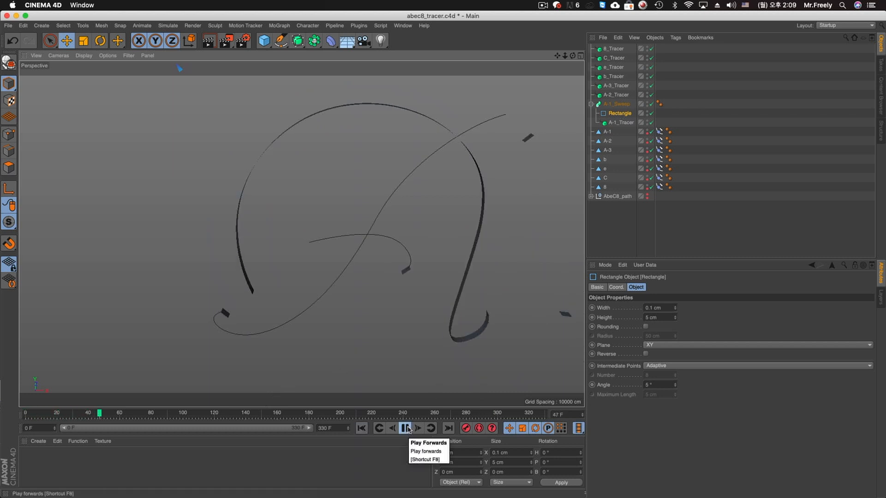
pyautogui.click(406, 429)
# Turn on Parallel Movement for A-1_Sweep and replay the animation from the start
pyautogui.click(617, 104)
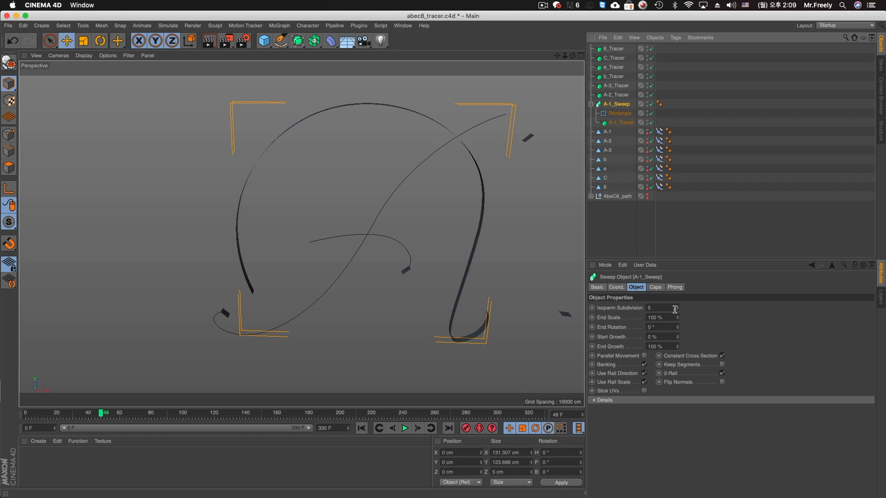
pyautogui.click(644, 356)
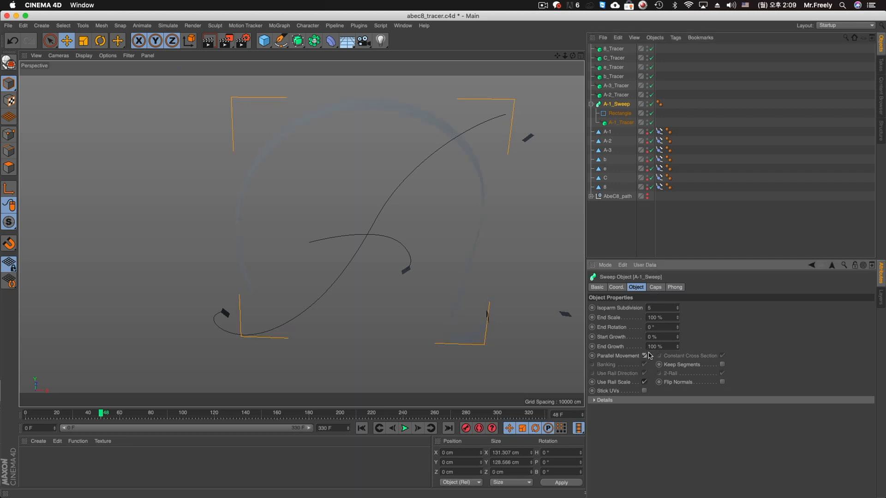
pyautogui.click(362, 428)
pyautogui.click(84, 56)
pyautogui.click(95, 80)
pyautogui.click(404, 428)
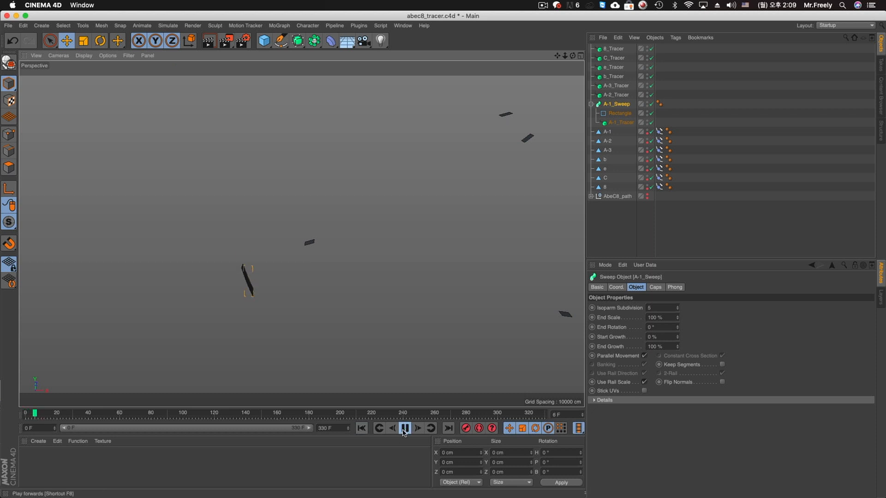
# Stop the playback and set the height of A-1_Sweep's Rectangle profile to 10 cm
pyautogui.click(402, 430)
pyautogui.moveTo(488, 239)
pyautogui.keyDown('alt'); pyautogui.mouseDown()
pyautogui.moveTo(478, 241)
pyautogui.moveTo(492, 233)
pyautogui.mouseUp(); pyautogui.keyUp('alt')
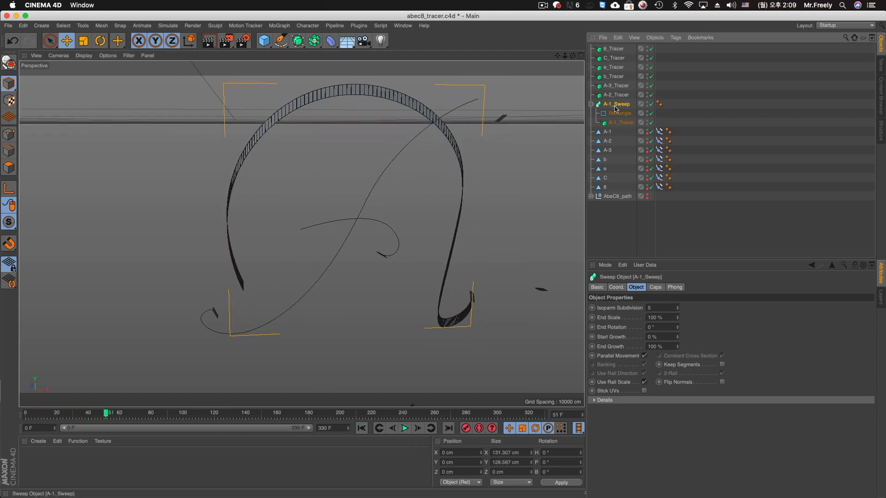
pyautogui.keyDown('alt'); pyautogui.moveTo(359, 99); pyautogui.dragTo(363, 121, button='middle'); pyautogui.keyUp('alt')
pyautogui.scroll(2, 363, 121)
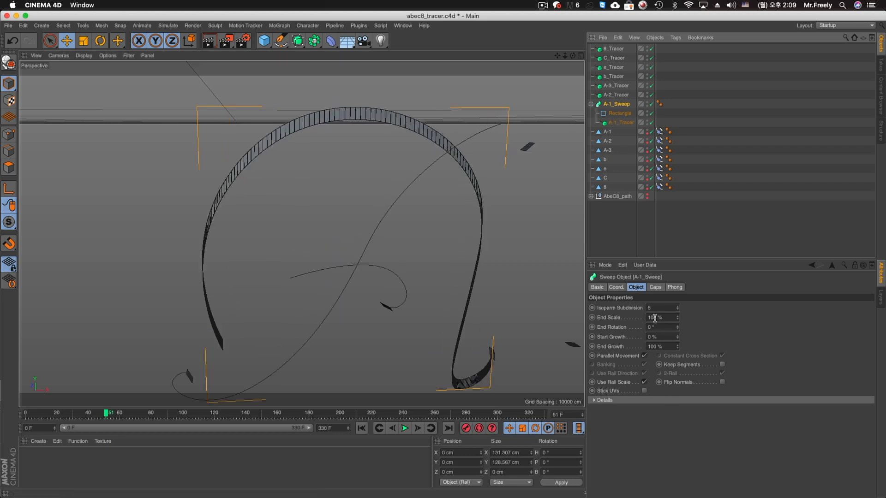
pyautogui.click(594, 401)
pyautogui.click(620, 113)
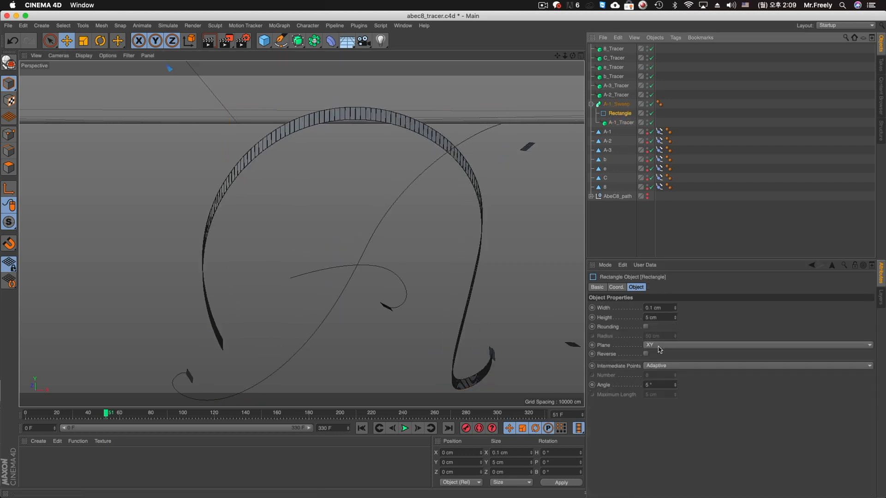
pyautogui.moveTo(675, 318); pyautogui.dragTo(674, 315)
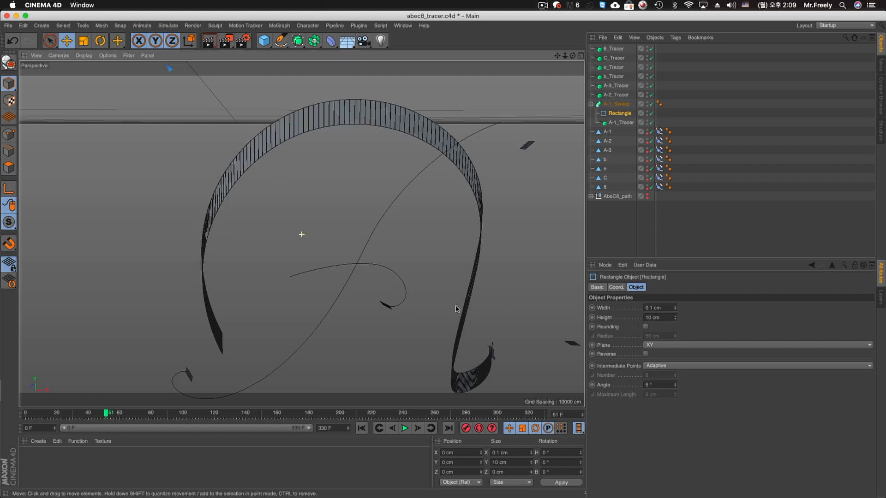
# Shape A-1_Sweep's Scale curve with dips near 0.25, 0.5 and 0.9 and a full-scale point near 0.77
pyautogui.click(616, 104)
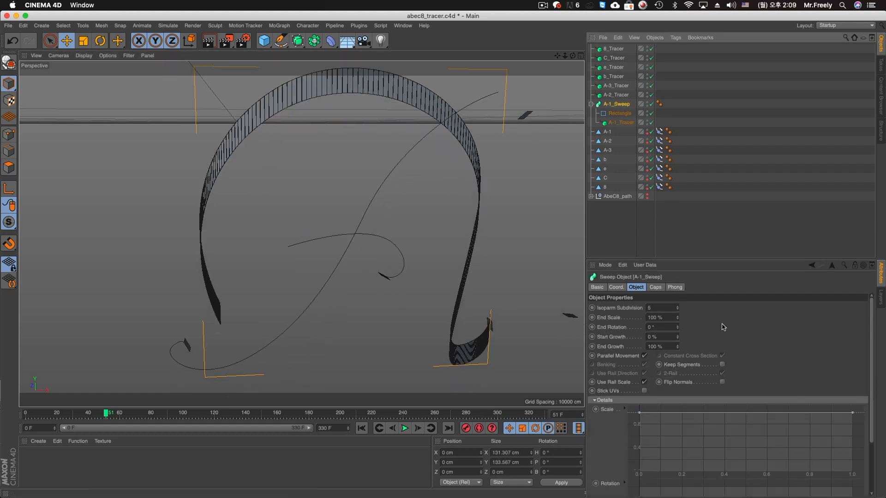
pyautogui.scroll(-3, 775, 300)
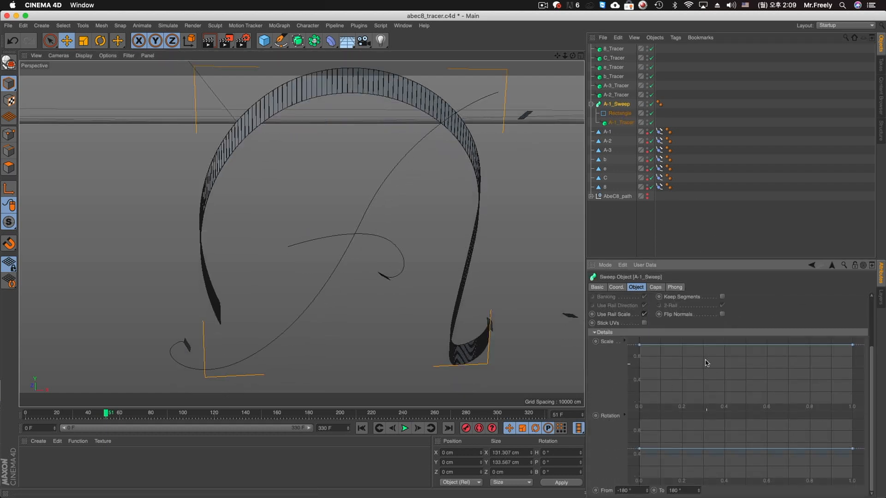
pyautogui.click(749, 344)
pyautogui.scroll(1, 749, 350)
pyautogui.click(682, 354)
pyautogui.moveTo(639, 354); pyautogui.dragTo(685, 382)
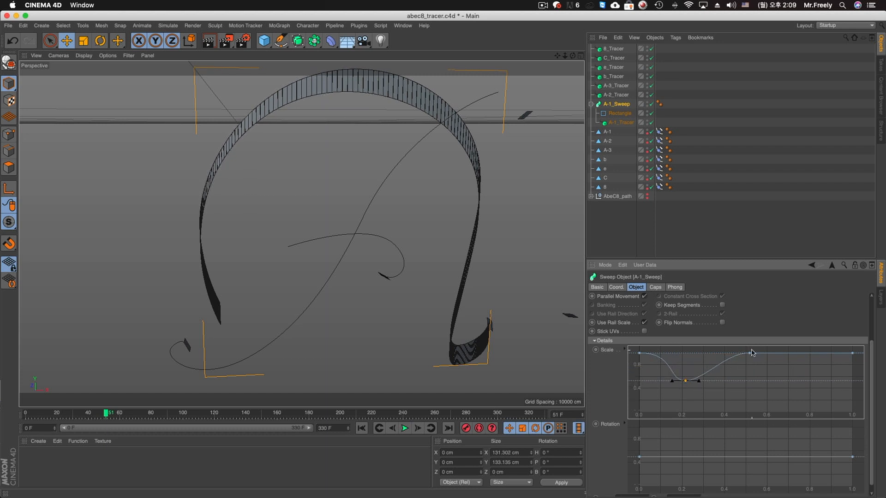
pyautogui.click(804, 354)
pyautogui.moveTo(750, 354); pyautogui.dragTo(750, 393)
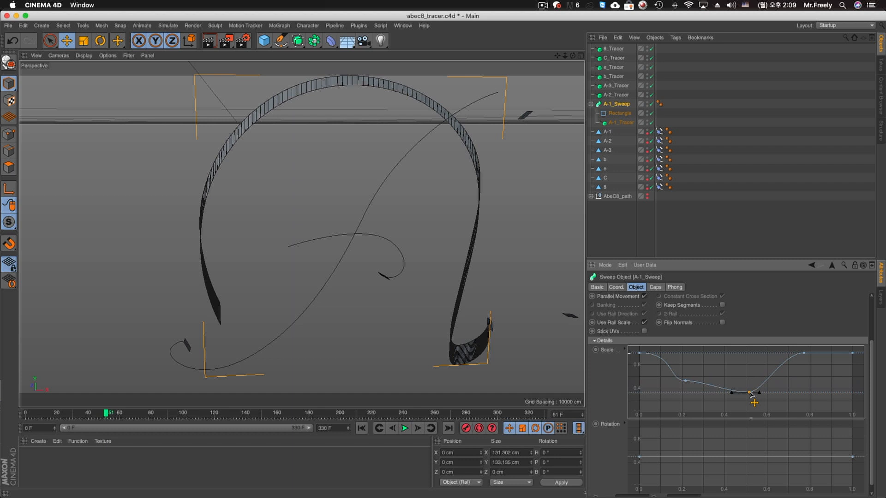
pyautogui.moveTo(692, 381); pyautogui.dragTo(693, 368)
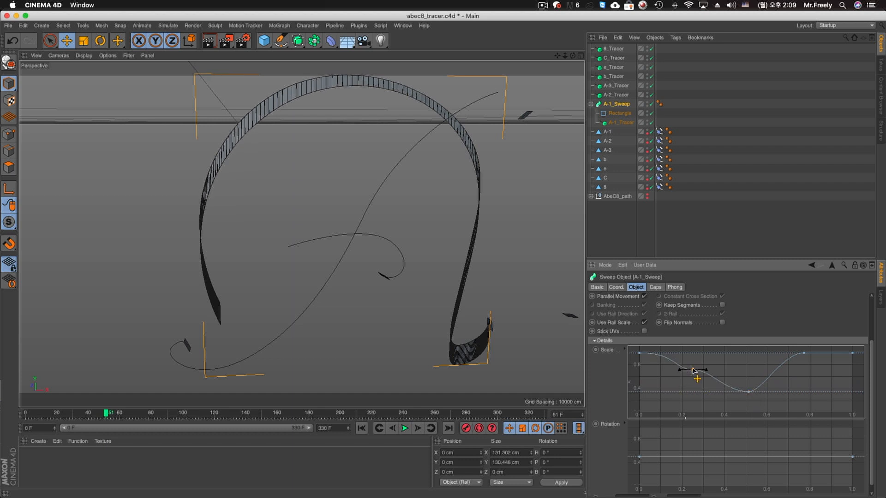
pyautogui.moveTo(834, 358); pyautogui.dragTo(829, 387)
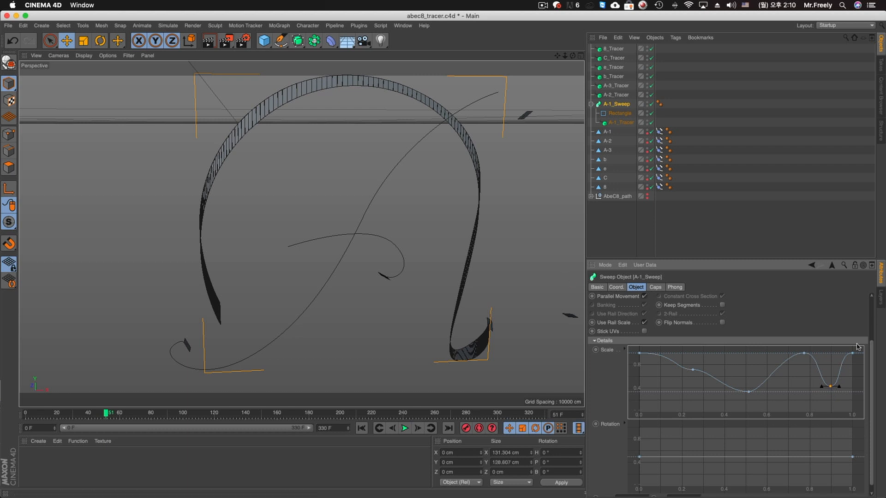
# Shape A-1_Sweep's Rotation curve with raised points near 0.2 and 0.5 and a lowered point near 0.8
pyautogui.click(742, 458)
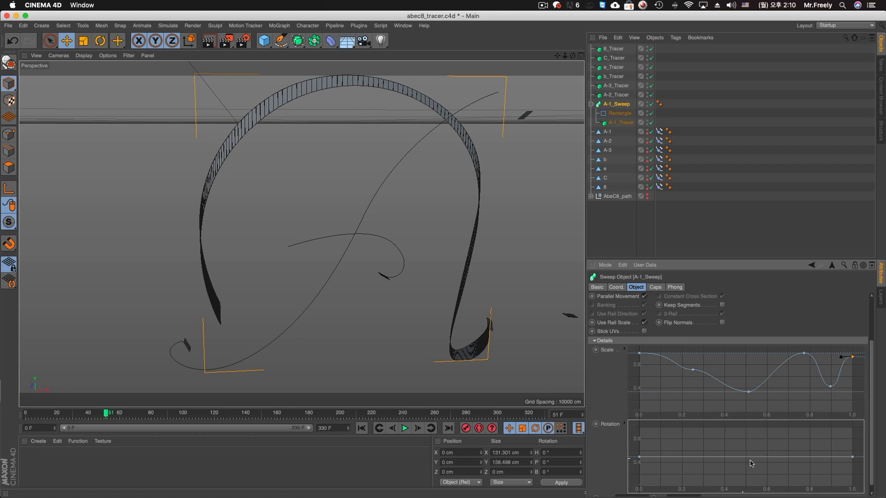
pyautogui.moveTo(748, 458); pyautogui.dragTo(744, 450)
pyautogui.keyDown('super'); pyautogui.click(680, 452); pyautogui.keyUp('super')
pyautogui.moveTo(680, 452)
pyautogui.mouseDown()
pyautogui.moveTo(677, 442)
pyautogui.moveTo(679, 449)
pyautogui.mouseUp()
pyautogui.keyDown('super'); pyautogui.click(814, 453); pyautogui.keyUp('super')
pyautogui.moveTo(814, 453); pyautogui.dragTo(814, 461)
# Replay the animation from the start and examine the tapered, twisted A-1 ribbon up close
pyautogui.click(361, 428)
pyautogui.click(405, 428)
pyautogui.click(405, 428)
pyautogui.scroll(-5, 358, 223)
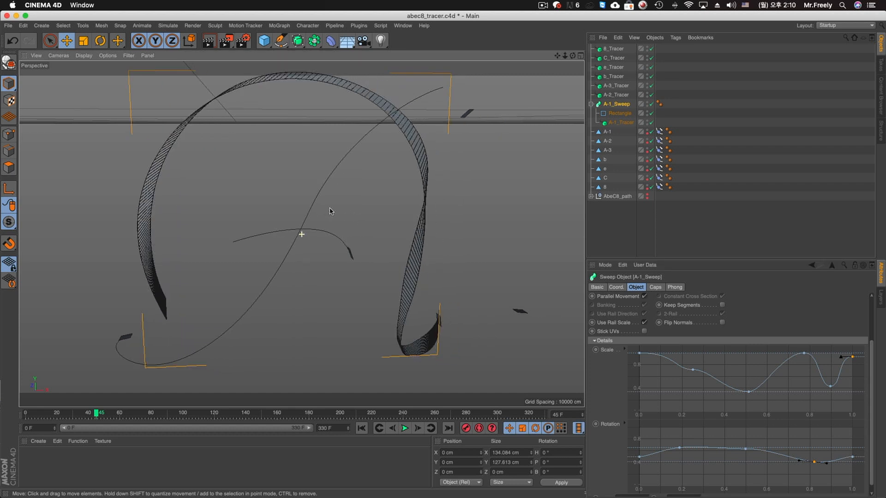
pyautogui.click(591, 103)
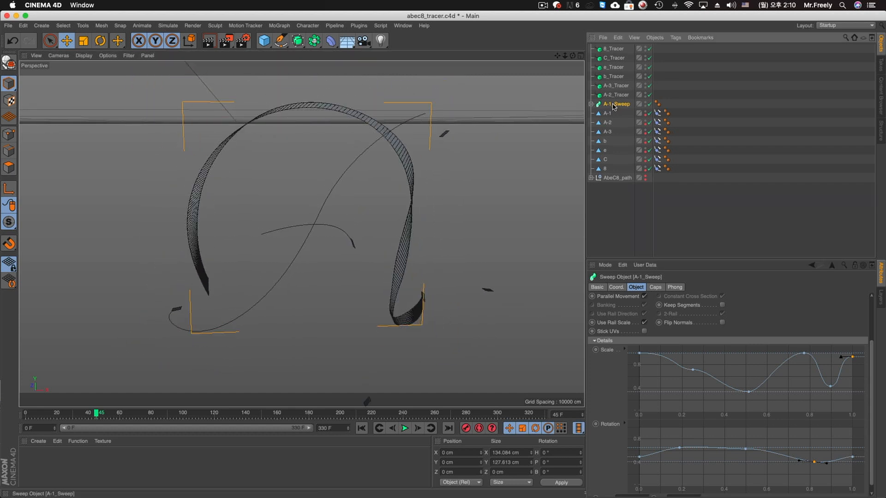
pyautogui.click(591, 104)
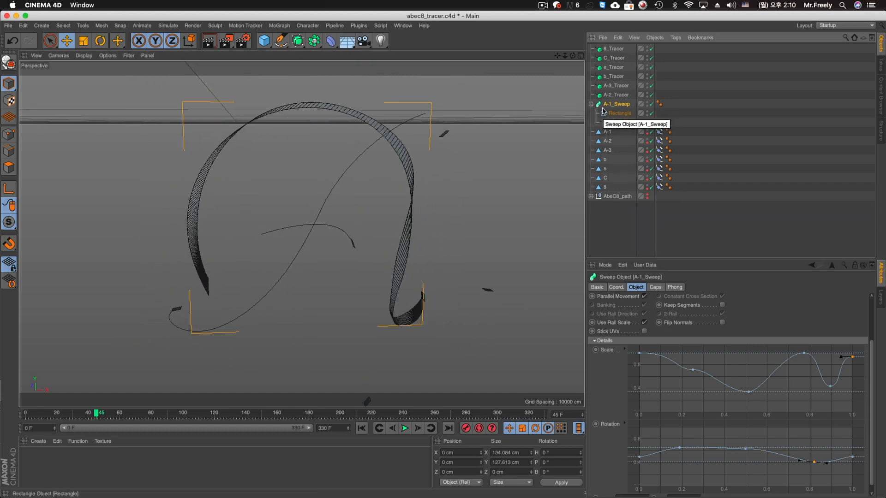
pyautogui.click(361, 428)
pyautogui.click(404, 428)
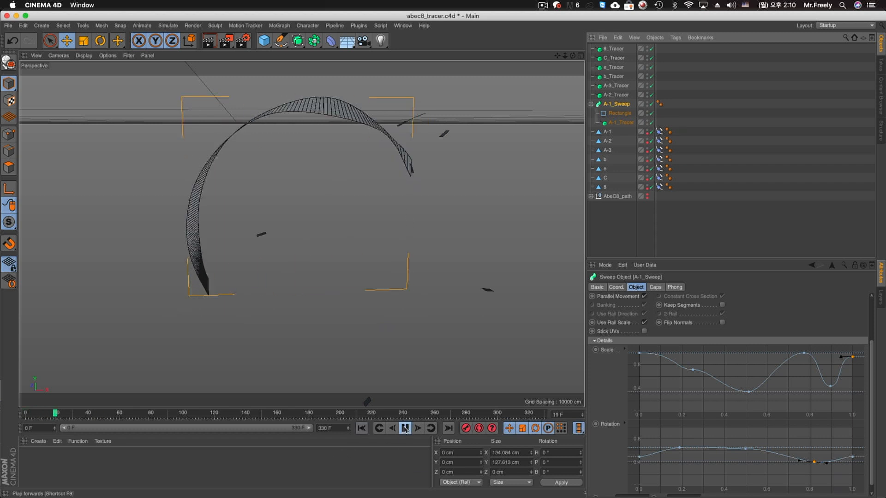
pyautogui.click(404, 428)
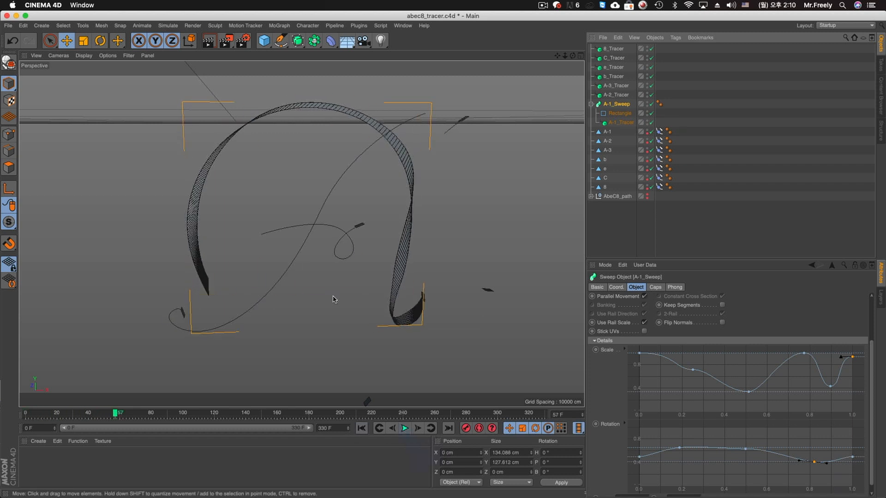
pyautogui.keyDown('alt'); pyautogui.moveTo(349, 211); pyautogui.dragTo(324, 223, button='middle'); pyautogui.keyUp('alt')
pyautogui.keyDown('alt'); pyautogui.moveTo(325, 223); pyautogui.dragTo(383, 241, button='right'); pyautogui.keyUp('alt')
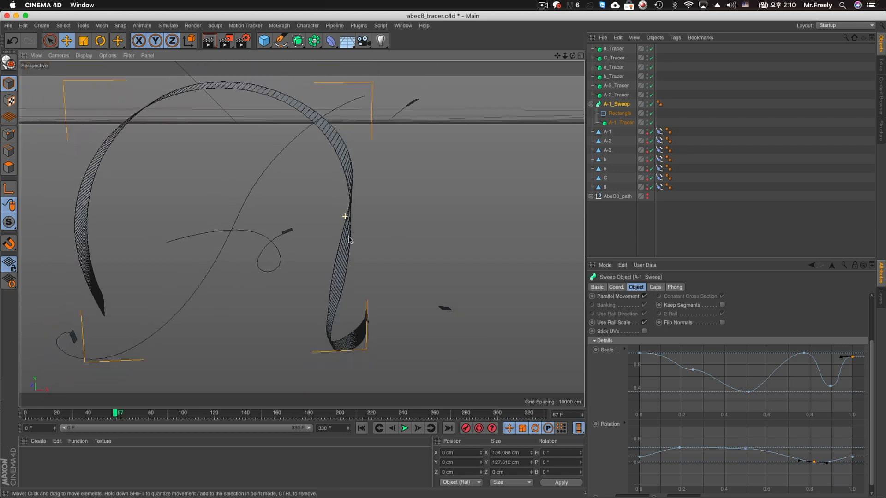
pyautogui.keyDown('alt'); pyautogui.moveTo(332, 233); pyautogui.dragTo(383, 241, button='middle'); pyautogui.keyUp('alt')
pyautogui.keyDown('alt'); pyautogui.moveTo(383, 240); pyautogui.dragTo(358, 239, button='right'); pyautogui.keyUp('alt')
pyautogui.keyDown('alt'); pyautogui.moveTo(335, 202); pyautogui.dragTo(370, 204, button='right'); pyautogui.keyUp('alt')
pyautogui.keyDown('alt'); pyautogui.moveTo(374, 192); pyautogui.dragTo(380, 179, button='middle'); pyautogui.keyUp('alt')
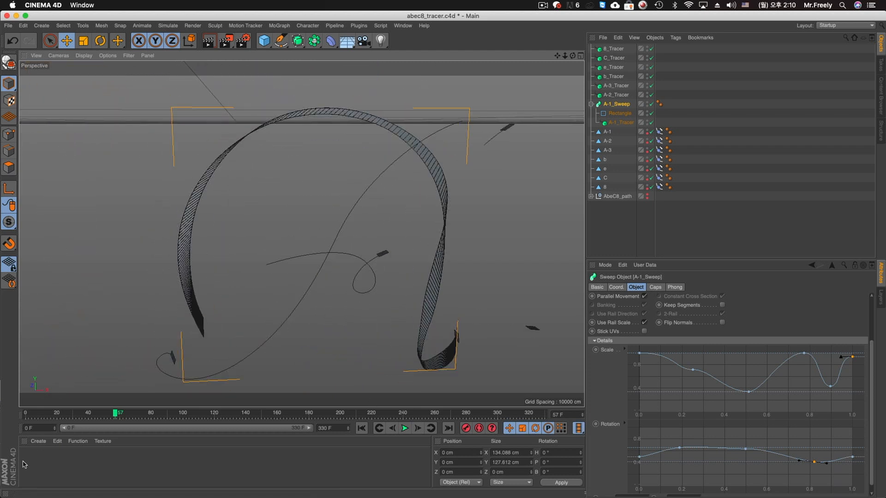
# Create a new material and assign it to A-1_Sweep
pyautogui.click(41, 467)
pyautogui.doubleClick(40, 466)
pyautogui.moveTo(613, 187); pyautogui.dragTo(617, 105)
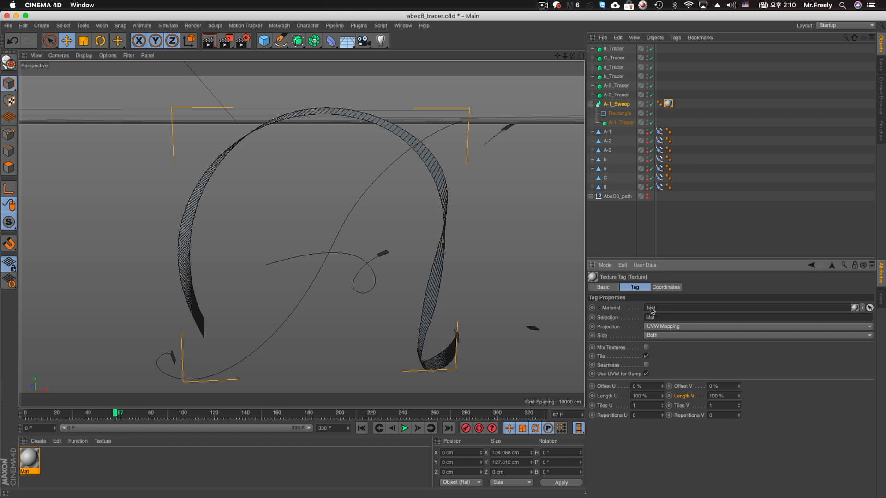
# Rename the new material A-1 and save the scene
pyautogui.click(30, 472)
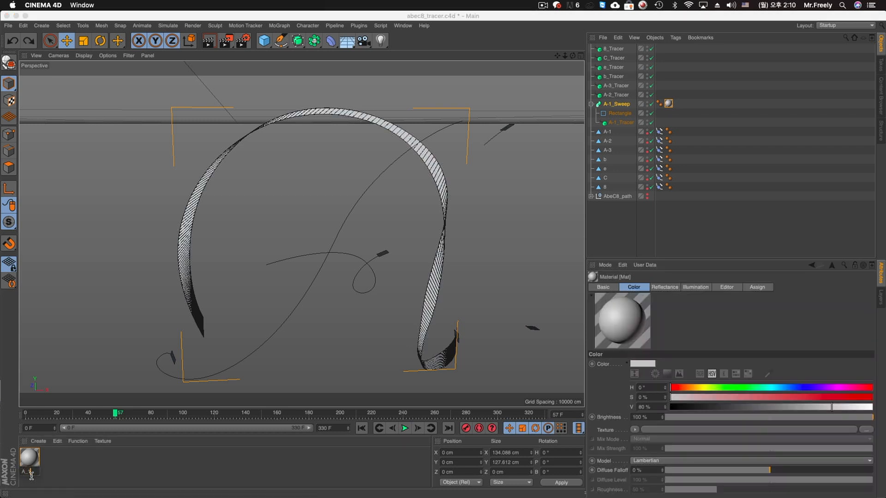
pyautogui.write('A_1')
pyautogui.press('Return')
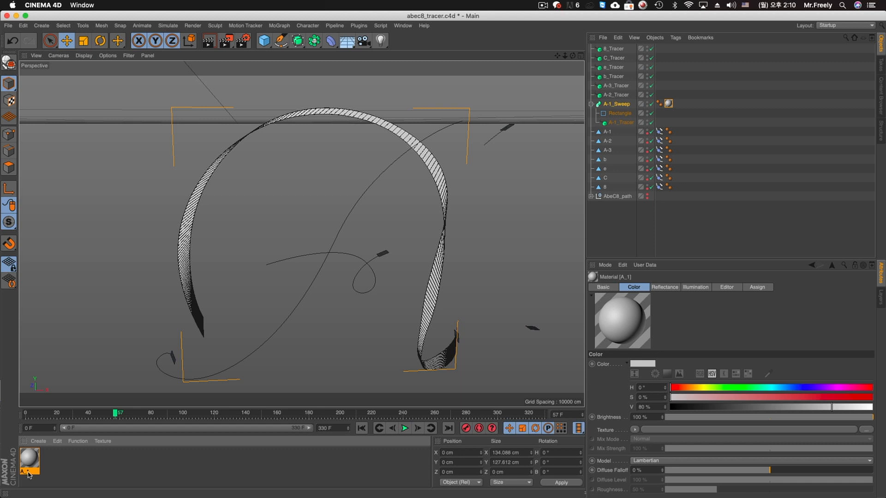
pyautogui.doubleClick(28, 472)
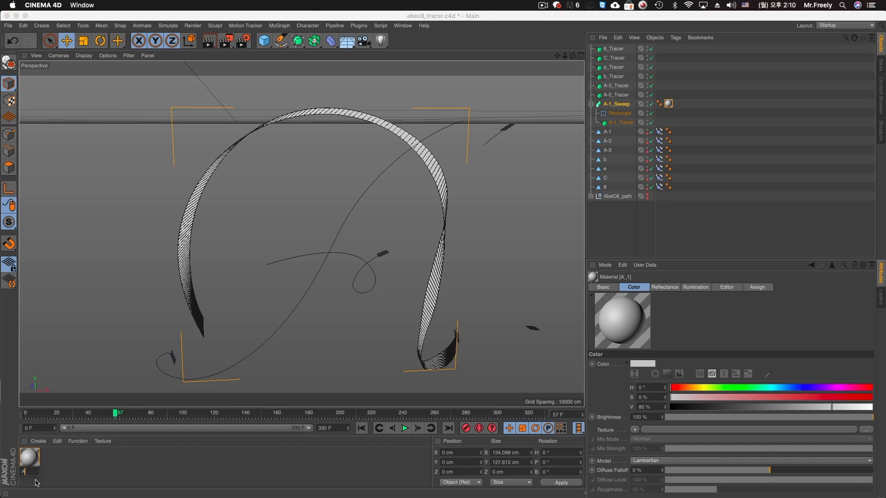
pyautogui.write('A-1')
pyautogui.press('Return')
pyautogui.press('super+s')
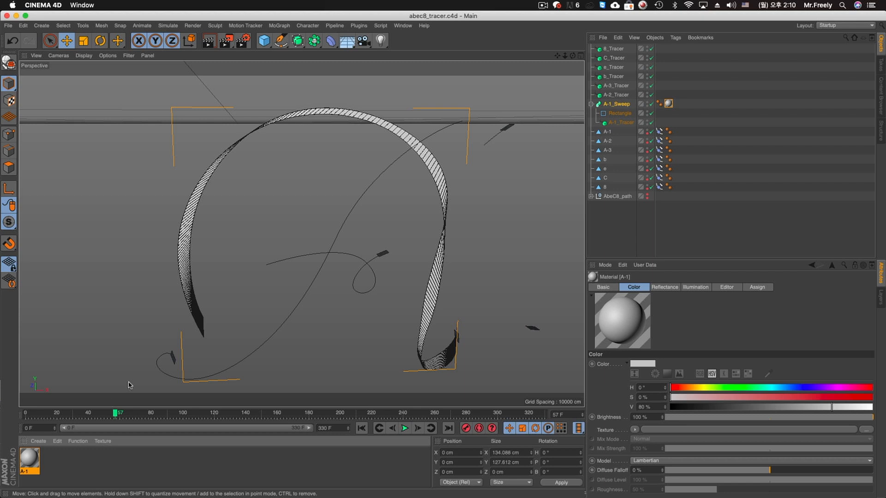
# Set the A-1 material's color to black, with a brightness value of 0%
pyautogui.doubleClick(33, 461)
pyautogui.moveTo(258, 71); pyautogui.dragTo(684, 205)
pyautogui.click(680, 238)
pyautogui.moveTo(674, 252); pyautogui.dragTo(629, 254)
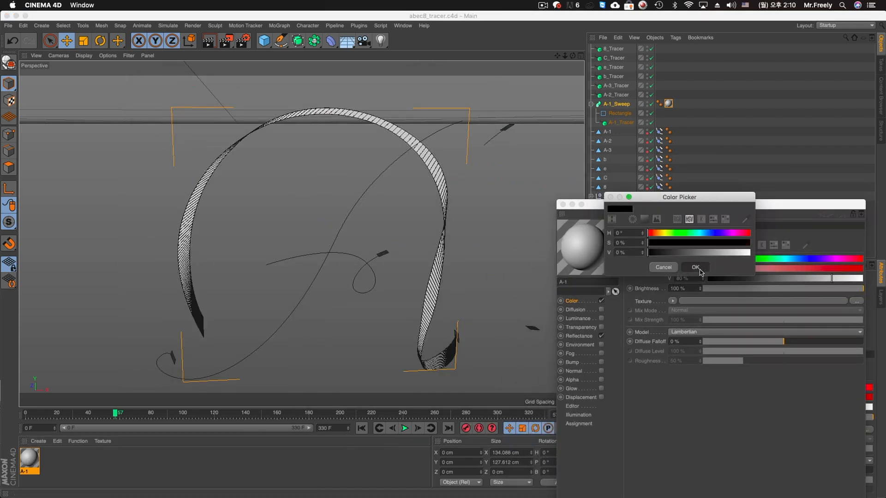
pyautogui.click(696, 268)
# Add a Background object to the scene and render the perspective view
pyautogui.moveTo(347, 41); pyautogui.dragTo(406, 121)
pyautogui.moveTo(645, 204); pyautogui.dragTo(580, 256)
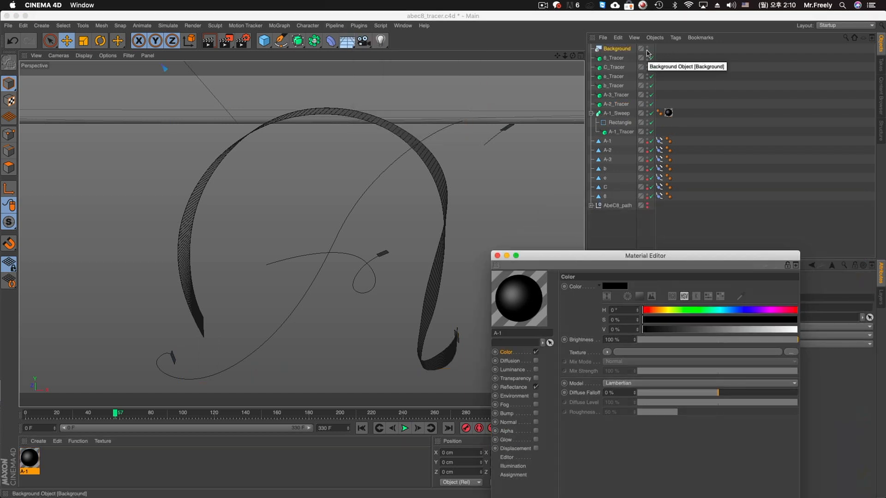
pyautogui.press('super+r')
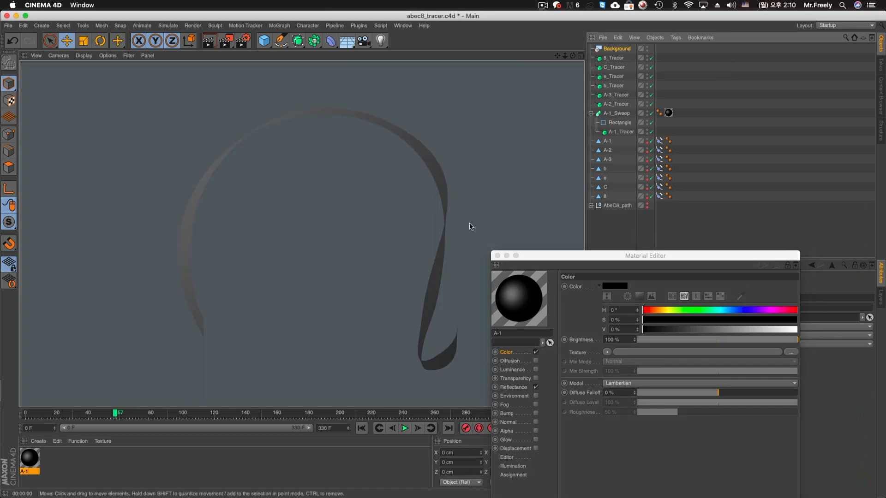
pyautogui.moveTo(535, 258); pyautogui.dragTo(463, 161)
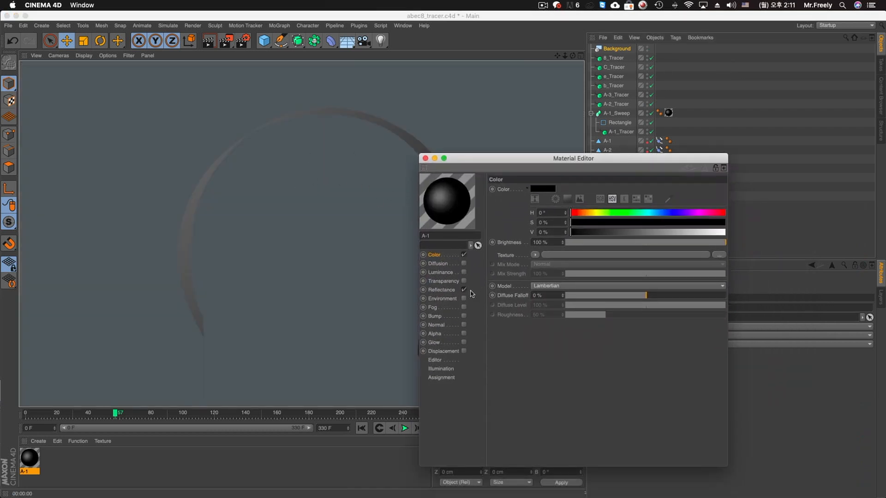
# Turn off Reflectance in the A-1 material and render the view to check the ribbon's shading
pyautogui.click(668, 113)
pyautogui.moveTo(26, 462); pyautogui.dragTo(601, 183)
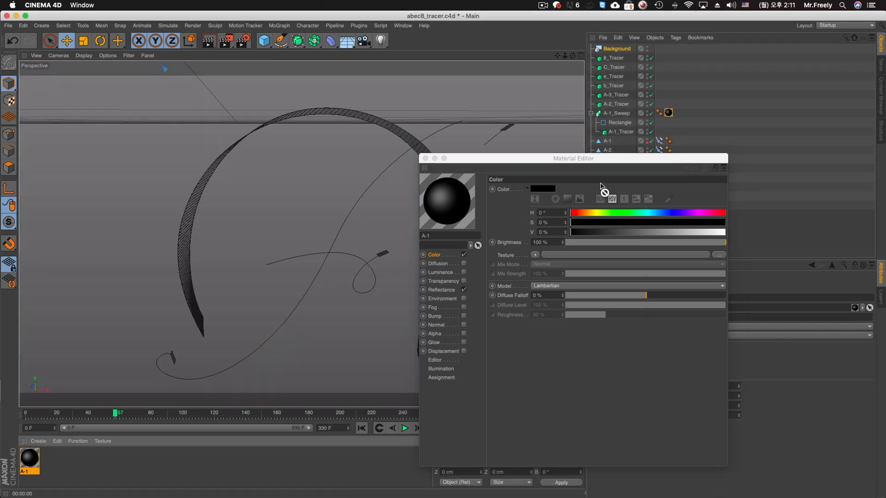
pyautogui.moveTo(669, 114); pyautogui.dragTo(670, 115)
pyautogui.click(510, 202)
pyautogui.press('super+r')
pyautogui.click(613, 114)
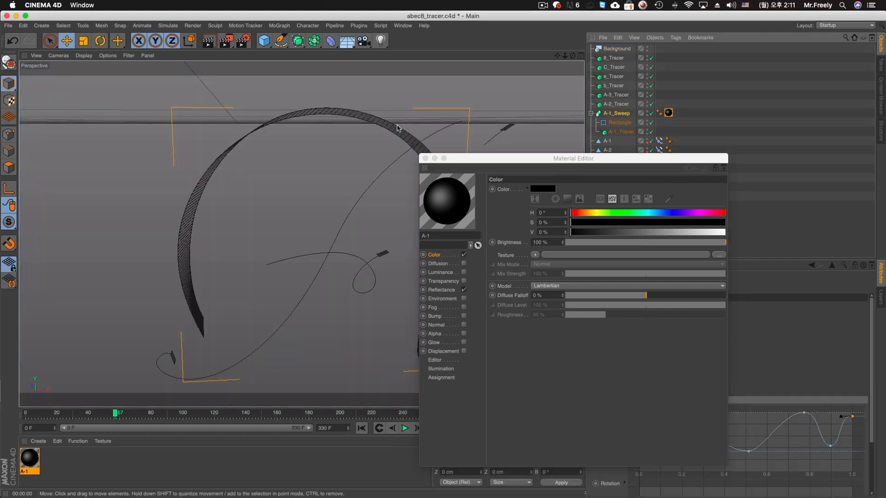
pyautogui.click(668, 113)
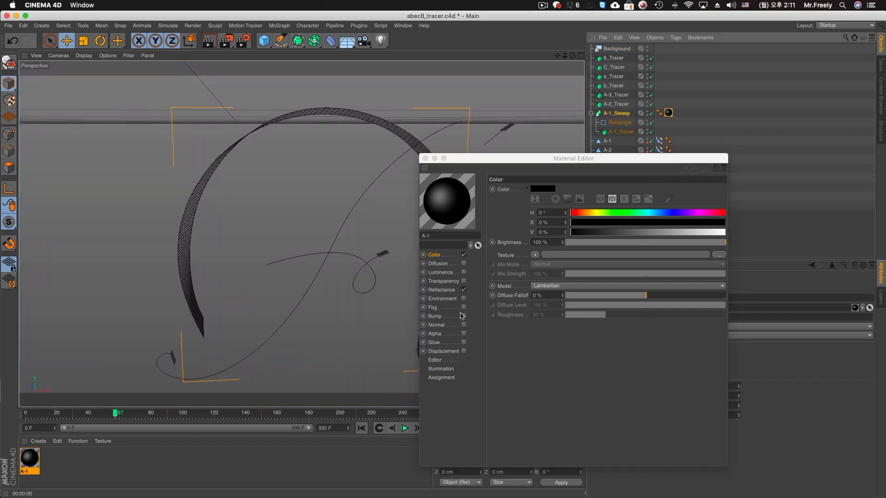
pyautogui.click(464, 289)
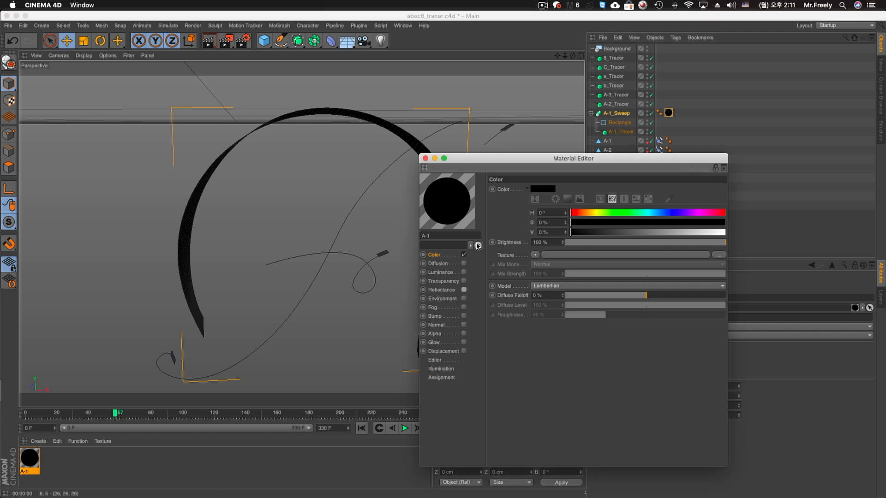
pyautogui.press('super+r')
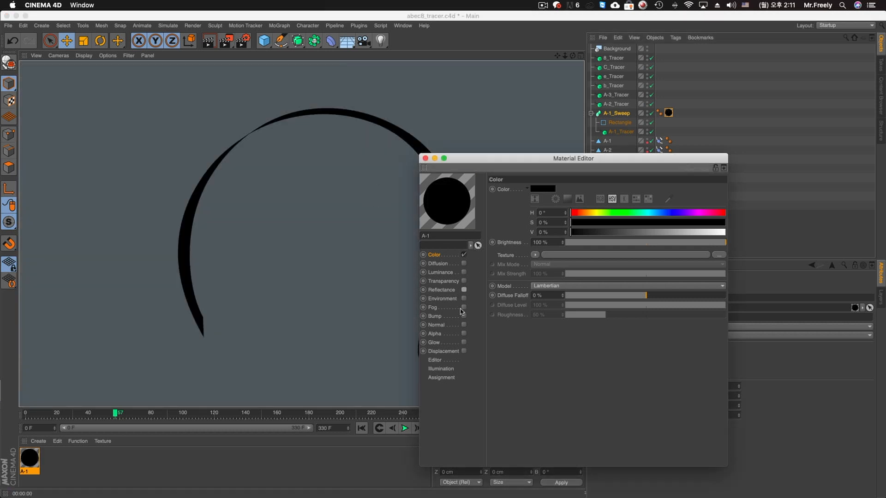
# Enable Alpha in the A-1 material with a Noise shader as its texture and render the view
pyautogui.click(464, 343)
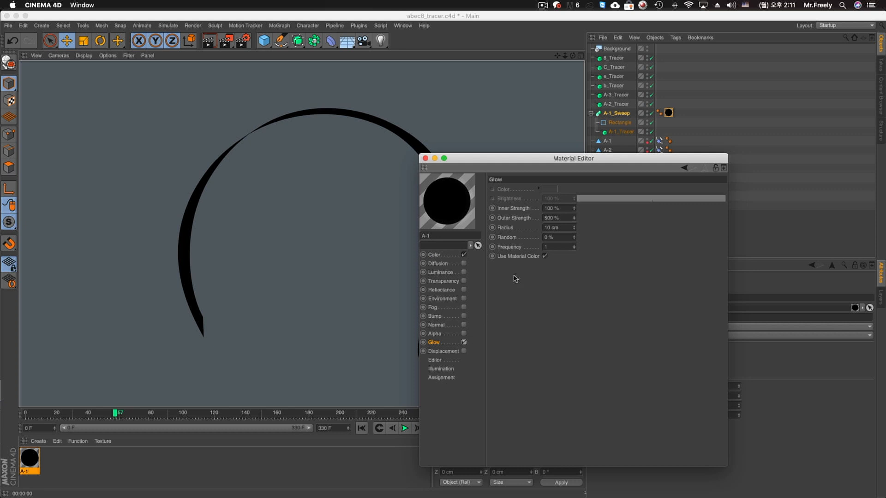
pyautogui.click(464, 334)
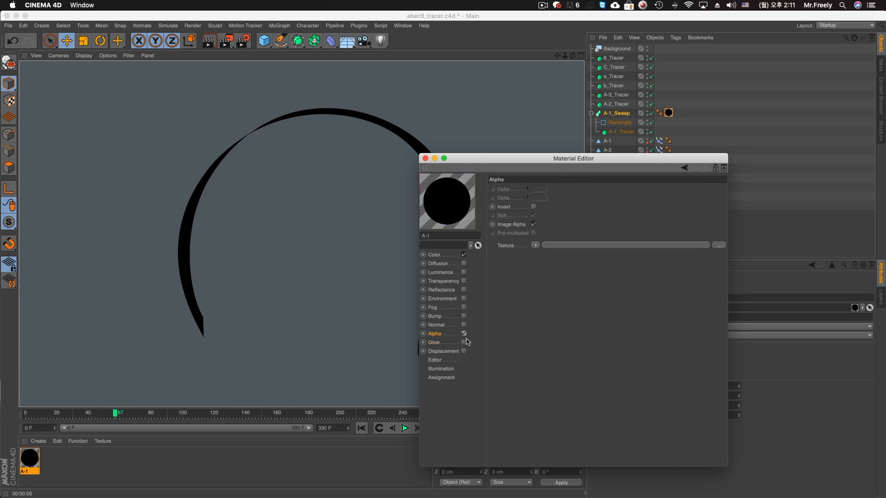
pyautogui.click(535, 245)
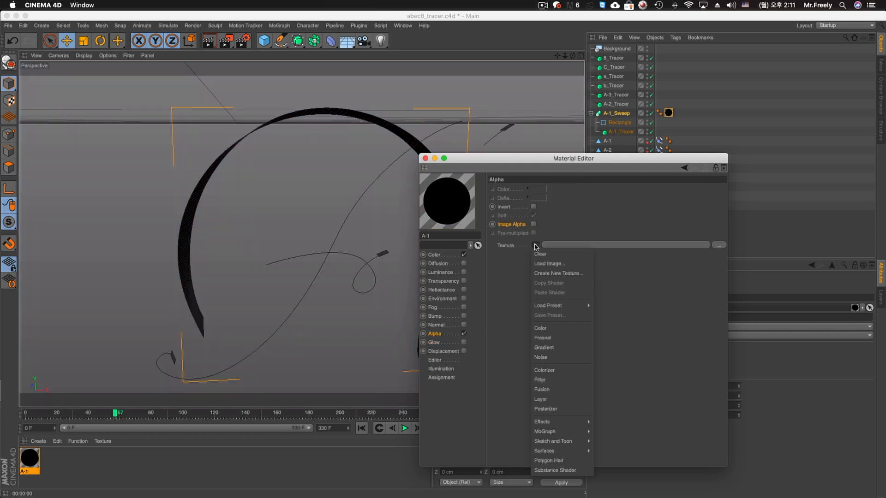
pyautogui.click(565, 359)
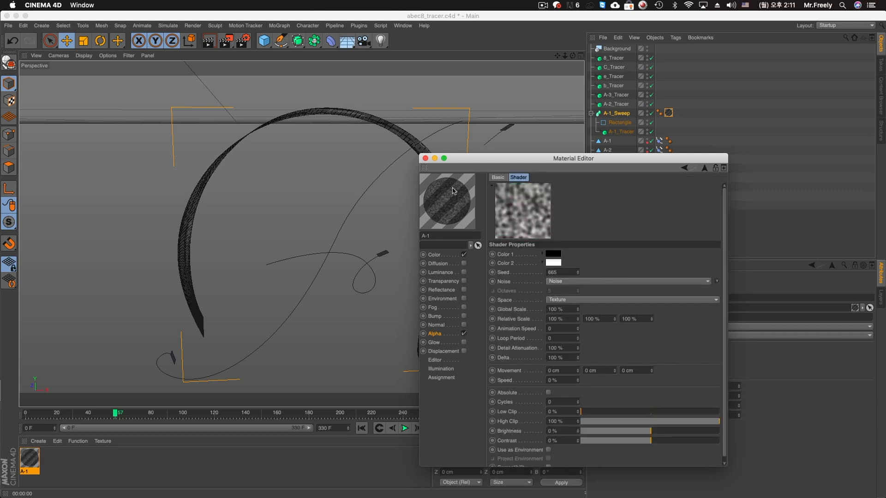
pyautogui.press('super+r')
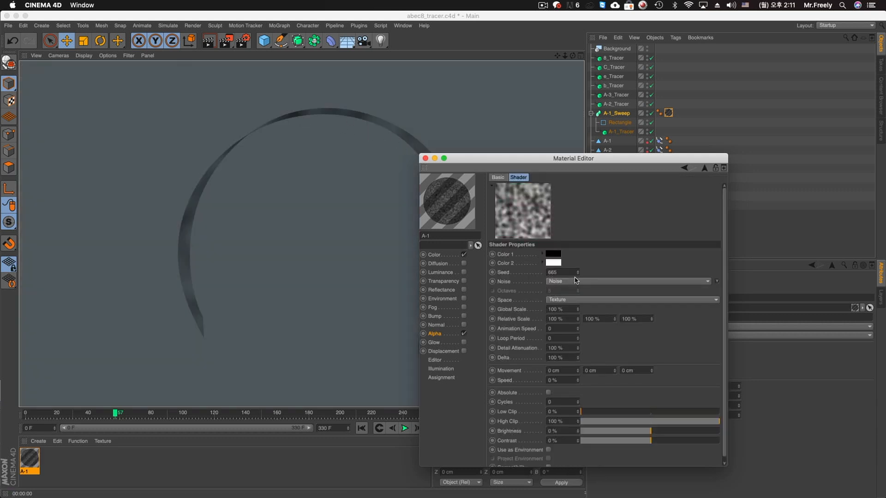
# Wrap the Alpha channel's Noise texture in a Layer shader and open its layer list
pyautogui.click(447, 335)
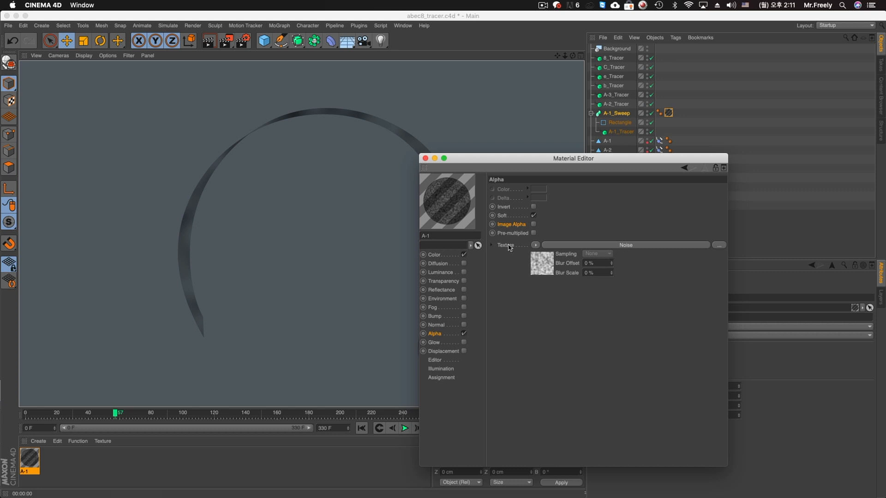
pyautogui.click(535, 245)
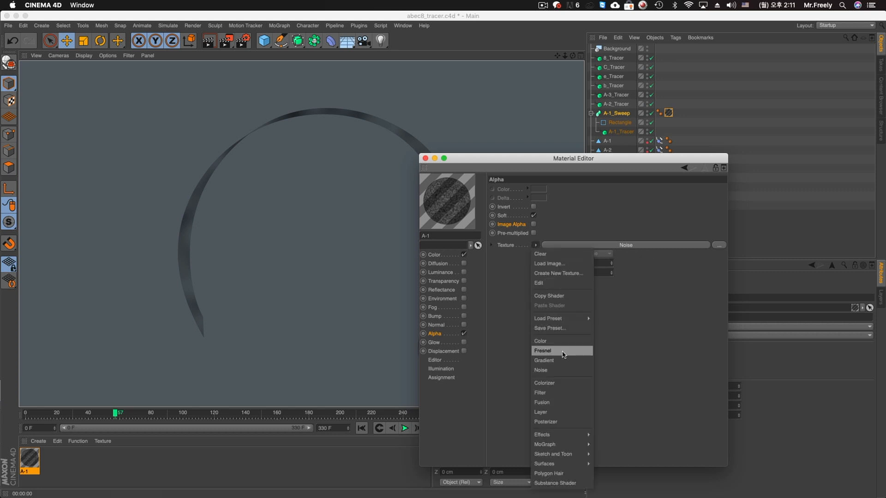
pyautogui.click(562, 412)
pyautogui.click(549, 271)
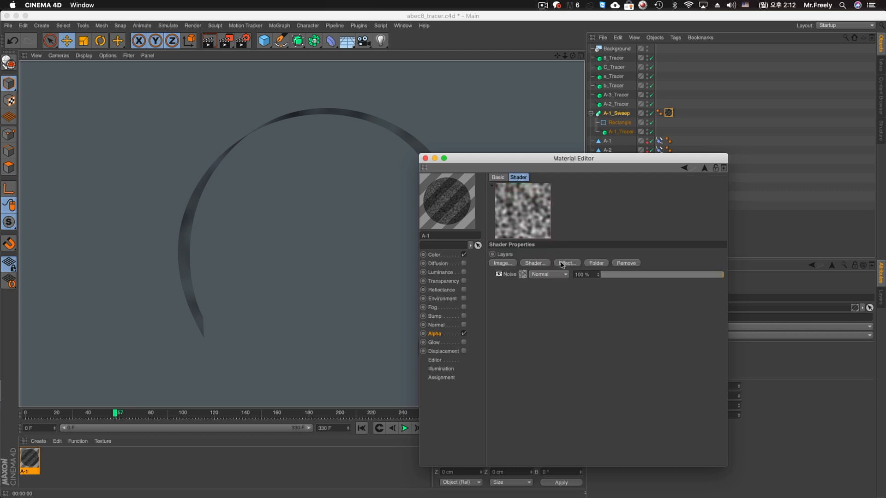
# Set the Noise layer's Space to UV (2D) and its second Relative Scale value to 1000%, then render the view
pyautogui.click(523, 276)
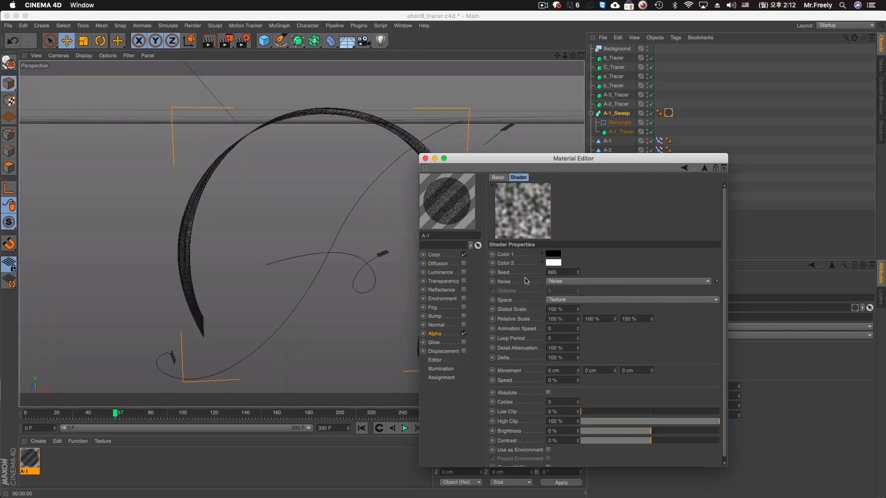
pyautogui.click(574, 301)
pyautogui.click(577, 309)
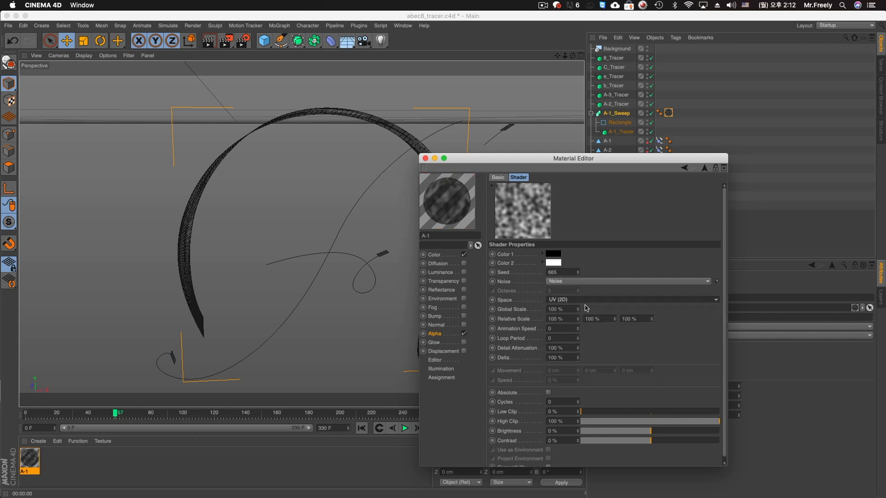
pyautogui.click(605, 317)
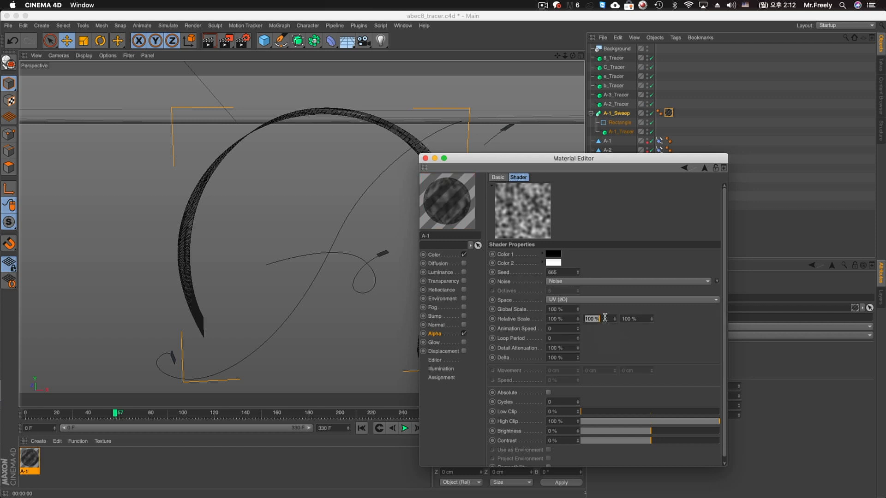
pyautogui.write('1')
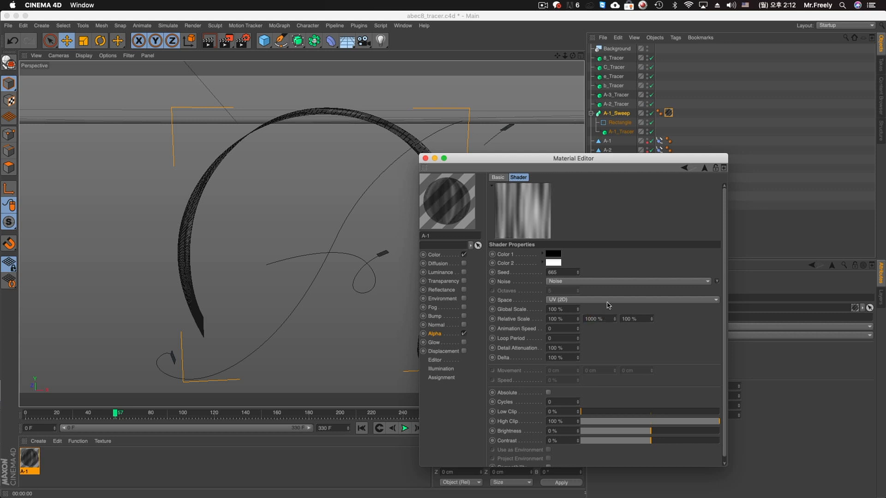
pyautogui.hotkey('ctrl', 'r')
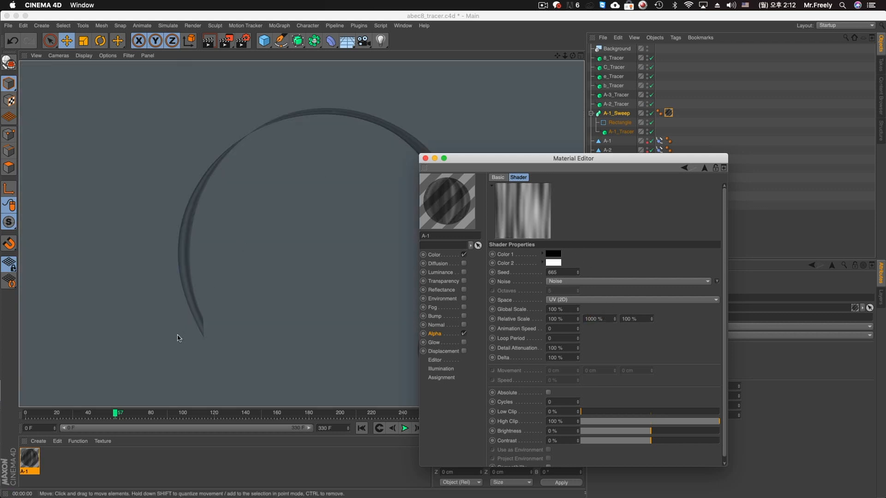
# Move the Material Editor clear of the ribbon and set the material preview to Huge size on a Plane
pyautogui.moveTo(508, 158); pyautogui.dragTo(561, 94)
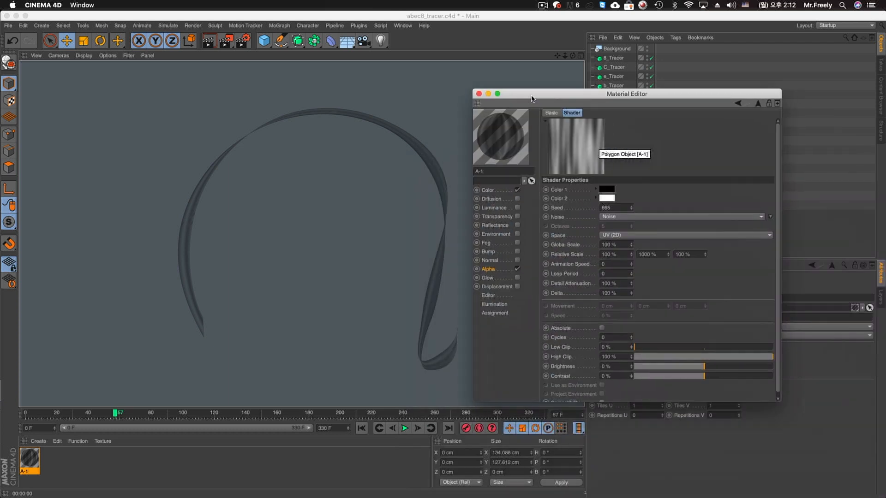
pyautogui.rightClick(505, 125)
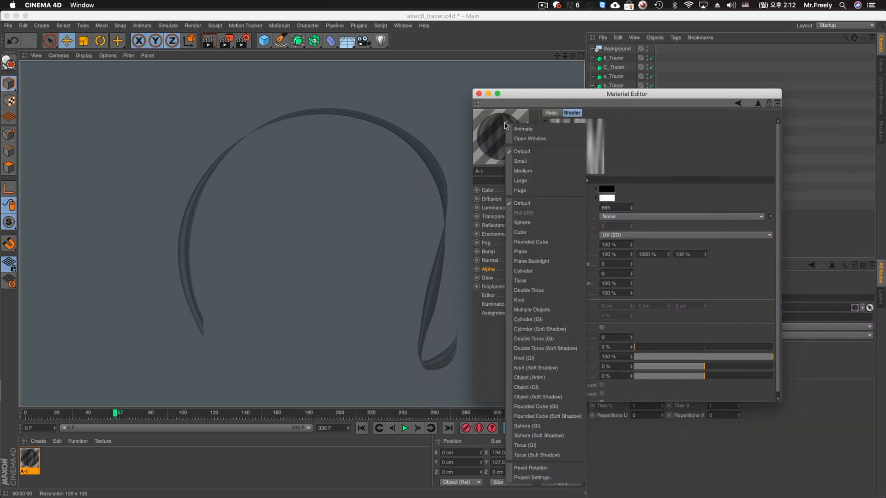
pyautogui.click(548, 191)
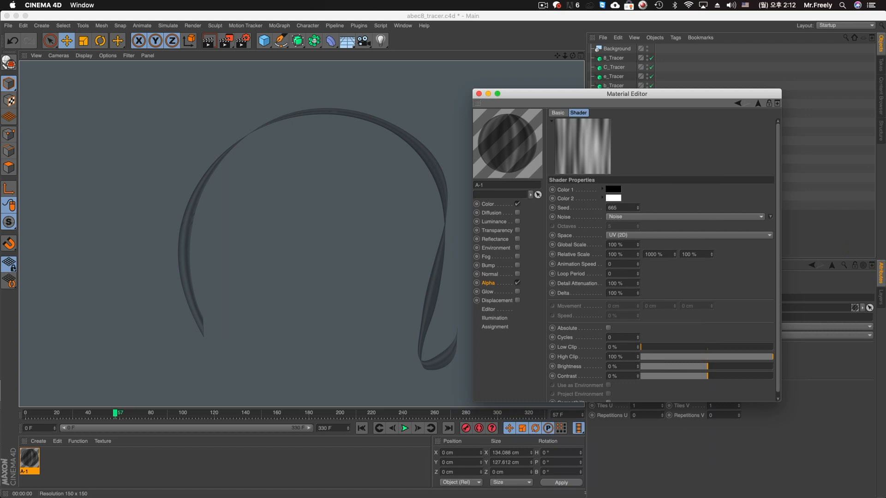
pyautogui.click(369, 197)
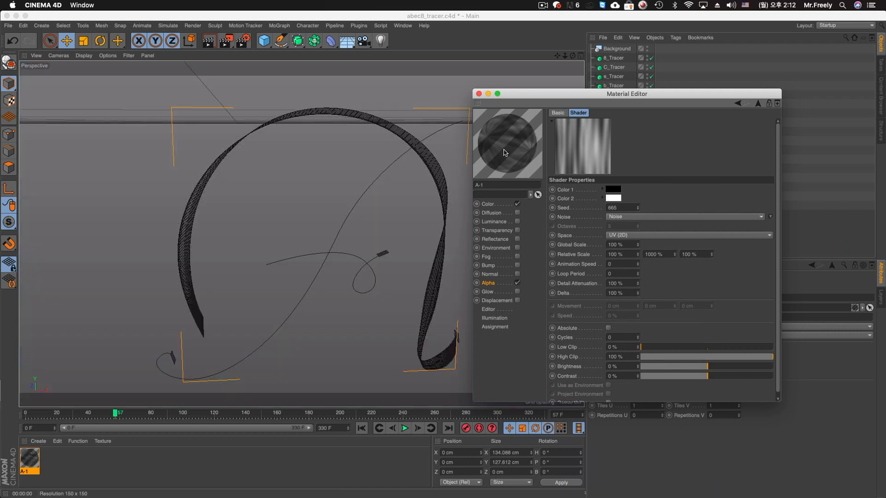
pyautogui.rightClick(526, 137)
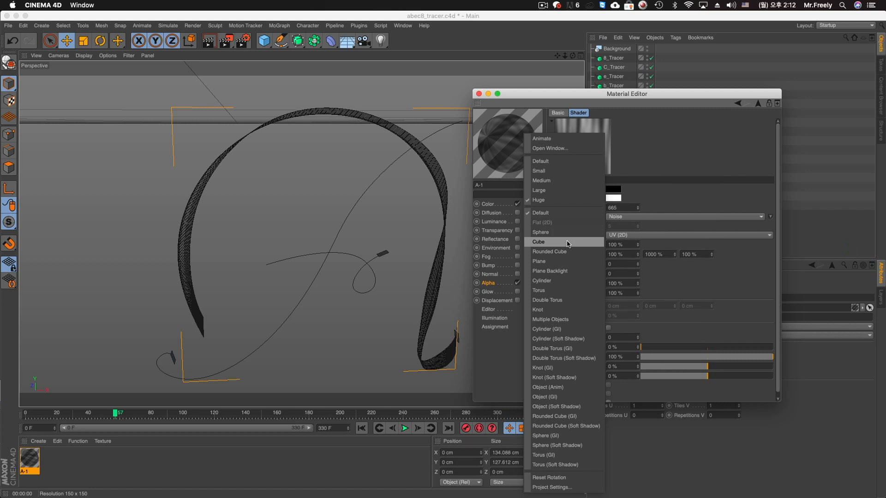
pyautogui.click(569, 260)
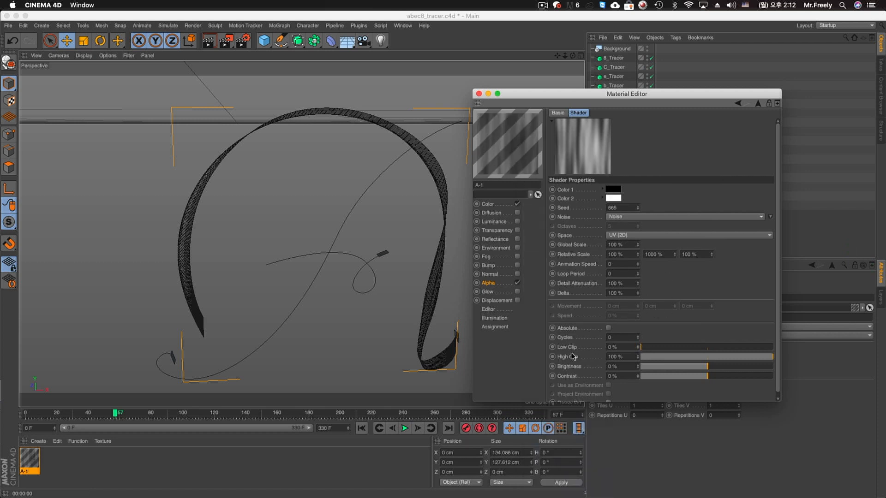
# Raise the noise's Low Clip to 42% and set its second Relative Scale value to 2000%, checking the ribbon in a render
pyautogui.moveTo(661, 349); pyautogui.dragTo(677, 350)
pyautogui.press('super+r')
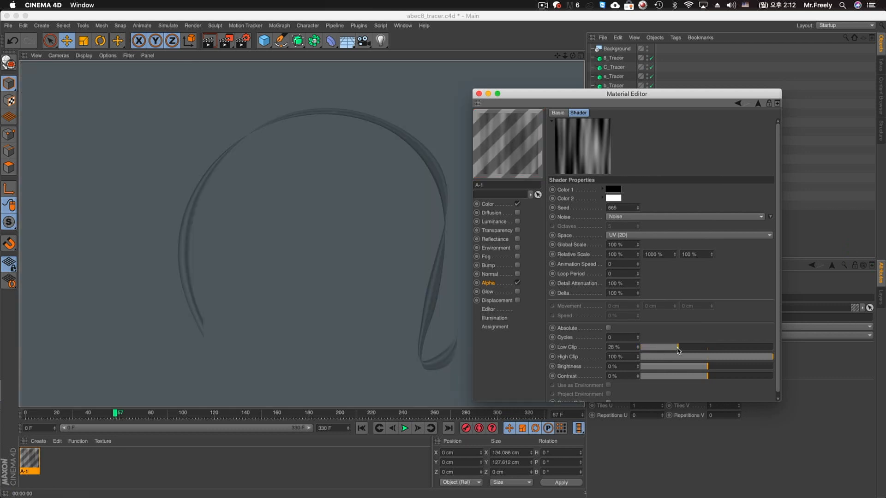
pyautogui.click(696, 347)
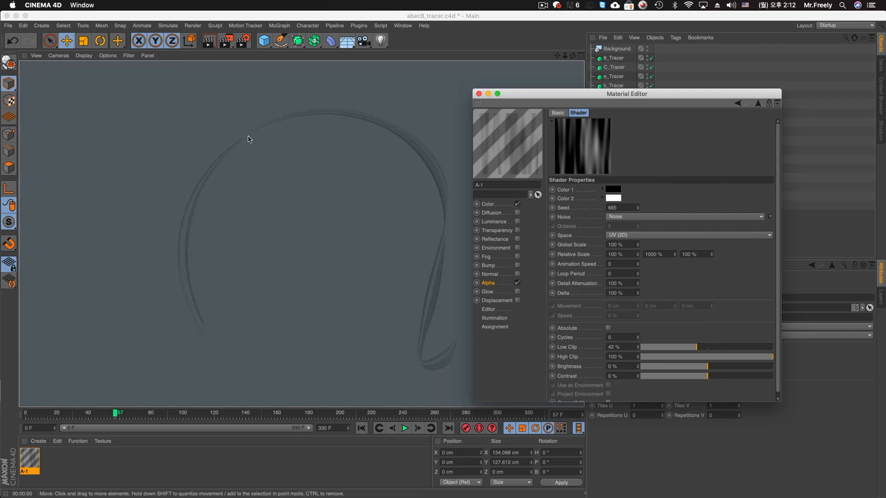
pyautogui.click(660, 254)
pyautogui.write('2000')
pyautogui.press('Return')
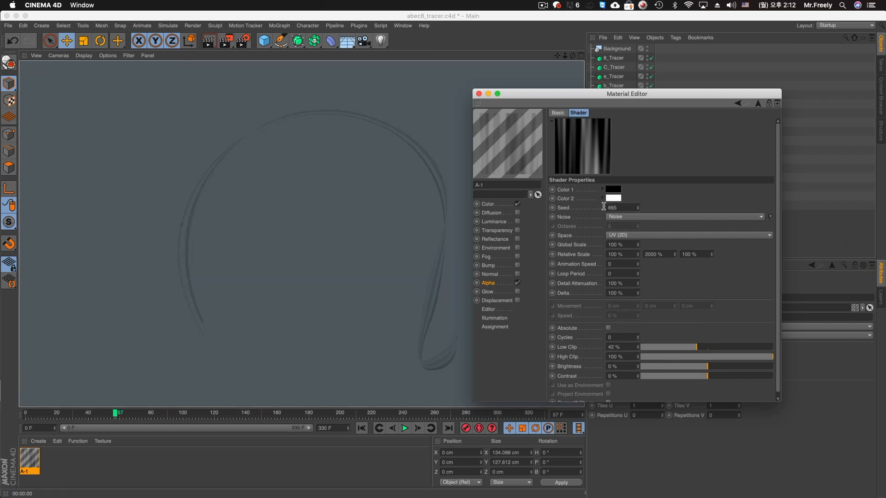
# Try the Dents, Turbulence, Sema and Cell Noise types for the alpha noise, rendering the ribbon to compare them
pyautogui.click(627, 217)
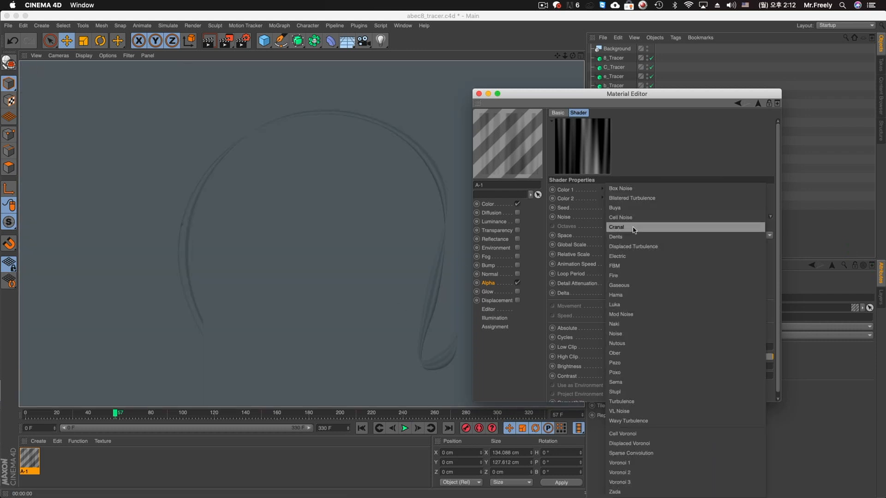
pyautogui.click(632, 228)
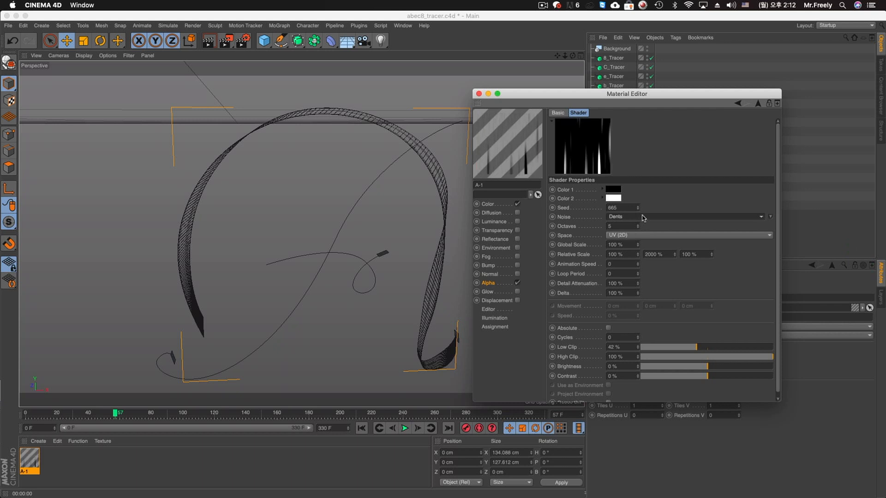
pyautogui.click(641, 217)
pyautogui.click(646, 401)
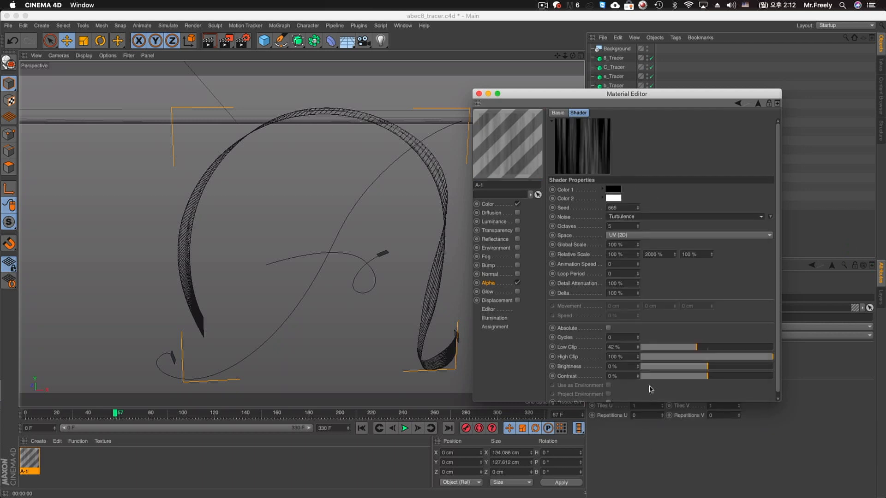
pyautogui.press('super+r')
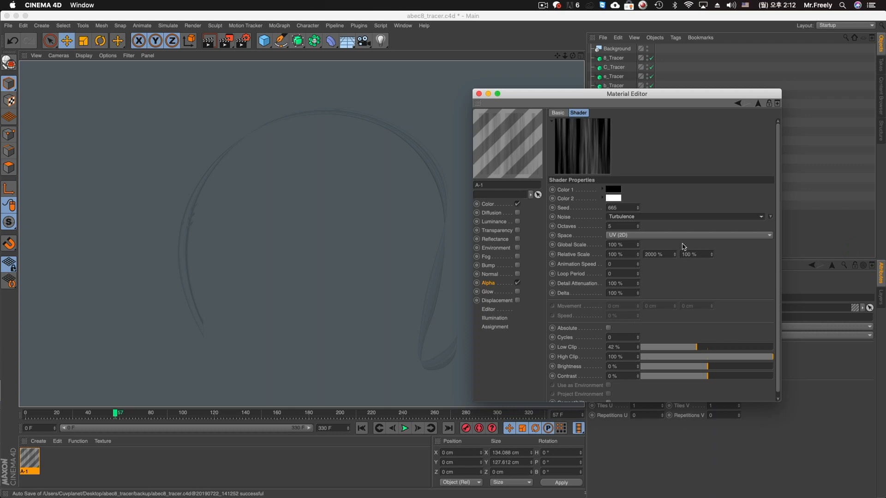
pyautogui.click(637, 217)
pyautogui.click(652, 369)
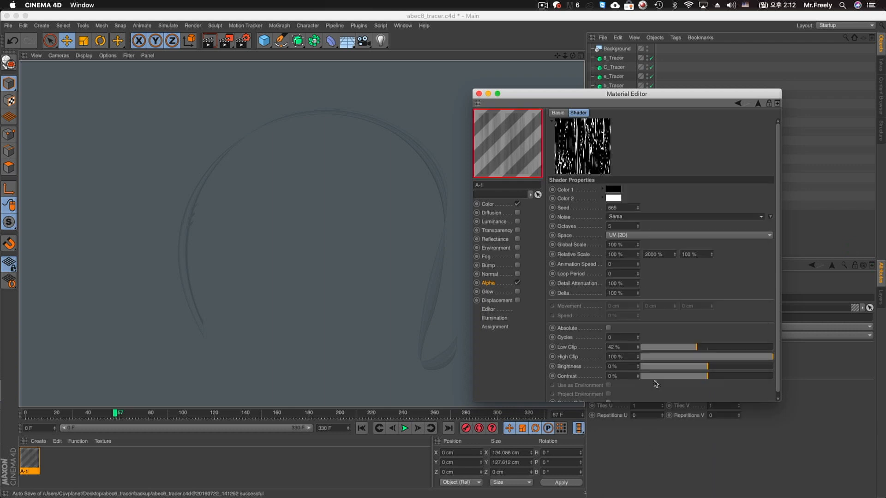
pyautogui.press('super+r')
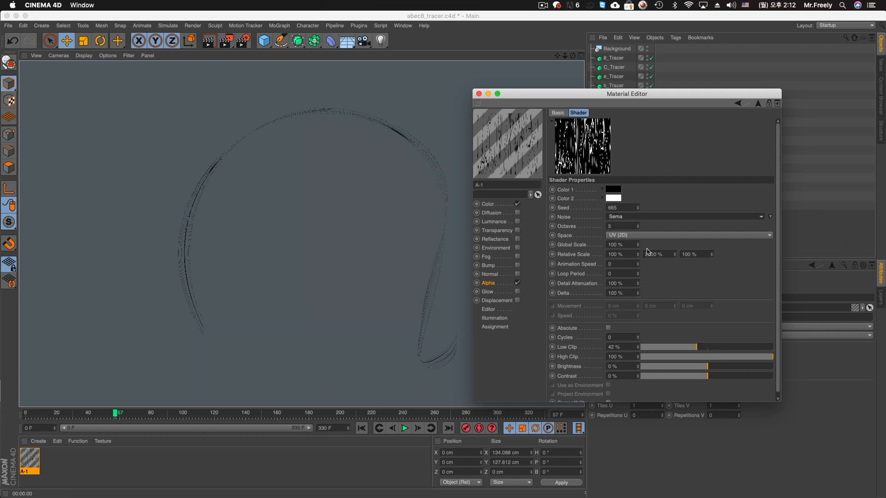
pyautogui.click(643, 217)
pyautogui.click(647, 219)
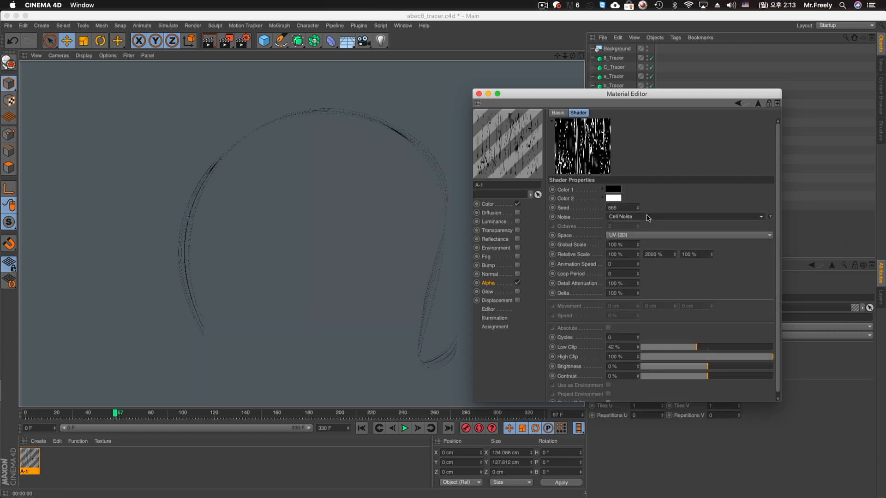
# Set the noise type to Wavy Turbulence and render the whole ribbon clear of the Material Editor
pyautogui.click(650, 219)
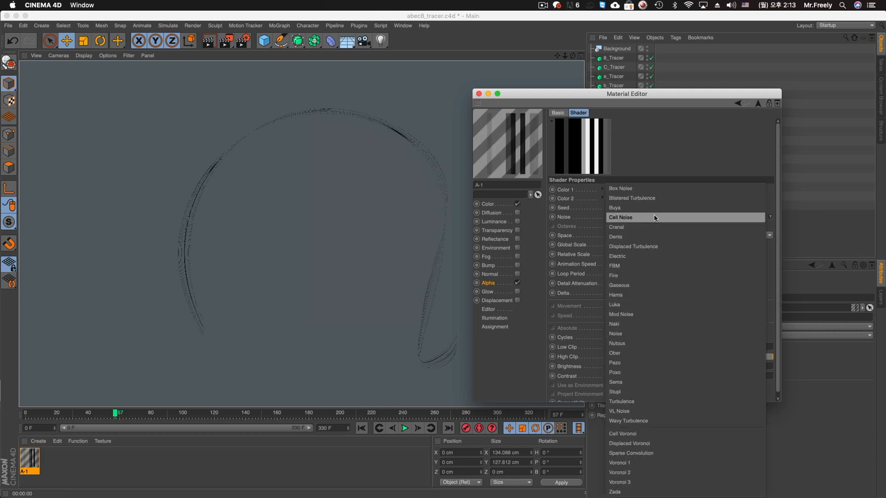
pyautogui.click(651, 415)
pyautogui.press('super+r')
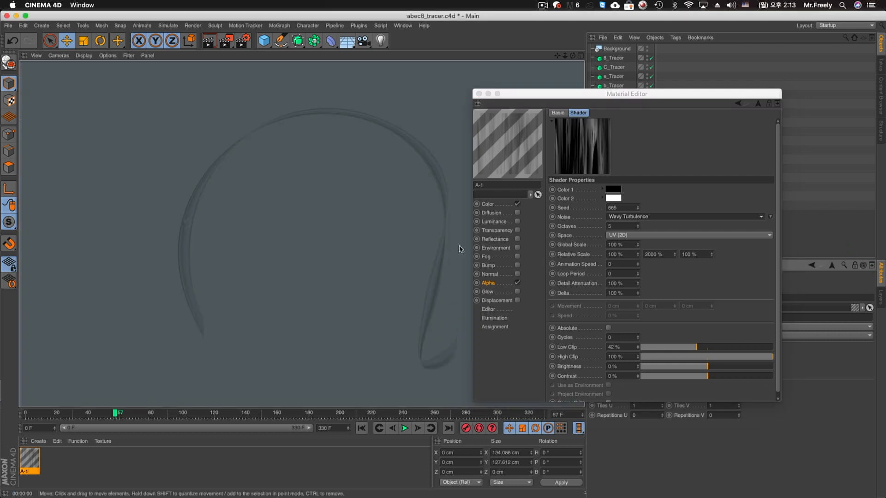
pyautogui.moveTo(518, 93); pyautogui.dragTo(548, 92)
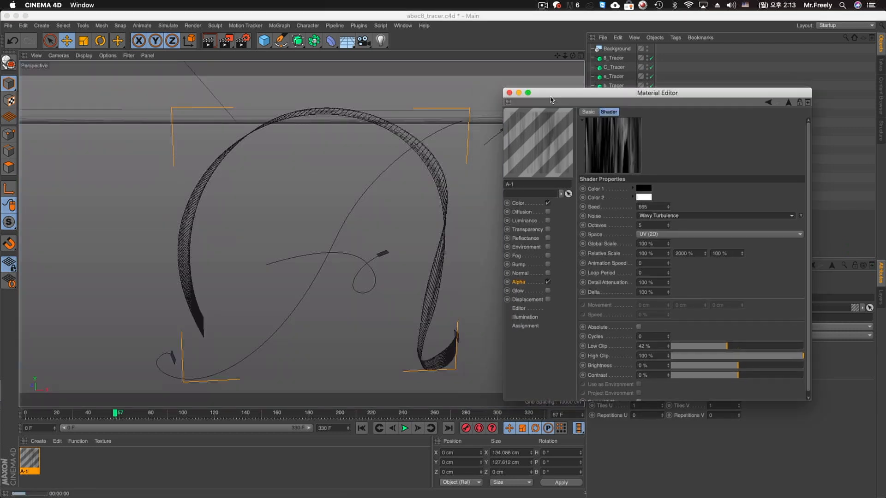
pyautogui.press('super+r')
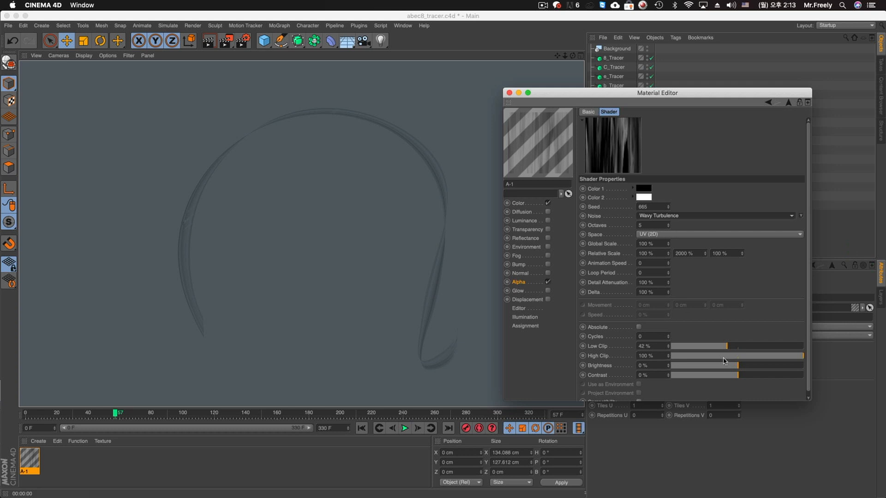
# Set the alpha noise's Animation Speed to 0.2 and play the animated material preview on the Plane shape
pyautogui.click(648, 263)
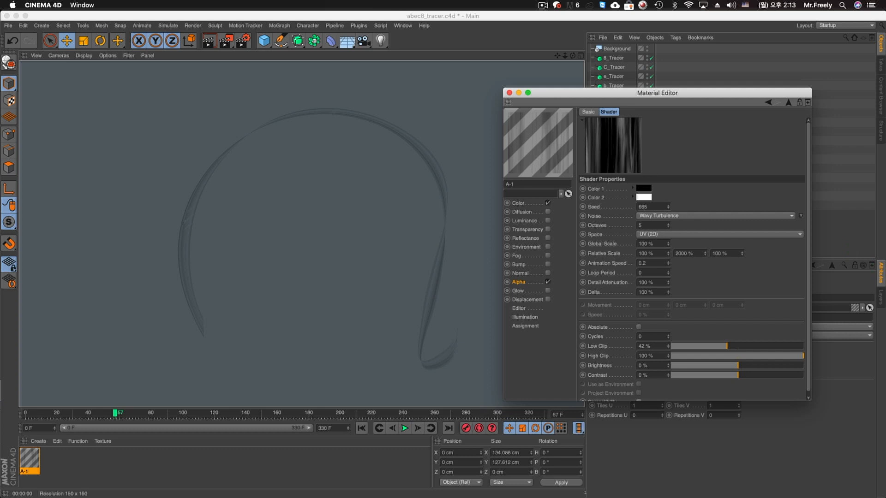
pyautogui.rightClick(545, 139)
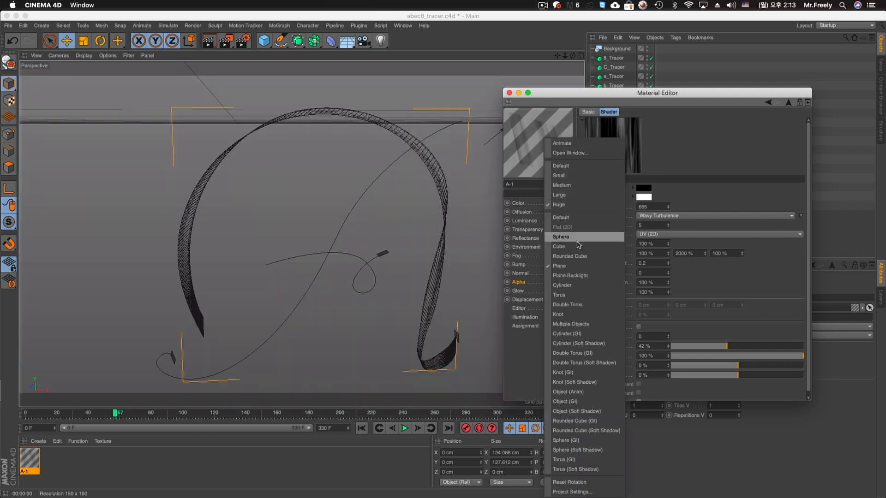
pyautogui.click(579, 268)
pyautogui.rightClick(531, 115)
pyautogui.click(562, 121)
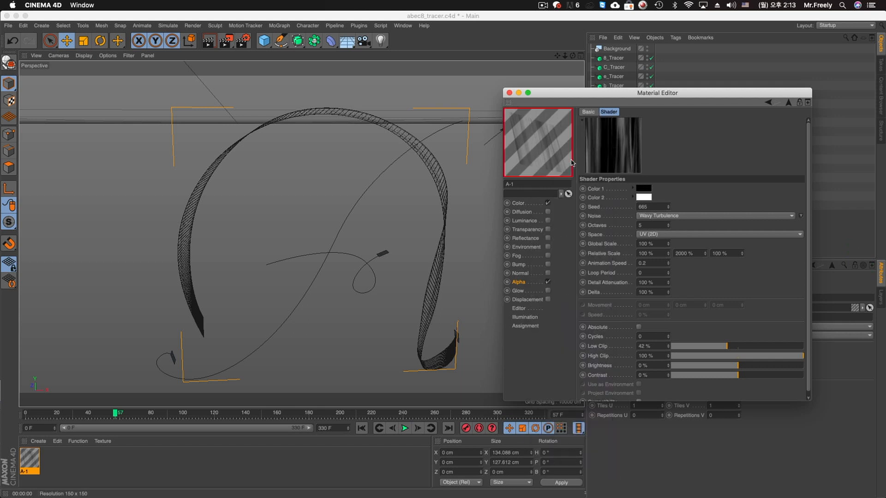
pyautogui.rightClick(547, 150)
pyautogui.click(695, 225)
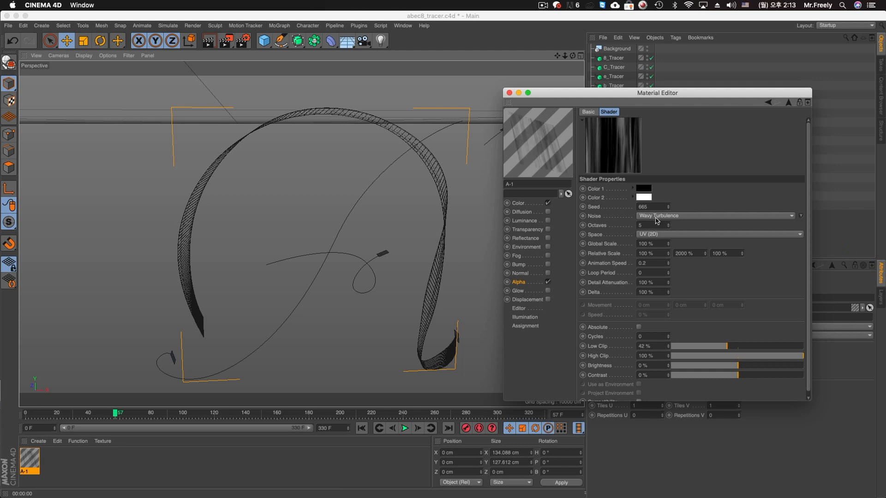
# Try a Global Scale of 50% for the alpha noise
pyautogui.keyDown('alt'); pyautogui.moveTo(410, 192); pyautogui.dragTo(412, 202); pyautogui.keyUp('alt')
pyautogui.scroll(5, 418, 210)
pyautogui.moveTo(663, 241); pyautogui.dragTo(561, 248)
pyautogui.write('50')
pyautogui.press('Return')
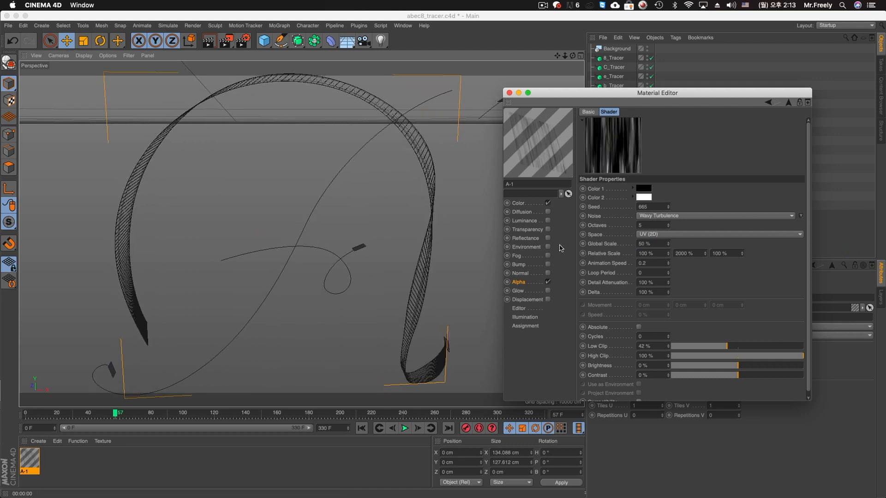
# Set the alpha noise's Global Scale to 150%, render the ribbon, and switch off the animated material preview
pyautogui.doubleClick(651, 244)
pyautogui.write('150')
pyautogui.press('Return')
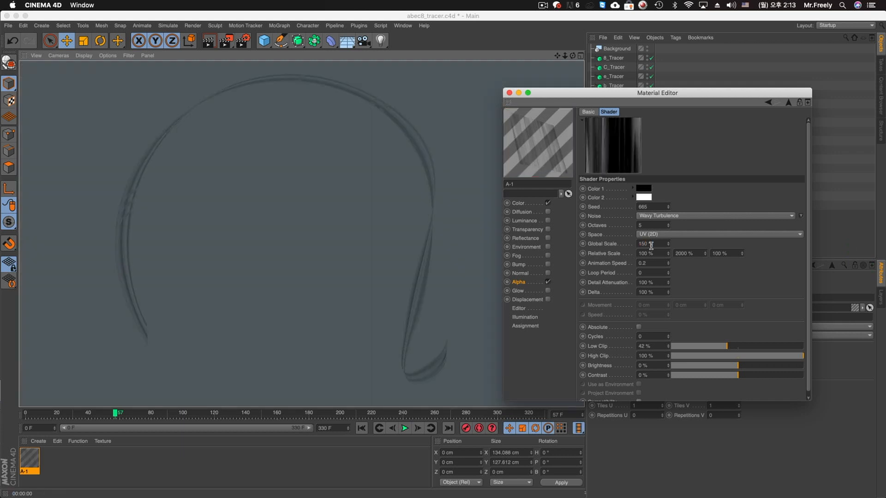
pyautogui.rightClick(536, 112)
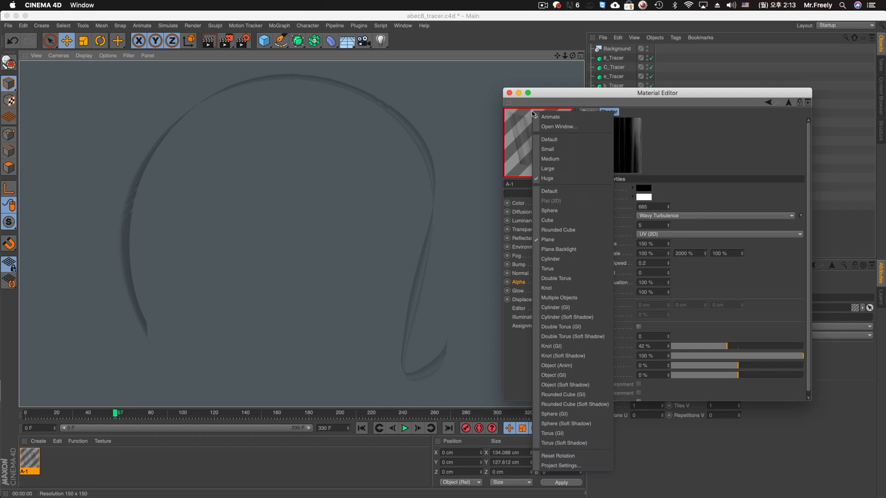
pyautogui.click(556, 119)
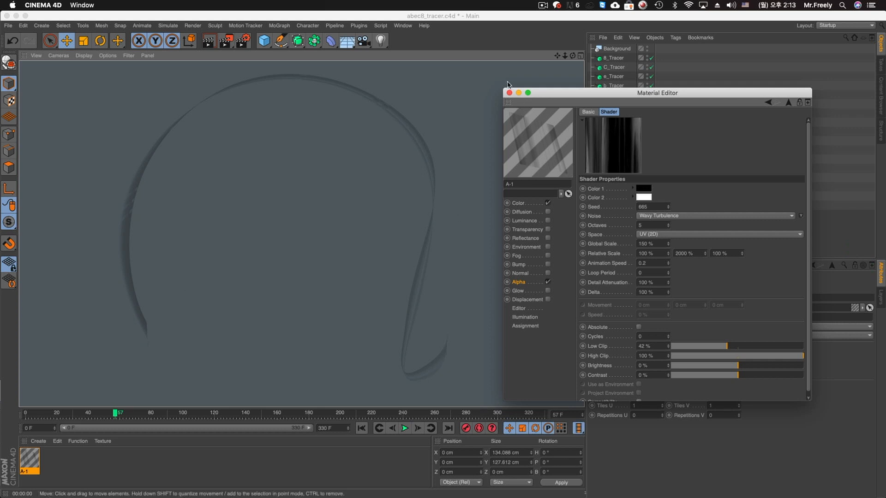
# Close the Material Editor and bring up the A-1_Sweep object's properties with its Scale curve for editing
pyautogui.click(286, 225)
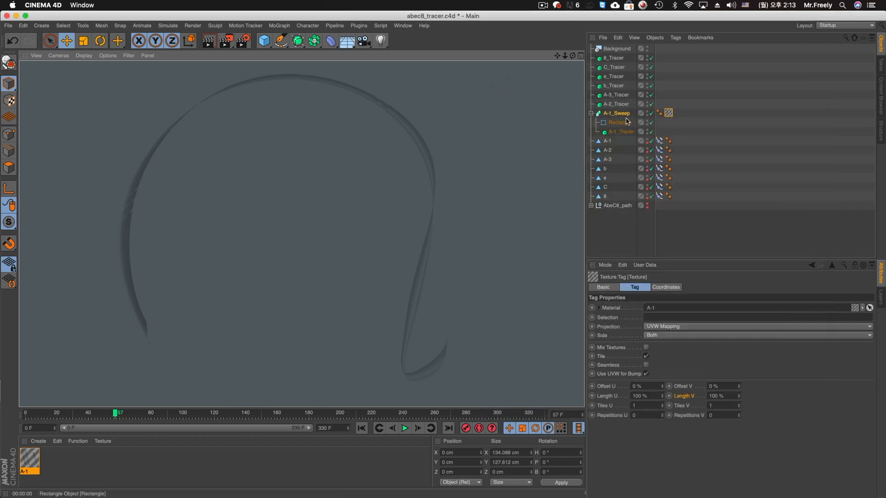
pyautogui.click(617, 104)
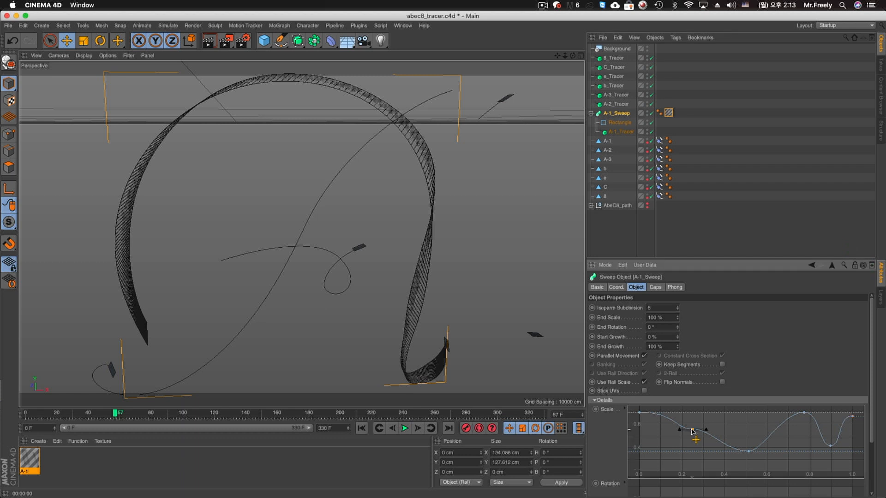
# Raise the point near 0.25 on A-1_Sweep's Scale curve and preview the ribbon with a viewport render
pyautogui.click(692, 423)
pyautogui.moveTo(691, 423); pyautogui.dragTo(679, 432)
pyautogui.scroll(-3, 682, 444)
pyautogui.press('super+r')
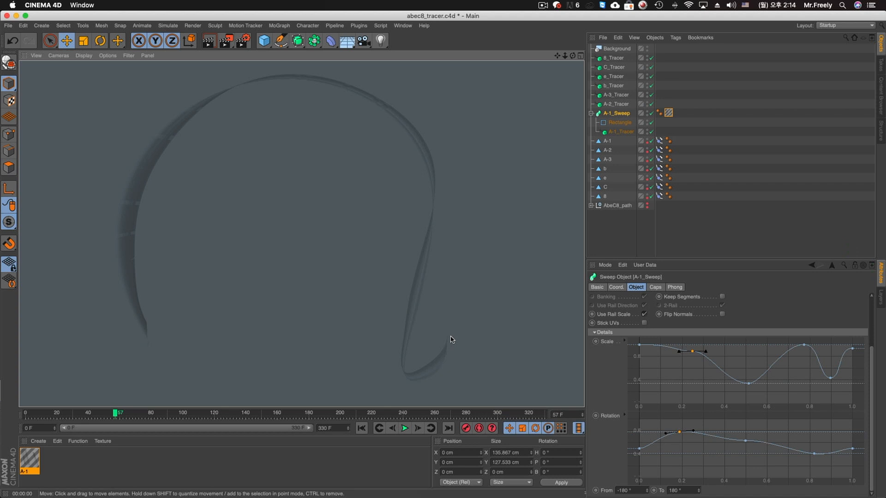
# Lower the first peak near 0.2 on the sweep's Rotation curve and render the viewport to check the twist
pyautogui.click(679, 434)
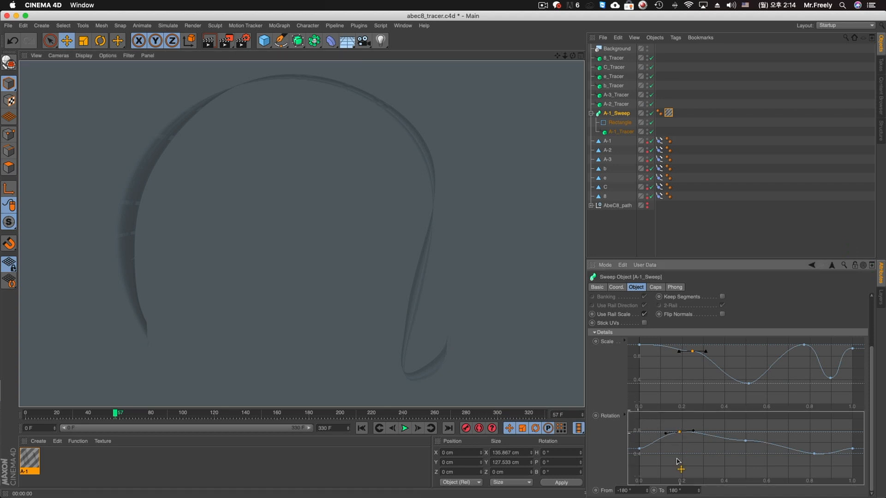
pyautogui.moveTo(680, 434); pyautogui.dragTo(677, 453)
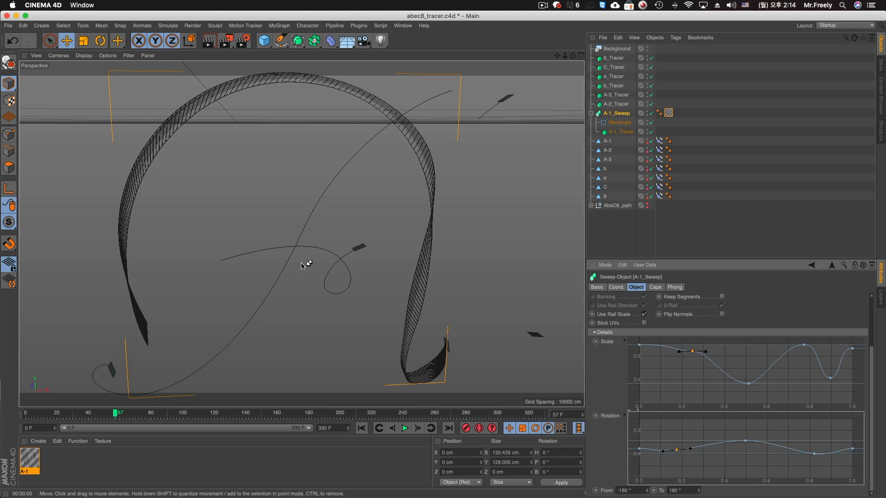
pyautogui.press('super+r')
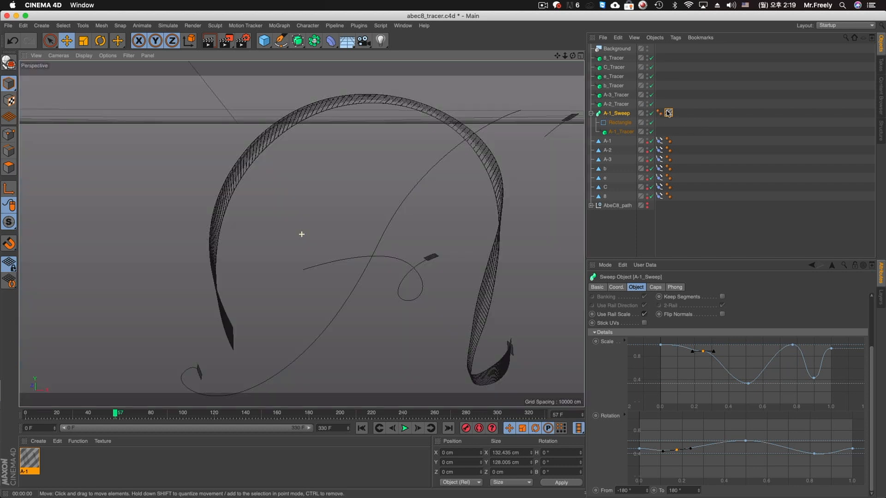
pyautogui.keyDown('alt'); pyautogui.moveTo(302, 180); pyautogui.dragTo(346, 170); pyautogui.keyUp('alt')
pyautogui.keyDown('alt'); pyautogui.moveTo(383, 179); pyautogui.dragTo(310, 203, button='middle'); pyautogui.keyUp('alt')
pyautogui.keyDown('alt'); pyautogui.moveTo(309, 218); pyautogui.dragTo(301, 234, button='right'); pyautogui.keyUp('alt')
pyautogui.keyDown('alt'); pyautogui.moveTo(300, 234); pyautogui.dragTo(394, 191, button='middle'); pyautogui.keyUp('alt')
pyautogui.keyDown('alt'); pyautogui.moveTo(372, 188); pyautogui.dragTo(394, 191, button='right'); pyautogui.keyUp('alt')
pyautogui.hotkey('ctrl', 'r')
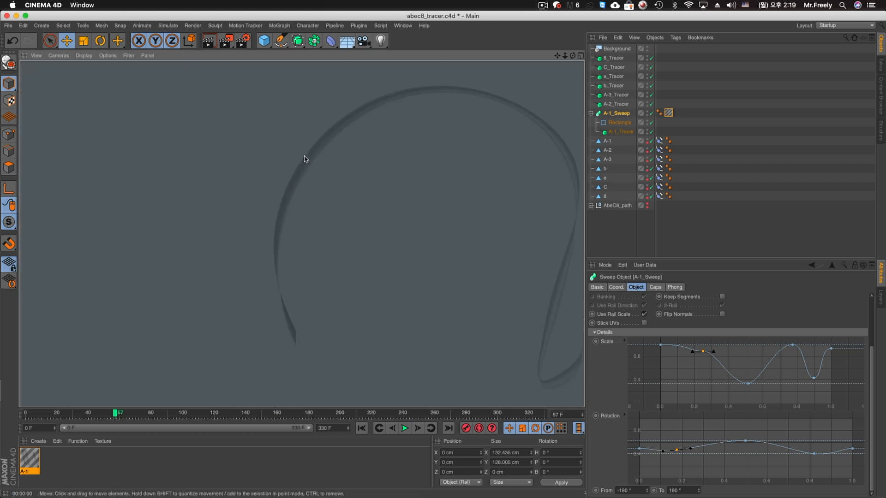
# Set the width of the A-1_Sweep's Rectangle profile to 0.05 cm and render the viewport
pyautogui.click(669, 113)
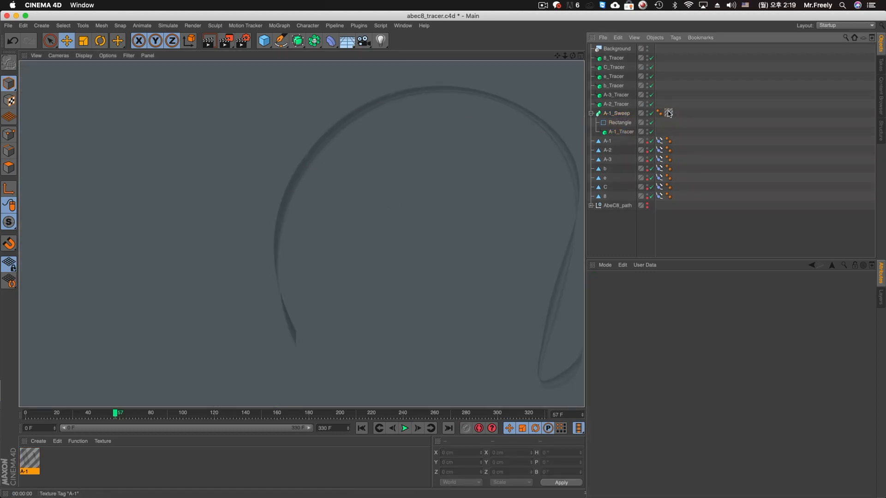
pyautogui.click(614, 113)
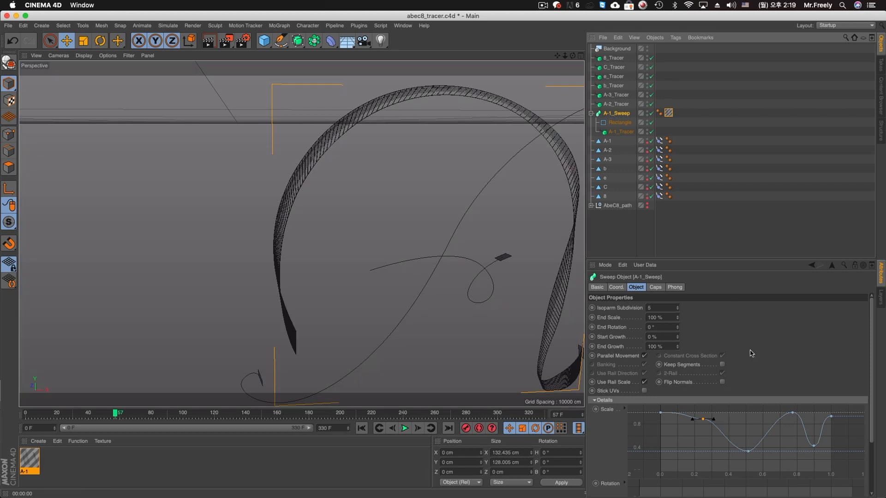
pyautogui.click(609, 123)
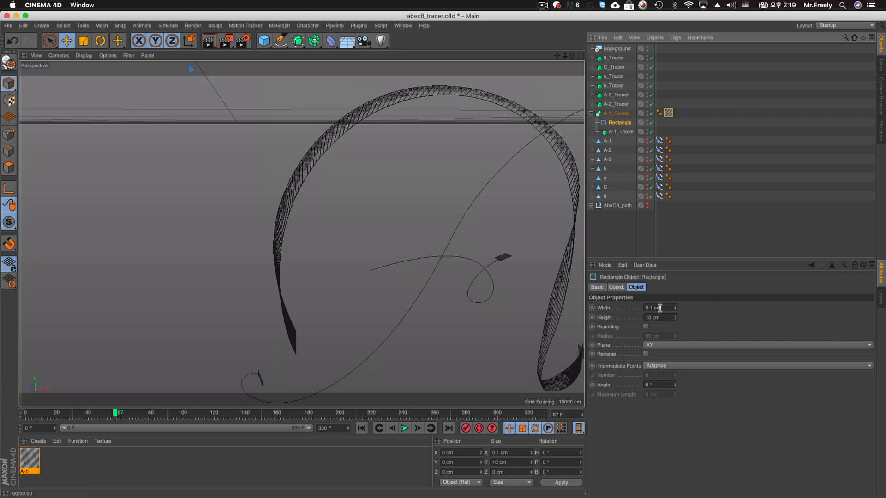
pyautogui.click(662, 308)
pyautogui.write('0')
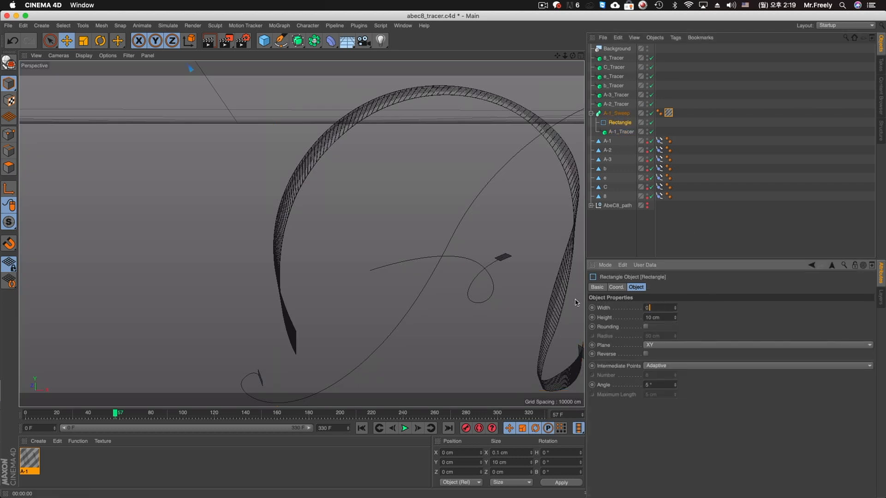
pyautogui.write('.05')
pyautogui.press('Return')
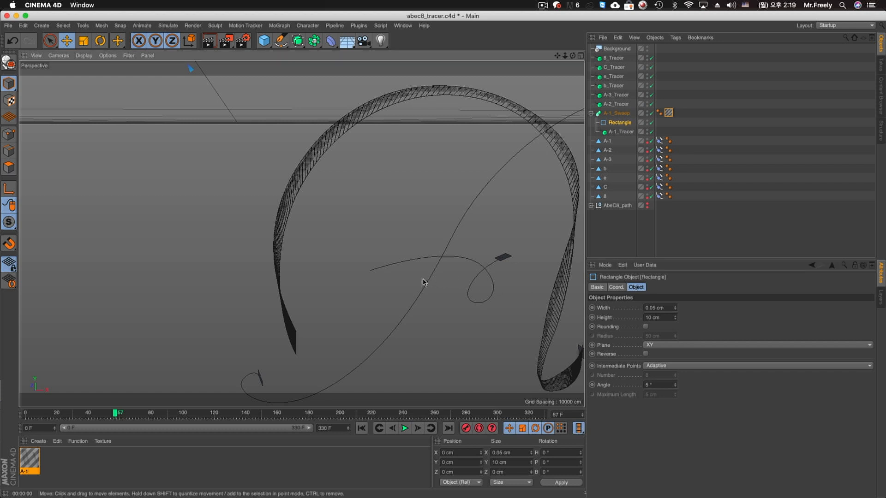
pyautogui.hotkey('ctrl', 'r')
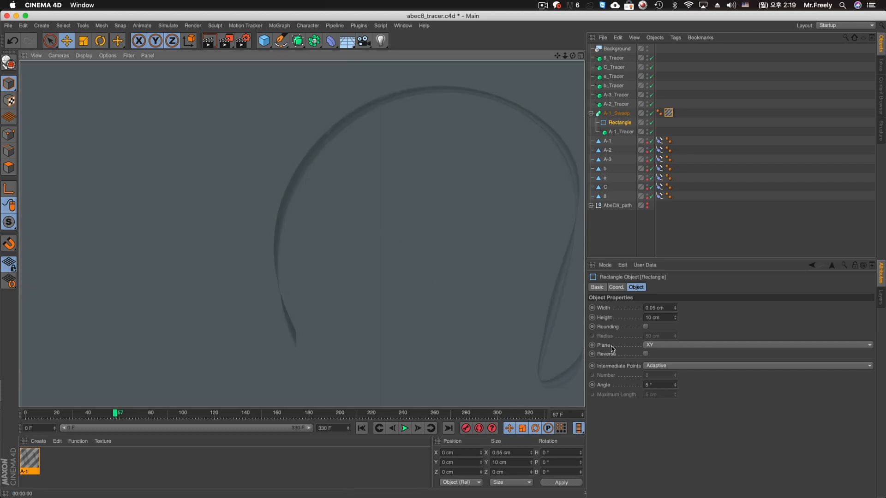
# Set the Rectangle profile's plane to ZY and render the viewport
pyautogui.click(657, 345)
pyautogui.click(662, 364)
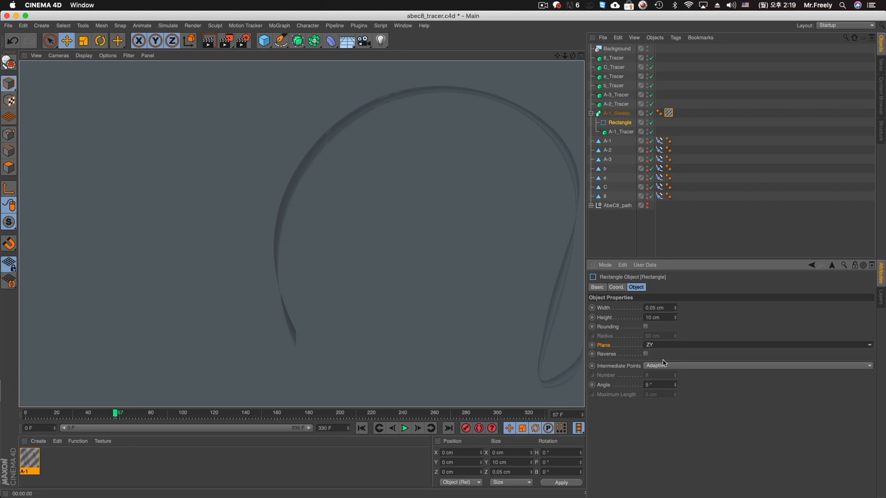
pyautogui.hotkey('ctrl', 'r')
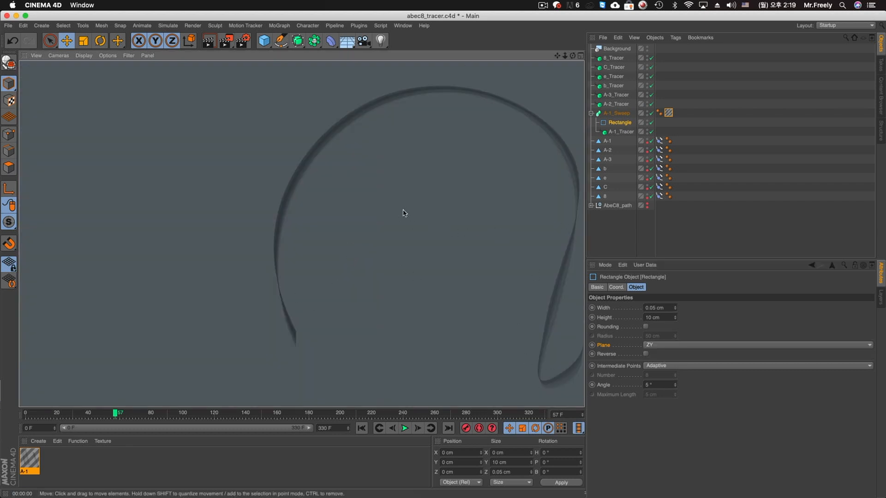
# Examine the rendered ribbon as a whole and close up at the curled end of its descending stroke
pyautogui.click(442, 186)
pyautogui.keyDown('alt'); pyautogui.moveTo(351, 181); pyautogui.dragTo(349, 178, button='middle'); pyautogui.keyUp('alt')
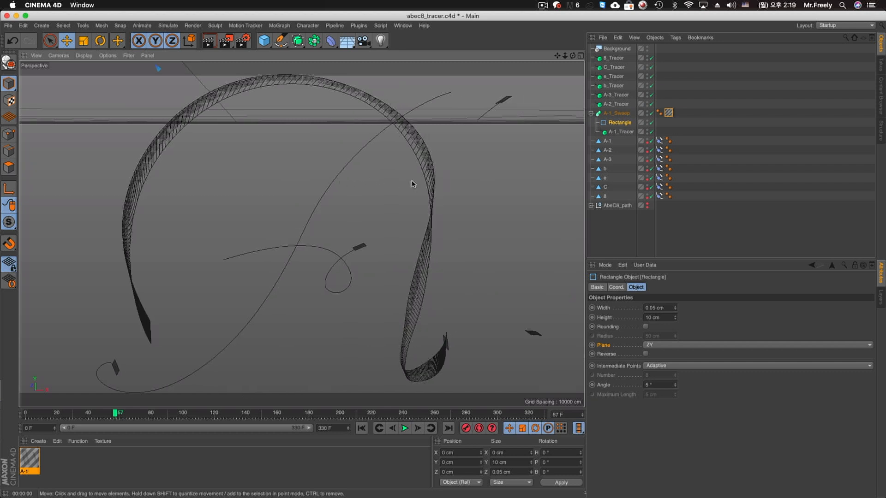
pyautogui.scroll(-5, 412, 181)
pyautogui.scroll(2, 385, 187)
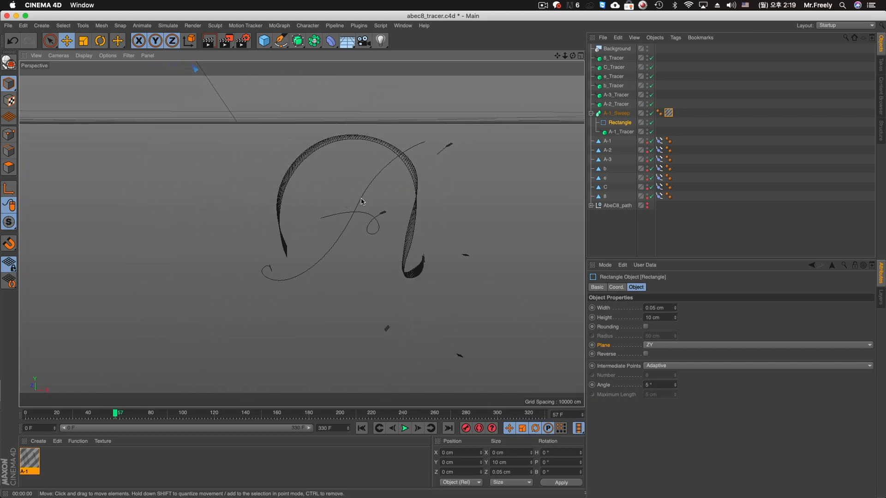
pyautogui.press('super+r')
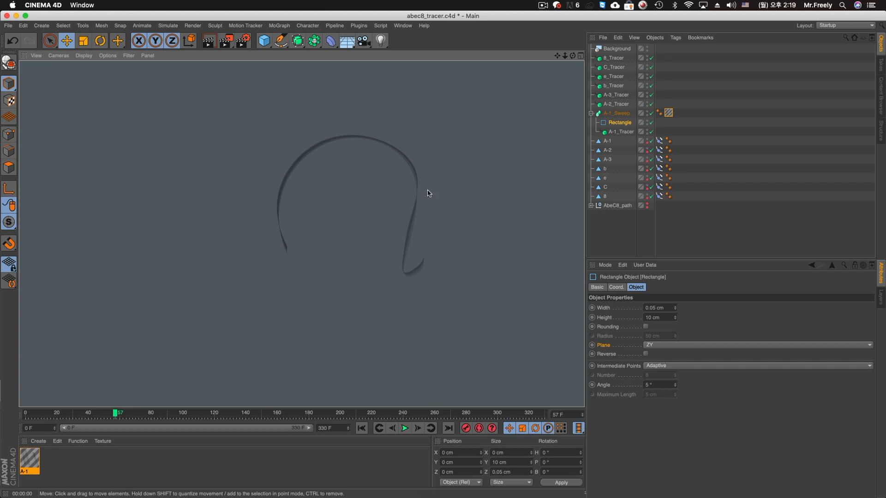
pyautogui.click(411, 186)
pyautogui.moveTo(395, 190)
pyautogui.keyDown('alt'); pyautogui.mouseDown(button='right')
pyautogui.moveTo(472, 189)
pyautogui.moveTo(412, 191)
pyautogui.mouseUp(button='right'); pyautogui.keyUp('alt')
pyautogui.keyDown('alt'); pyautogui.moveTo(351, 218); pyautogui.dragTo(357, 213, button='middle'); pyautogui.keyUp('alt')
pyautogui.moveTo(344, 213)
pyautogui.keyDown('alt'); pyautogui.mouseDown(button='right')
pyautogui.moveTo(381, 218)
pyautogui.moveTo(485, 374)
pyautogui.mouseUp(button='right'); pyautogui.keyUp('alt')
pyautogui.keyDown('alt'); pyautogui.moveTo(504, 328); pyautogui.dragTo(535, 328, button='right'); pyautogui.keyUp('alt')
pyautogui.keyDown('alt'); pyautogui.moveTo(500, 311); pyautogui.dragTo(419, 294, button='middle'); pyautogui.keyUp('alt')
pyautogui.moveTo(464, 307)
pyautogui.keyDown('alt'); pyautogui.mouseDown(button='right')
pyautogui.moveTo(524, 303)
pyautogui.moveTo(475, 315)
pyautogui.mouseUp(button='right'); pyautogui.keyUp('alt')
pyautogui.keyDown('alt'); pyautogui.moveTo(463, 318); pyautogui.dragTo(476, 298, button='middle'); pyautogui.keyUp('alt')
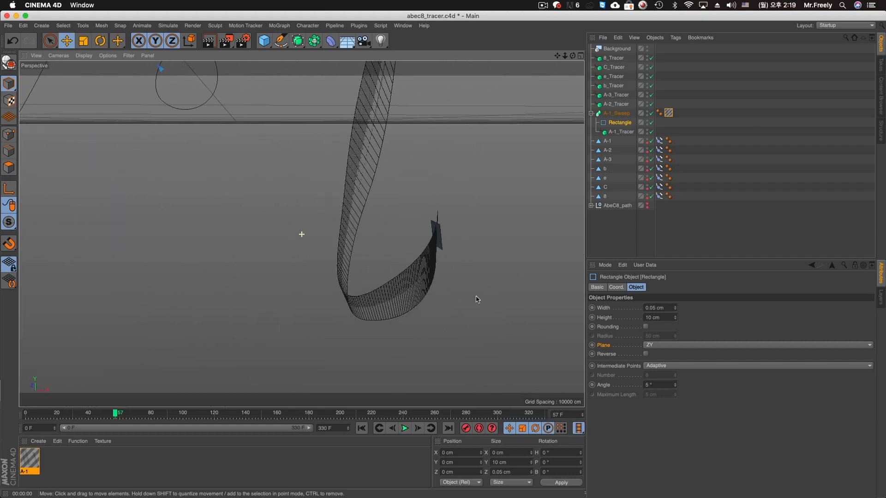
pyautogui.press('super+r')
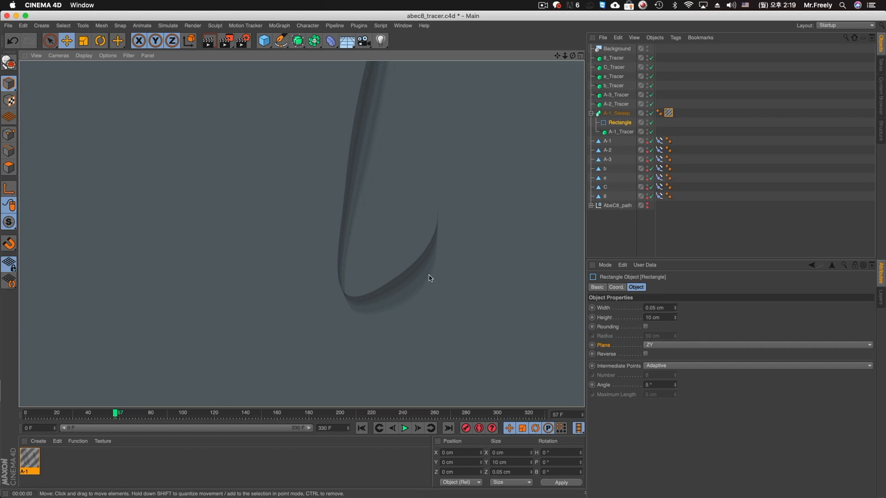
# Add a Gradient shader above the Noise layer in material A-1's Alpha channel
pyautogui.click(30, 466)
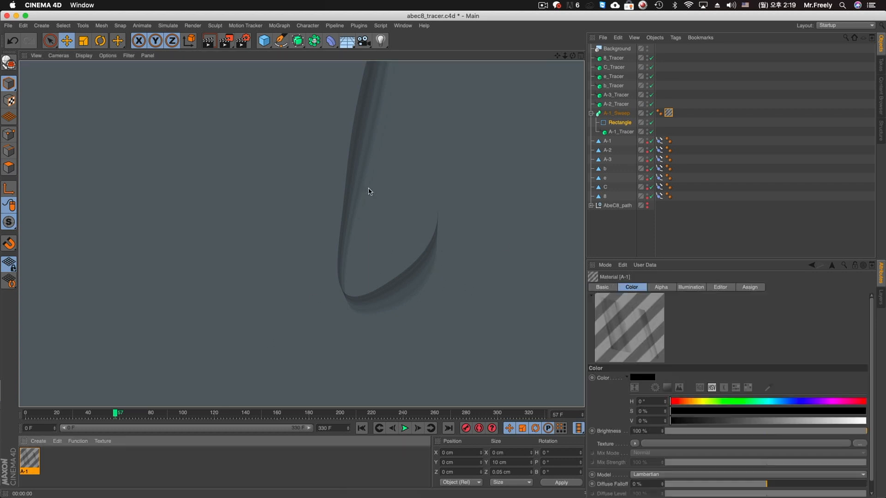
pyautogui.doubleClick(21, 462)
pyautogui.moveTo(383, 66); pyautogui.dragTo(717, 125)
pyautogui.click(604, 227)
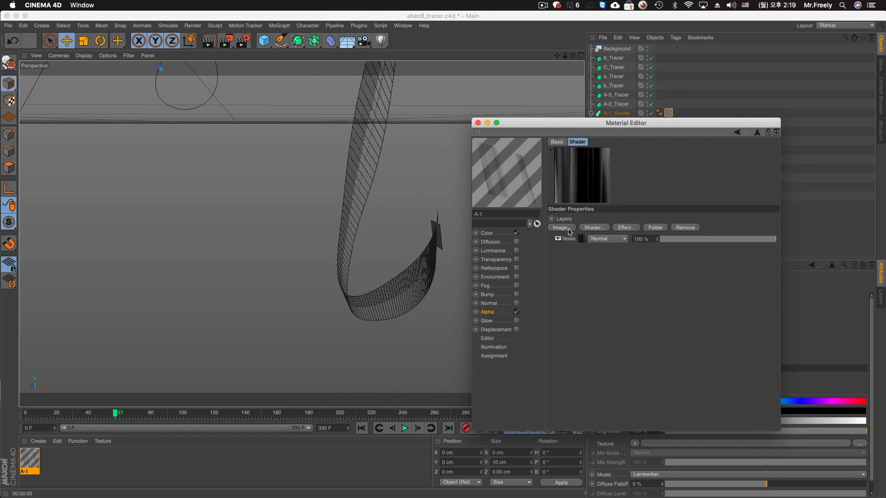
pyautogui.click(569, 227)
pyautogui.click(607, 417)
pyautogui.click(596, 229)
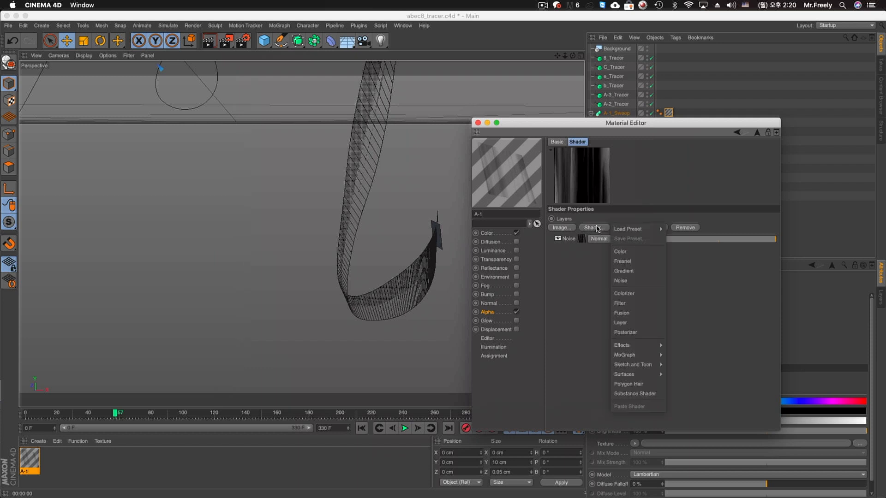
pyautogui.click(644, 271)
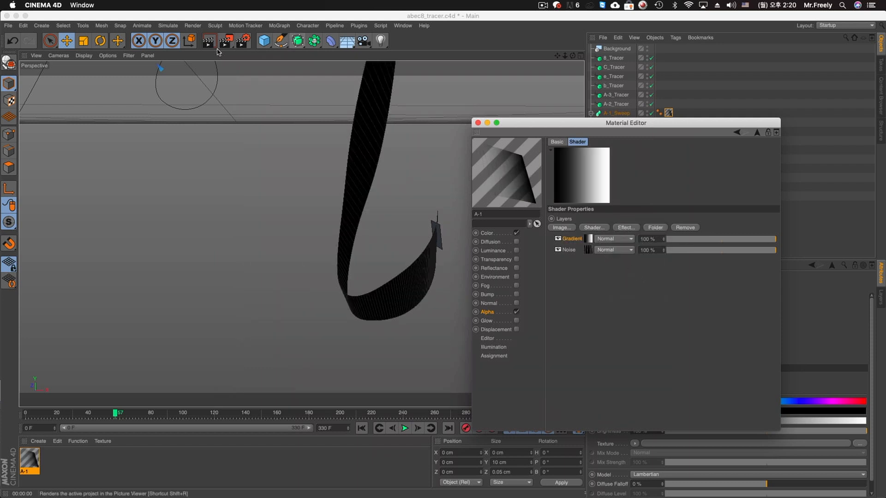
# Set the Gradient layer's blend mode to Multiply and preview the ribbon in a viewport render
pyautogui.click(373, 158)
pyautogui.click(616, 242)
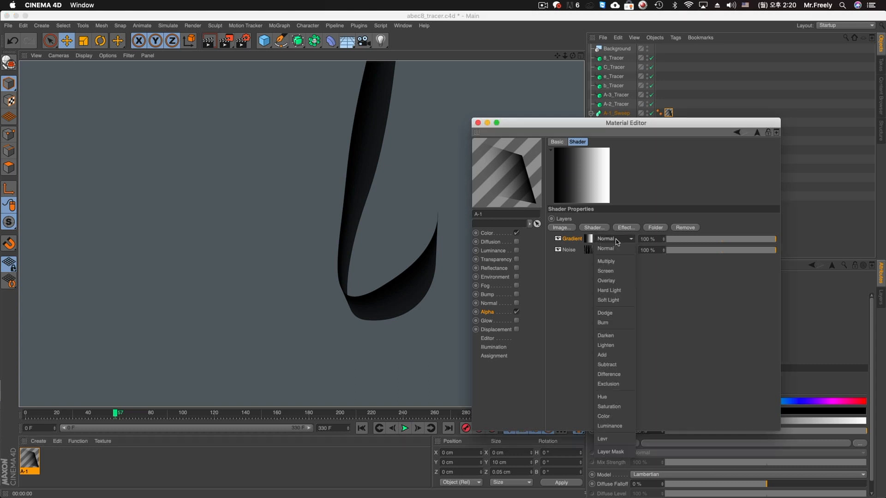
pyautogui.click(614, 266)
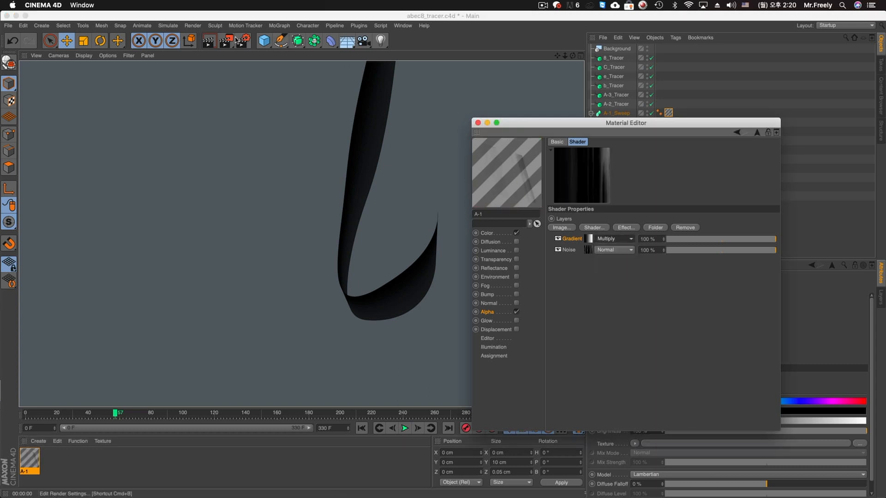
pyautogui.click(212, 41)
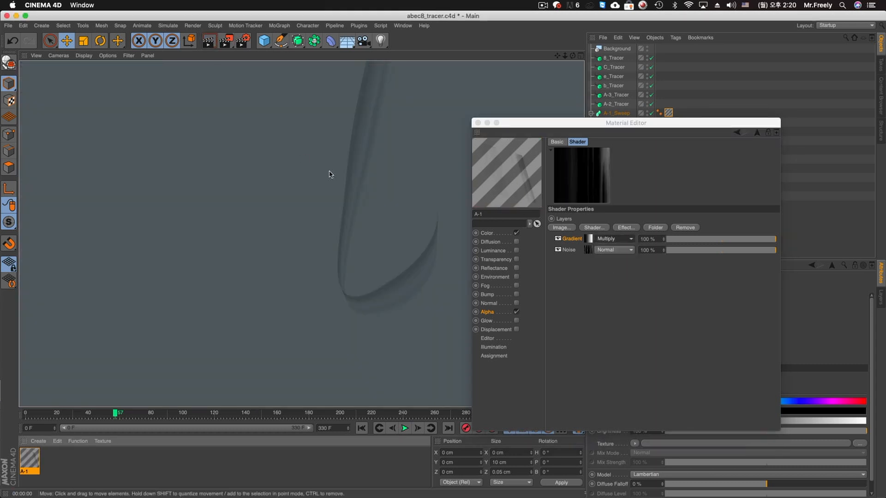
# Reverse the alpha gradient to run from white to black and move its black knot to about the middle
pyautogui.click(590, 240)
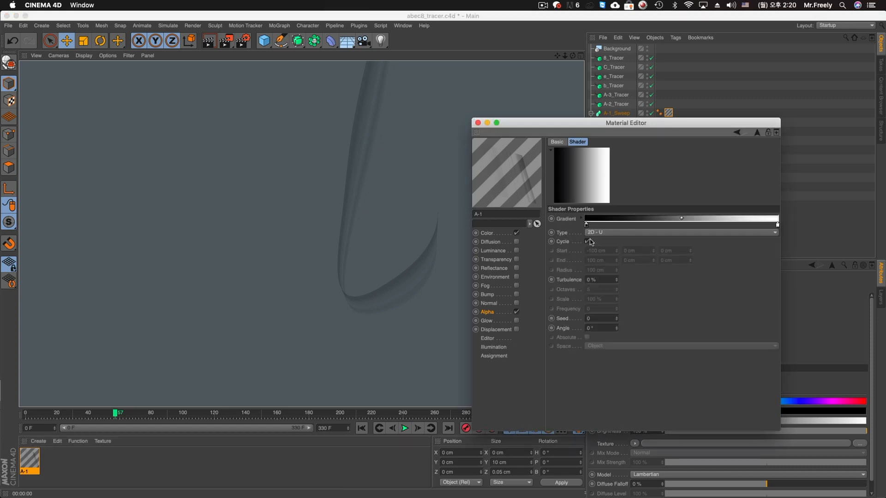
pyautogui.moveTo(586, 225)
pyautogui.mouseDown()
pyautogui.moveTo(749, 226)
pyautogui.moveTo(586, 225)
pyautogui.mouseUp()
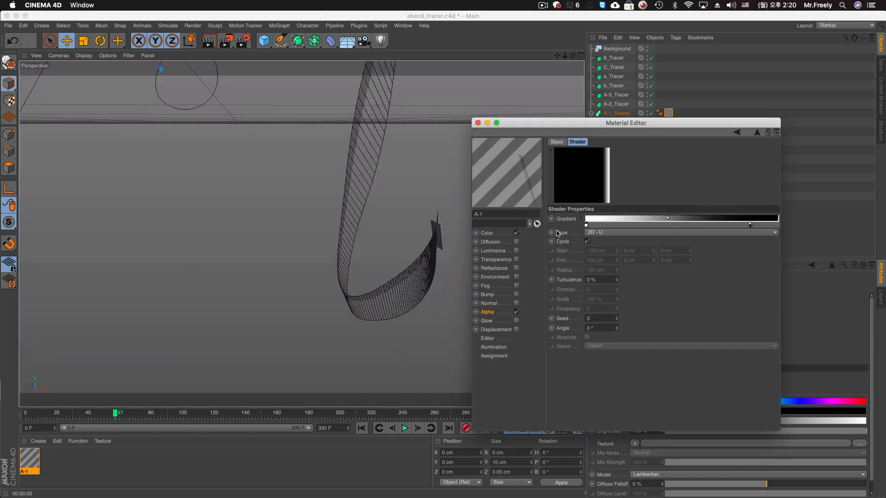
pyautogui.click(213, 42)
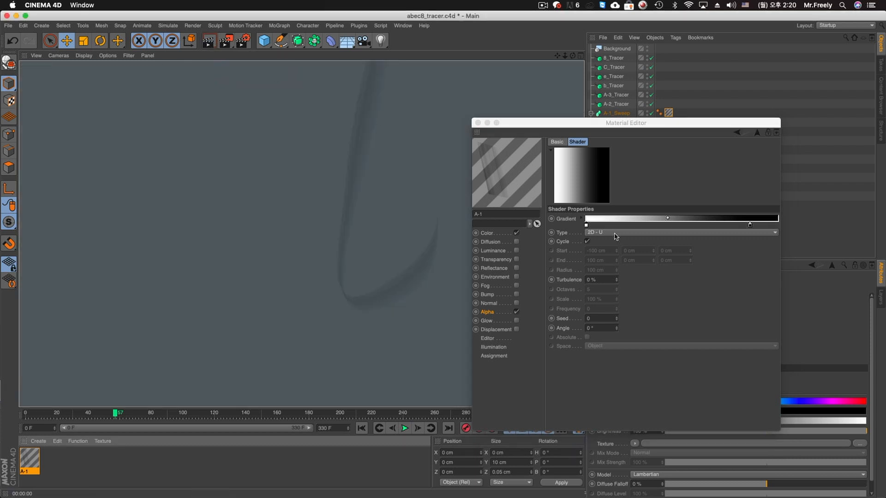
pyautogui.moveTo(750, 226); pyautogui.dragTo(687, 225)
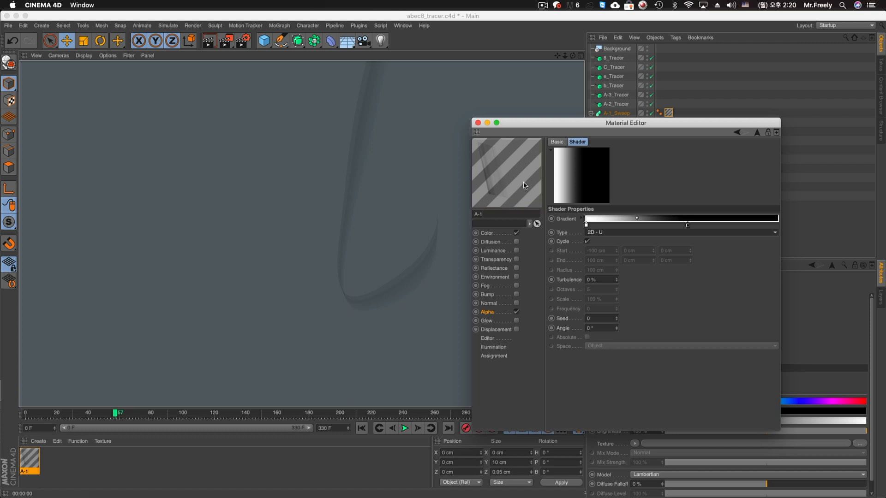
# Switch the material preview to a flat shape and render the ribbon with the adjusted gradient
pyautogui.rightClick(510, 171)
pyautogui.click(528, 217)
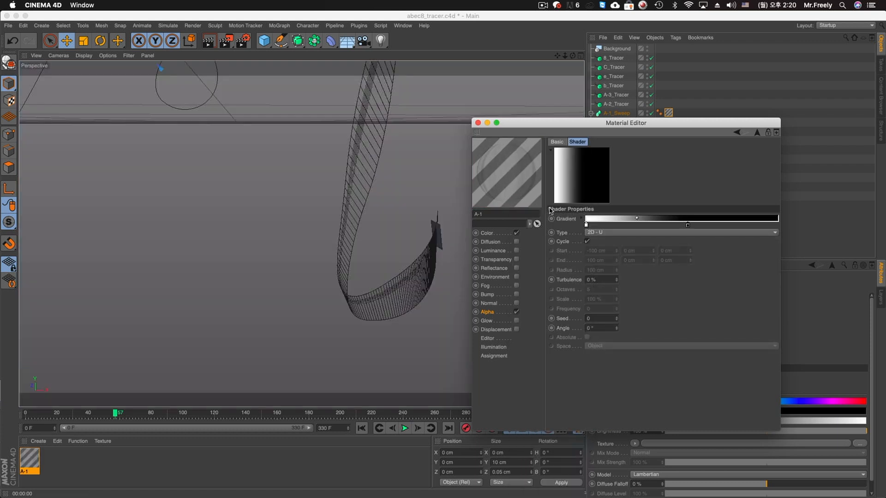
pyautogui.rightClick(494, 168)
pyautogui.click(534, 267)
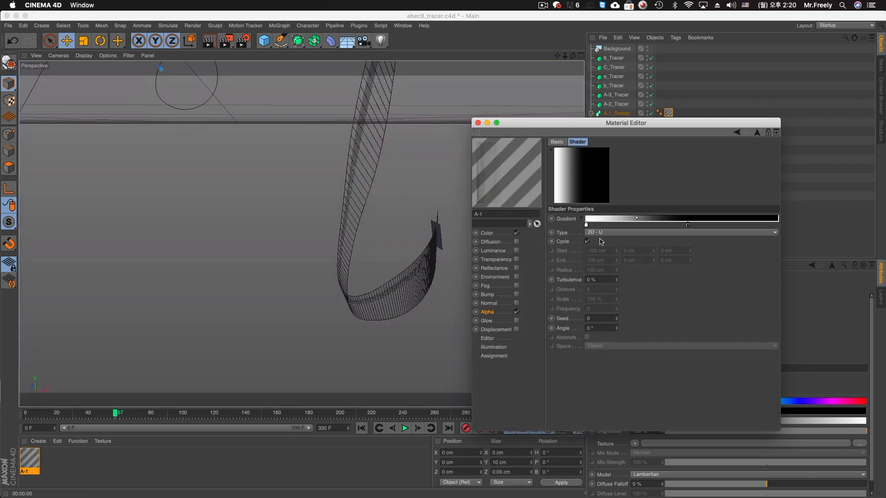
pyautogui.click(209, 41)
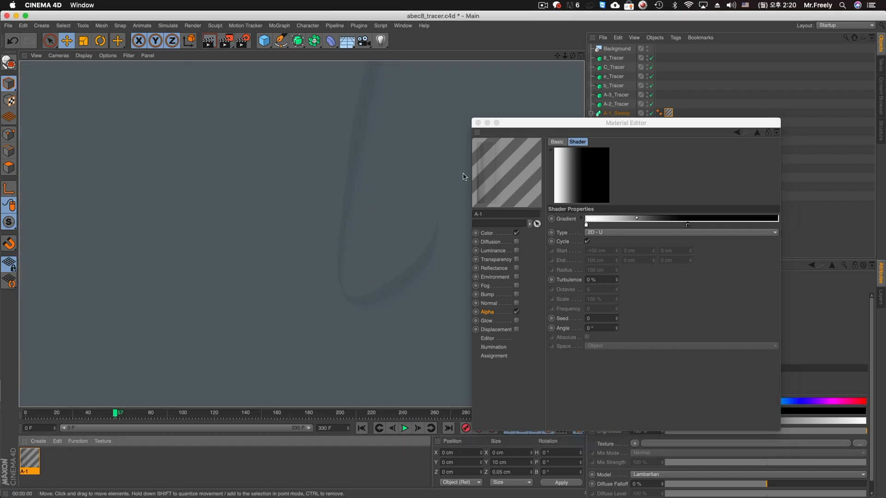
# Set the gradient's type to 2D - V and flip its colours so white sits at the far end
pyautogui.click(613, 233)
pyautogui.click(609, 251)
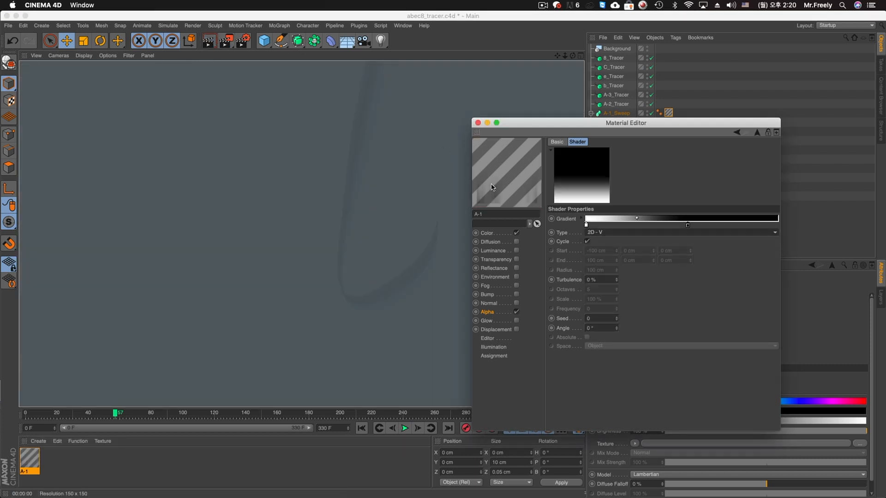
pyautogui.click(209, 40)
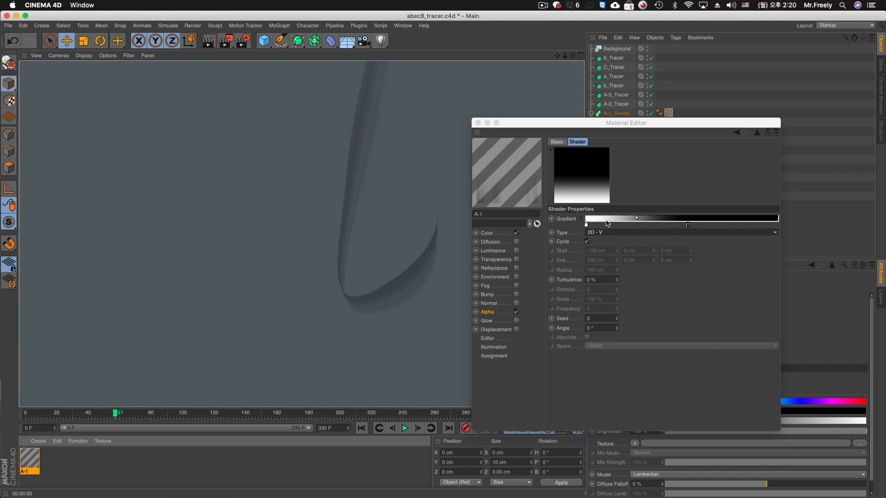
pyautogui.rightClick(726, 229)
pyautogui.click(743, 234)
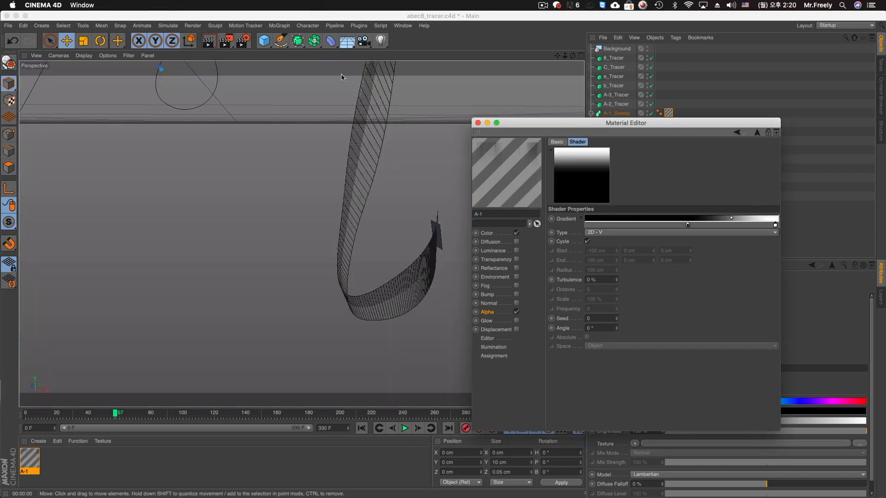
# Render the viewport and move the alpha gradient's black knot to the very start of the gradient
pyautogui.click(211, 42)
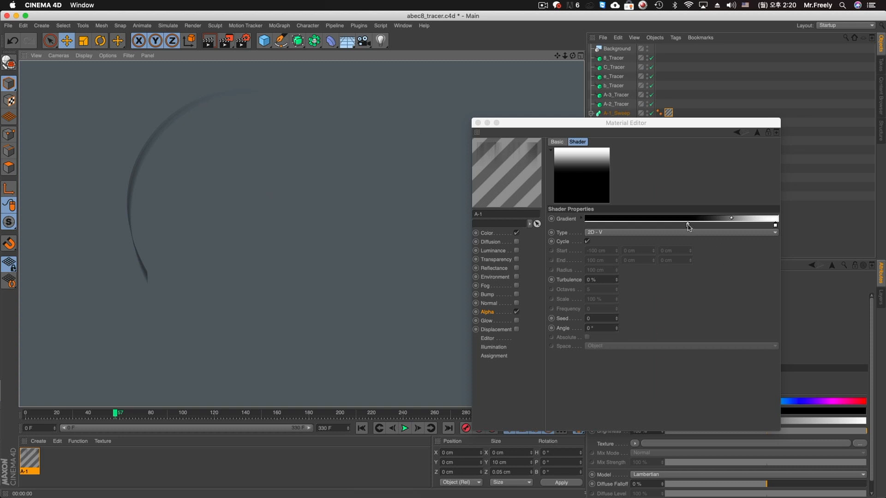
pyautogui.moveTo(688, 225); pyautogui.dragTo(546, 228)
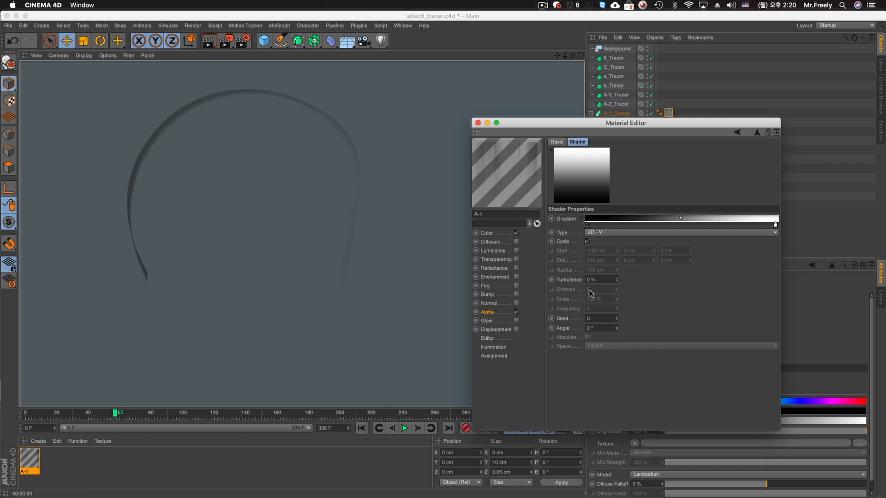
# Hide the Gradient layer in the alpha's Layer shader and render the ribbon with only the noise
pyautogui.click(489, 312)
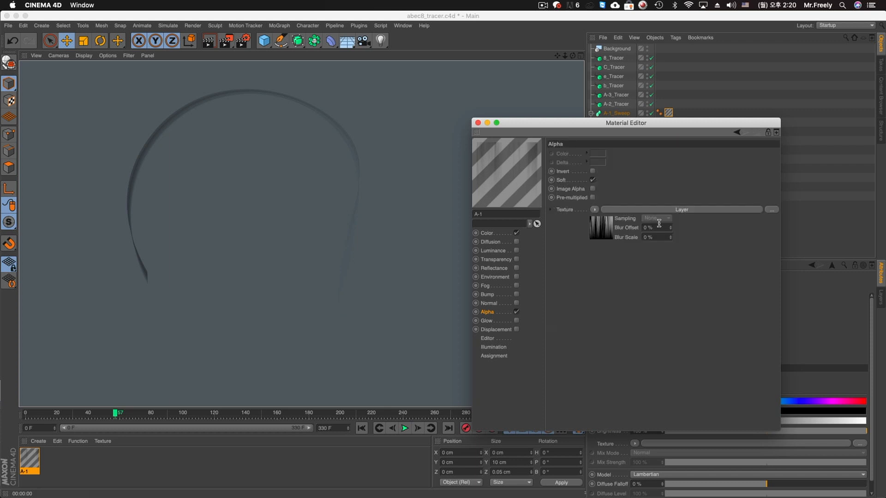
pyautogui.click(585, 226)
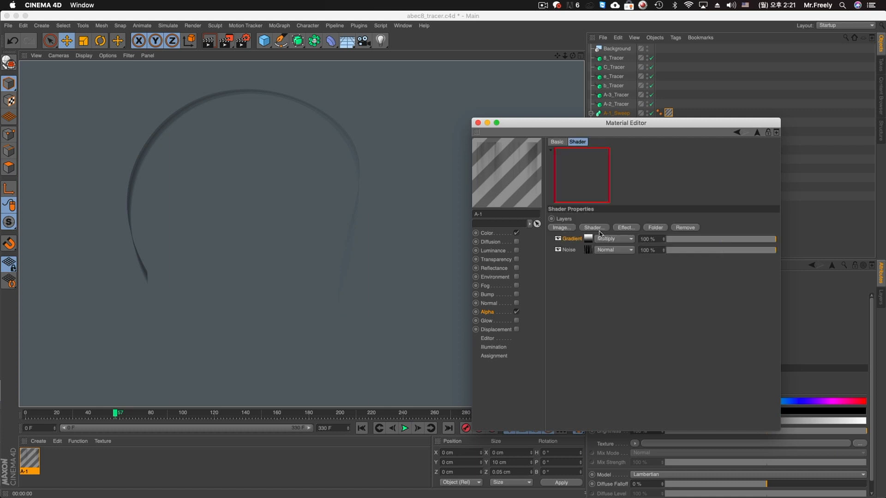
pyautogui.click(558, 239)
pyautogui.click(208, 42)
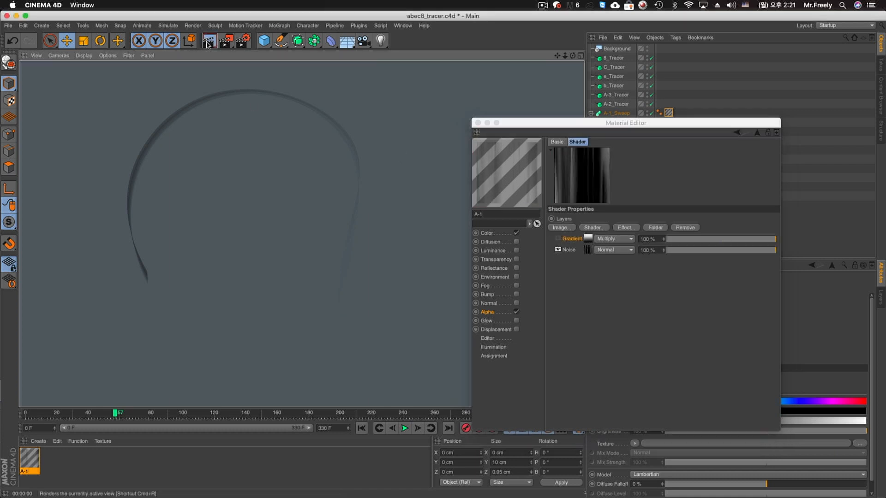
pyautogui.click(478, 123)
pyautogui.click(400, 230)
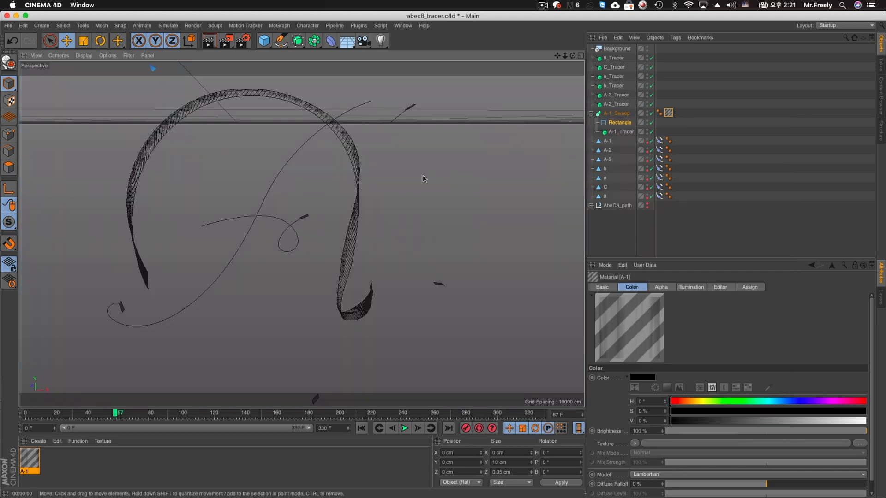
# Make a Full Render preview of A-1_Sweep's animation from frame 0 to 80 at 1920 pixels wide
pyautogui.keyDown('alt'); pyautogui.moveTo(476, 183); pyautogui.dragTo(553, 181, button='middle'); pyautogui.keyUp('alt')
pyautogui.click(612, 113)
pyautogui.keyDown('alt'); pyautogui.moveTo(483, 135); pyautogui.dragTo(456, 150, button='middle'); pyautogui.keyUp('alt')
pyautogui.moveTo(440, 169)
pyautogui.keyDown('alt'); pyautogui.mouseDown(button='right')
pyautogui.moveTo(486, 177)
pyautogui.moveTo(450, 175)
pyautogui.mouseUp(button='right'); pyautogui.keyUp('alt')
pyautogui.moveTo(445, 172)
pyautogui.keyDown('alt'); pyautogui.mouseDown(button='middle')
pyautogui.moveTo(392, 168)
pyautogui.moveTo(402, 164)
pyautogui.mouseUp(button='middle'); pyautogui.keyUp('alt')
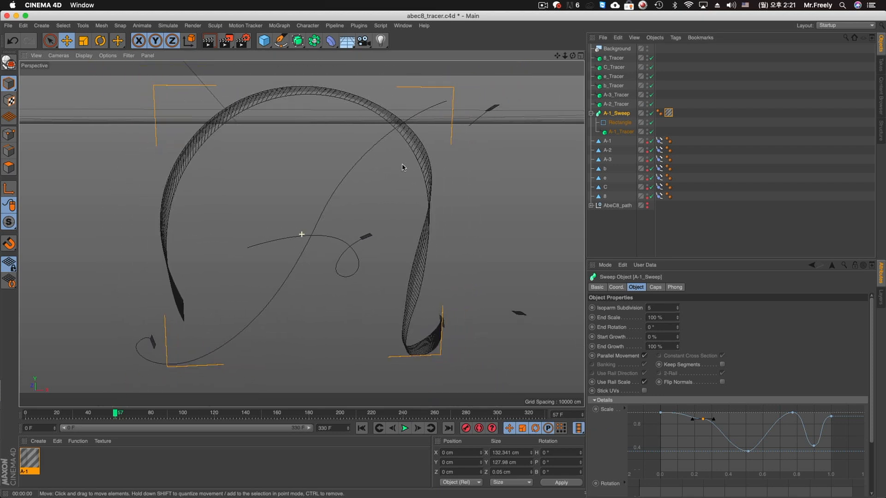
pyautogui.click(227, 42)
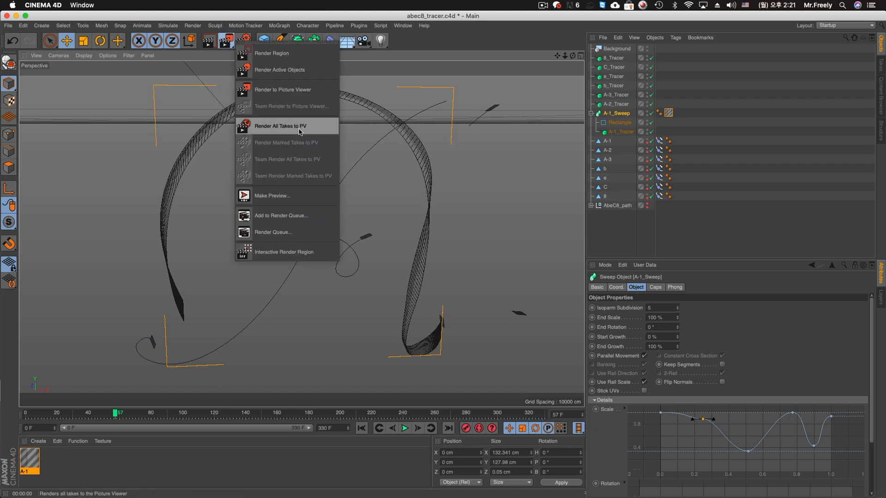
pyautogui.click(295, 196)
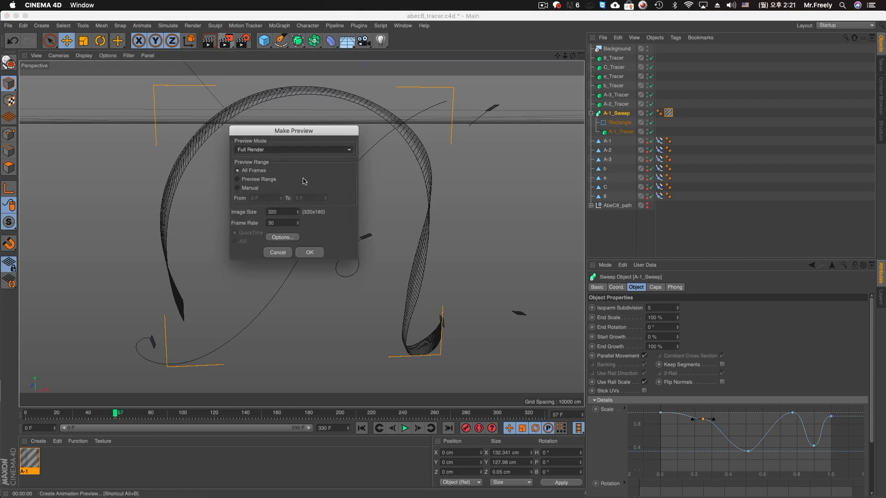
pyautogui.click(250, 188)
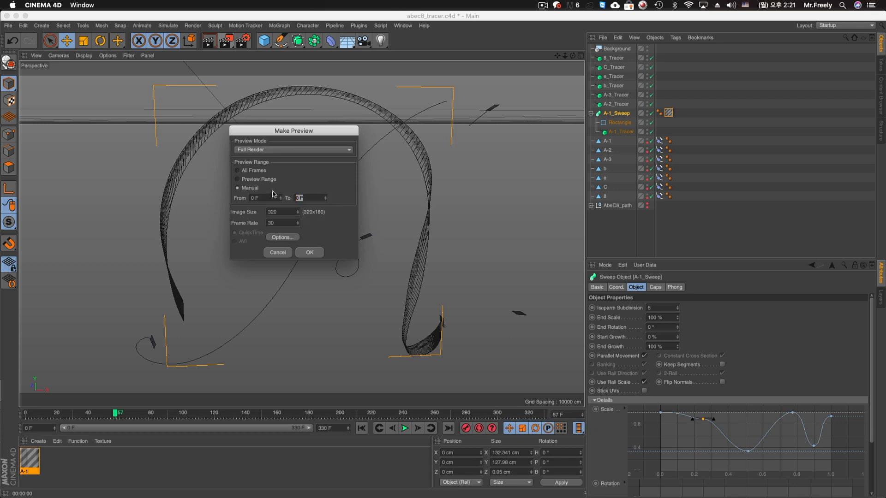
pyautogui.doubleClick(277, 210)
pyautogui.press('Return')
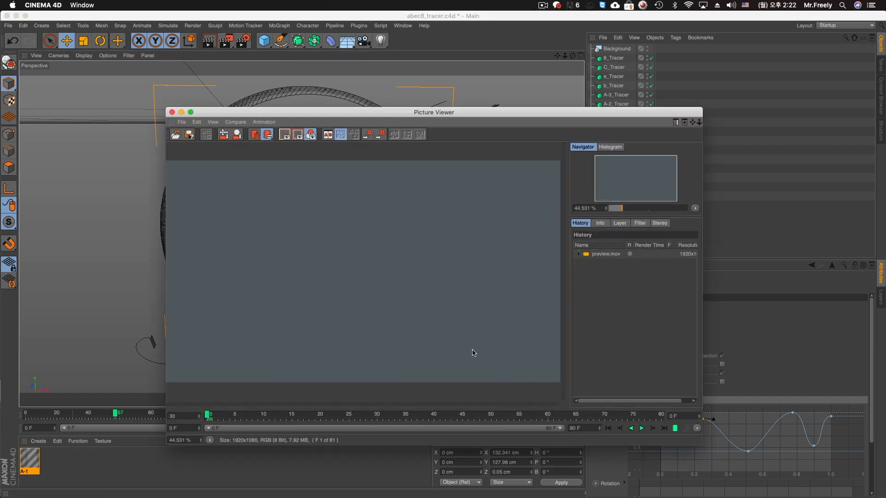
# Play back the rendered preview in the Picture Viewer and inspect the moving ribbon up close
pyautogui.click(674, 428)
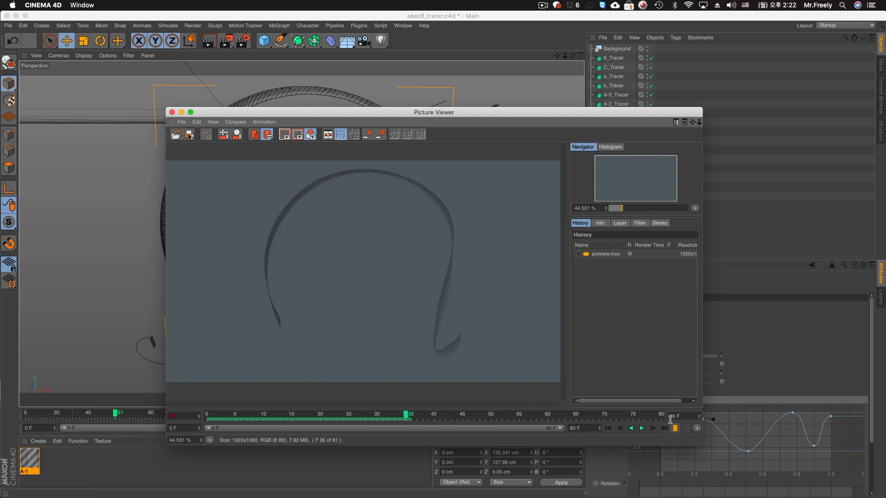
pyautogui.click(643, 429)
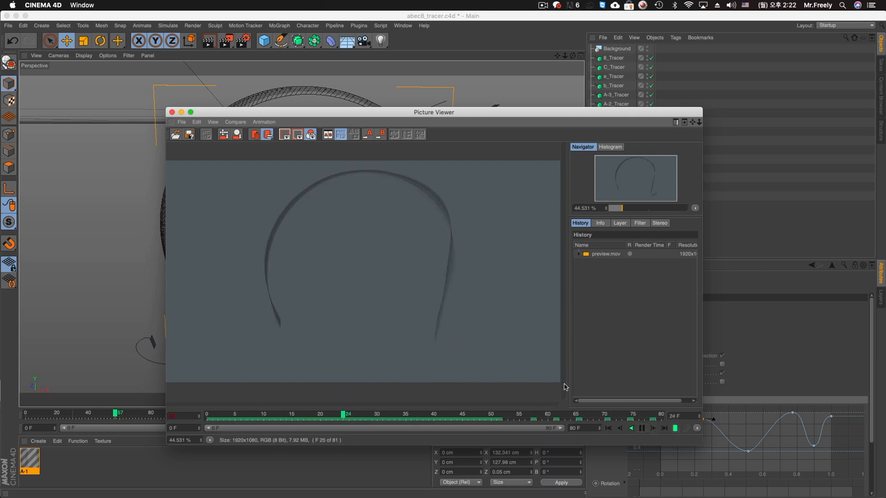
pyautogui.scroll(5, 459, 277)
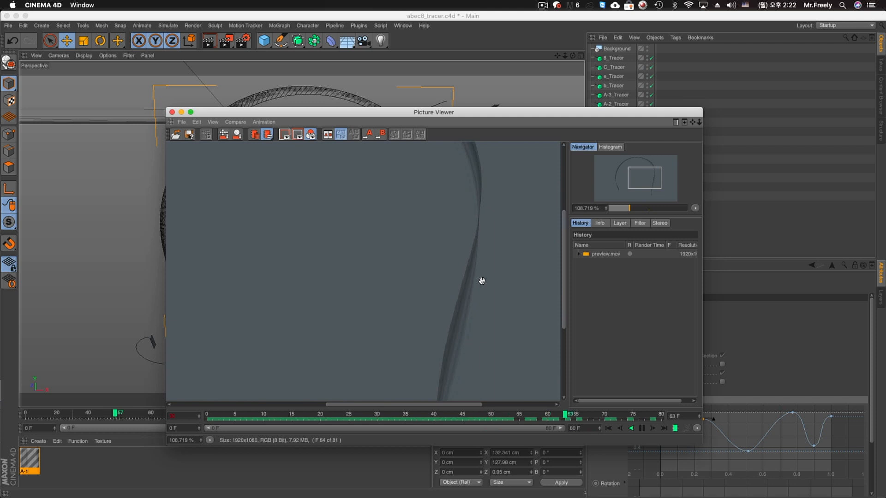
pyautogui.press('super+w')
# Set the Animation Speed of the A-1 material's alpha noise to 1
pyautogui.doubleClick(668, 115)
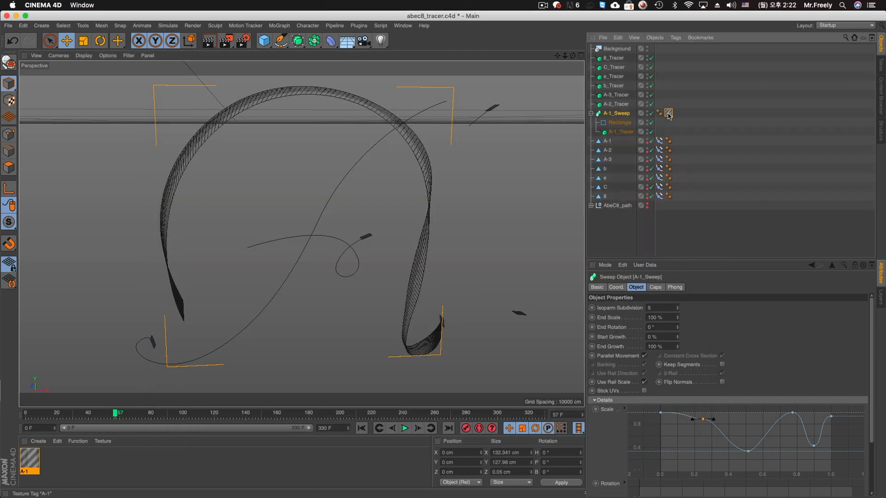
pyautogui.doubleClick(25, 460)
pyautogui.click(278, 174)
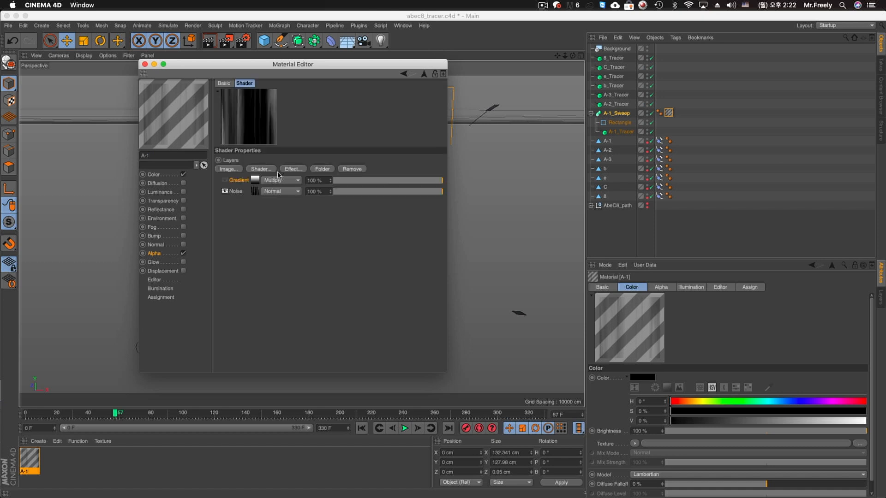
pyautogui.click(255, 192)
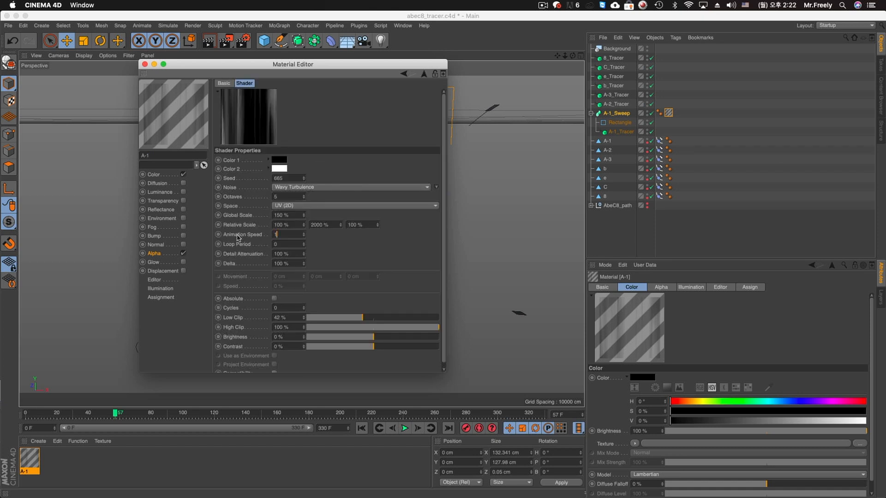
pyautogui.press('Return')
# Toggle the noise shader preview's animation to check the motion, leaving it switched off
pyautogui.moveTo(281, 65); pyautogui.dragTo(551, 158)
pyautogui.rightClick(511, 213)
pyautogui.click(536, 145)
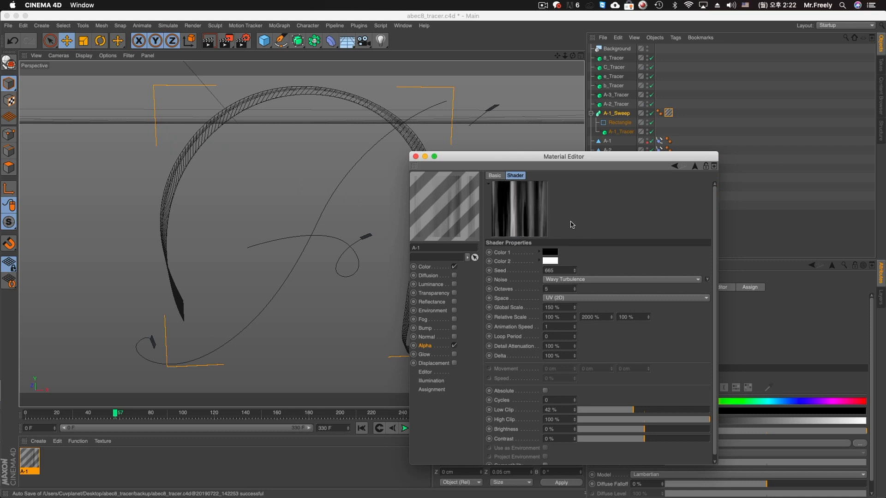
pyautogui.rightClick(529, 207)
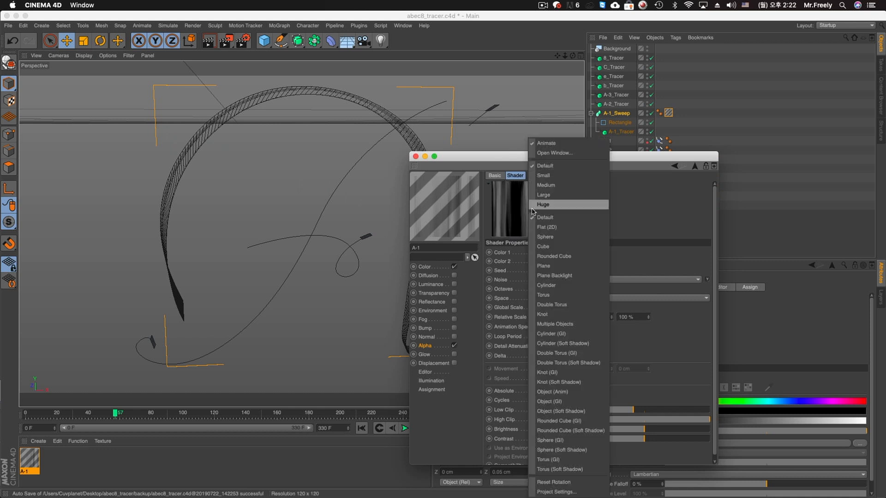
pyautogui.click(551, 143)
# Try the Voronoi 1 and Voronoi 2 noise types for the alpha, rendering the viewport with each
pyautogui.click(577, 279)
pyautogui.click(580, 459)
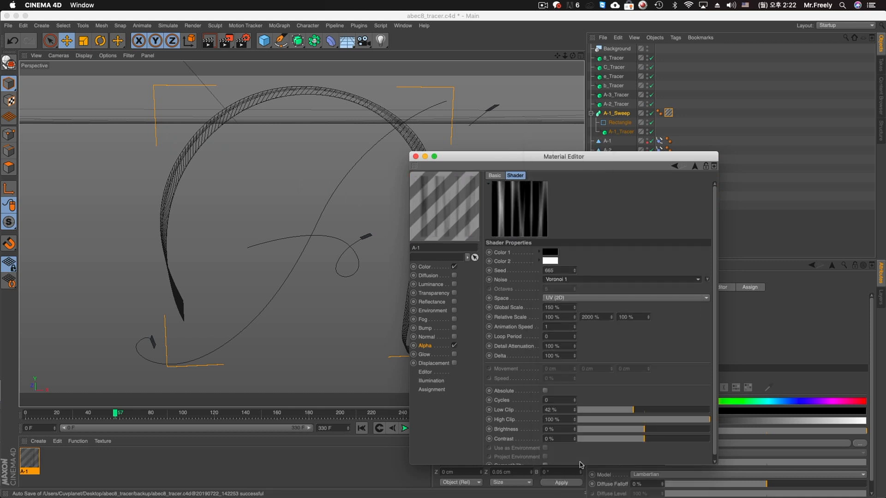
pyautogui.press('super+r')
pyautogui.moveTo(480, 156); pyautogui.dragTo(594, 95)
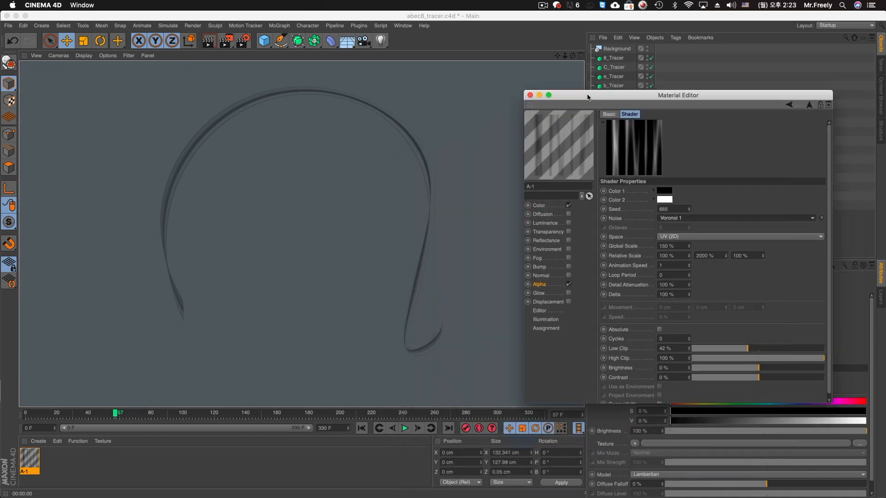
pyautogui.click(687, 218)
pyautogui.click(682, 475)
pyautogui.press('super+r')
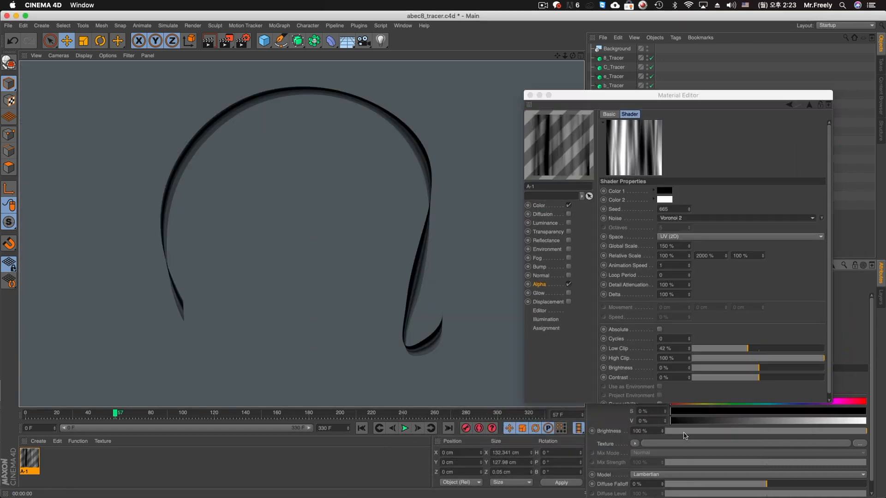
# Compare the Voronoi 3 and Wavy Turbulence noise types by rendering the ribbon with each
pyautogui.click(712, 218)
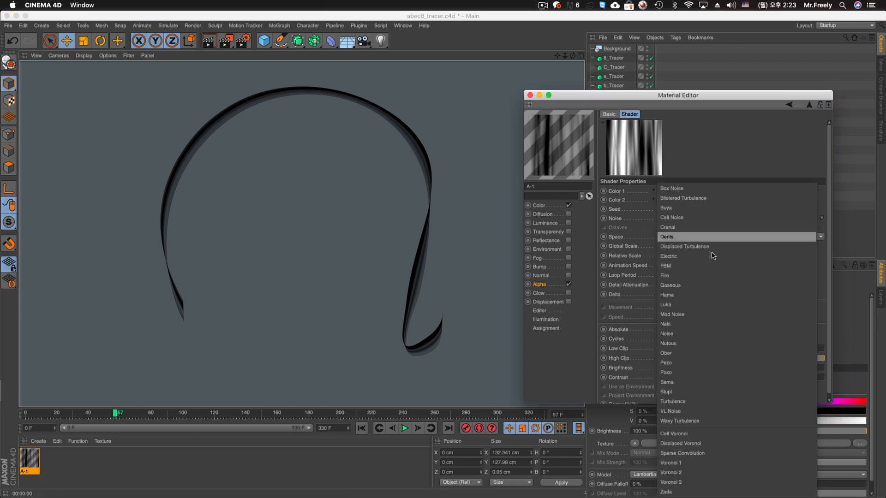
pyautogui.click(704, 481)
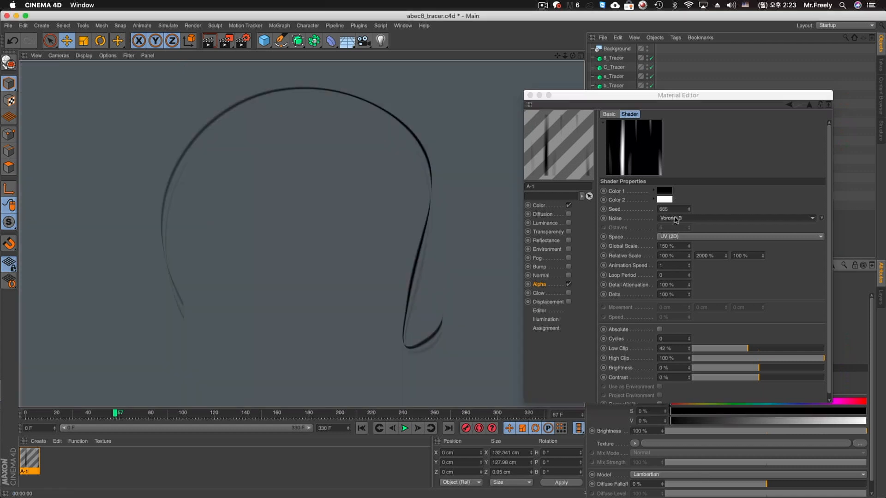
pyautogui.click(675, 219)
pyautogui.click(697, 419)
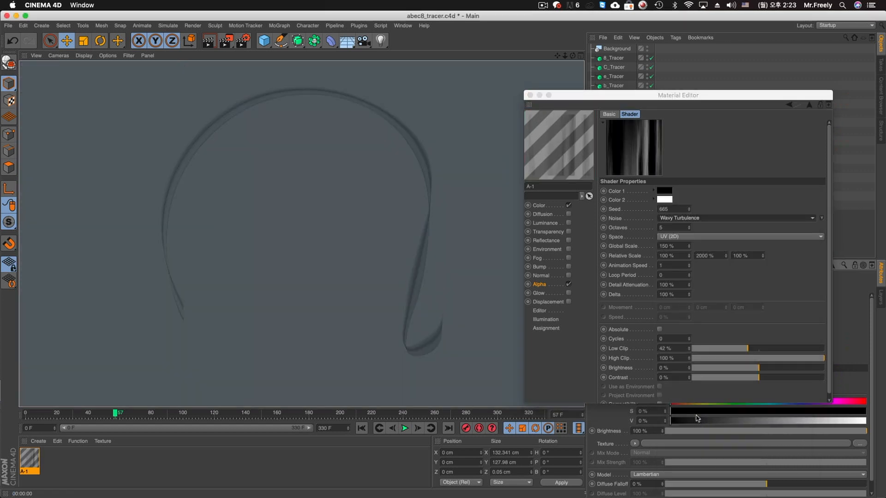
# Set the alpha noise to Voronoi 2 with a Global Scale of 100% and render the ribbon
pyautogui.click(692, 218)
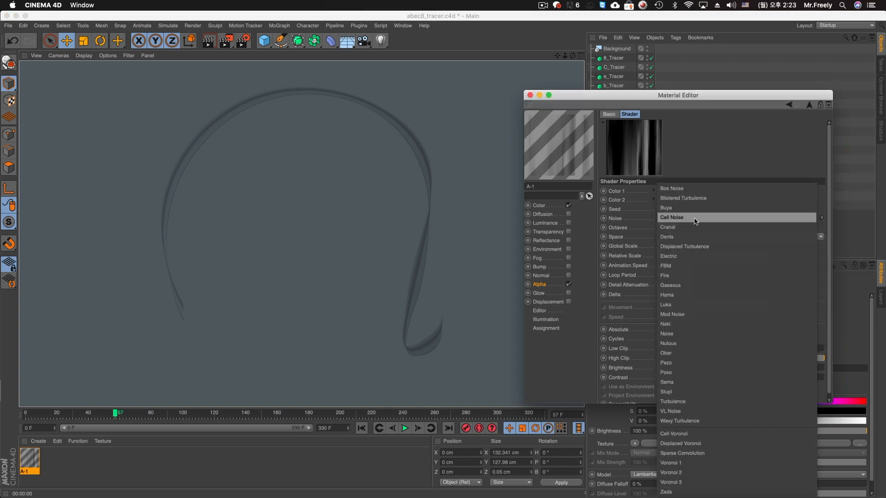
pyautogui.click(680, 474)
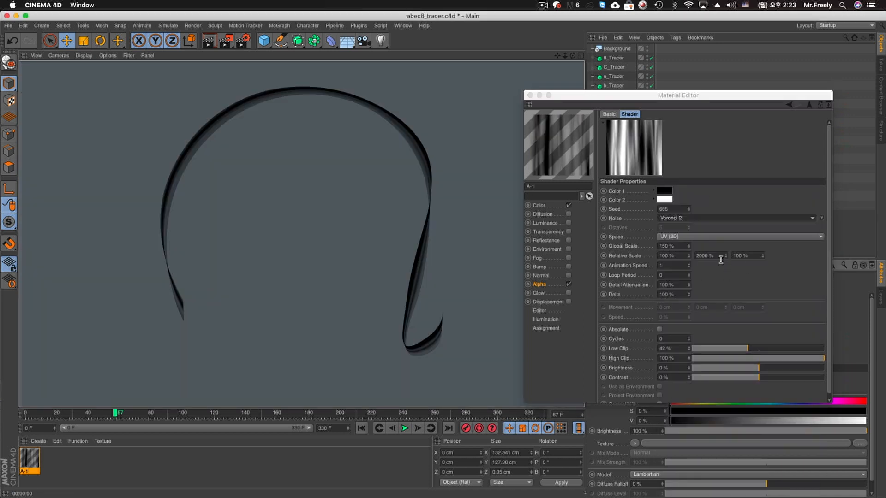
pyautogui.click(677, 247)
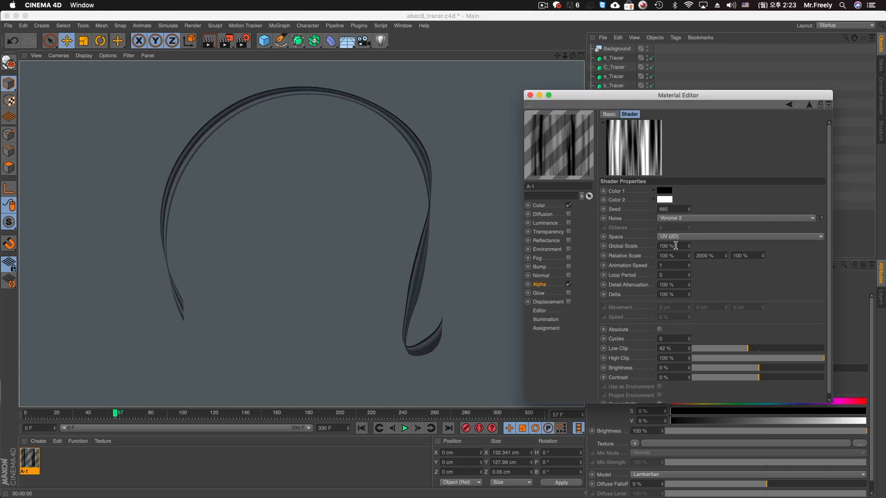
pyautogui.click(530, 95)
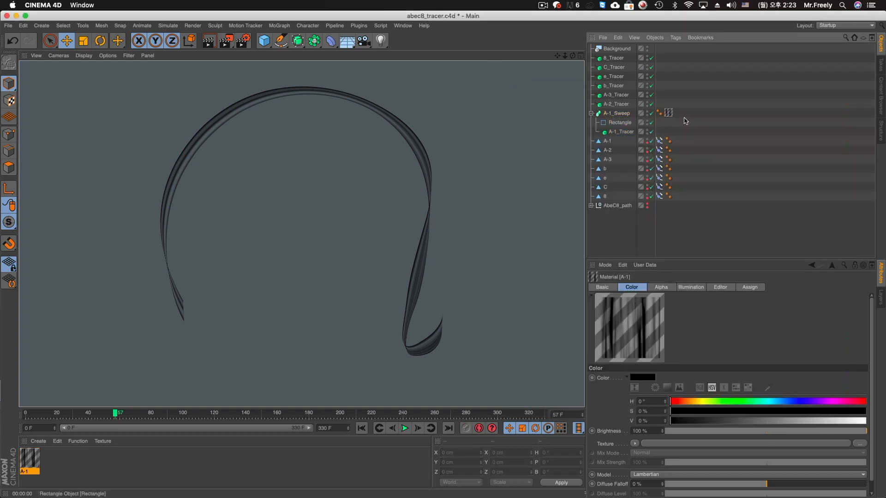
# Duplicate A-1_Sweep and make A-2_Tracer the path of the copy
pyautogui.click(617, 115)
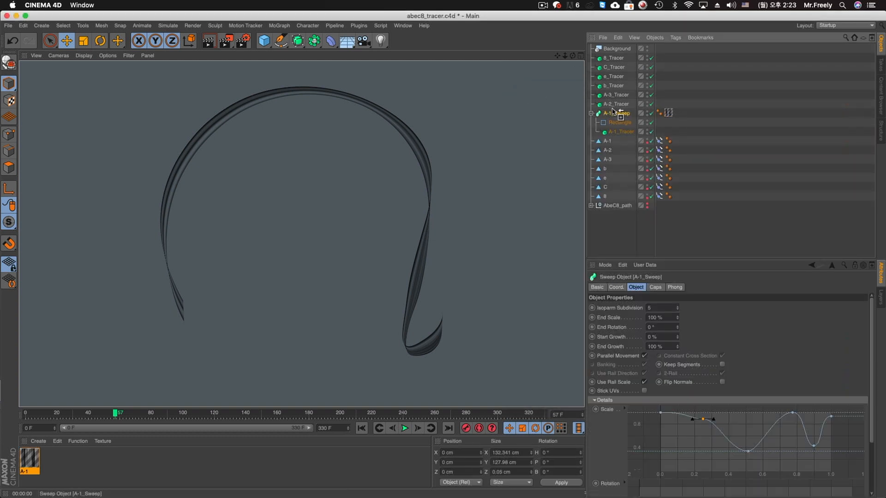
pyautogui.keyDown('ctrl'); pyautogui.moveTo(613, 112); pyautogui.dragTo(664, 111); pyautogui.keyUp('ctrl')
# Rename the duplicated sweep A-2_Sweep and render both ribbons in the viewport
pyautogui.doubleClick(618, 105)
pyautogui.press('BackSpace')
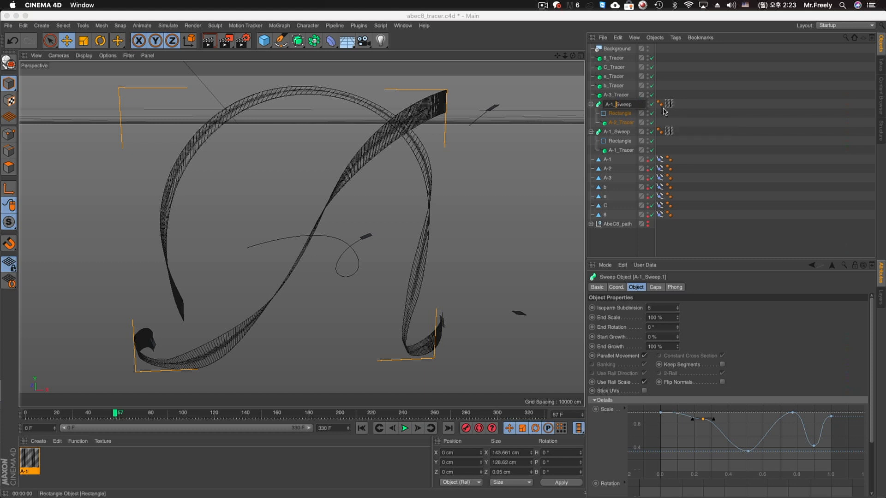
pyautogui.press('BackSpace')
pyautogui.write('2')
pyautogui.press('Return')
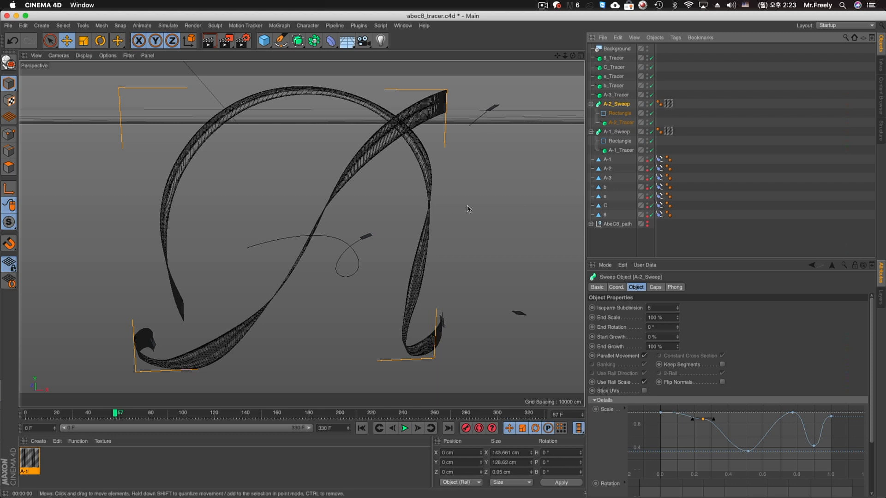
pyautogui.click(209, 41)
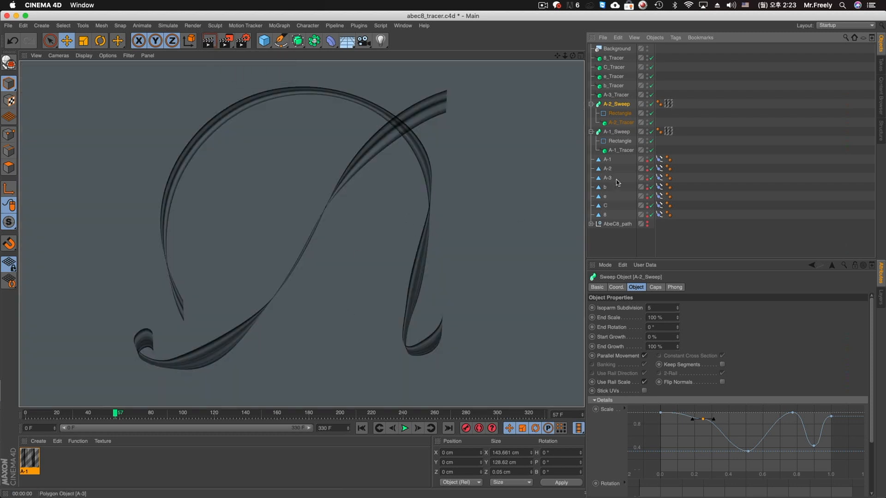
# Duplicate the A-1 material and name the copy A-2
pyautogui.click(669, 104)
pyautogui.keyDown('ctrl'); pyautogui.moveTo(32, 463); pyautogui.dragTo(79, 465); pyautogui.keyUp('ctrl')
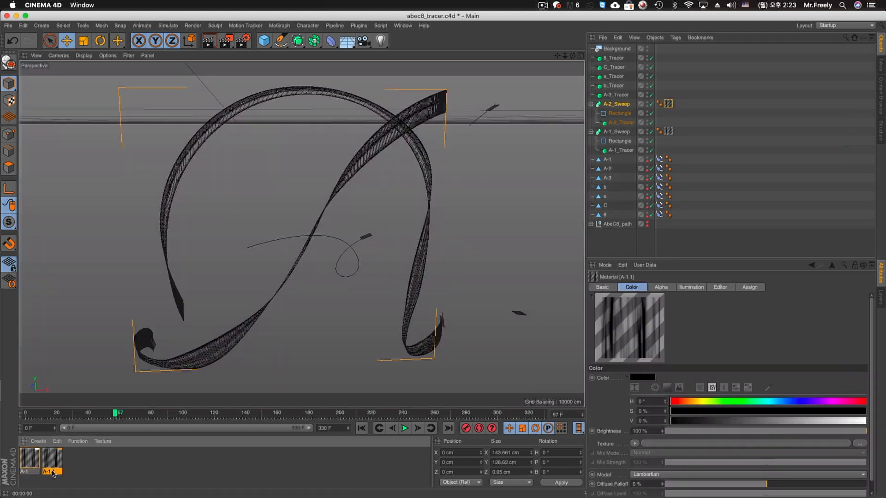
pyautogui.doubleClick(51, 471)
pyautogui.write('A-2')
pyautogui.press('Return')
# Set the A-2 material's alpha noise to Global Scale 150%, second Relative Scale value 1500% and Low Clip 36%, and render the viewport
pyautogui.doubleClick(54, 460)
pyautogui.moveTo(340, 68); pyautogui.dragTo(884, 176)
pyautogui.click(813, 269)
pyautogui.moveTo(813, 174); pyautogui.dragTo(569, 158)
pyautogui.click(553, 283)
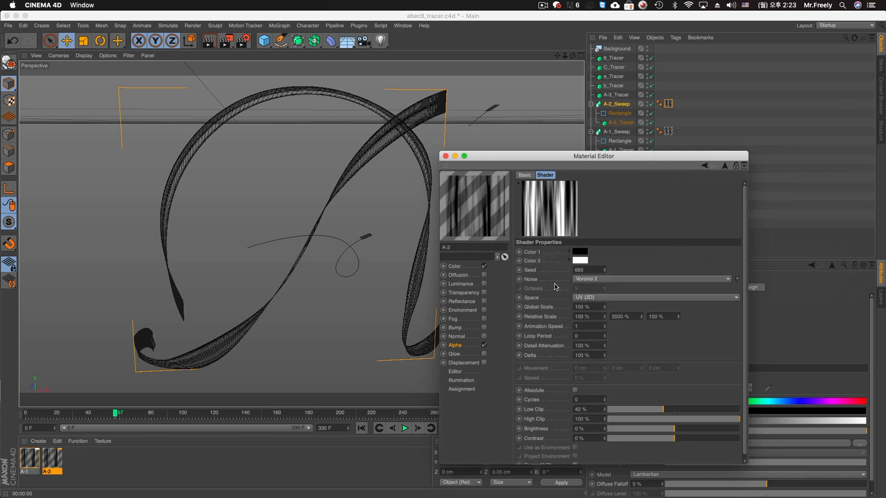
pyautogui.doubleClick(626, 316)
pyautogui.write('1500')
pyautogui.press('Return')
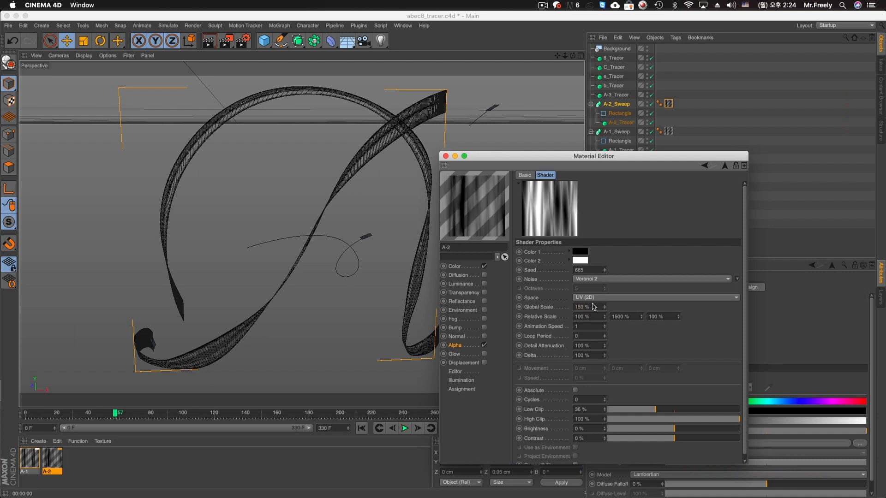
pyautogui.press('super+r')
pyautogui.moveTo(512, 160); pyautogui.dragTo(609, 149)
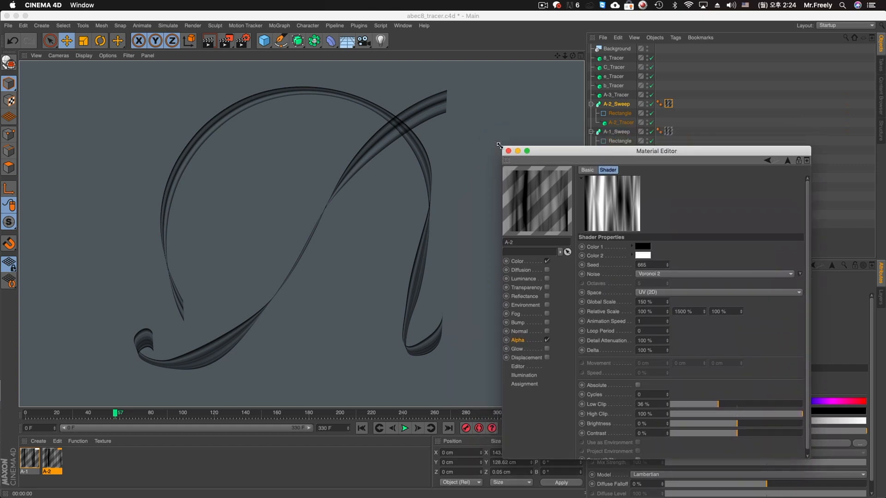
# Change the alpha noise type to Wavy Turbulence, apply the A-2 material to A-2_Sweep and render the viewport
pyautogui.click(655, 275)
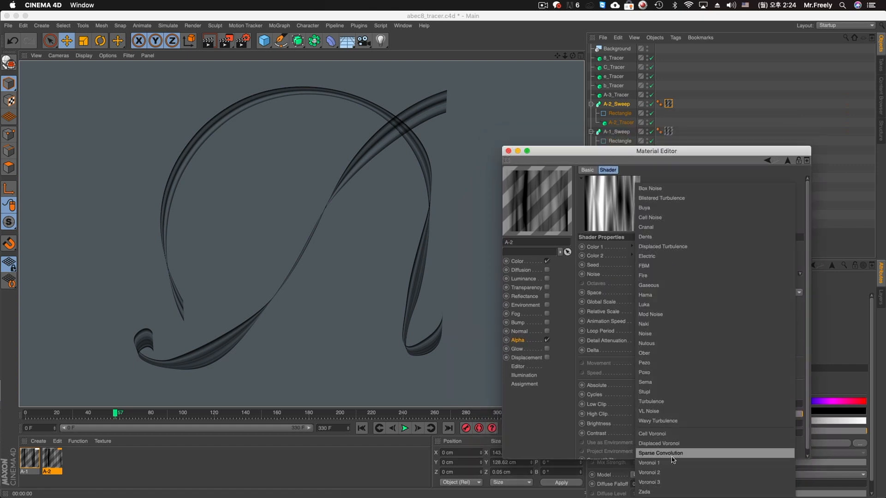
pyautogui.click(673, 420)
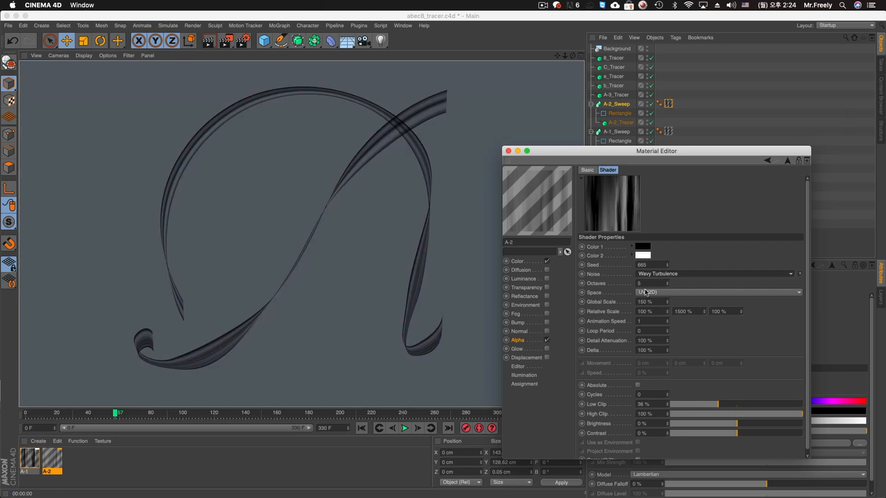
pyautogui.click(508, 151)
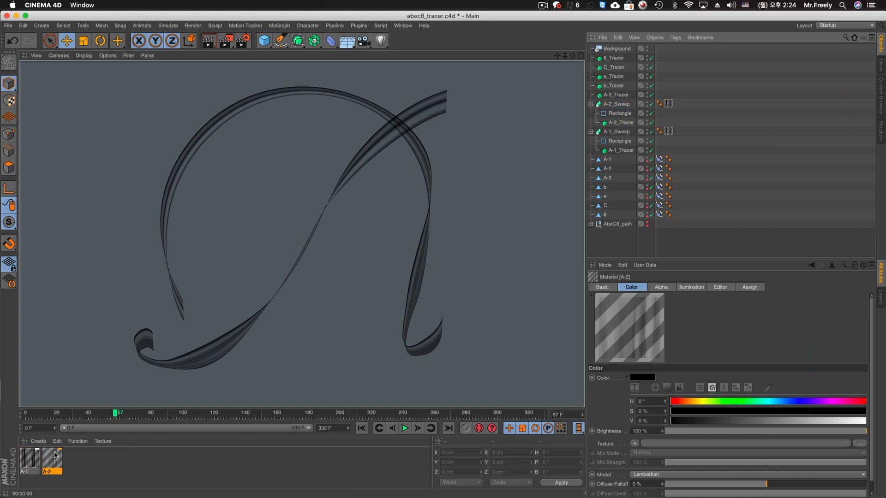
pyautogui.click(669, 104)
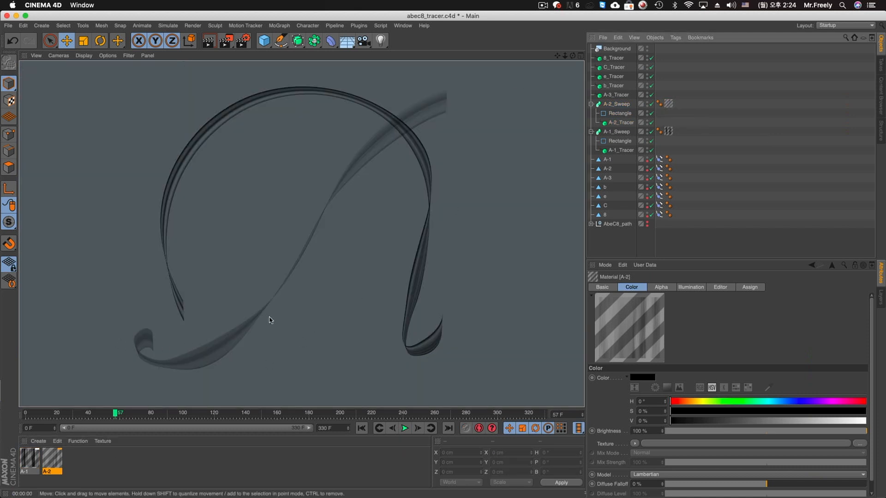
# Reopen the A-2 material's alpha noise, switch its type to Voronoi 2 and render the viewport
pyautogui.doubleClick(53, 459)
pyautogui.moveTo(378, 70); pyautogui.dragTo(805, 76)
pyautogui.moveTo(691, 73); pyautogui.dragTo(627, 93)
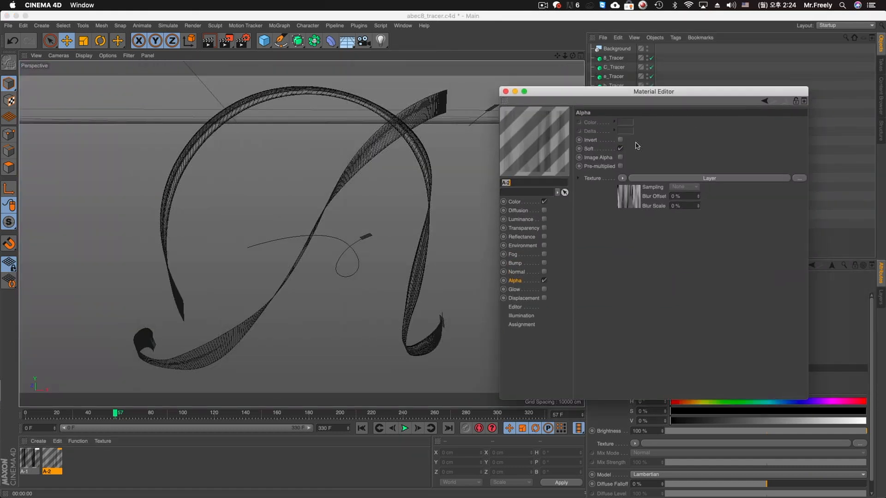
pyautogui.click(623, 204)
pyautogui.click(615, 218)
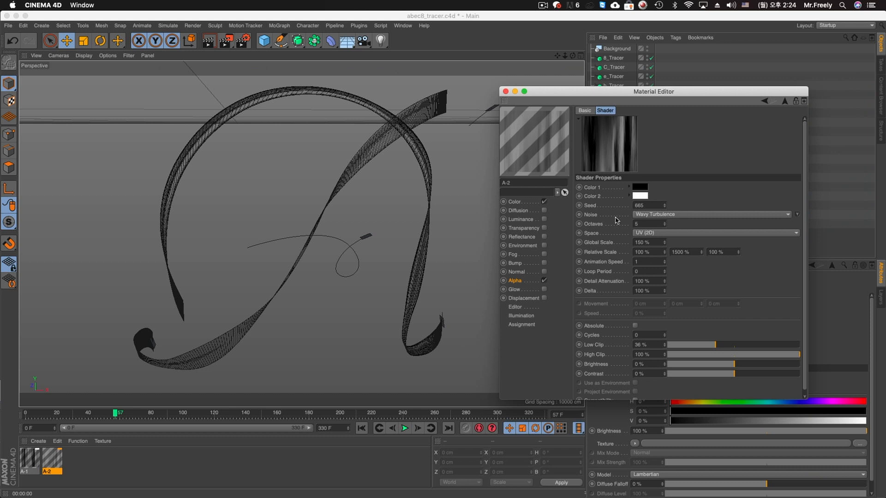
pyautogui.click(655, 214)
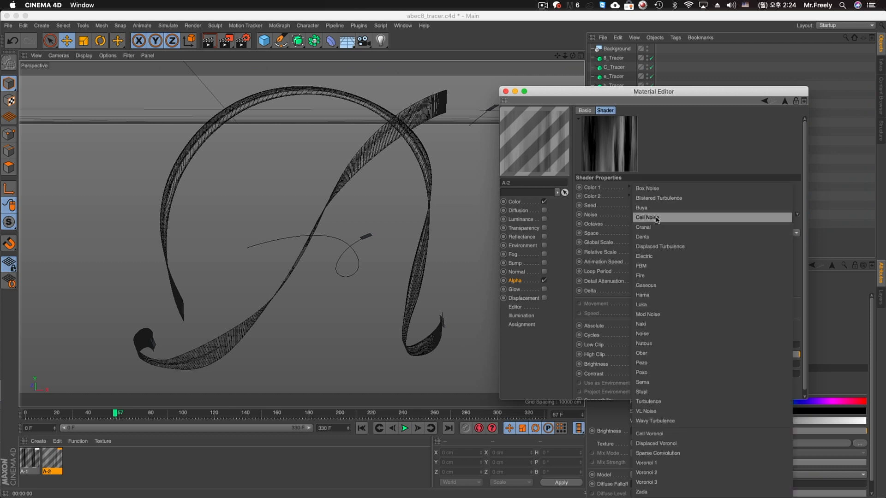
pyautogui.click(697, 421)
pyautogui.click(663, 216)
pyautogui.click(670, 468)
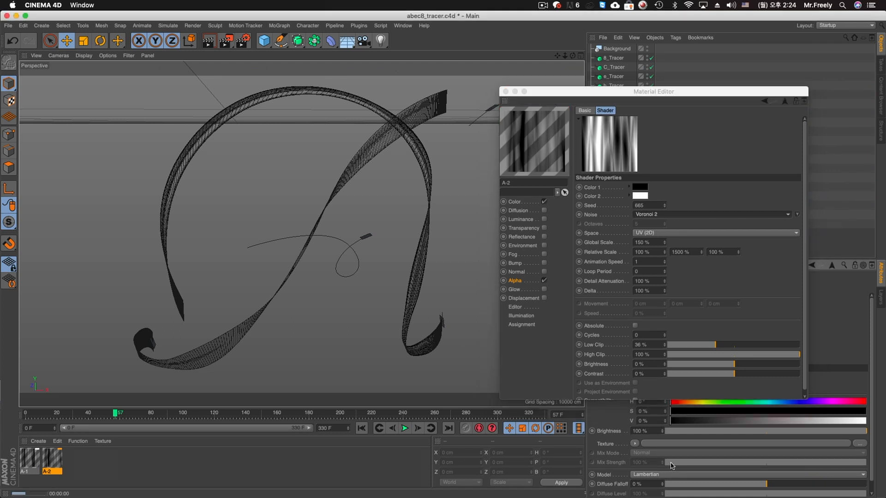
pyautogui.hotkey('ctrl', 'r')
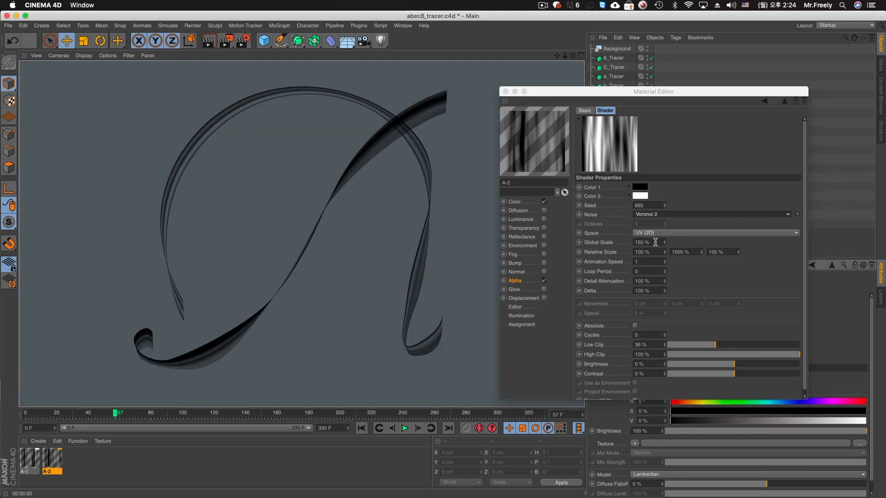
# Try a Global Scale of 250% for the A-2 alpha noise, set it to 100% instead and render the result
pyautogui.click(653, 242)
pyautogui.doubleClick(653, 242)
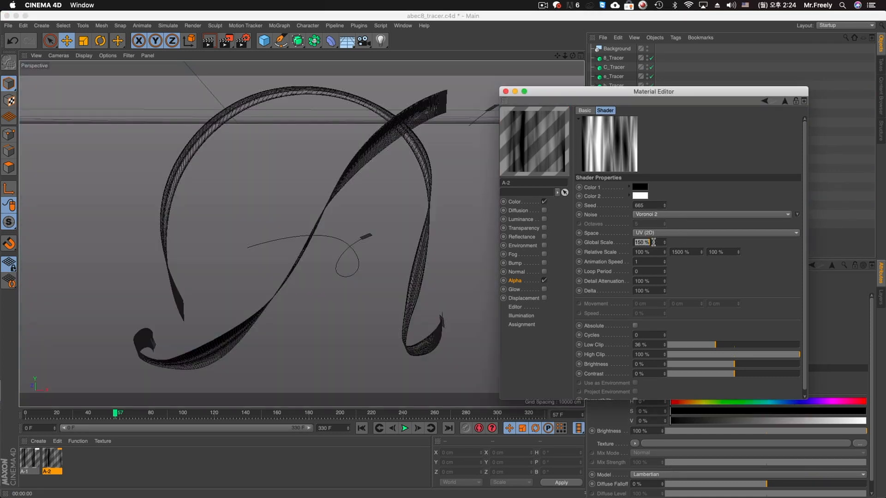
pyautogui.press('Return')
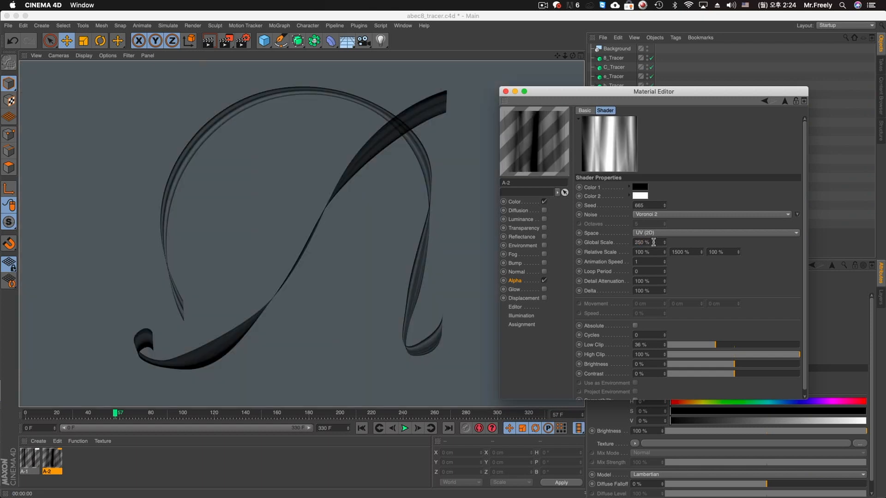
pyautogui.write('100')
pyautogui.press('Return')
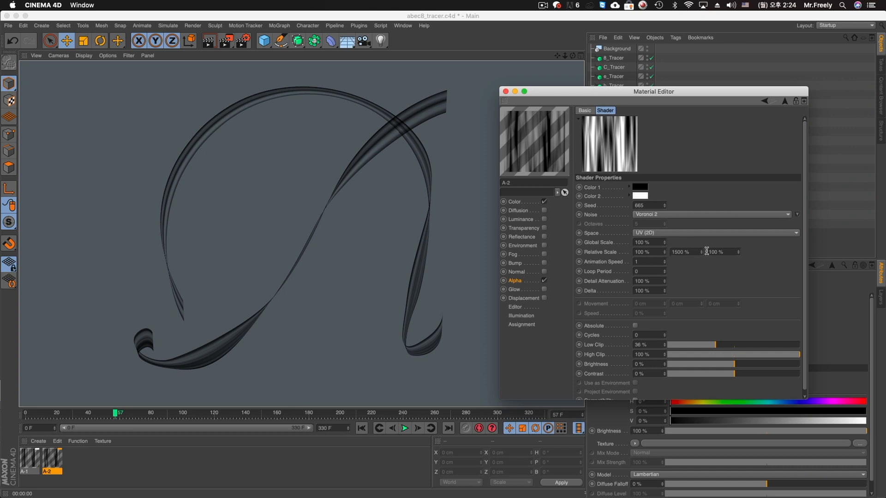
# Set the first two Relative Scale values of the A-2 alpha noise to 50% and 2500%, render and close the material
pyautogui.click(696, 251)
pyautogui.write('2500')
pyautogui.press('Return')
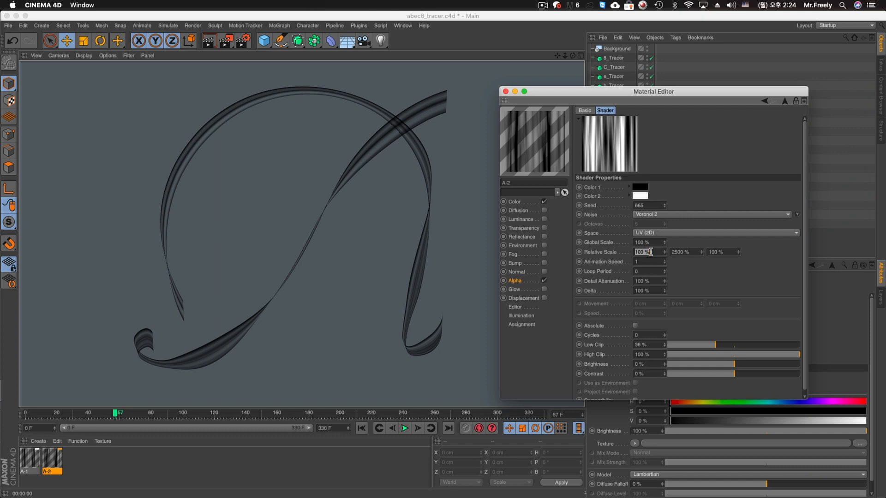
pyautogui.press('Return')
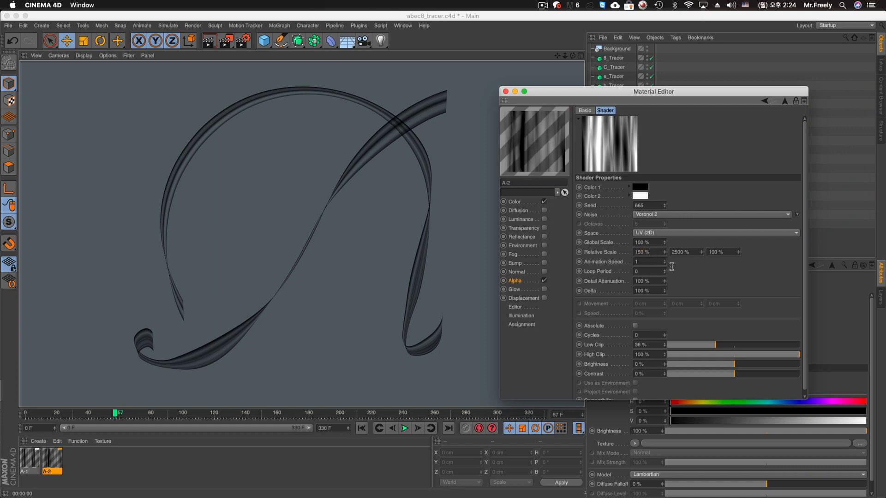
pyautogui.scroll(-1, 780, 299)
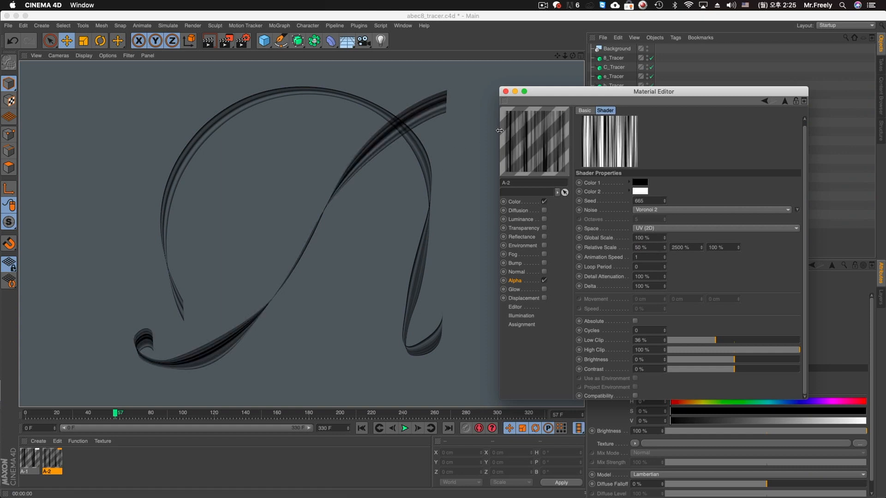
pyautogui.click(505, 91)
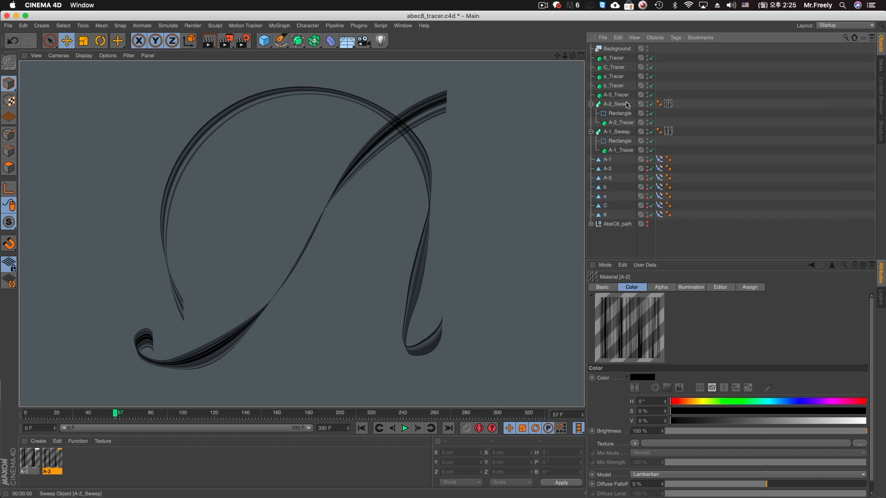
# Duplicate A-2_Sweep and delete the A-2_Tracer inside the copy
pyautogui.click(611, 105)
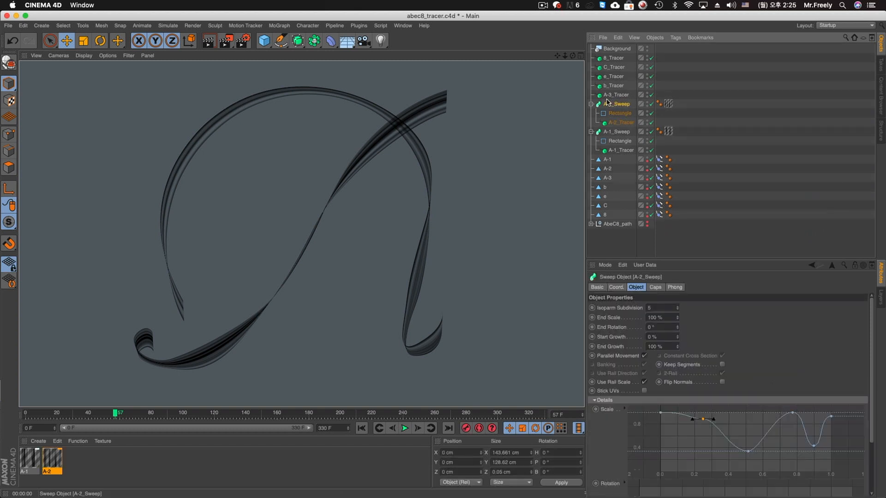
pyautogui.keyDown('ctrl'); pyautogui.moveTo(607, 103); pyautogui.dragTo(608, 100); pyautogui.keyUp('ctrl')
pyautogui.click(669, 104)
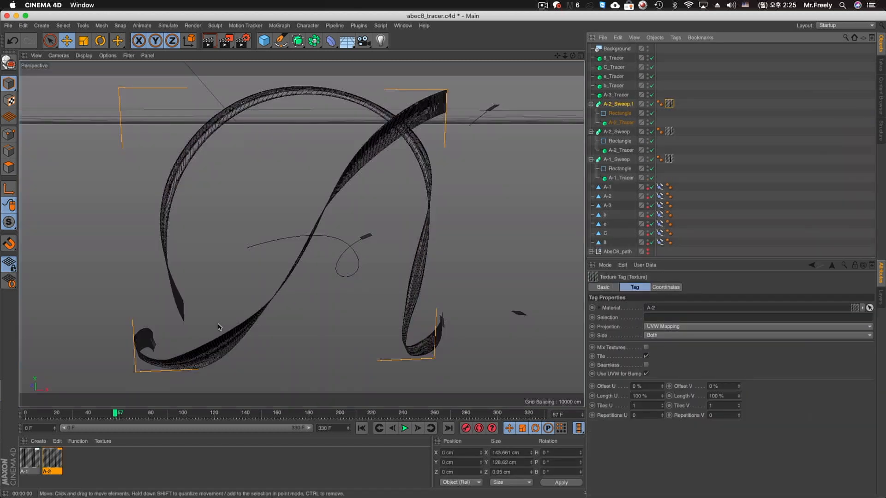
pyautogui.click(620, 123)
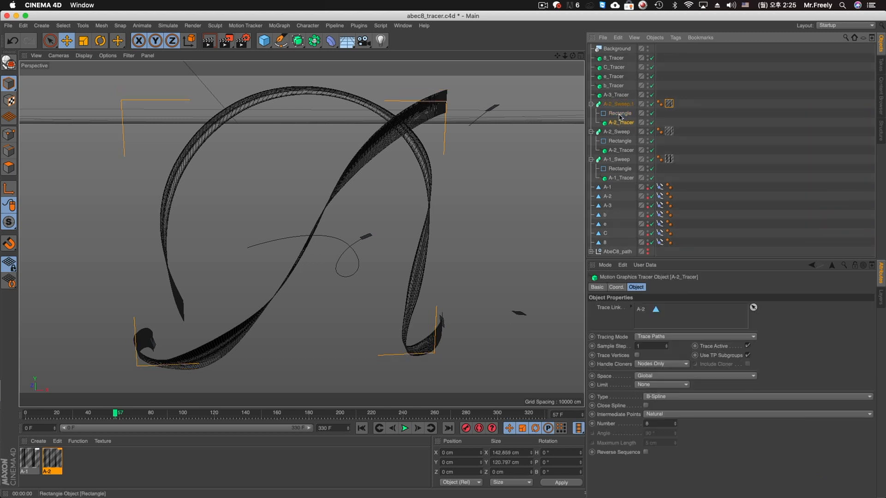
pyautogui.press('Delete')
# Rename the duplicated sweep A-3_Sweep and make A-3_Tracer its path
pyautogui.click(616, 105)
pyautogui.doubleClick(615, 104)
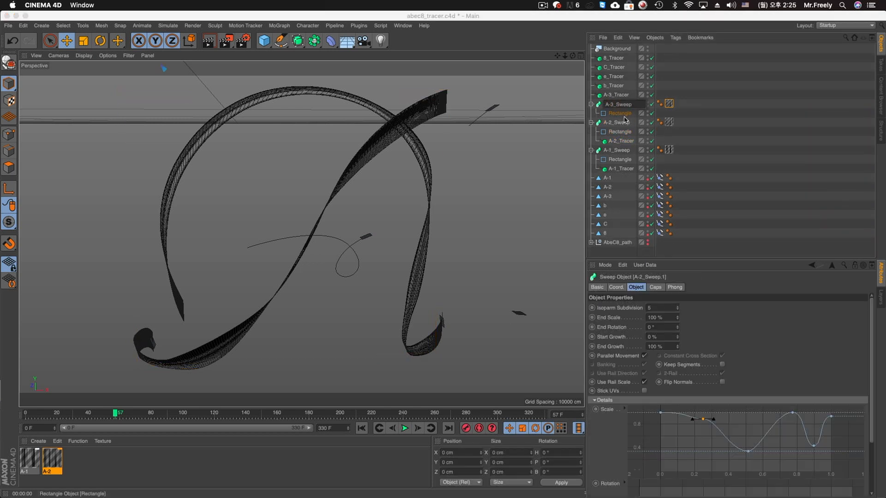
pyautogui.press('Return')
pyautogui.moveTo(616, 94); pyautogui.dragTo(621, 120)
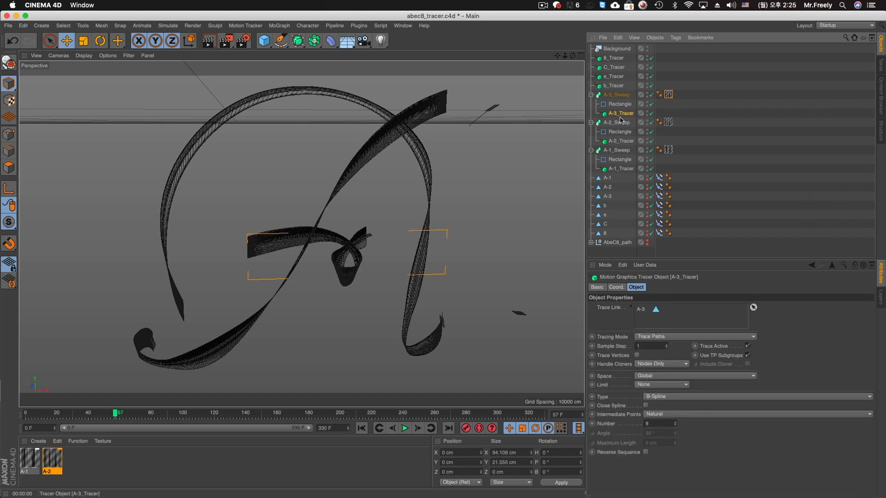
# Play the animation from the start to frame 75 and render the three ribbons in the viewport
pyautogui.hotkey('ctrl', 'r')
pyautogui.click(361, 428)
pyautogui.click(405, 428)
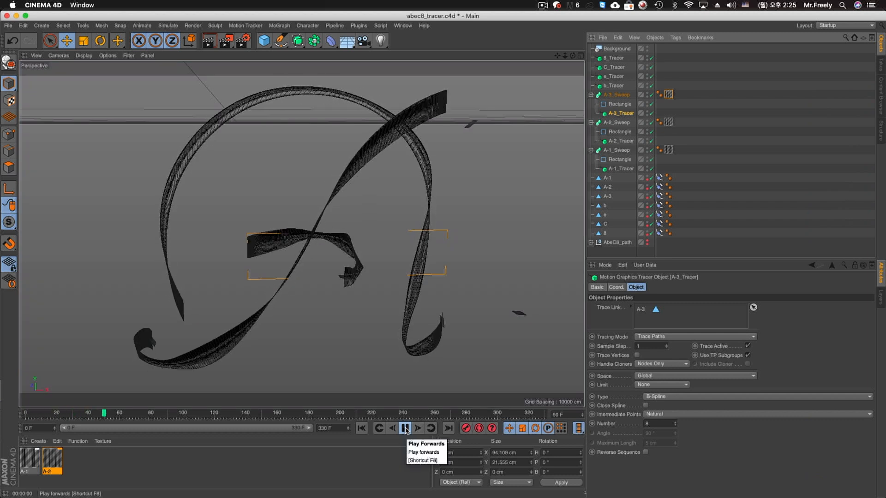
pyautogui.click(407, 429)
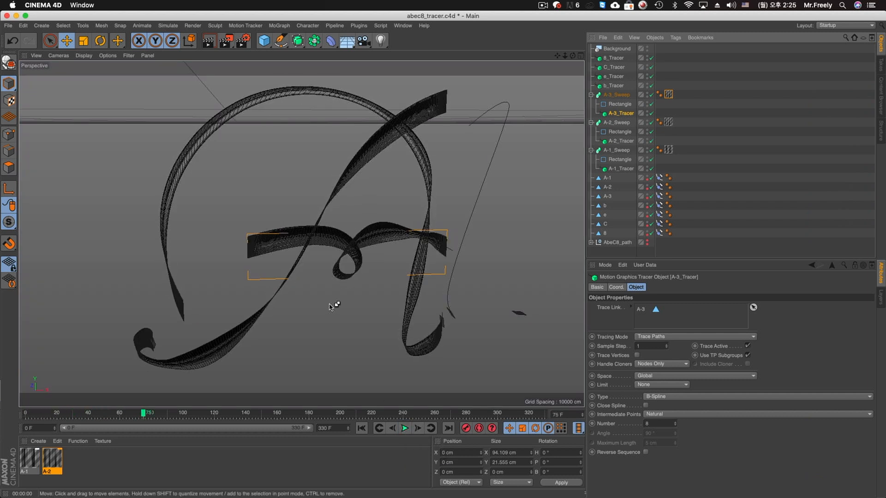
pyautogui.hotkey('ctrl', 'r')
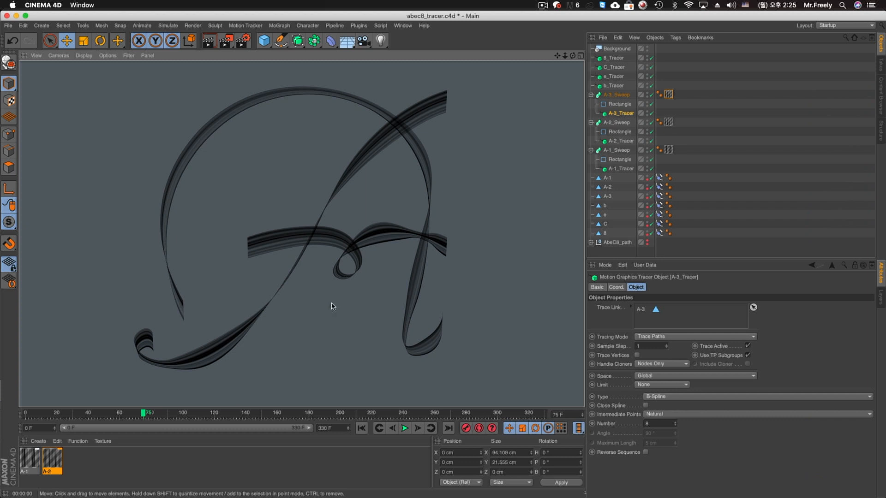
# Set the height of A-3_Sweep's rectangle to 5 cm and lower the start of the sweep's scale curve to about 0
pyautogui.click(616, 105)
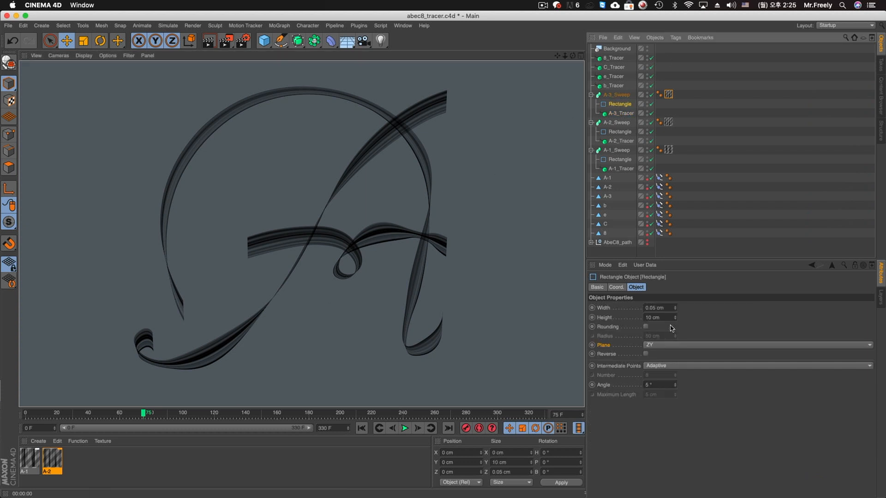
pyautogui.moveTo(666, 316); pyautogui.dragTo(596, 323)
pyautogui.write('5')
pyautogui.press('Return')
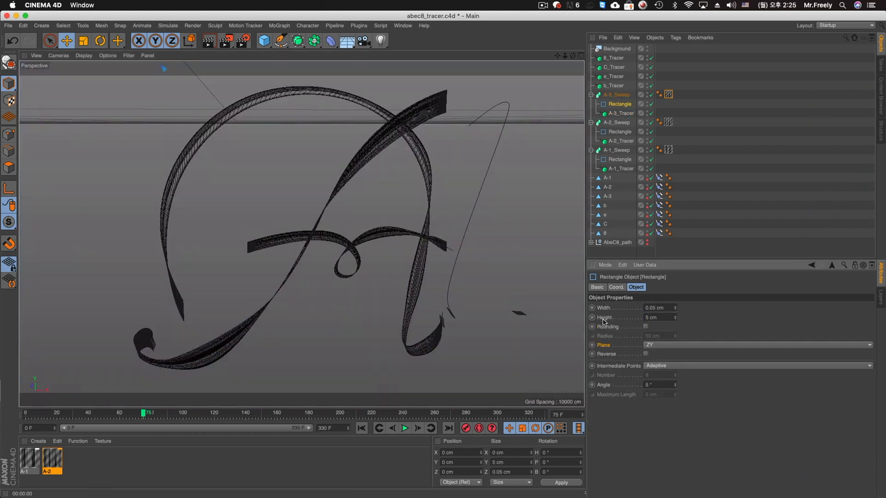
pyautogui.hotkey('ctrl', 'r')
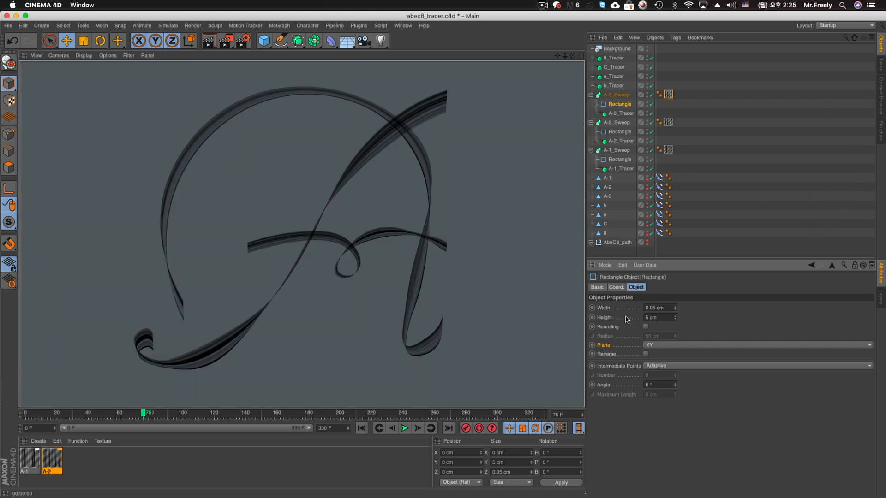
pyautogui.click(617, 95)
pyautogui.moveTo(657, 439); pyautogui.dragTo(653, 470)
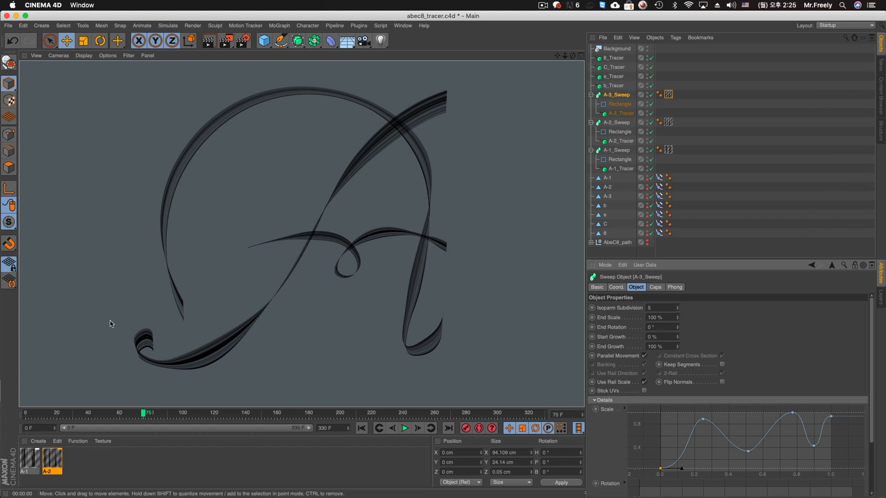
# Lower the end and start points of A-2_Sweep's scale curve to about 0.5
pyautogui.click(617, 122)
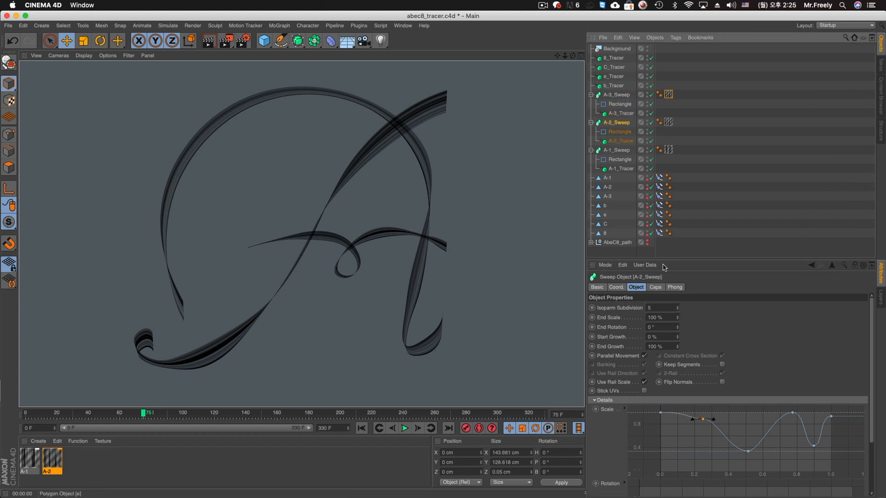
pyautogui.moveTo(831, 417); pyautogui.dragTo(830, 441)
pyautogui.moveTo(661, 412); pyautogui.dragTo(657, 443)
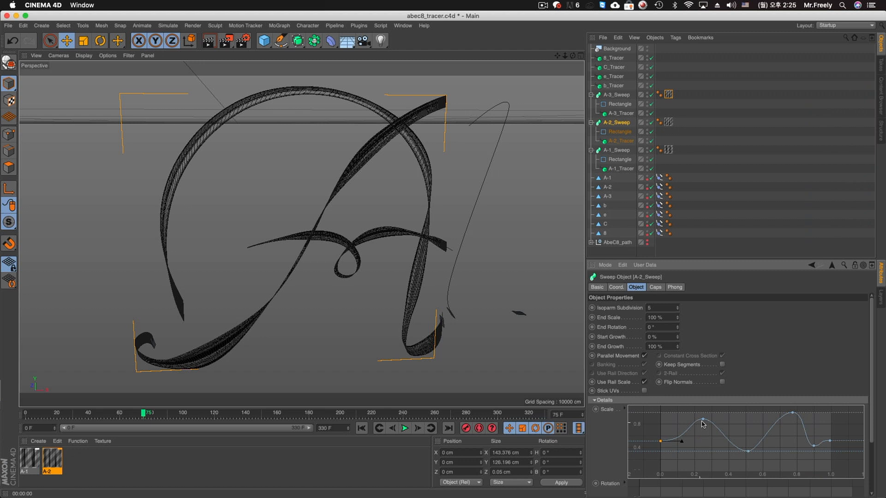
# Undo the start and quarter point changes on A-2_Sweep's scale curve and raise its middle point to about 0.7
pyautogui.moveTo(703, 419); pyautogui.dragTo(702, 434)
pyautogui.press('super+z')
pyautogui.press('super+z')
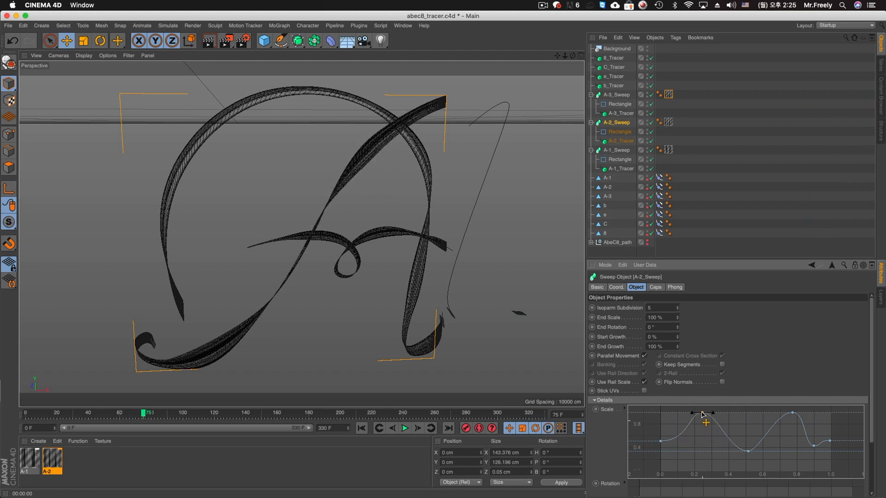
pyautogui.moveTo(747, 451); pyautogui.dragTo(747, 429)
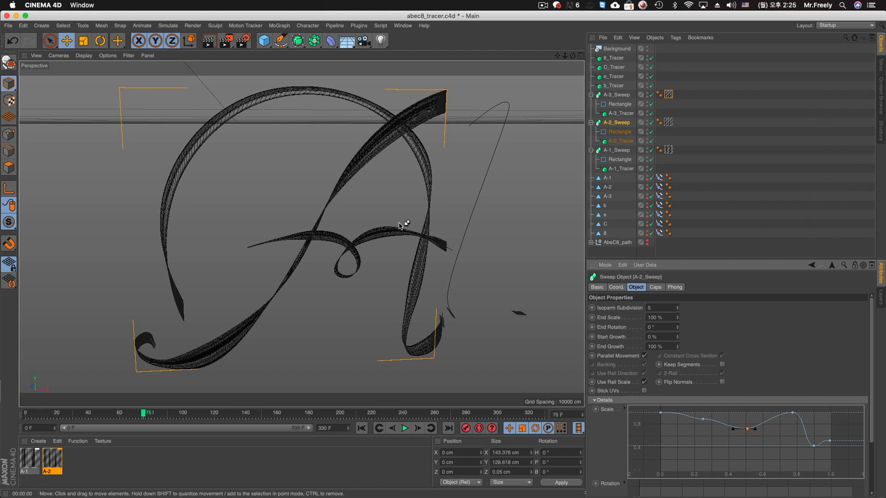
# Render the ribbons in the viewport and replay the animation from the start to frame 36
pyautogui.press('super+r')
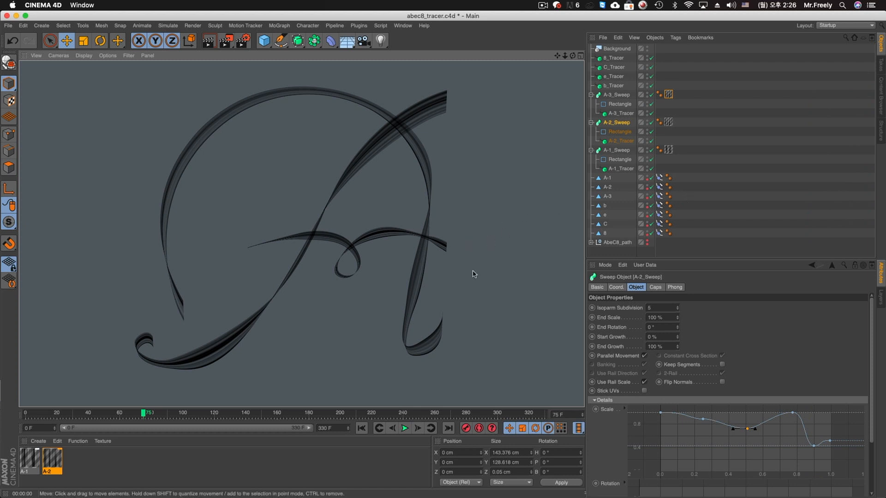
pyautogui.click(782, 181)
pyautogui.click(361, 429)
pyautogui.click(404, 430)
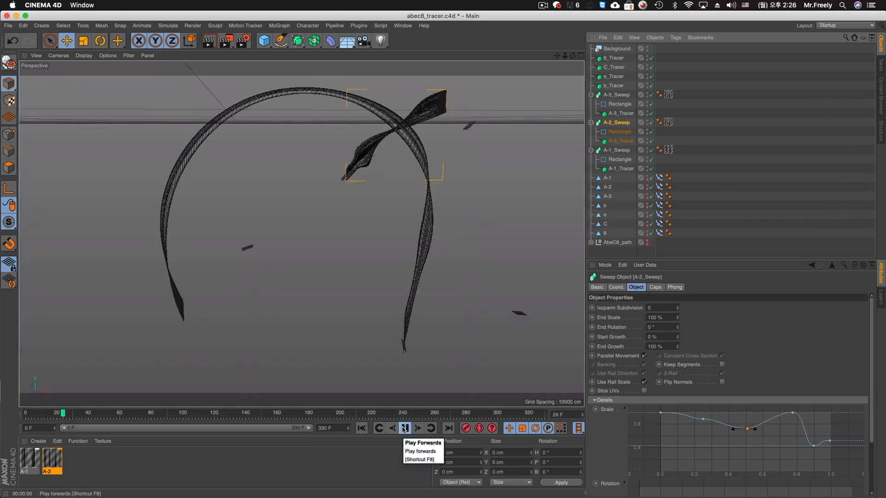
pyautogui.click(404, 428)
# Try lowering A-2_Sweep's End Growth to 17% and undo the change
pyautogui.moveTo(677, 347); pyautogui.dragTo(677, 369)
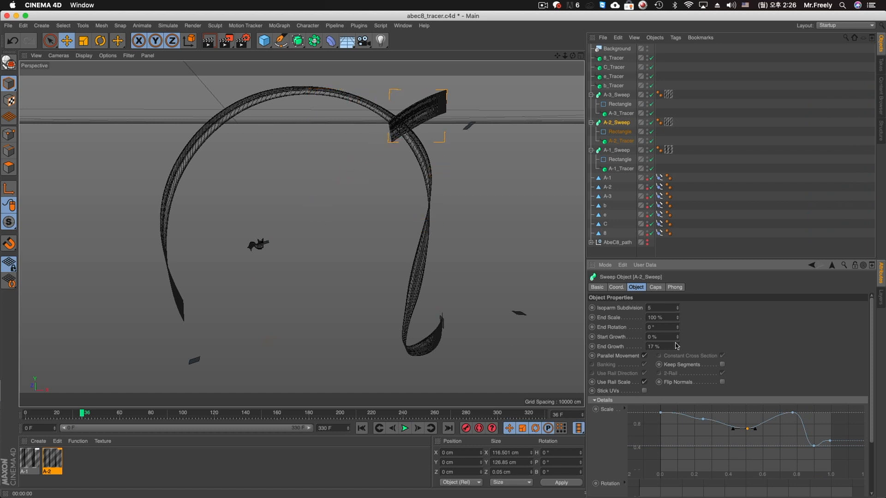
pyautogui.press('super+z')
# Inspect the Align to Spline tag of A-1 and shorten the timeline's preview range to frames 0 to 100
pyautogui.click(614, 149)
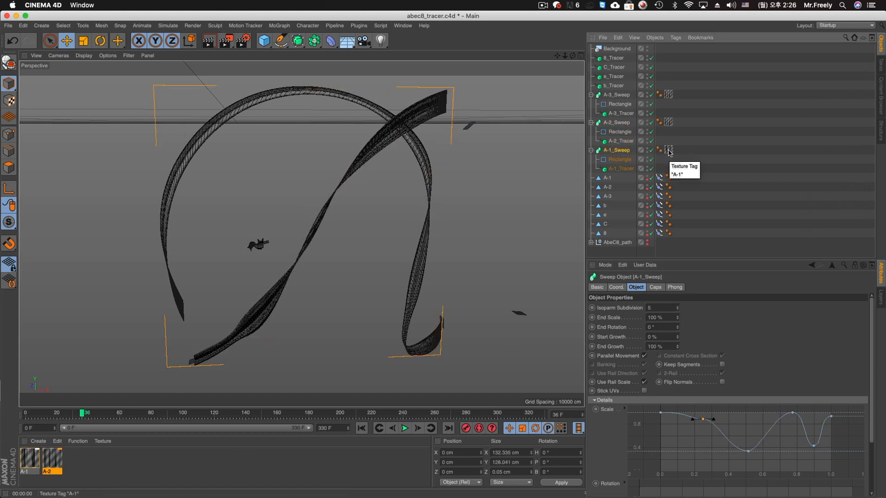
pyautogui.click(660, 179)
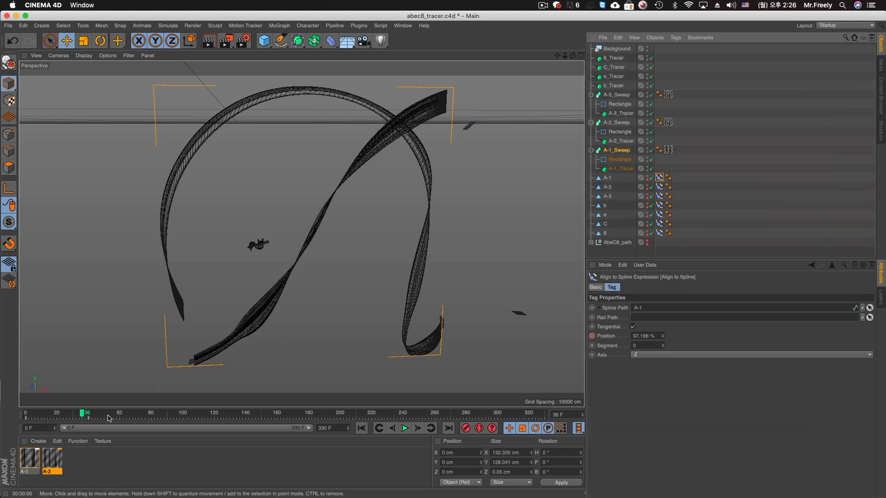
pyautogui.click(26, 415)
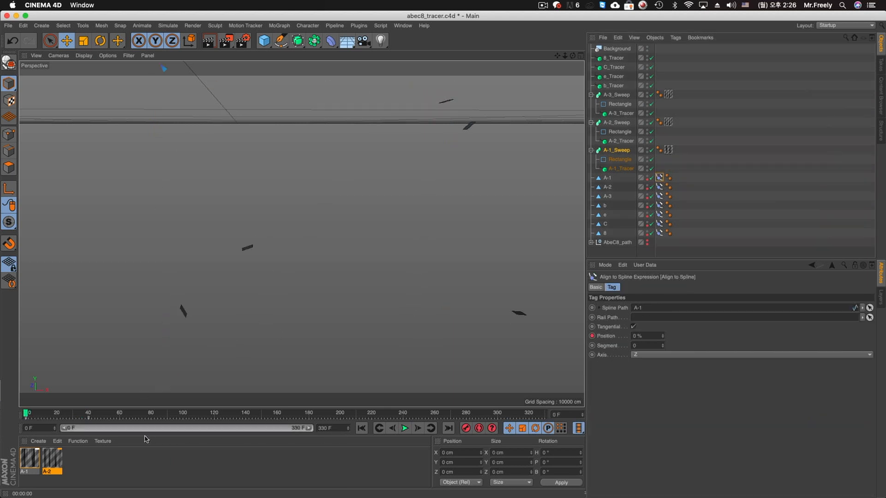
pyautogui.moveTo(306, 430); pyautogui.dragTo(145, 429)
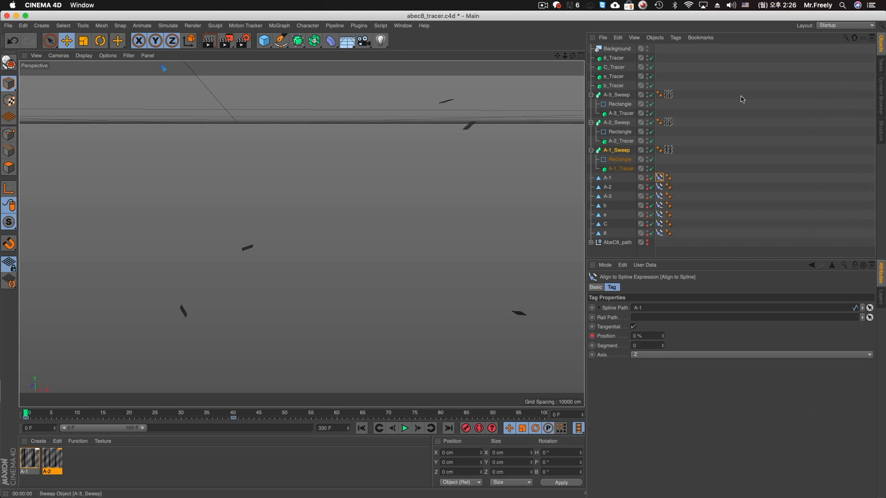
# Try an End Growth of 46% on A-1_Sweep at frame 15 and undo it
pyautogui.click(616, 150)
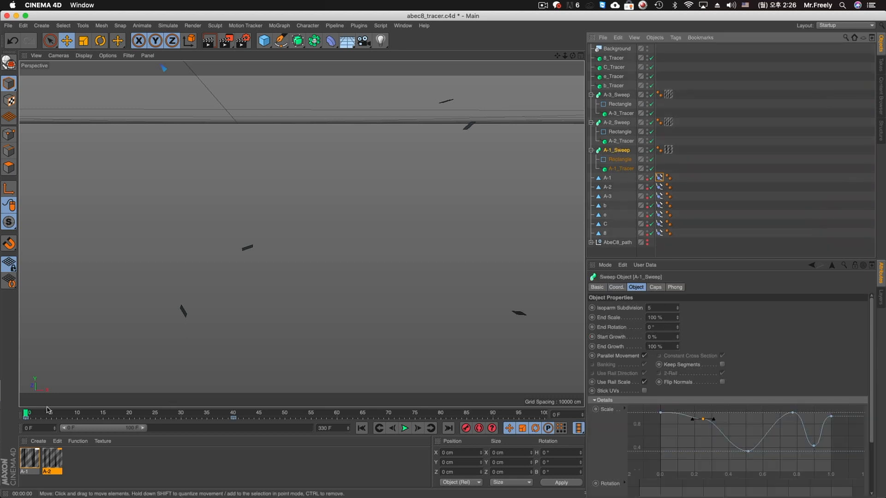
pyautogui.moveTo(29, 415); pyautogui.dragTo(111, 415)
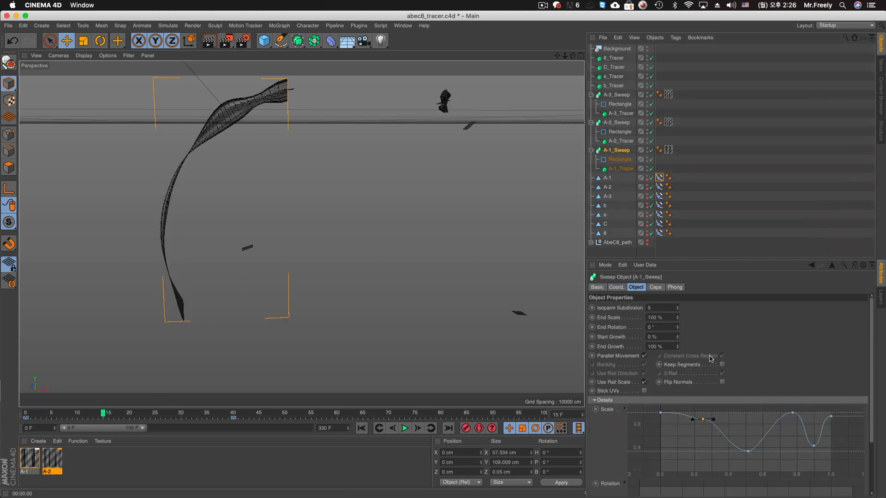
pyautogui.moveTo(677, 347); pyautogui.dragTo(653, 346)
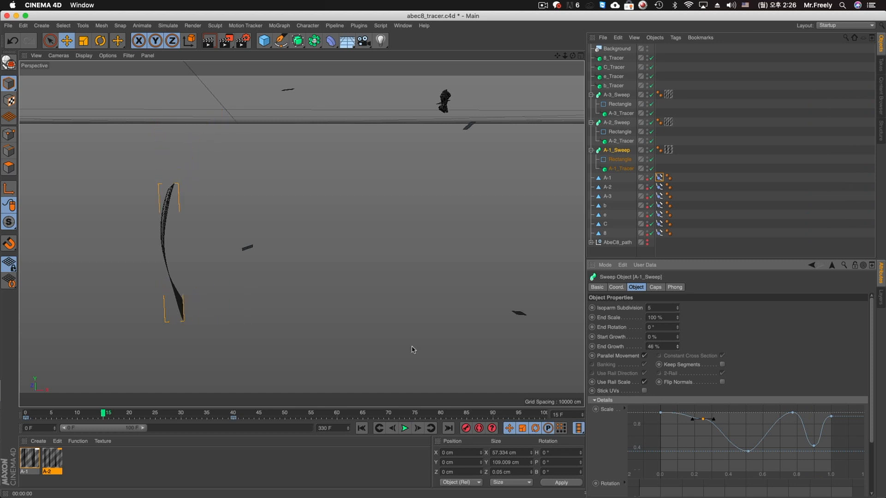
pyautogui.press('super+z')
# Keyframe A-1_Sweep's End Growth at 0% on frame 0 and 100% on frame 40
pyautogui.moveTo(102, 414); pyautogui.dragTo(26, 414)
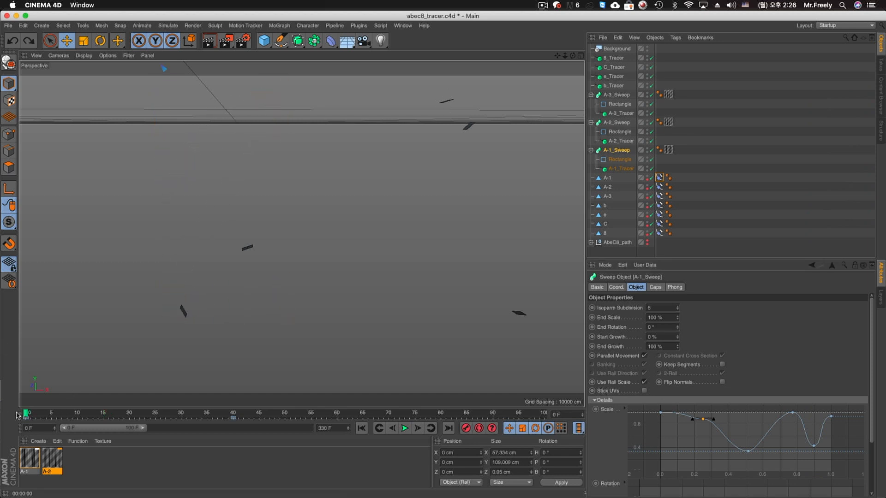
pyautogui.keyDown('ctrl'); pyautogui.click(592, 347); pyautogui.keyUp('ctrl')
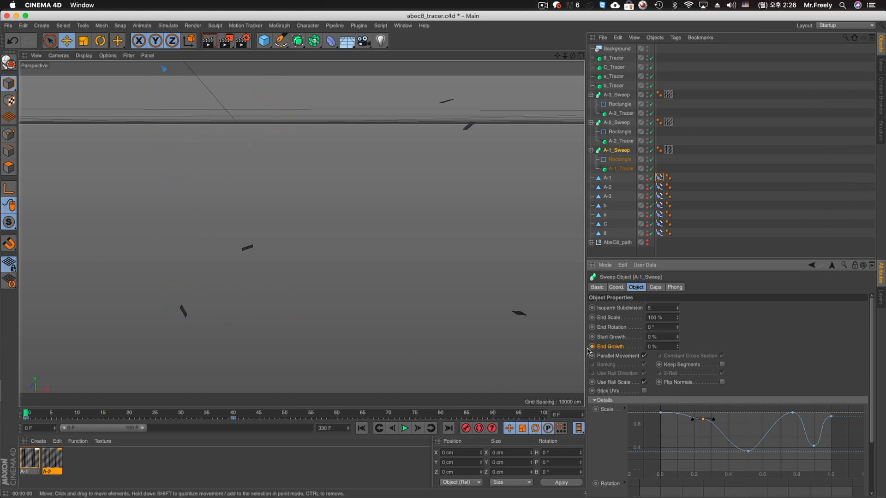
pyautogui.click(233, 414)
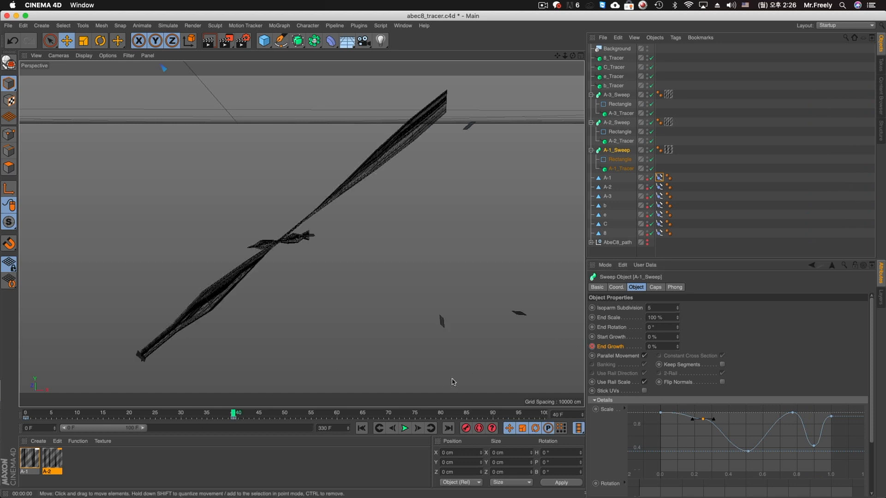
pyautogui.click(661, 346)
pyautogui.write('100')
pyautogui.press('Return')
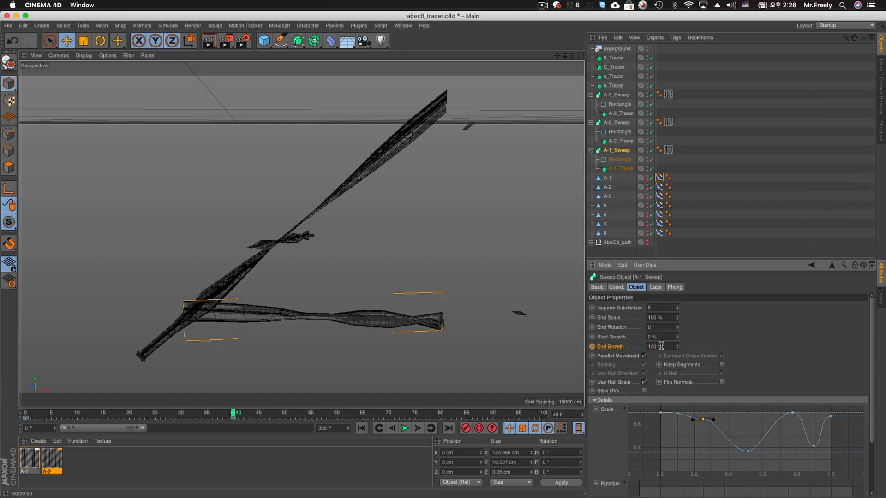
pyautogui.click(592, 347)
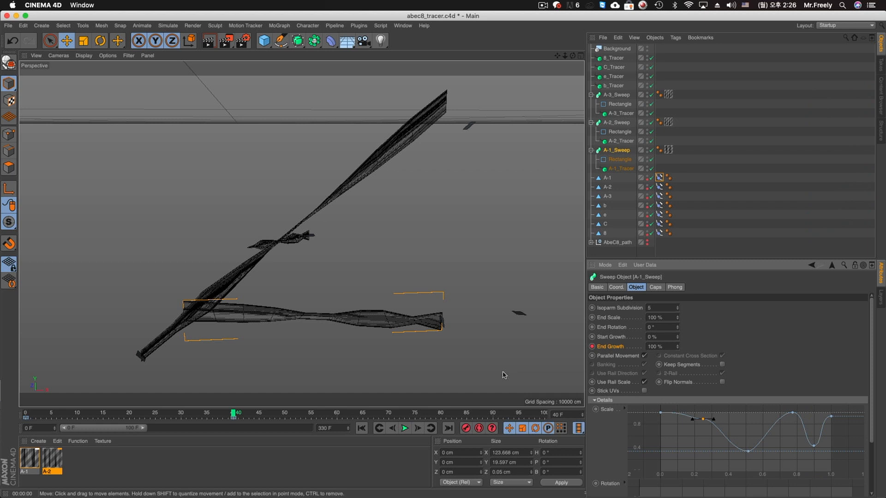
# Play the animation from the start to frame 56 to check how A-1_Sweep grows
pyautogui.click(361, 428)
pyautogui.click(405, 428)
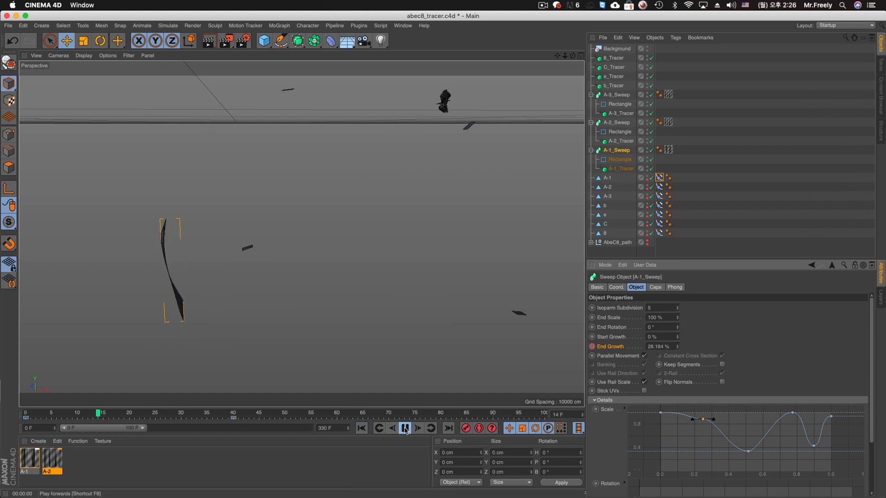
pyautogui.click(404, 428)
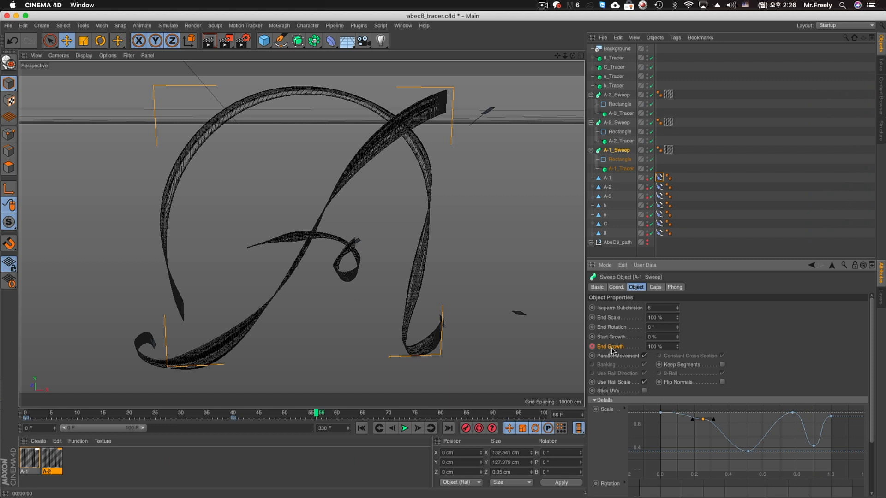
# Open the Dope Sheet timeline and expand A-1_Sweep's End Growth track to show its keys and curve
pyautogui.click(402, 25)
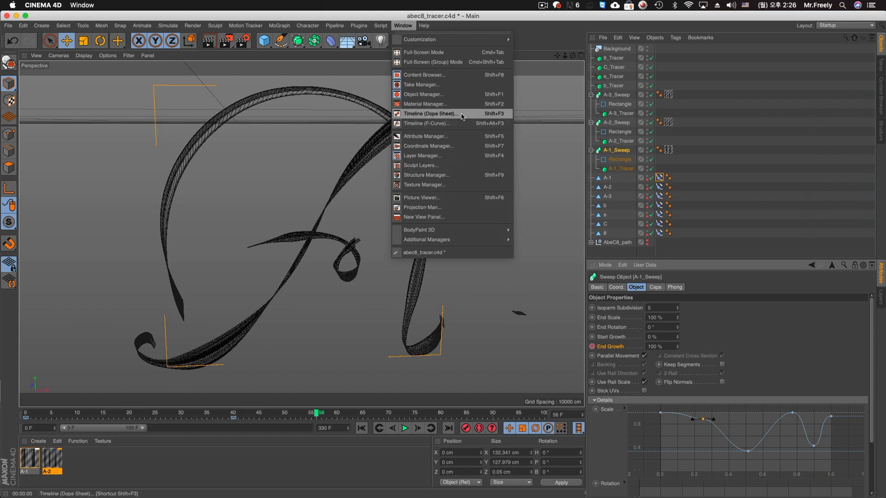
pyautogui.click(461, 114)
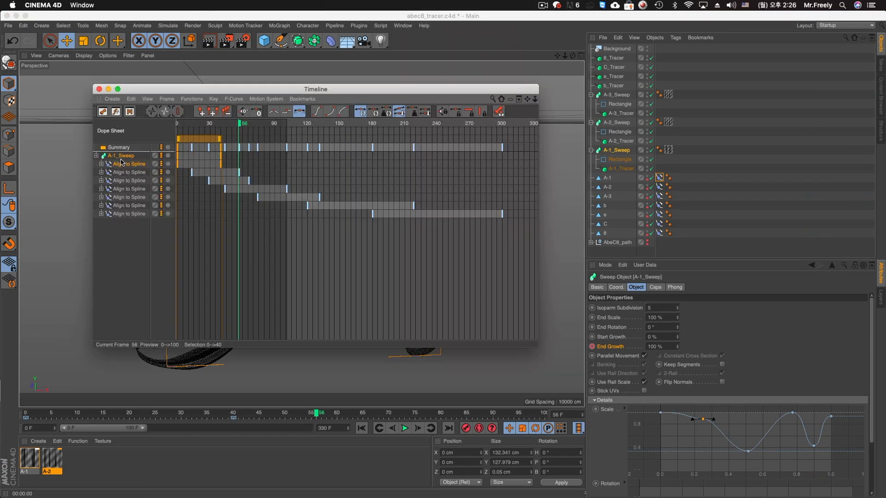
pyautogui.click(96, 156)
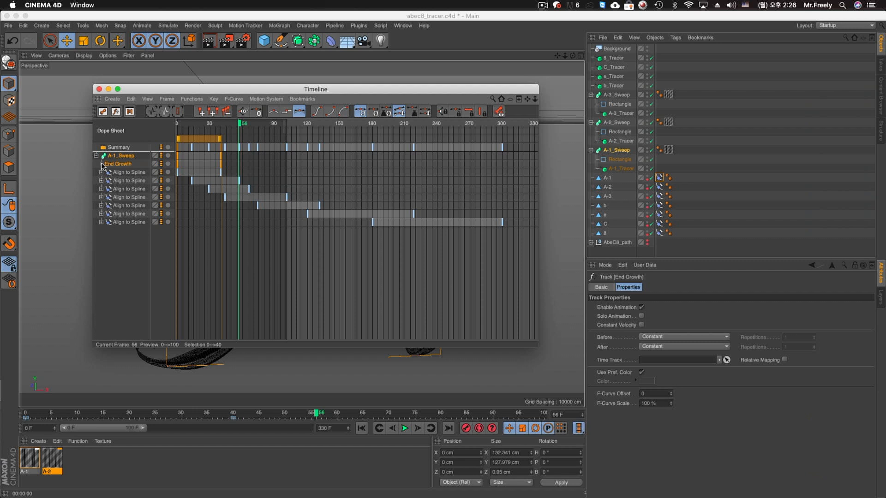
pyautogui.click(102, 165)
pyautogui.click(227, 160)
pyautogui.click(221, 167)
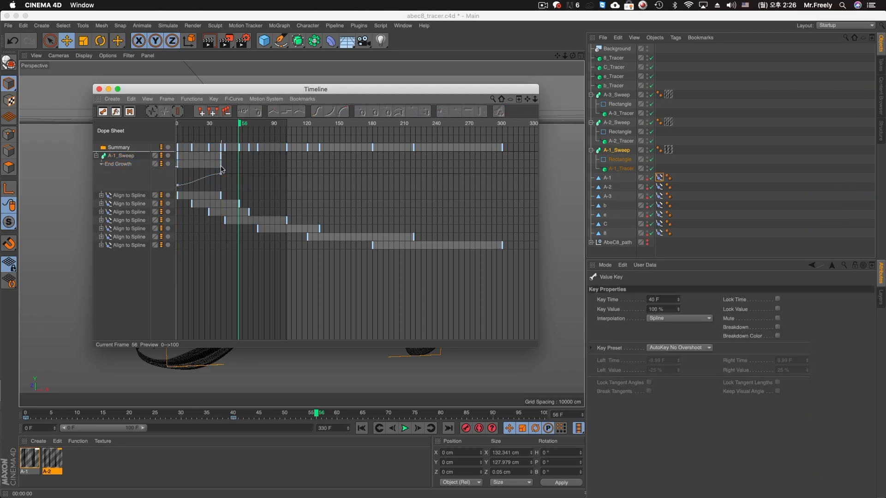
# Shift both of A-1_Sweep's End Growth keys to frames 12 and 52 and replay the growth from the start
pyautogui.click(126, 165)
pyautogui.doubleClick(126, 166)
pyautogui.moveTo(207, 140); pyautogui.dragTo(640, 106)
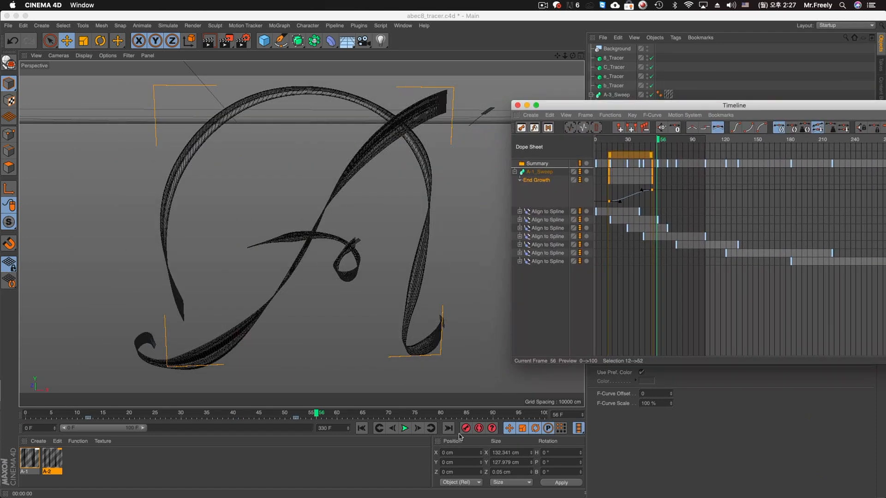
pyautogui.click(361, 428)
pyautogui.click(403, 428)
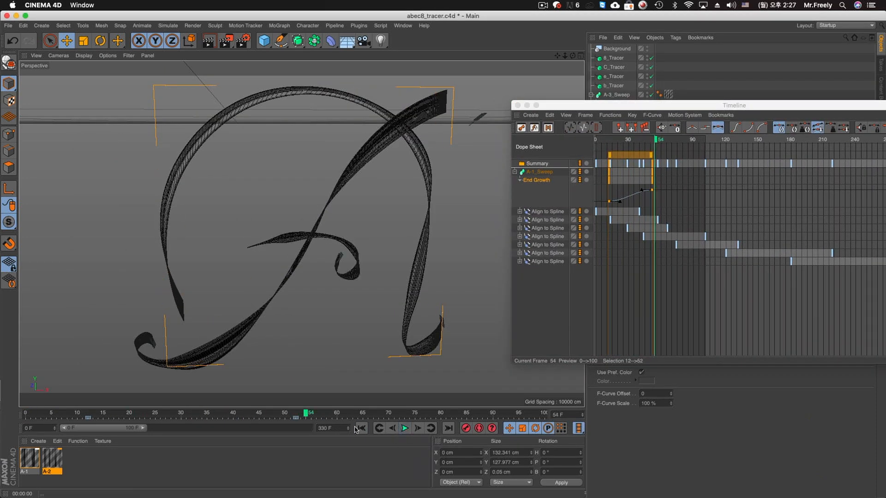
pyautogui.click(405, 429)
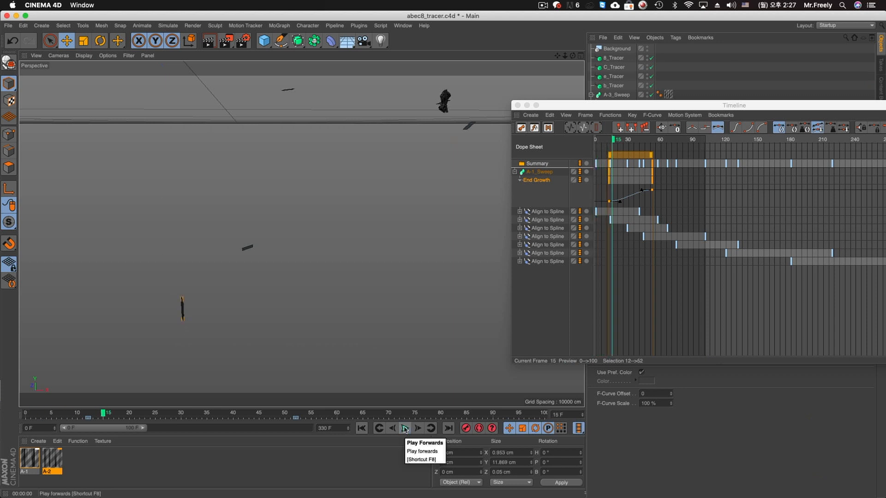
# Move A-1_Sweep's End Growth keys to frames 0 and 65 and replay the animation from the start
pyautogui.moveTo(616, 157); pyautogui.dragTo(603, 157)
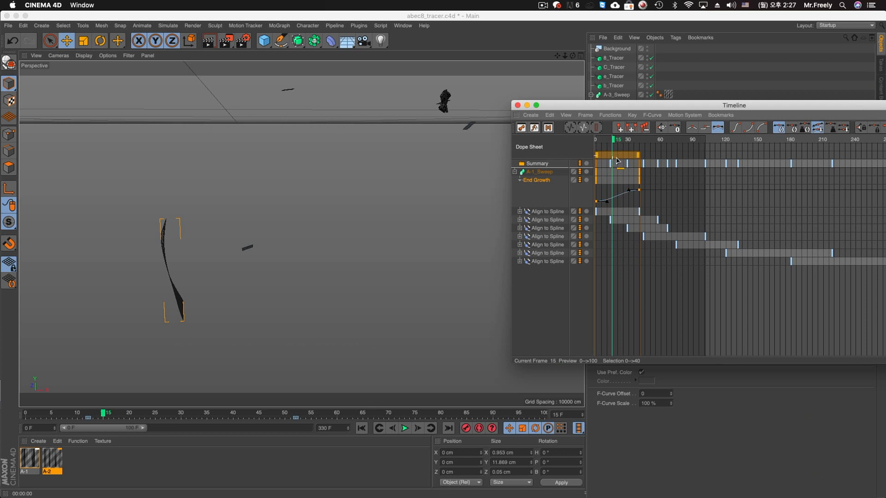
pyautogui.moveTo(639, 174); pyautogui.dragTo(671, 174)
pyautogui.click(362, 429)
pyautogui.click(405, 428)
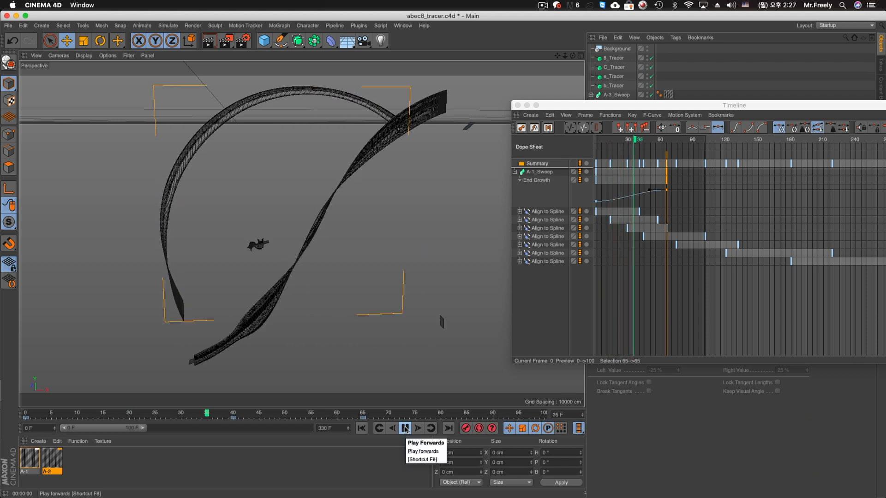
pyautogui.click(405, 429)
# Move A-1_Sweep's last End Growth key to frame 21 and check the result by replaying before closing the timeline
pyautogui.moveTo(668, 180); pyautogui.dragTo(619, 180)
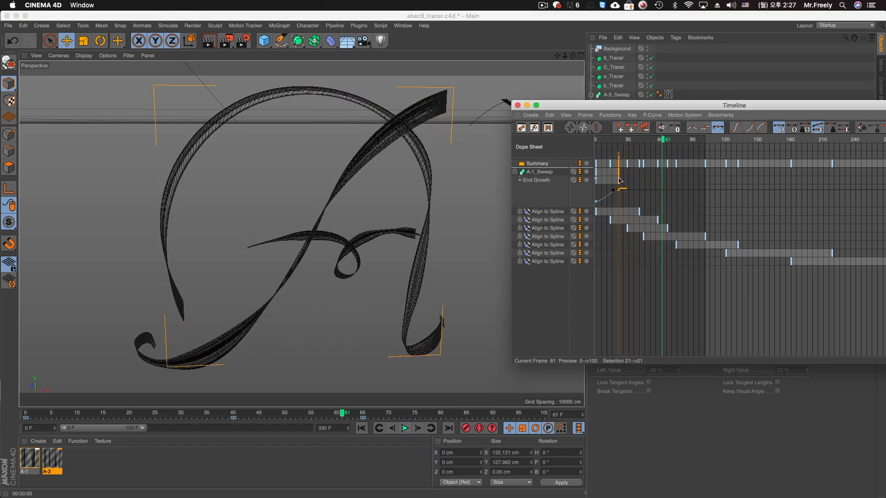
pyautogui.click(361, 428)
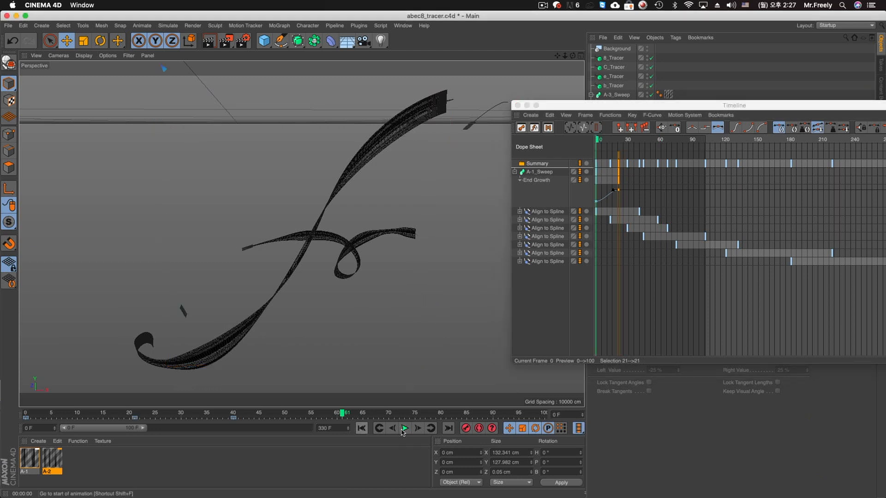
pyautogui.click(404, 428)
pyautogui.click(405, 428)
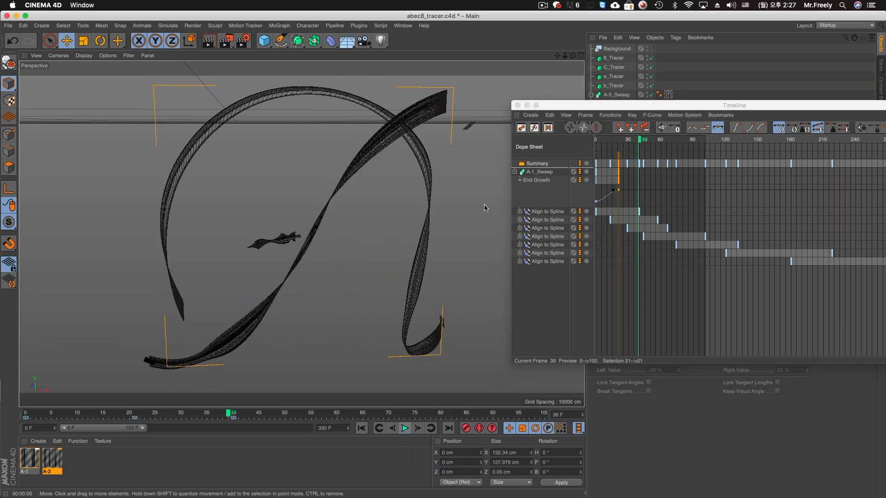
pyautogui.click(517, 105)
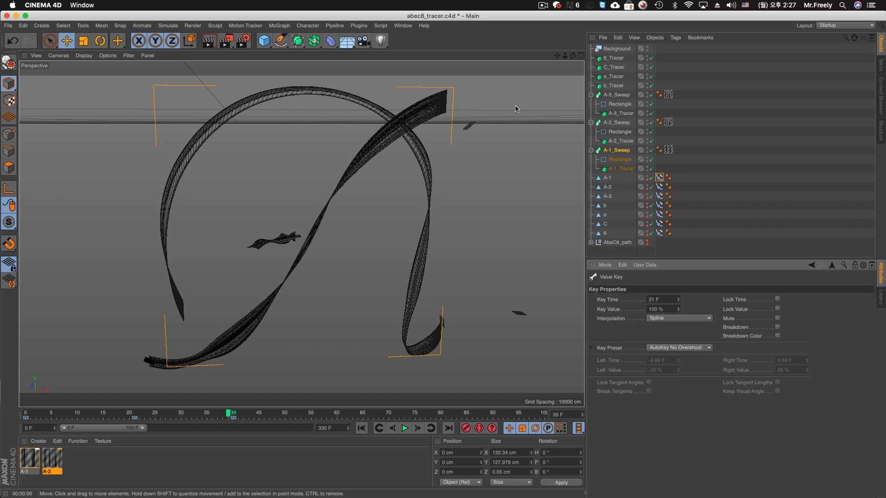
# Keyframe A-2_Sweep's End Growth at 0% on frame 0 and 100% on frame 25, then replay from the start
pyautogui.click(616, 122)
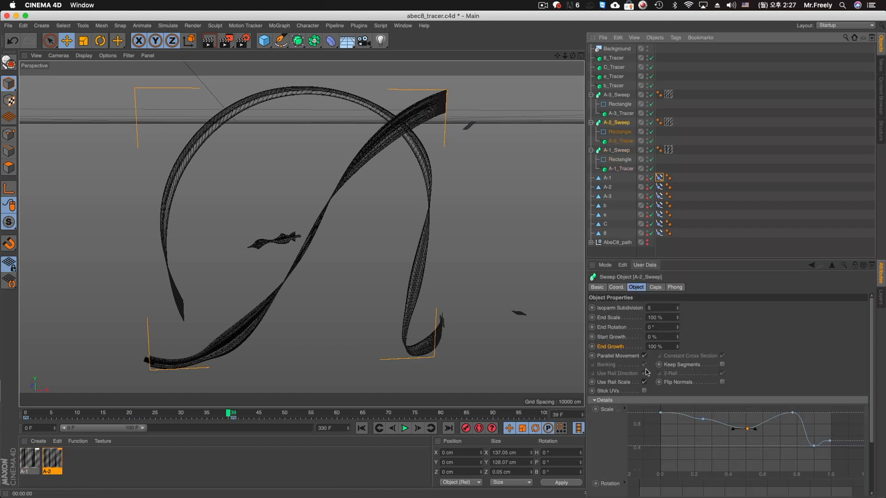
pyautogui.moveTo(73, 414); pyautogui.dragTo(26, 414)
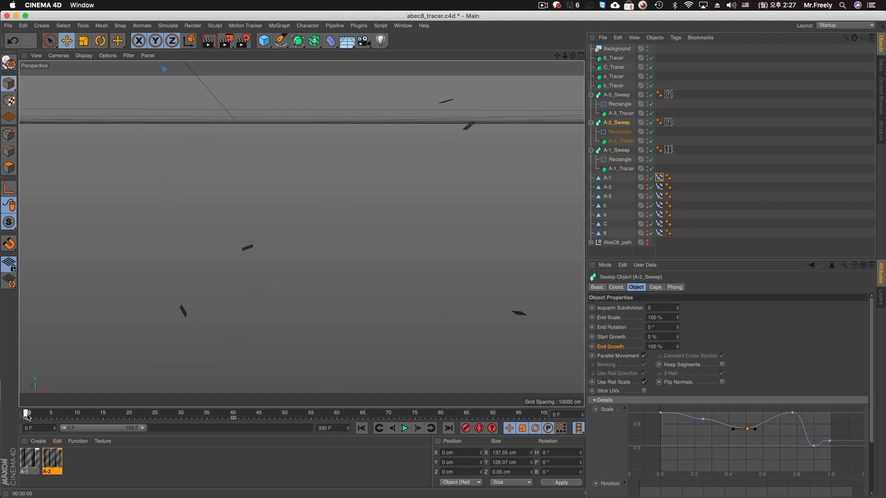
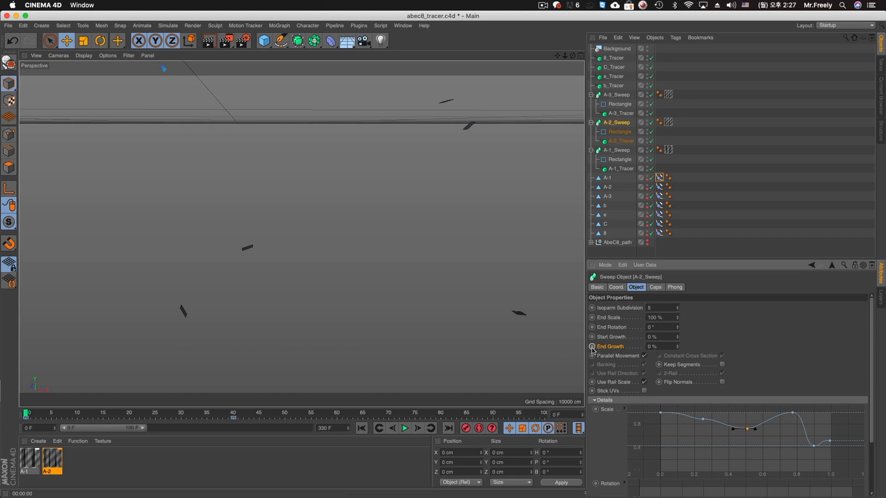
pyautogui.click(155, 414)
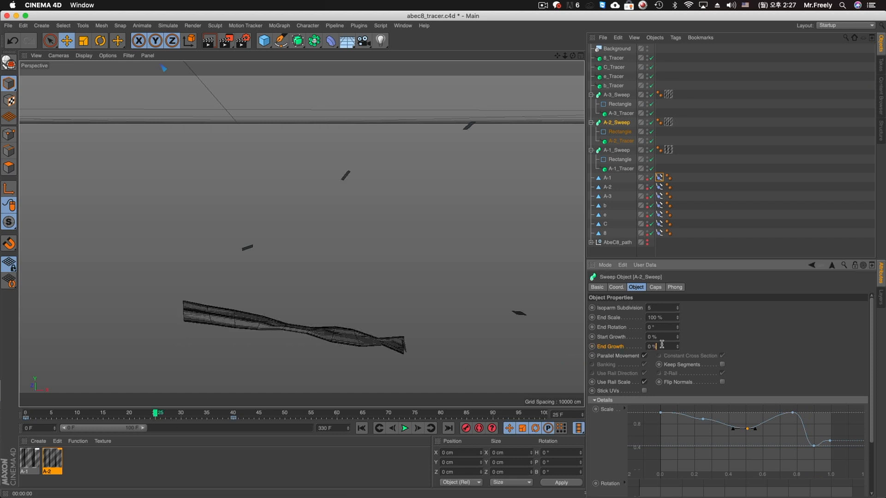
pyautogui.write('100')
pyautogui.press('Return')
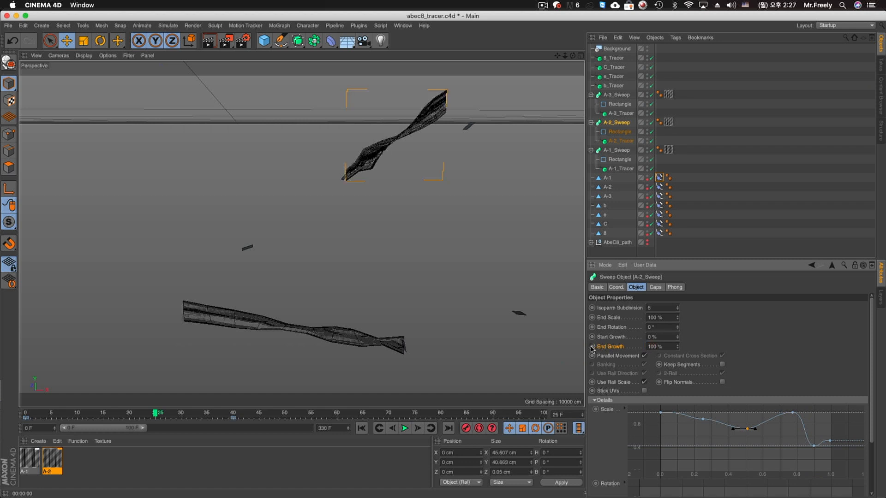
pyautogui.click(361, 428)
pyautogui.click(405, 428)
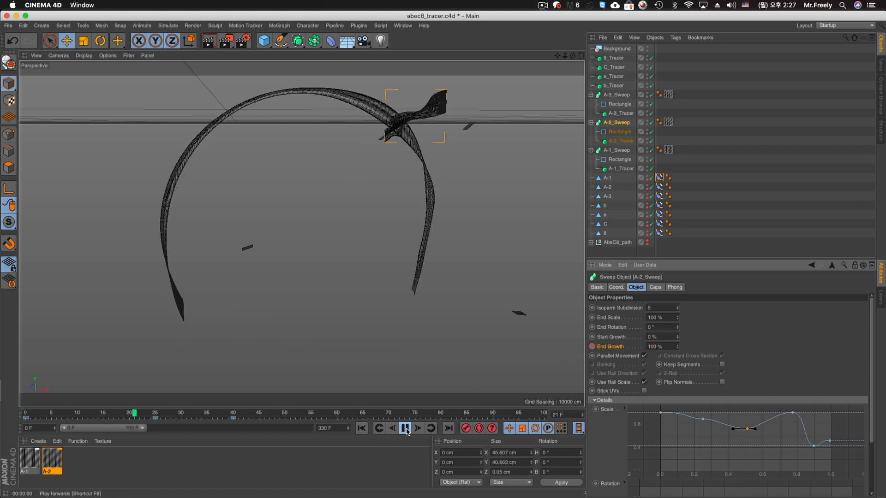
pyautogui.click(405, 428)
# Move A-2_Sweep's last End Growth key to frame 37 and replay the animation from the start
pyautogui.moveTo(26, 414); pyautogui.dragTo(103, 413)
pyautogui.click(181, 418)
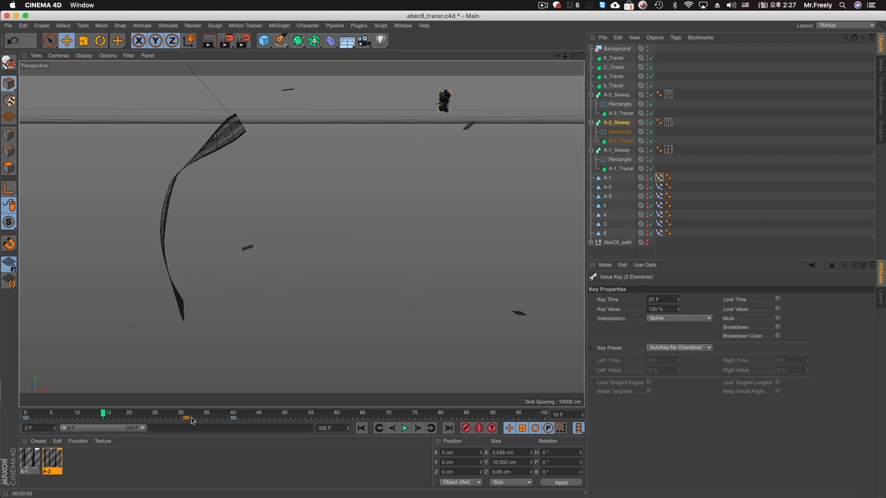
pyautogui.click(361, 428)
pyautogui.click(405, 428)
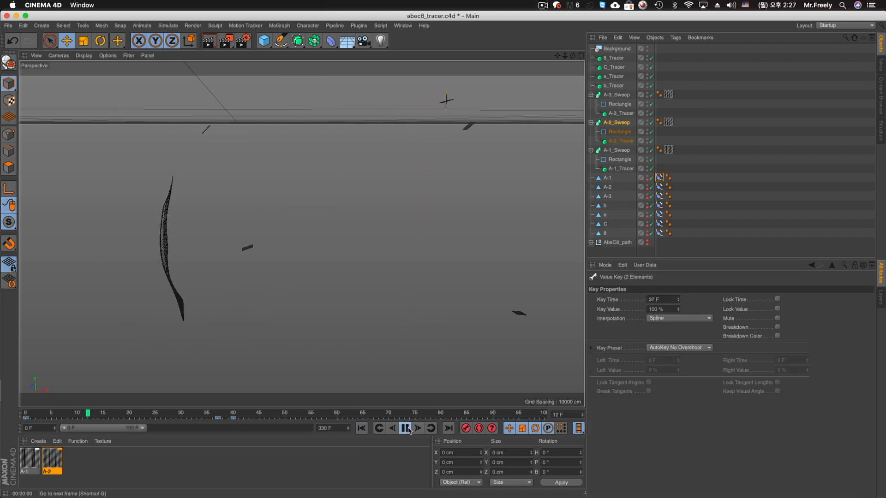
pyautogui.click(405, 428)
# Move A-2_Sweep's last End Growth key to frame 29 and replay the animation from the start
pyautogui.click(616, 123)
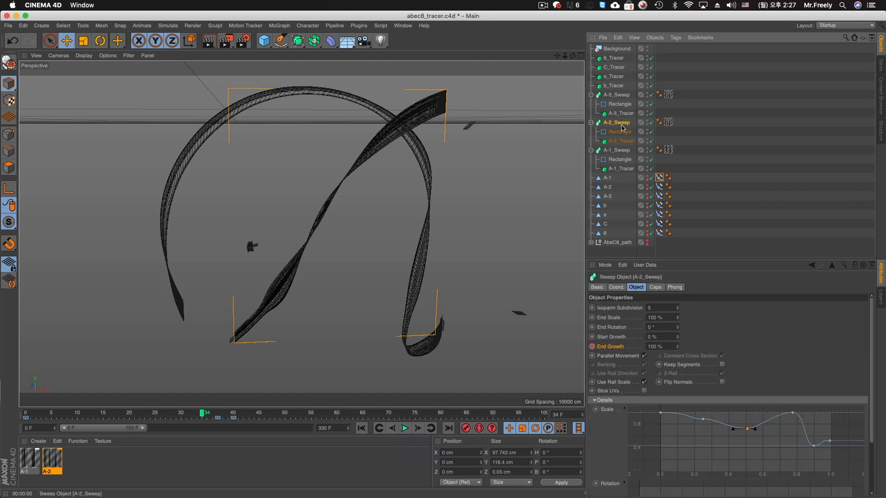
pyautogui.click(361, 428)
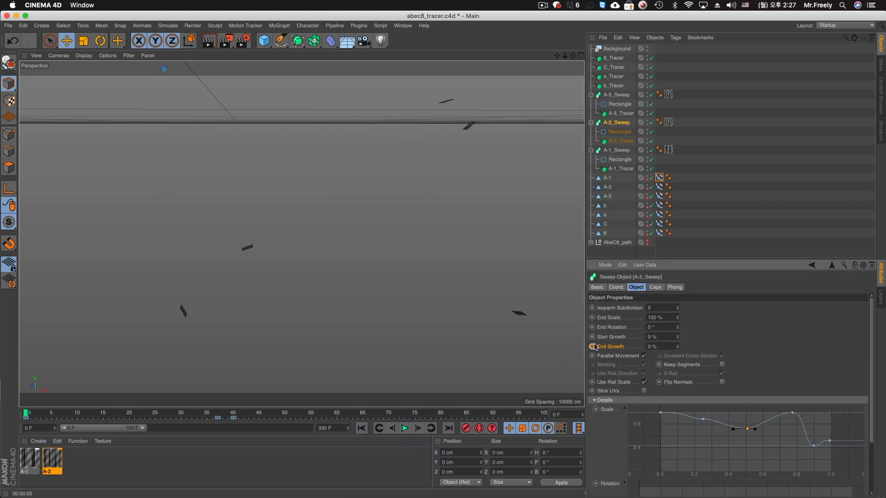
pyautogui.moveTo(219, 420); pyautogui.dragTo(176, 420)
pyautogui.click(405, 428)
pyautogui.click(405, 428)
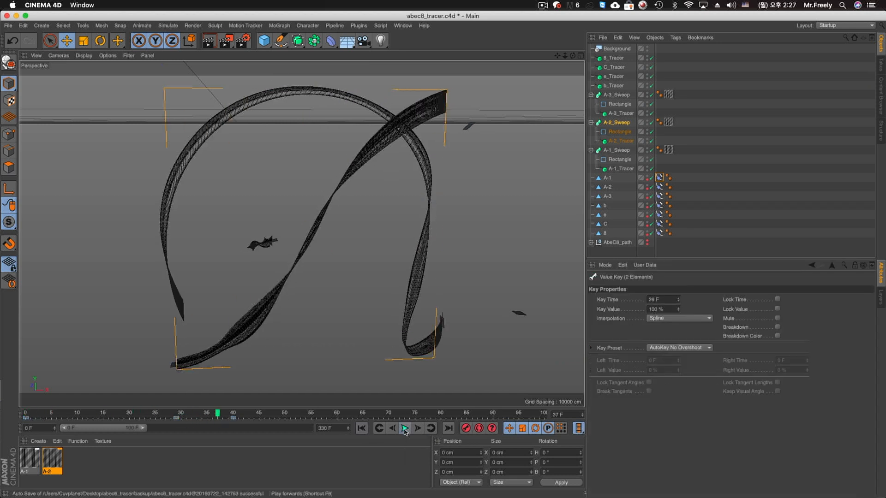
# Try setting A-2_Sweep's End Growth to 0% at frame 21 and undo the change
pyautogui.click(178, 415)
pyautogui.click(621, 123)
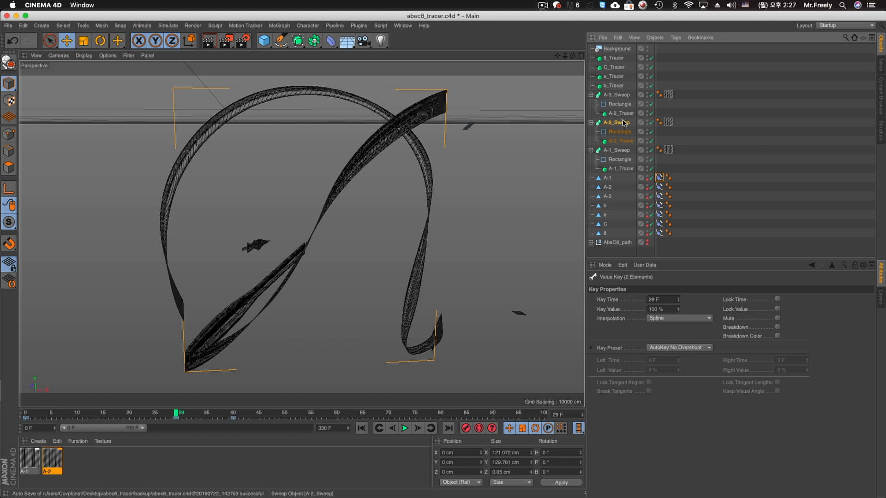
pyautogui.click(620, 141)
pyautogui.click(617, 124)
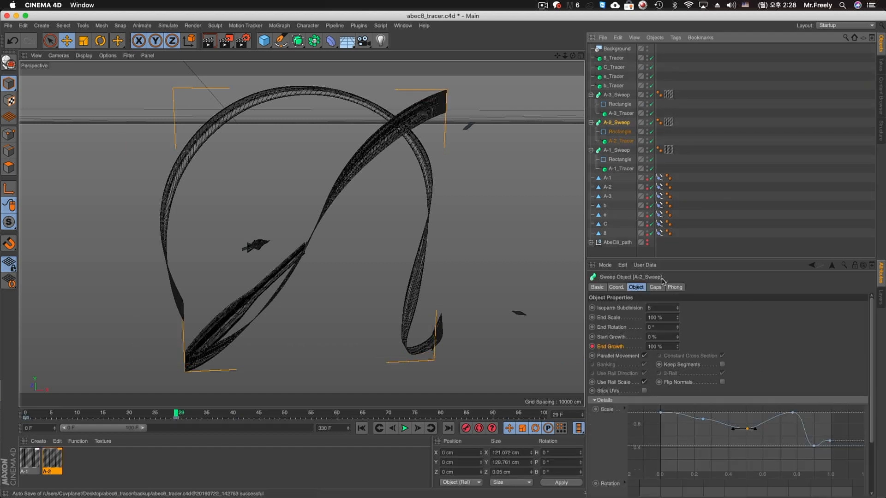
pyautogui.moveTo(171, 414); pyautogui.dragTo(135, 415)
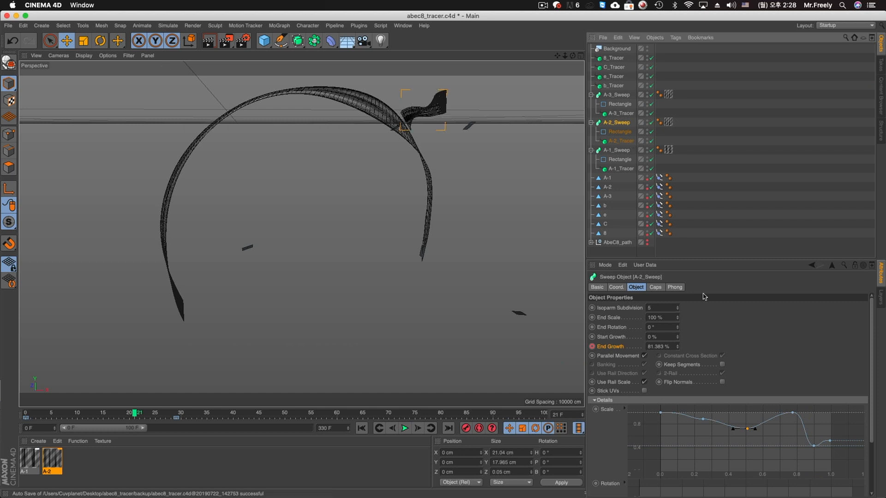
pyautogui.moveTo(678, 347); pyautogui.dragTo(677, 364)
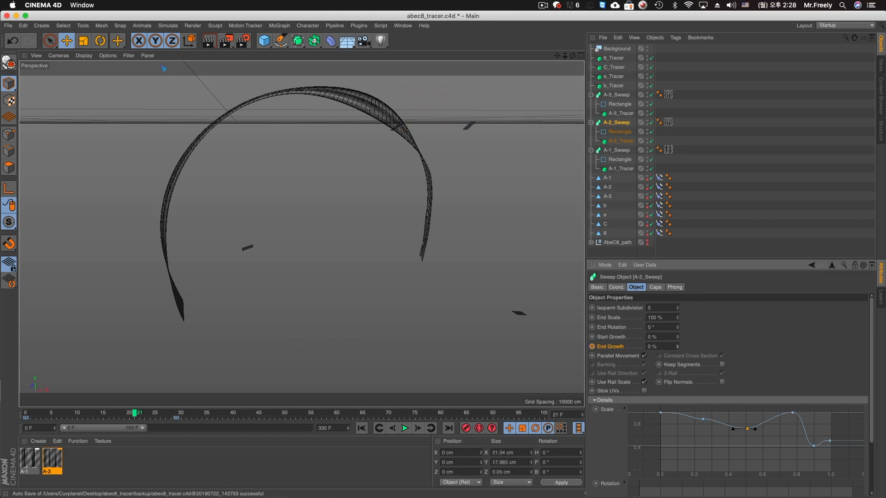
pyautogui.hotkey('ctrl', 'z')
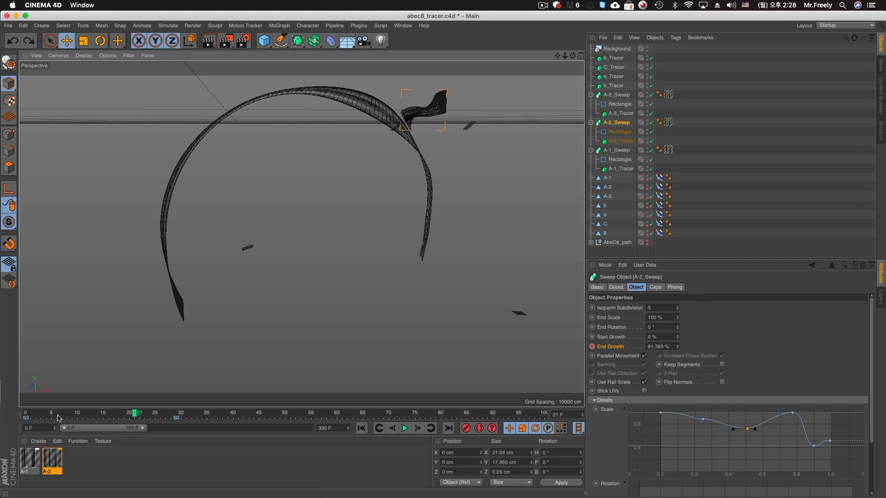
# Shift A-2_Sweep's last End Growth key to frame 43 and check the stroke's growth by replaying
pyautogui.click(26, 415)
pyautogui.moveTo(35, 416); pyautogui.dragTo(249, 418)
pyautogui.moveTo(160, 415); pyautogui.dragTo(235, 413)
pyautogui.click(378, 428)
pyautogui.click(405, 429)
pyautogui.click(405, 429)
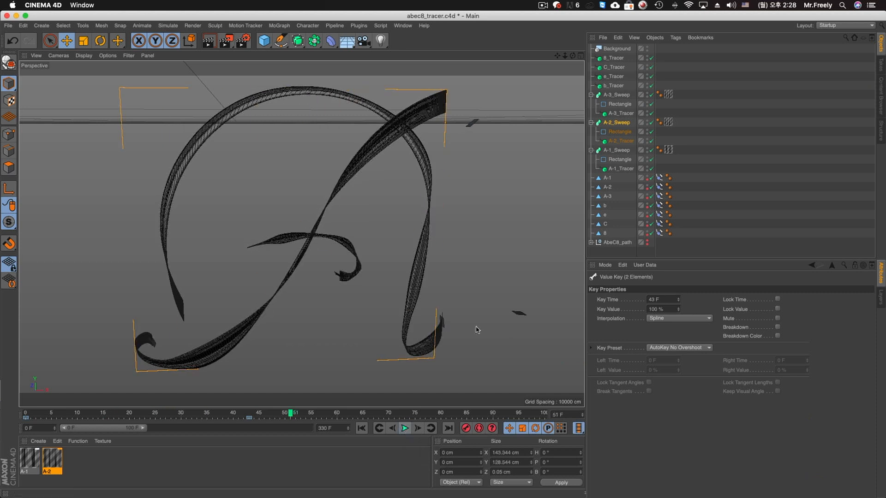
# Select A-3_Sweep and replay the animation to examine when its crossbar stroke is traced
pyautogui.click(620, 95)
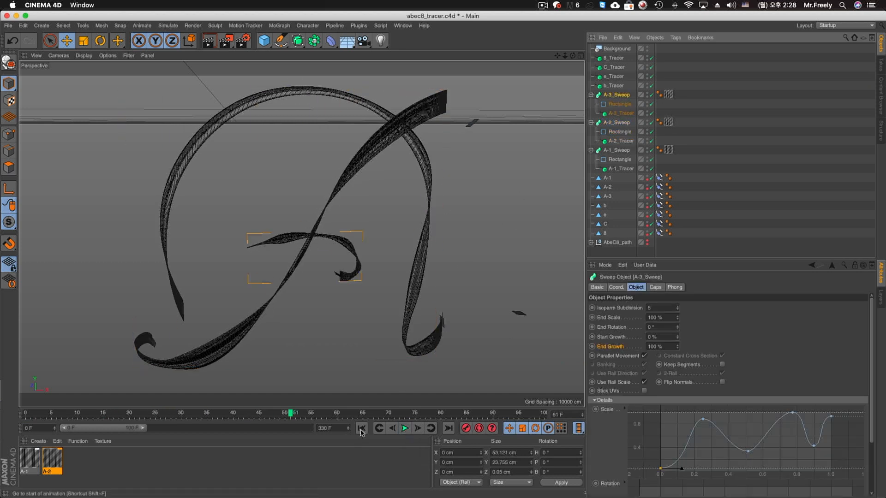
pyautogui.click(379, 428)
pyautogui.click(405, 429)
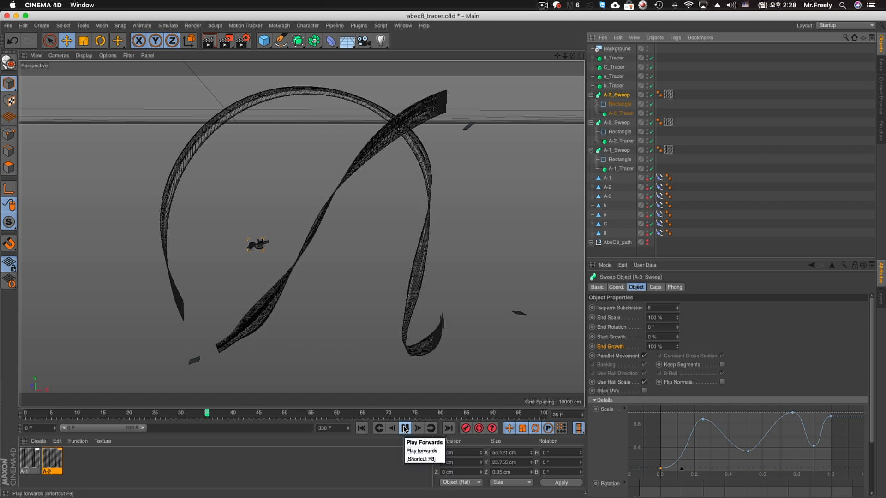
pyautogui.click(405, 428)
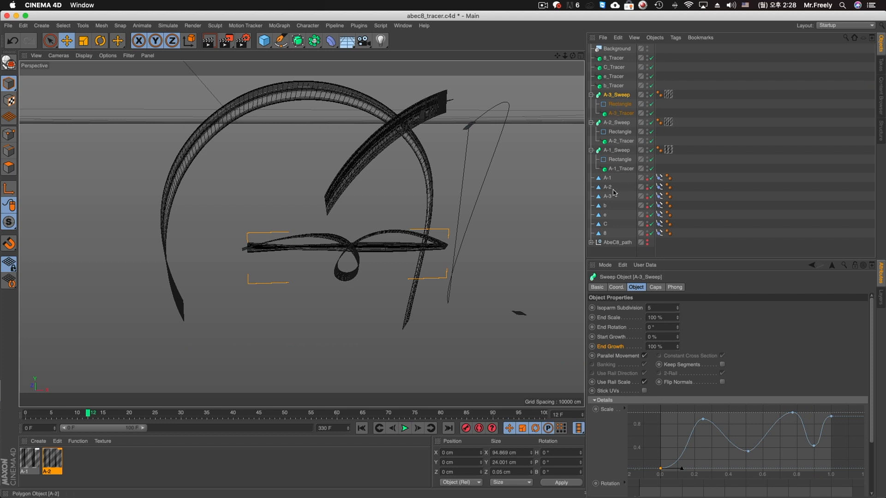
# Open the A-3 object's Align to Spline tag to examine its Position key timing
pyautogui.click(612, 190)
pyautogui.click(614, 186)
pyautogui.click(617, 190)
pyautogui.click(612, 197)
pyautogui.click(659, 196)
# Keyframe A-3_Sweep's End Growth at 0% on frame 29
pyautogui.click(176, 414)
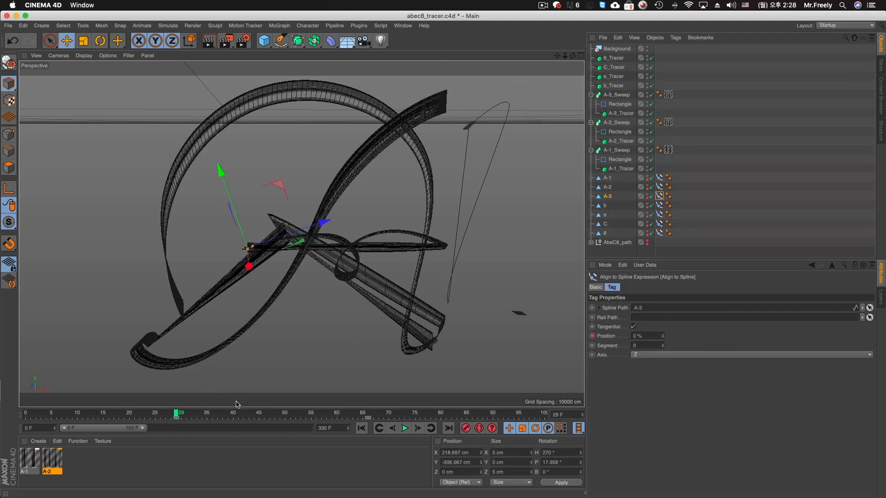
pyautogui.click(619, 95)
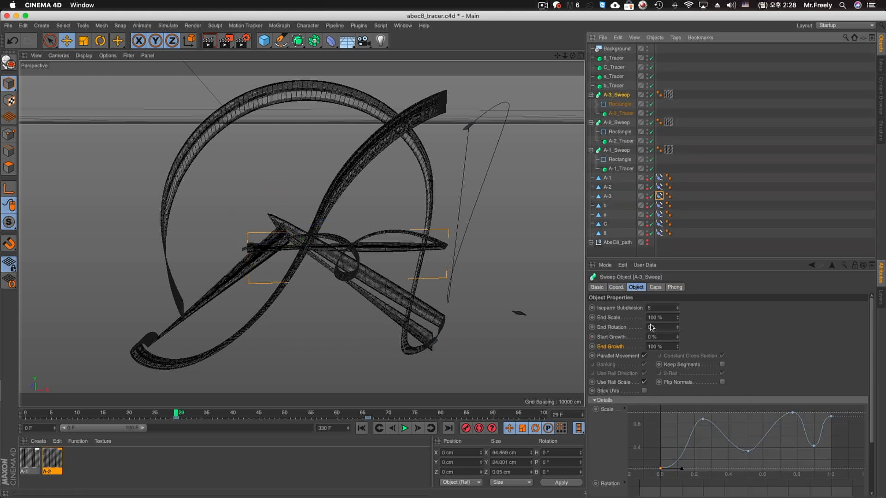
pyautogui.keyDown('ctrl'); pyautogui.click(593, 347); pyautogui.keyUp('ctrl')
pyautogui.write('0')
pyautogui.press('Return')
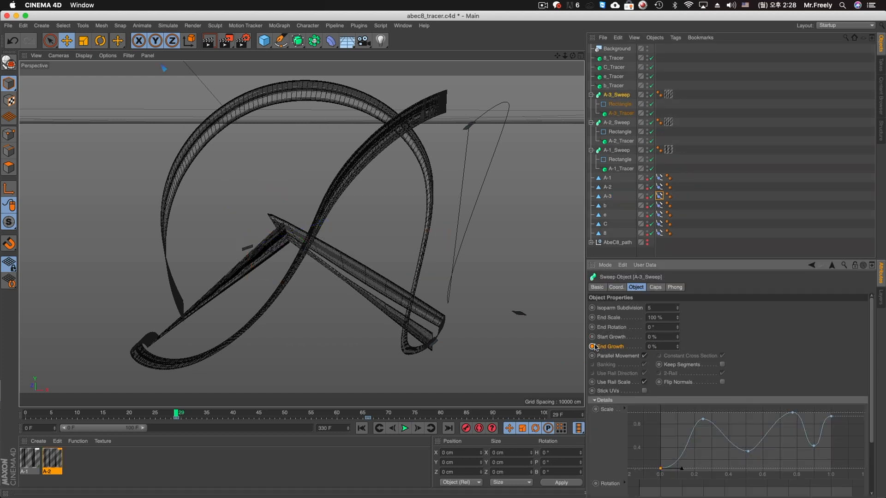
pyautogui.keyDown('ctrl'); pyautogui.click(591, 347); pyautogui.keyUp('ctrl')
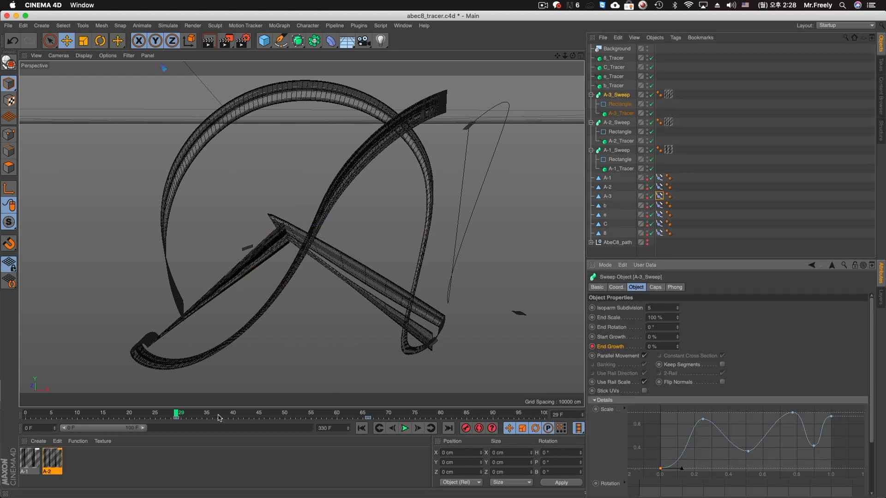
# Keyframe A-3_Sweep's End Growth at 100% on frame 48 and replay the animation
pyautogui.click(275, 414)
pyautogui.moveTo(662, 346); pyautogui.dragTo(594, 344)
pyautogui.write('10')
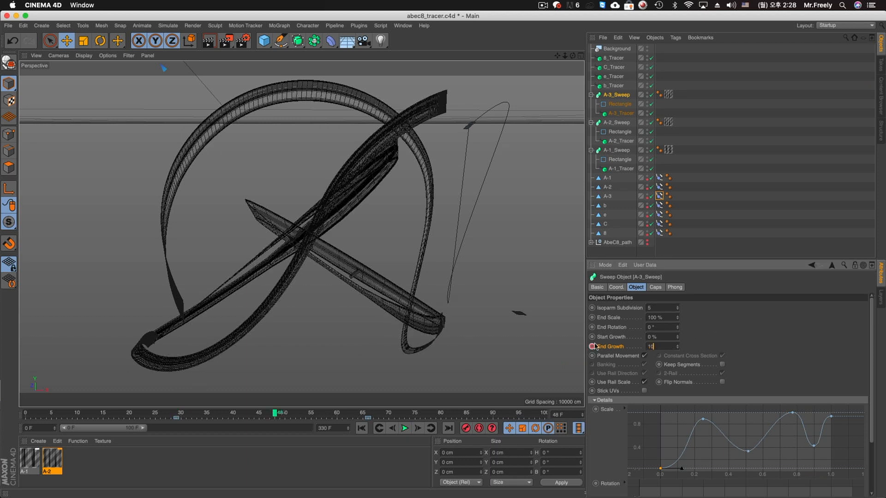
pyautogui.write('0')
pyautogui.press('Return')
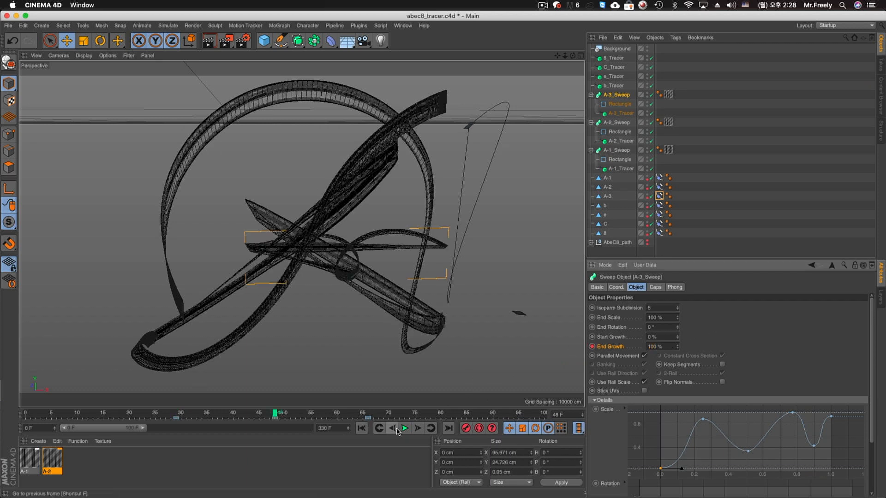
pyautogui.click(404, 429)
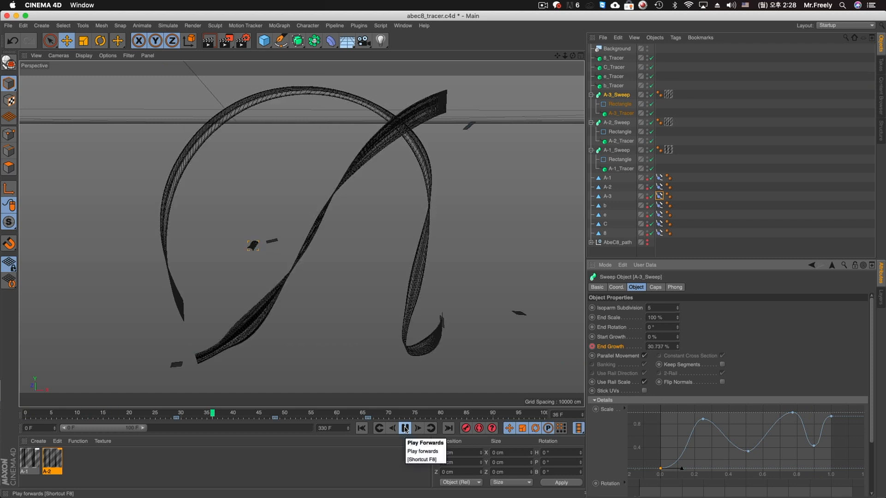
pyautogui.click(404, 430)
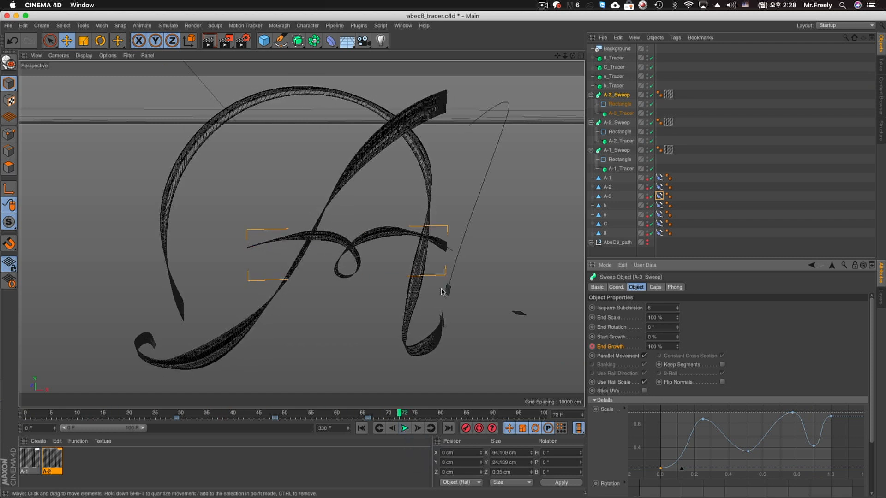
# Duplicate A-3_Sweep above b_Tracer and rename the copy b_Sweep
pyautogui.keyDown('alt'); pyautogui.moveTo(320, 272); pyautogui.dragTo(293, 273, button='middle'); pyautogui.keyUp('alt')
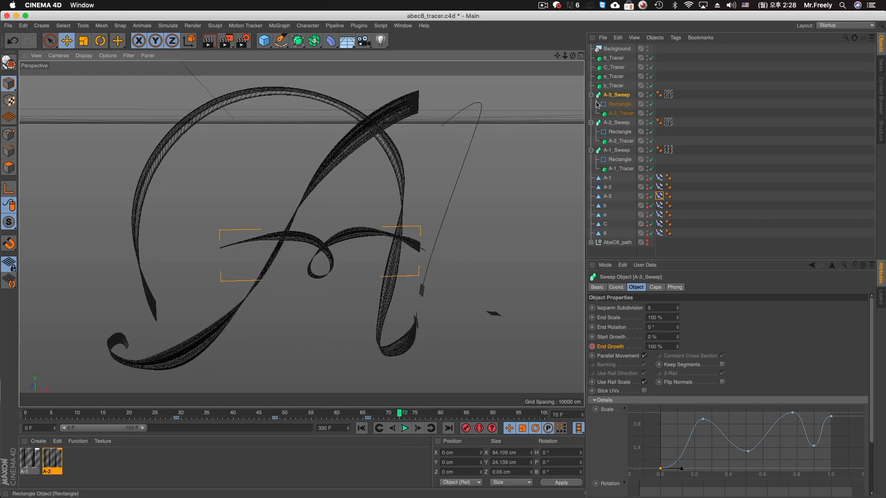
pyautogui.moveTo(606, 97); pyautogui.dragTo(608, 86)
pyautogui.doubleClick(610, 86)
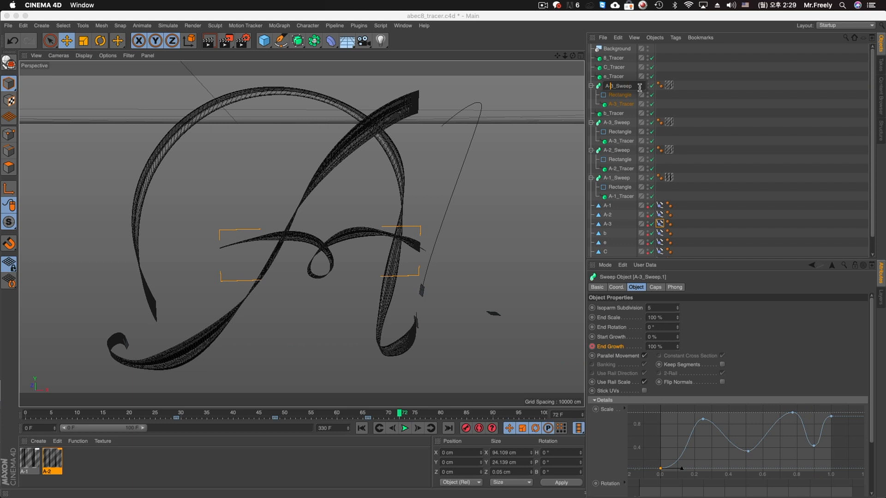
pyautogui.press('Return')
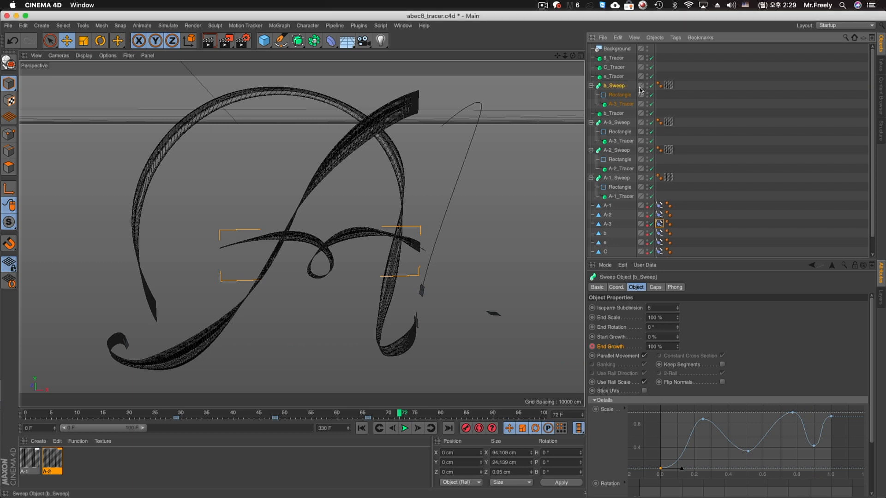
# Delete the copied A-3 tracer from b_Sweep and put b_Tracer under its Rectangle instead
pyautogui.click(615, 104)
pyautogui.press('Delete')
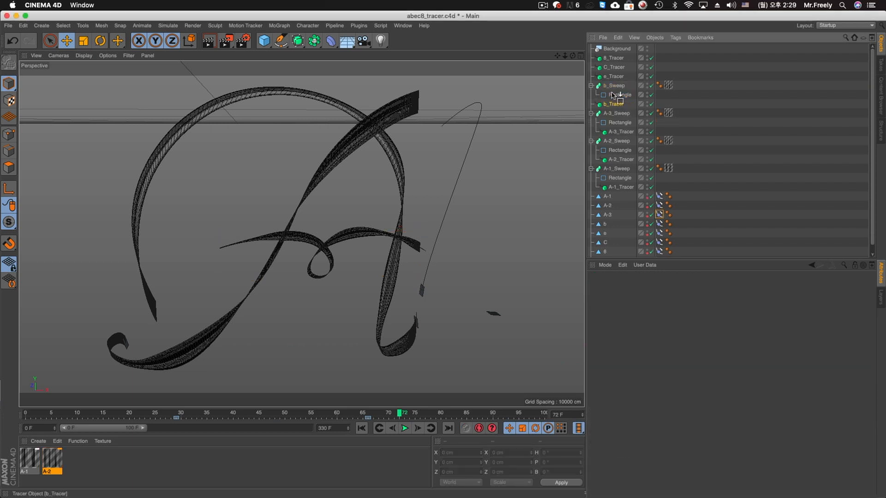
pyautogui.moveTo(611, 100); pyautogui.dragTo(619, 106)
pyautogui.click(615, 86)
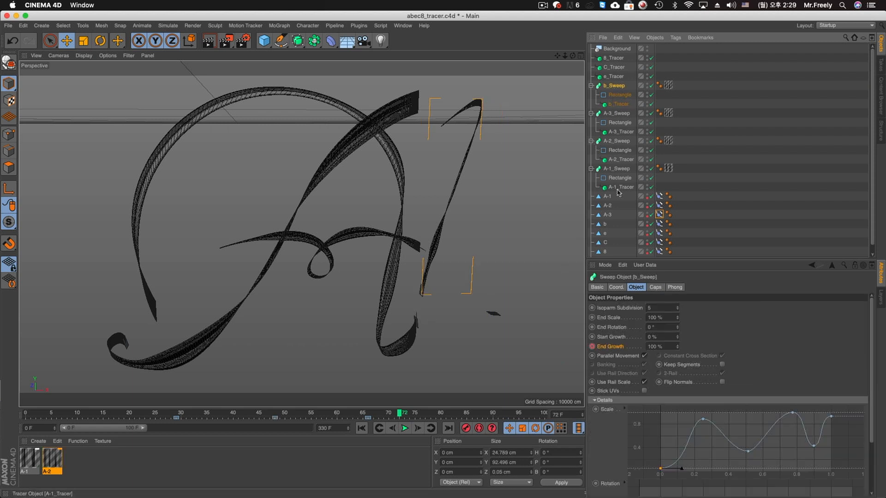
# Select the b object's Align to Spline tag and extend the visible timeline range to about frame 155
pyautogui.click(605, 224)
pyautogui.click(658, 224)
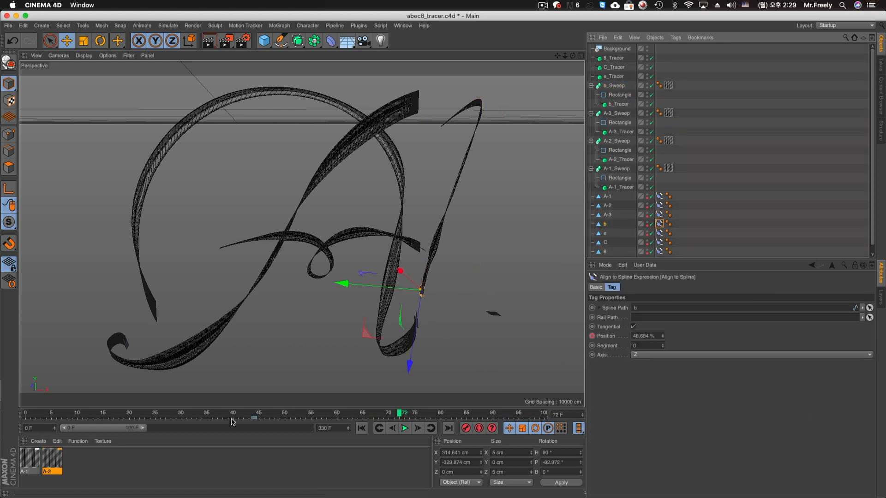
pyautogui.moveTo(144, 428); pyautogui.dragTo(184, 432)
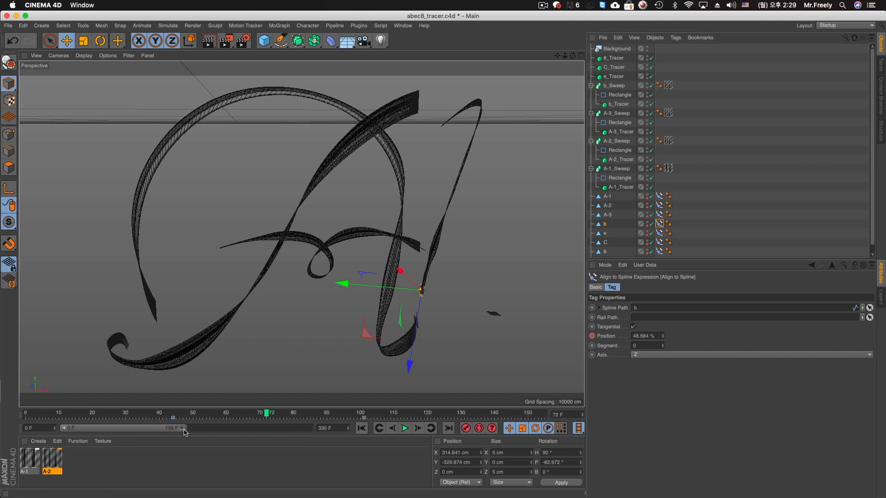
# Go to the b path's start key at frame 44 and shift b_Sweep's End Growth keys to frames 44 and 71
pyautogui.click(173, 418)
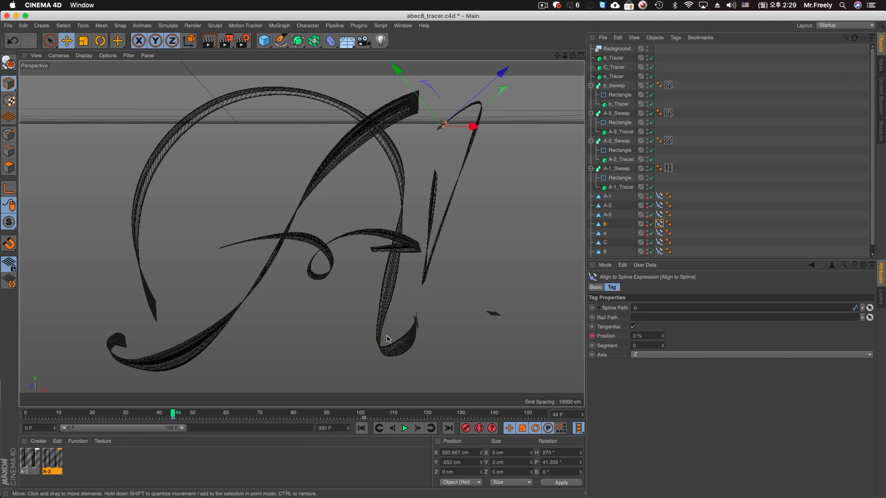
pyautogui.click(615, 86)
pyautogui.click(697, 131)
pyautogui.click(608, 87)
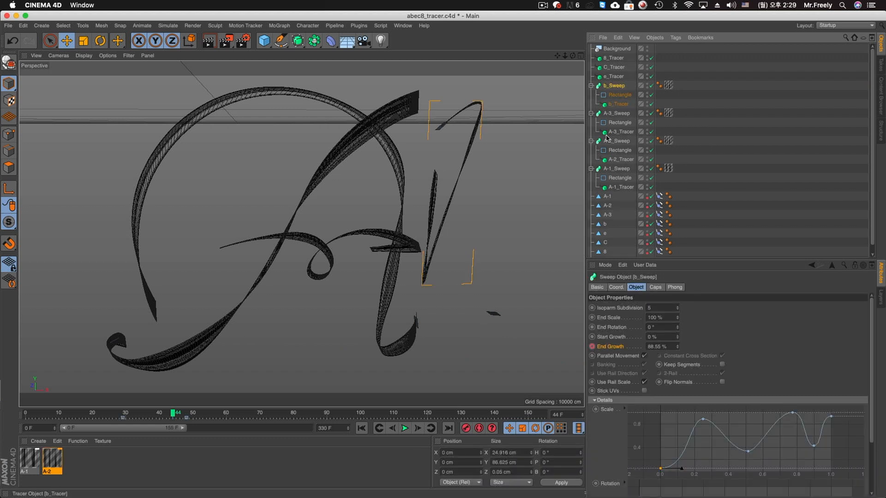
pyautogui.moveTo(122, 418); pyautogui.dragTo(171, 423)
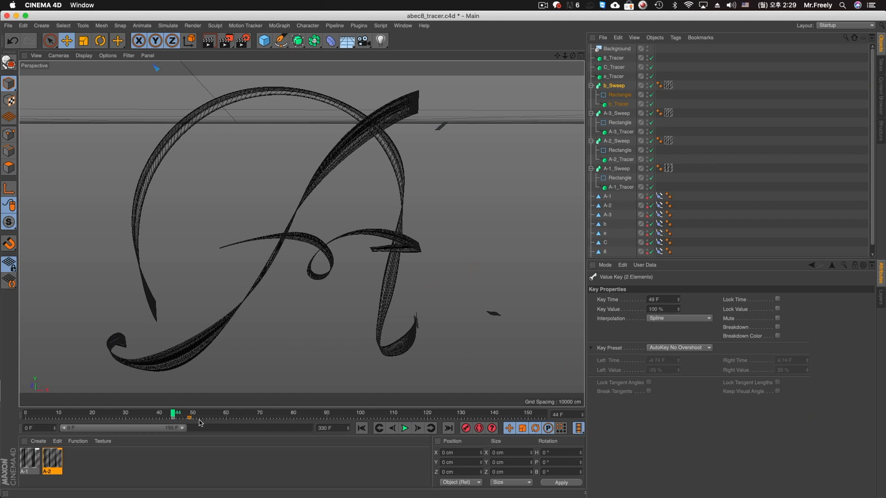
# Replay the animation from the start and move b_Sweep's 0% End Growth key to frame 52
pyautogui.click(402, 428)
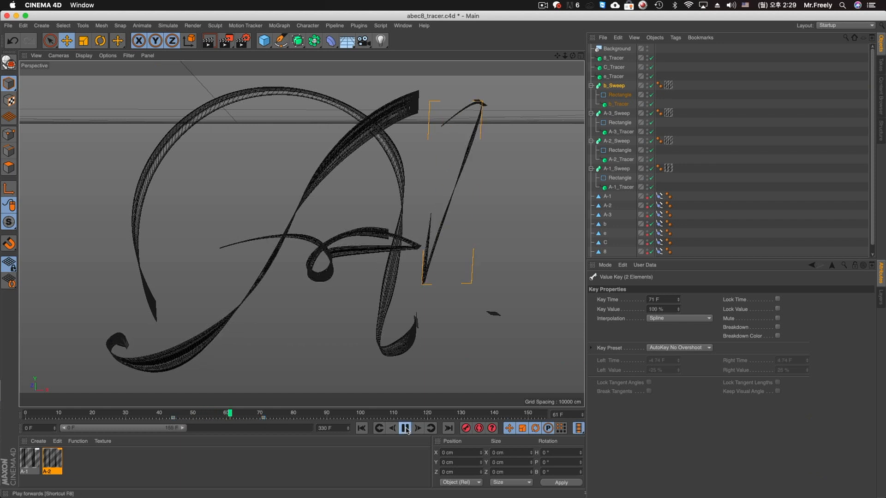
pyautogui.click(405, 430)
pyautogui.click(362, 428)
pyautogui.click(403, 429)
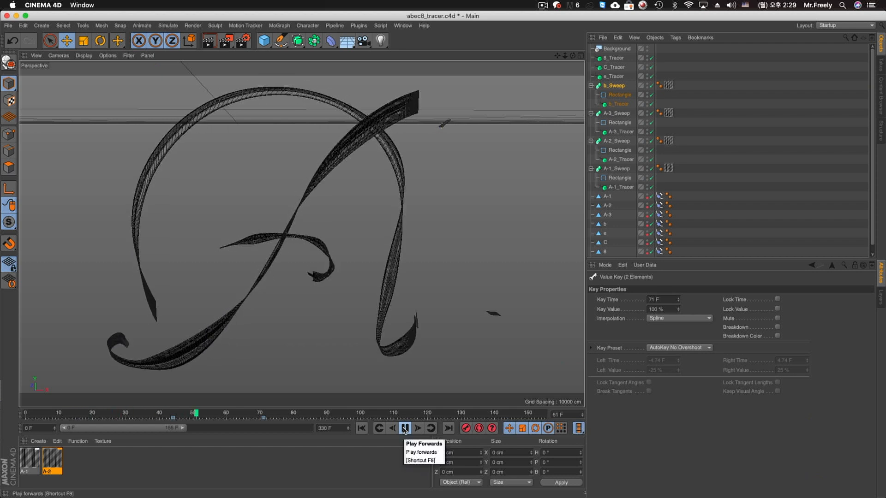
pyautogui.click(405, 429)
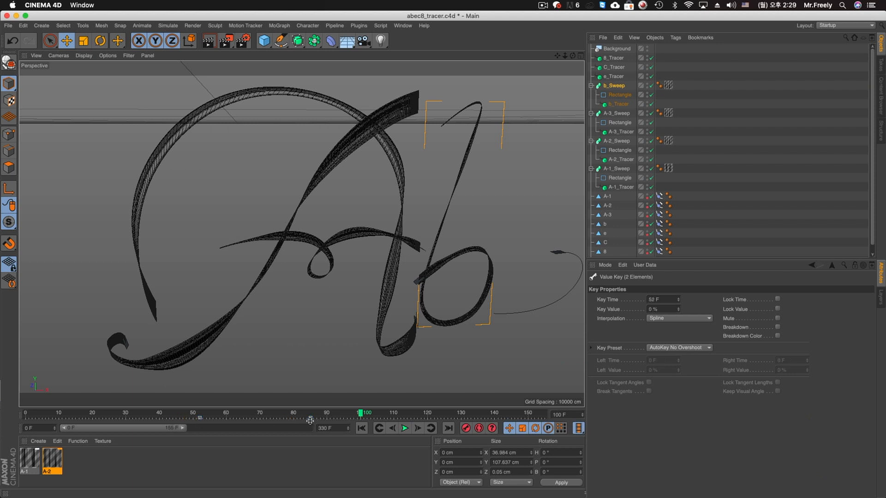
# Try b_Sweep's 100% End Growth key at frame 106 and replay the animation around the b stroke
pyautogui.moveTo(311, 419); pyautogui.dragTo(395, 421)
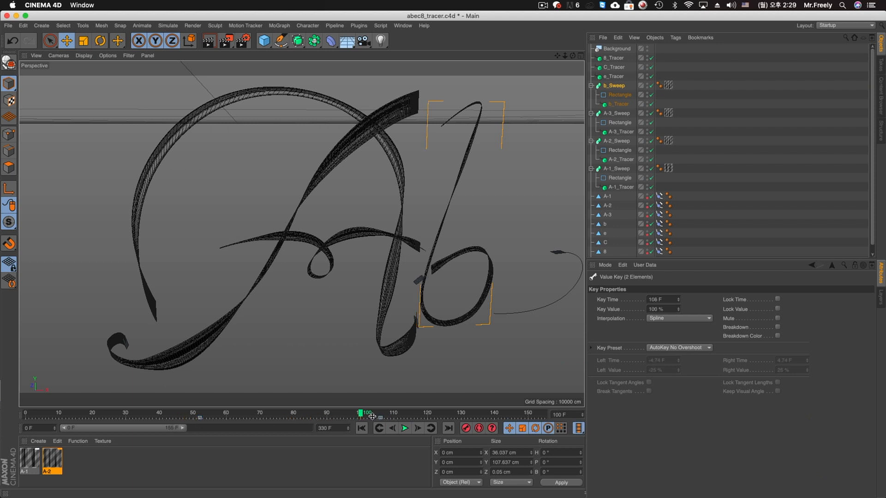
pyautogui.click(405, 429)
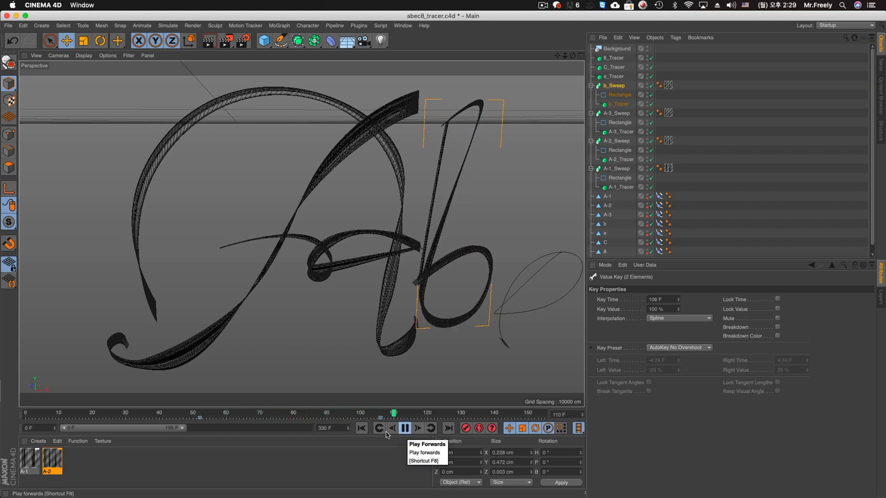
pyautogui.click(362, 429)
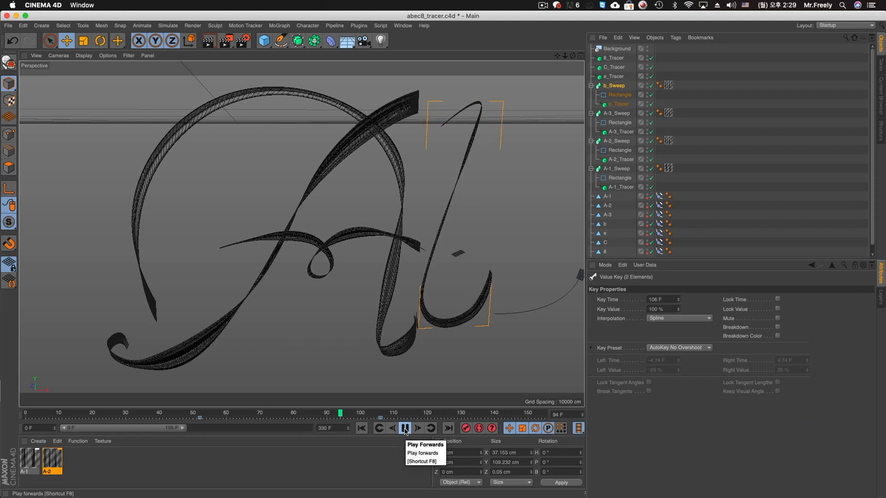
pyautogui.click(405, 429)
pyautogui.keyDown('alt'); pyautogui.moveTo(442, 326); pyautogui.dragTo(311, 302, button='middle'); pyautogui.keyUp('alt')
pyautogui.scroll(2, 300, 305)
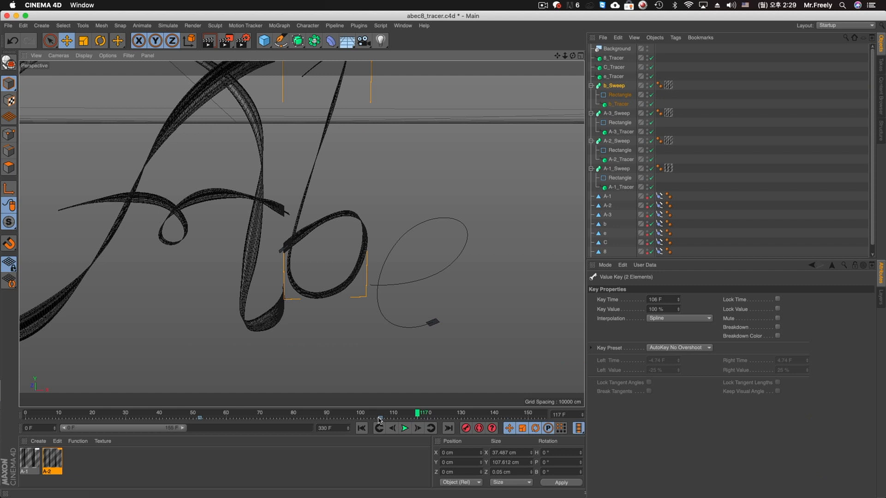
# Set b_Sweep's 100% End Growth key to frame 84 and replay the animation from the start
pyautogui.moveTo(379, 418); pyautogui.dragTo(348, 422)
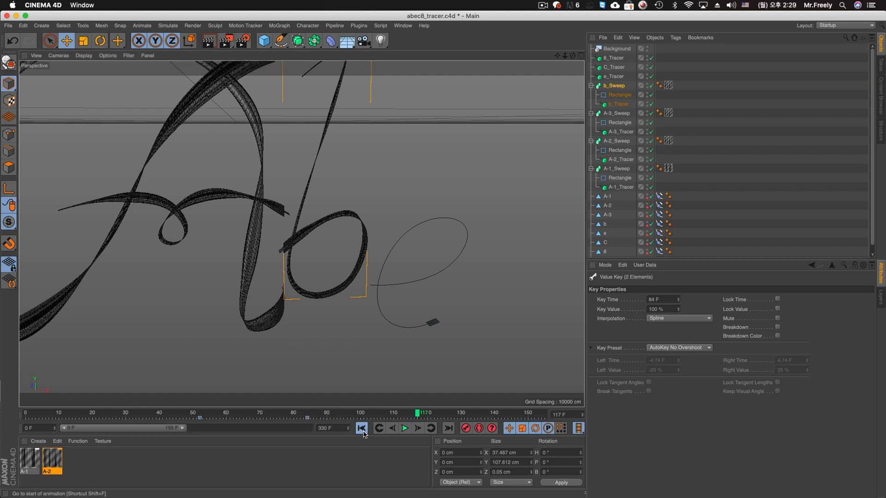
pyautogui.click(361, 428)
pyautogui.click(405, 428)
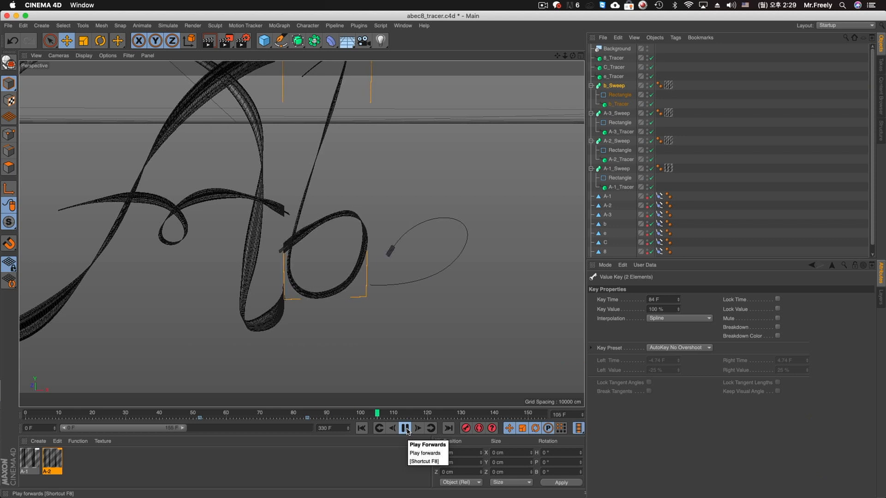
pyautogui.click(405, 429)
# Duplicate b_Sweep above e_Tracer and rename the copy e_Sweep
pyautogui.moveTo(616, 87); pyautogui.dragTo(610, 74)
pyautogui.doubleClick(618, 77)
pyautogui.press('BackSpace')
pyautogui.press('BackSpace')
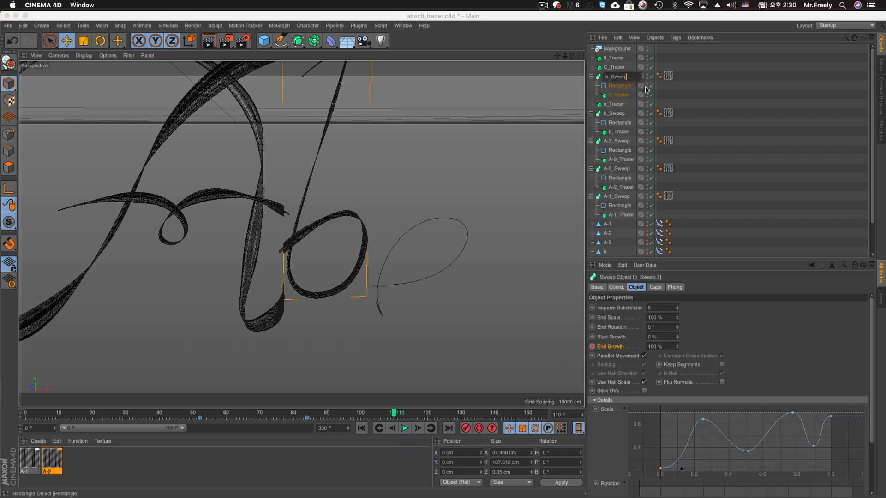
pyautogui.write('e')
pyautogui.press('Return')
# Replace the copied b_Tracer inside e_Sweep with e_Tracer below its Rectangle and replay the animation
pyautogui.click(621, 96)
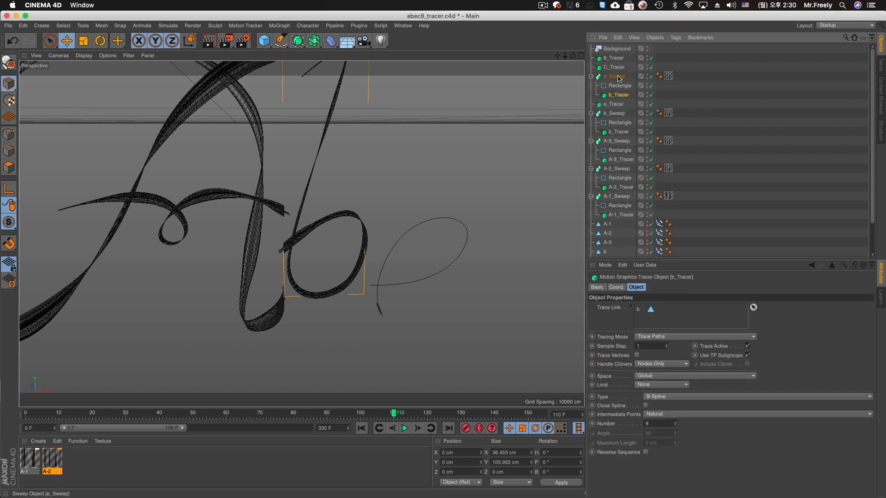
pyautogui.press('Delete')
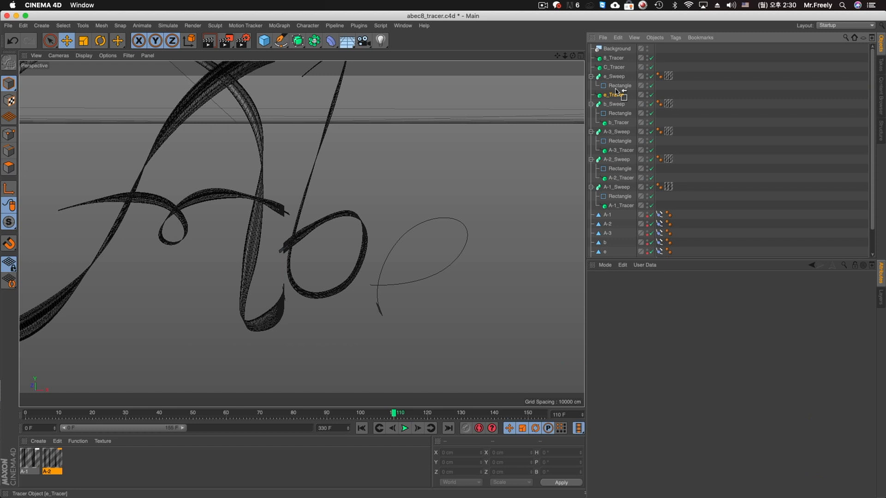
pyautogui.moveTo(617, 91); pyautogui.dragTo(619, 92)
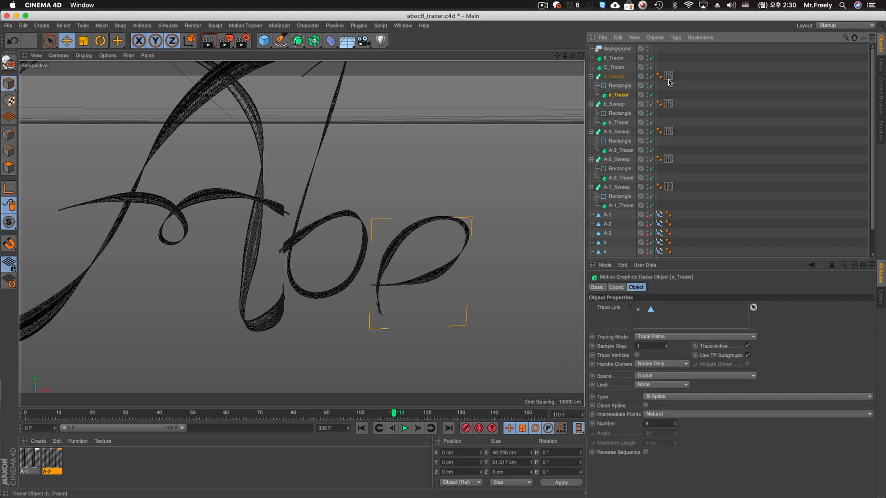
pyautogui.click(361, 428)
pyautogui.click(405, 428)
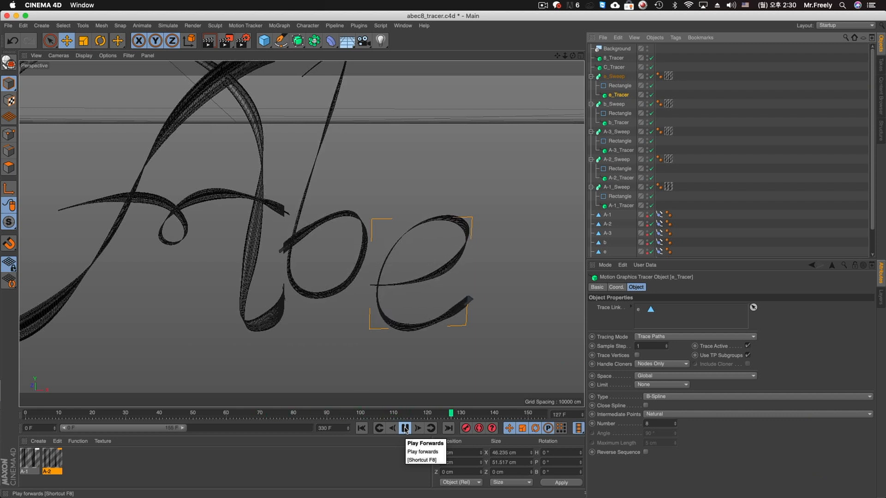
pyautogui.click(405, 429)
# Reshape b_Sweep's Scale curve by raising its start and middle points to full scale and deepening the dip near the end
pyautogui.click(616, 104)
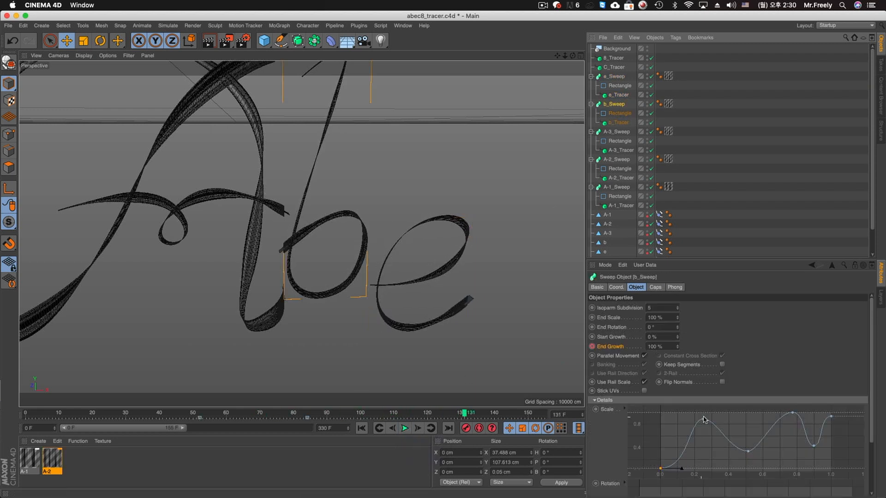
pyautogui.moveTo(660, 468); pyautogui.dragTo(665, 397)
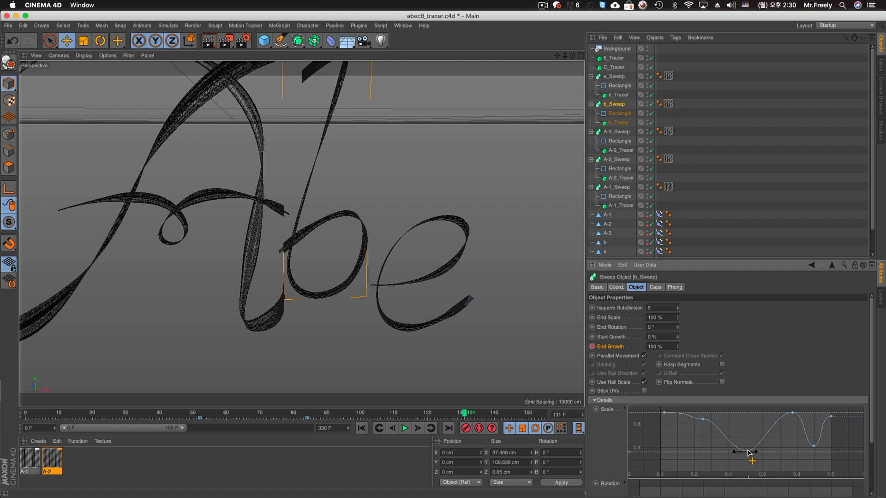
pyautogui.moveTo(748, 452); pyautogui.dragTo(745, 395)
pyautogui.moveTo(703, 420); pyautogui.dragTo(705, 413)
pyautogui.moveTo(813, 446)
pyautogui.mouseDown()
pyautogui.moveTo(810, 411)
pyautogui.moveTo(808, 462)
pyautogui.mouseUp()
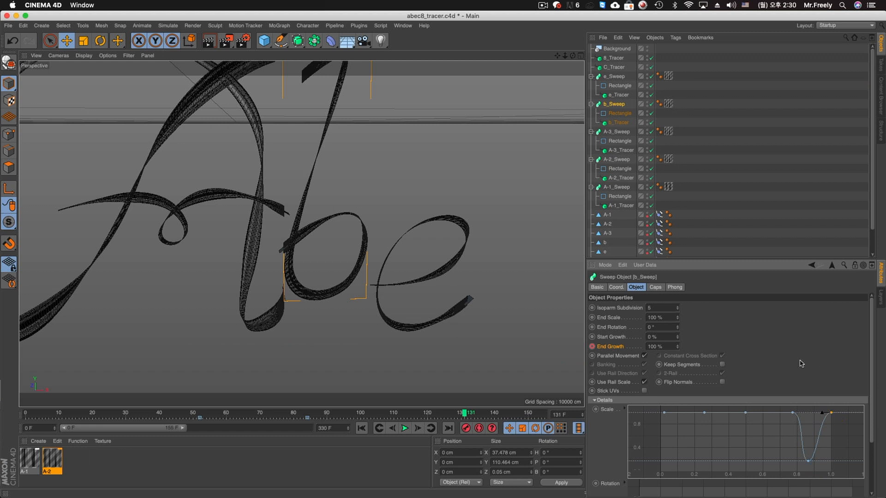
# Reshape e_Sweep's Scale curve by raising the middle point to full scale and lowering the dip near the end
pyautogui.click(618, 77)
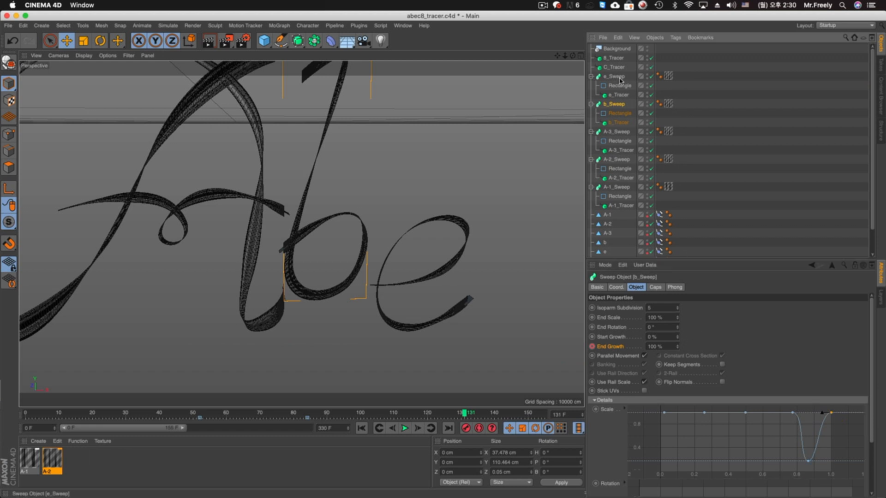
pyautogui.moveTo(660, 468)
pyautogui.mouseDown()
pyautogui.moveTo(662, 442)
pyautogui.moveTo(662, 467)
pyautogui.mouseUp()
pyautogui.moveTo(748, 451); pyautogui.dragTo(749, 406)
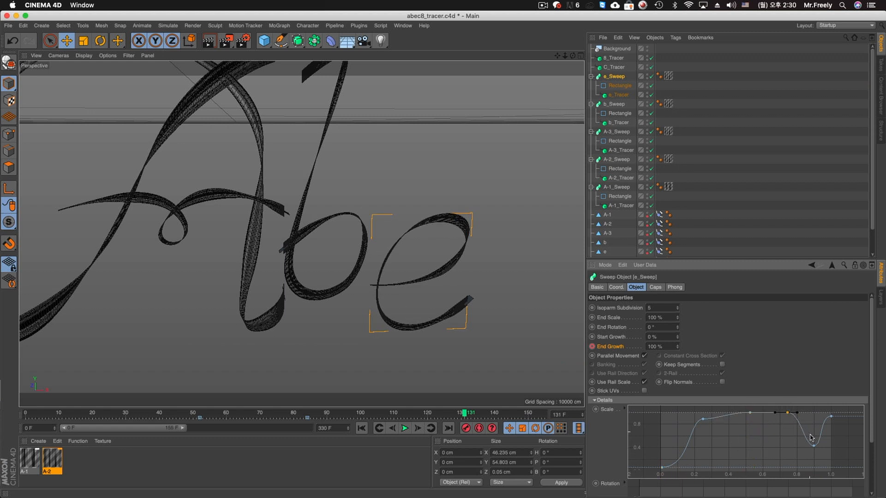
pyautogui.moveTo(813, 445)
pyautogui.mouseDown()
pyautogui.moveTo(812, 388)
pyautogui.moveTo(811, 473)
pyautogui.moveTo(810, 458)
pyautogui.mouseUp()
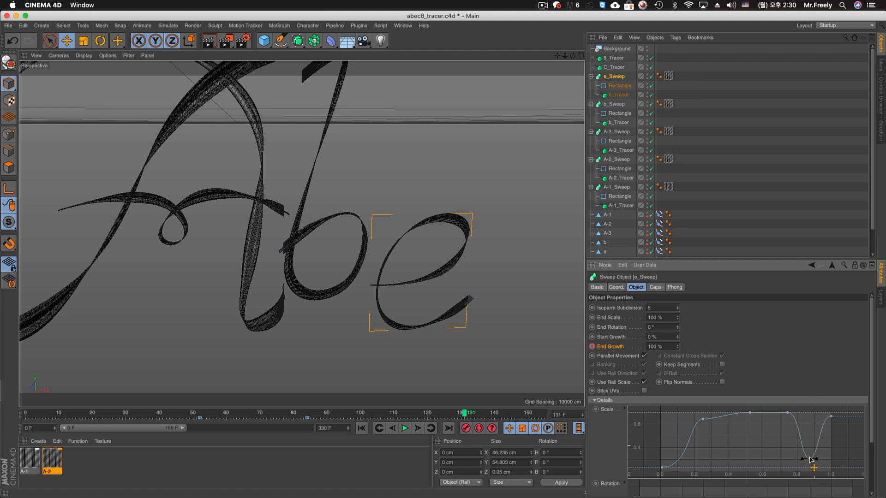
# Render the viewport from a distance and closer up to check the look of the A, b and e strokes
pyautogui.keyDown('alt'); pyautogui.moveTo(382, 232); pyautogui.dragTo(327, 279, button='right'); pyautogui.keyUp('alt')
pyautogui.keyDown('alt'); pyautogui.moveTo(345, 258); pyautogui.dragTo(378, 262, button='middle'); pyautogui.keyUp('alt')
pyautogui.press('super+r')
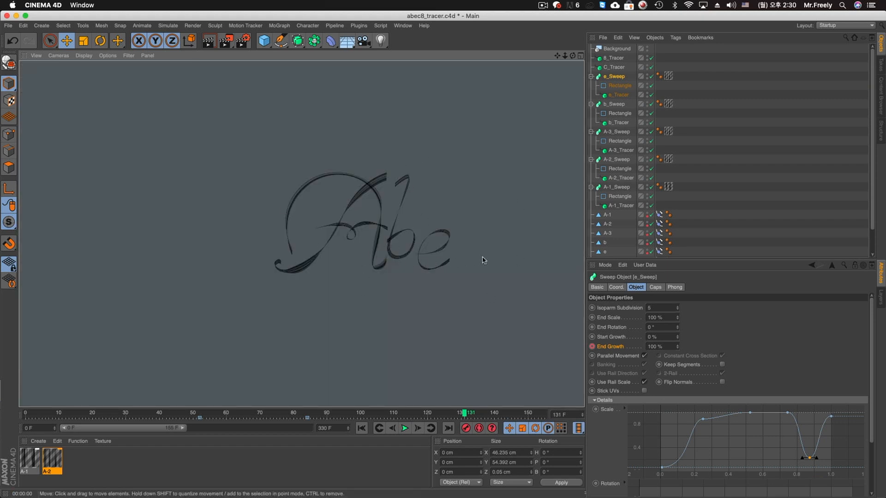
pyautogui.keyDown('alt'); pyautogui.moveTo(396, 263); pyautogui.dragTo(467, 269, button='right'); pyautogui.keyUp('alt')
pyautogui.keyDown('alt'); pyautogui.moveTo(434, 324); pyautogui.dragTo(434, 324); pyautogui.keyUp('alt')
pyautogui.press('super+r')
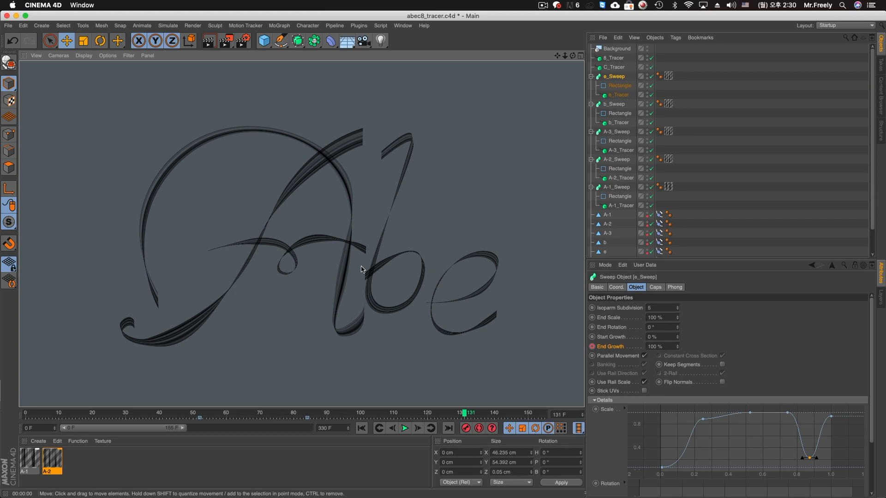
pyautogui.keyDown('alt'); pyautogui.moveTo(383, 262); pyautogui.dragTo(423, 286, button='right'); pyautogui.keyUp('alt')
pyautogui.keyDown('alt'); pyautogui.moveTo(432, 234); pyautogui.dragTo(459, 229, button='right'); pyautogui.keyUp('alt')
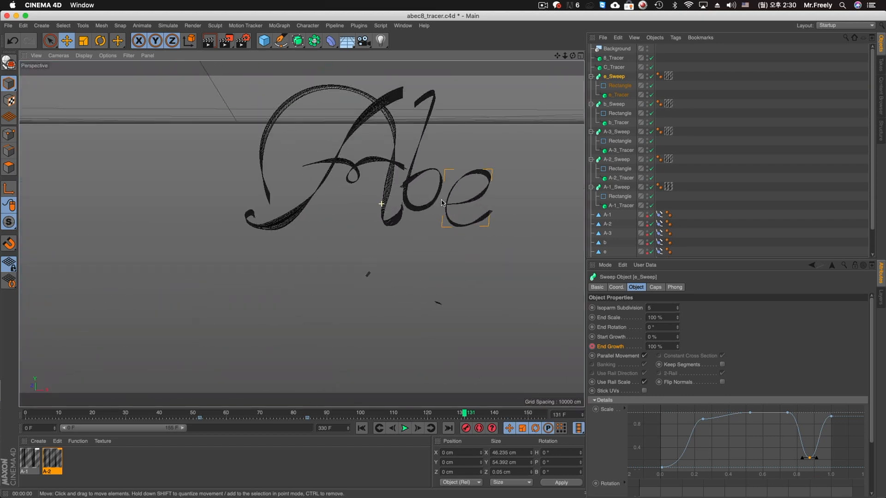
# Duplicate e_Sweep below C_Tracer and rename the copy C_Sweep
pyautogui.keyDown('ctrl'); pyautogui.moveTo(607, 74); pyautogui.dragTo(610, 79); pyautogui.keyUp('ctrl')
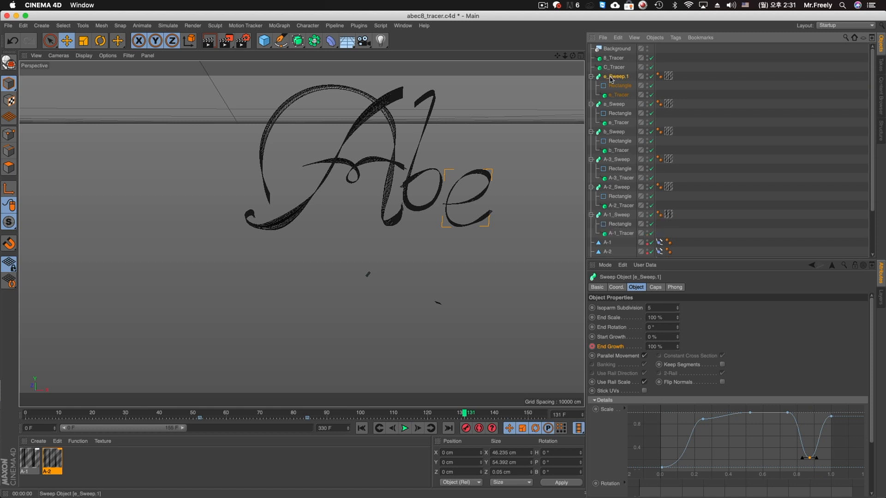
pyautogui.doubleClick(607, 78)
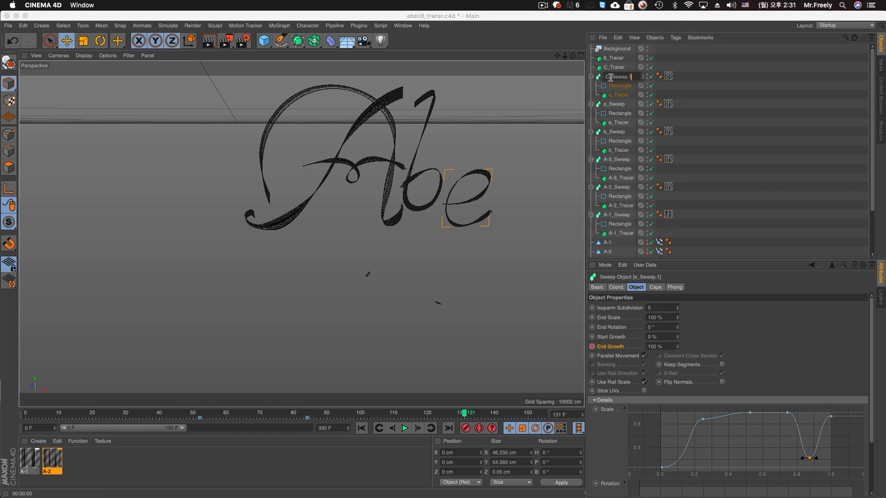
pyautogui.press('Return')
# Delete the copied e_Tracer from C_Sweep and put C_Tracer under its Rectangle instead
pyautogui.click(626, 93)
pyautogui.press('Delete')
pyautogui.moveTo(615, 68); pyautogui.dragTo(617, 90)
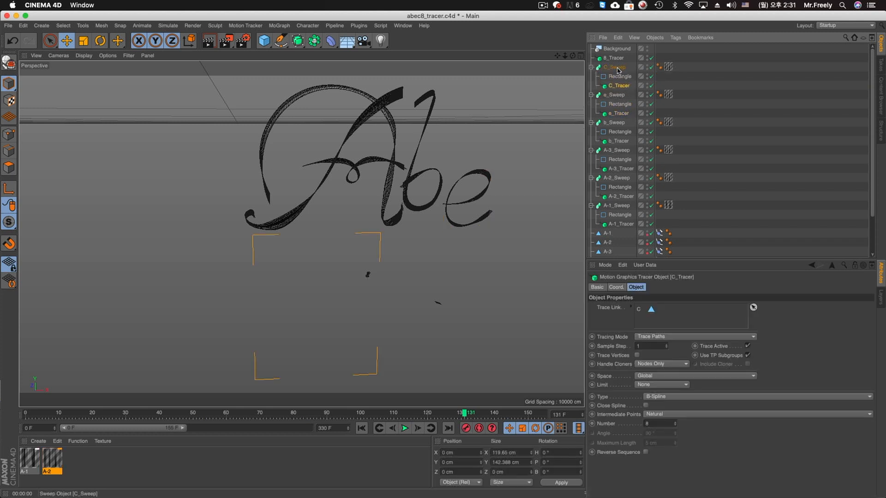
# Shift the visible timeline to frames 65–220 and use the e object's Align to Spline tag to go to its start key at frame 74
pyautogui.moveTo(172, 428); pyautogui.dragTo(219, 428)
pyautogui.click(616, 95)
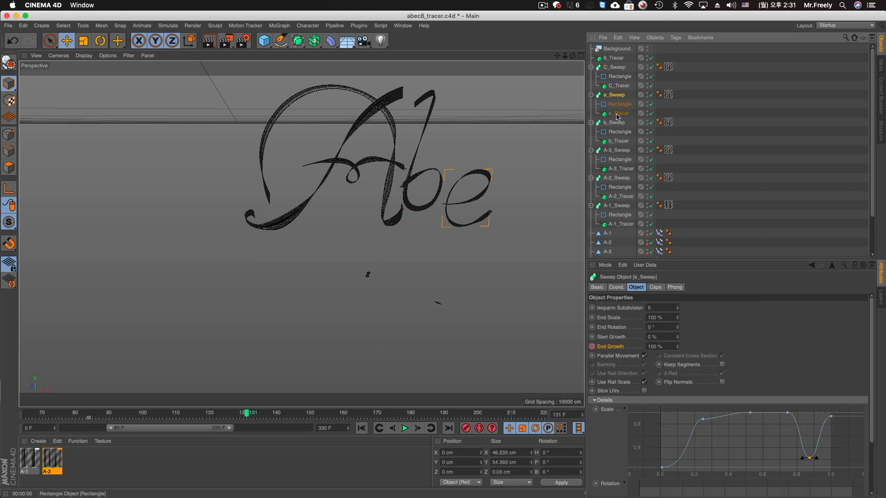
pyautogui.scroll(-3, 623, 250)
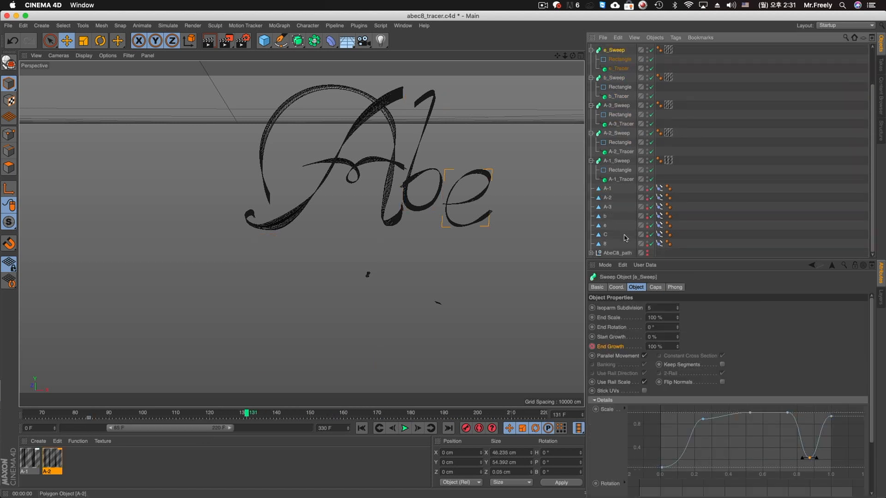
pyautogui.click(659, 225)
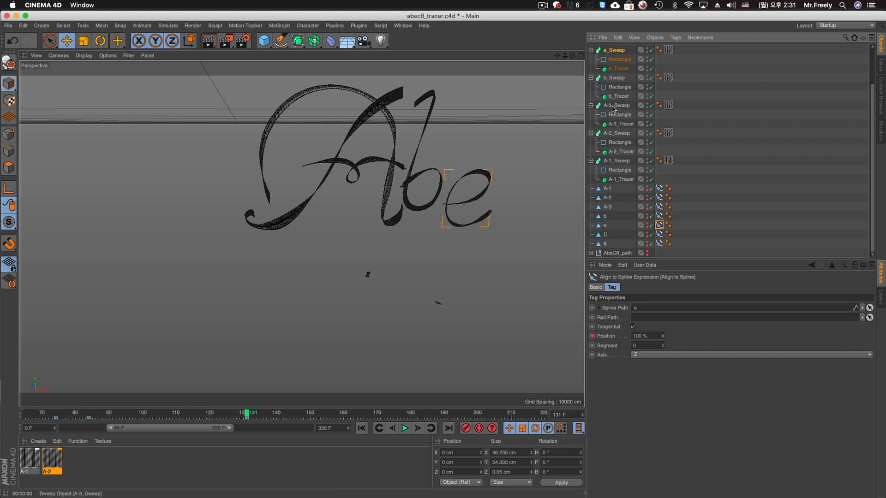
pyautogui.click(716, 84)
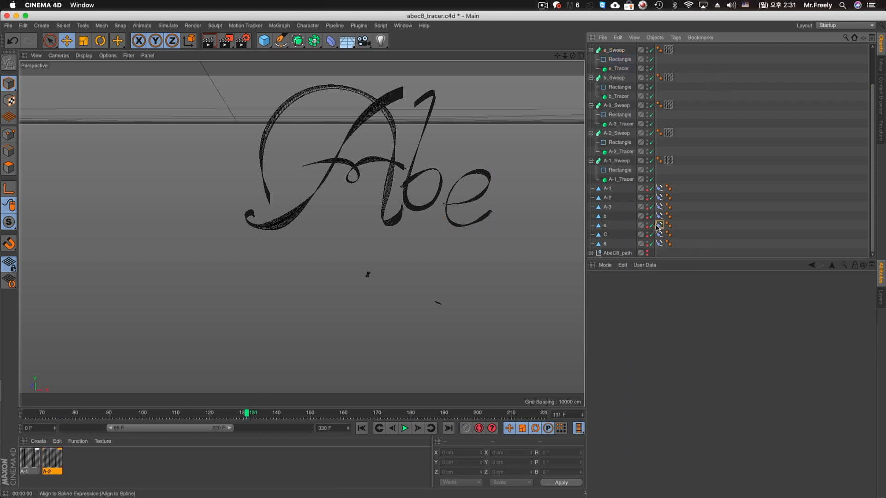
pyautogui.click(657, 225)
pyautogui.click(56, 416)
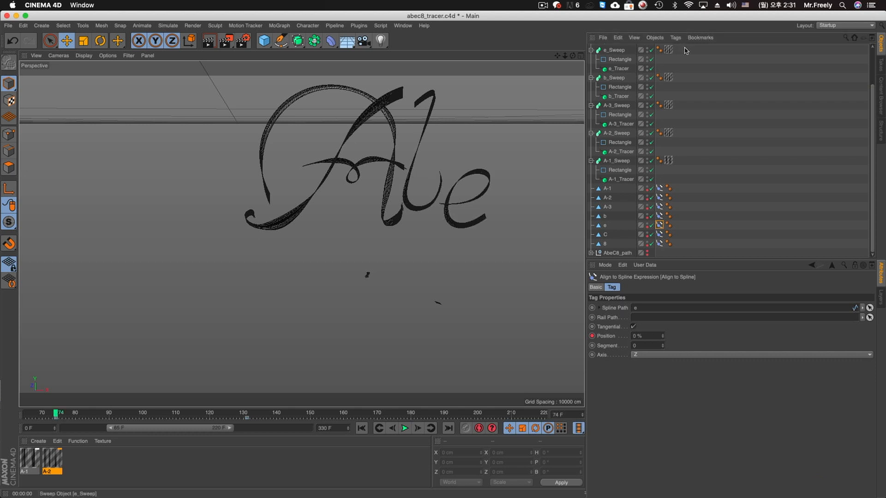
pyautogui.click(616, 80)
pyautogui.click(683, 89)
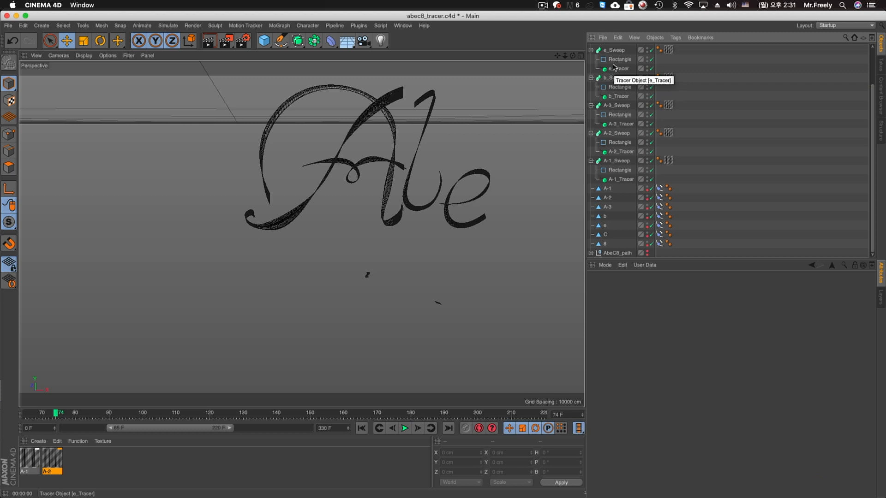
# Shift e_Sweep's End Growth keys to about frame 81 and frame 103, with the timeline showing frames 26–181
pyautogui.click(616, 50)
pyautogui.moveTo(120, 428); pyautogui.dragTo(105, 428)
pyautogui.click(186, 418)
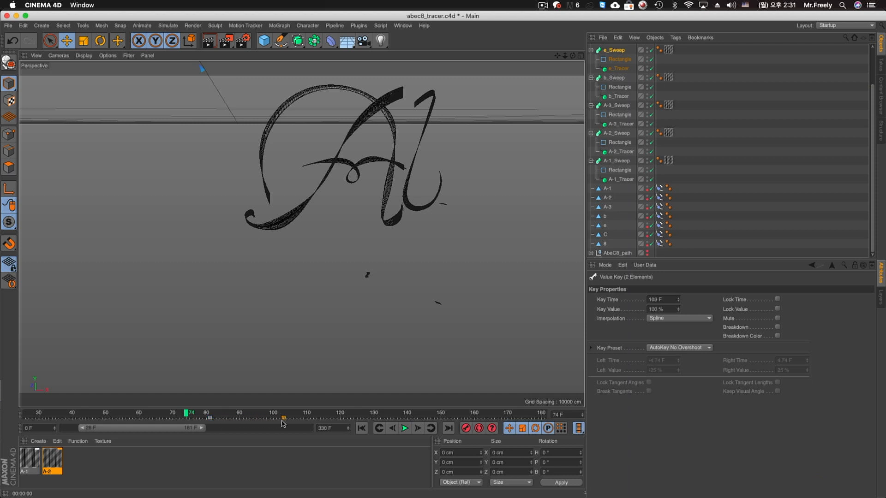
# Play back the e stroke, including from the start of the animation, to check its retimed growth
pyautogui.click(404, 428)
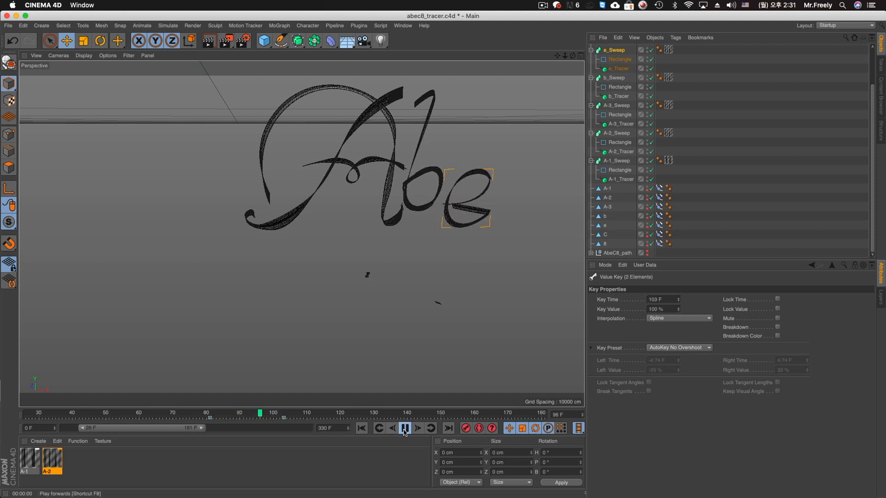
pyautogui.click(404, 428)
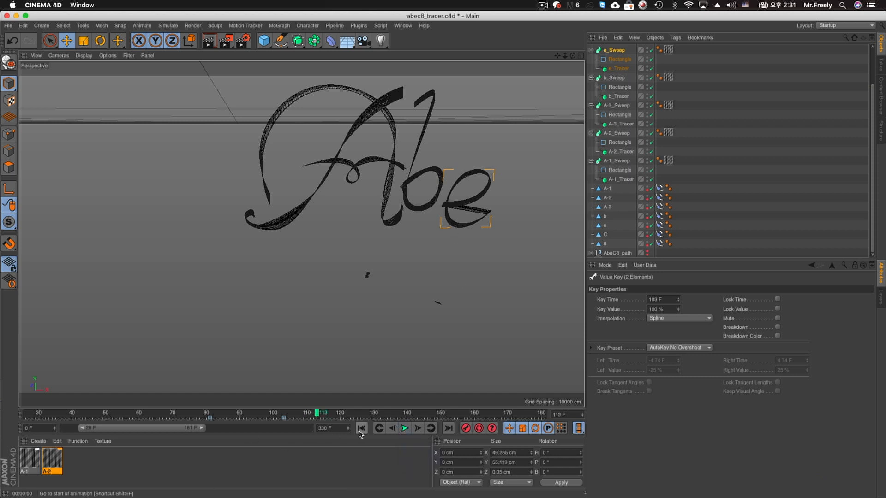
pyautogui.click(361, 428)
pyautogui.click(406, 431)
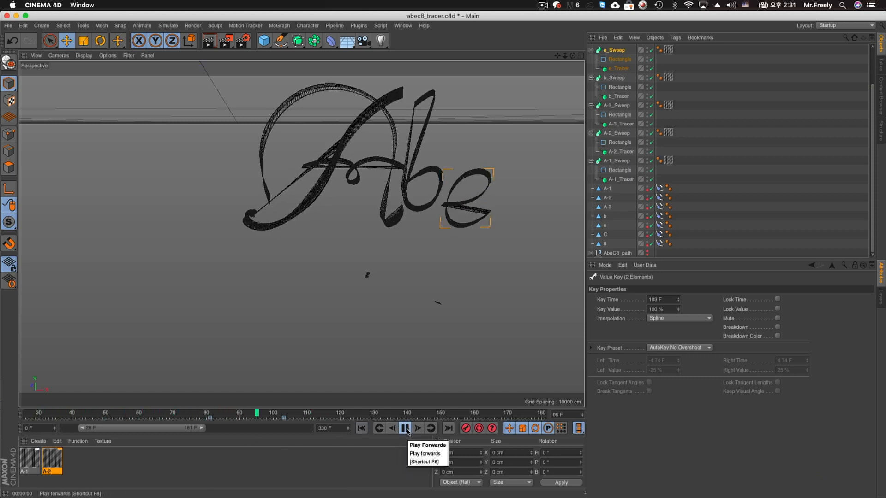
pyautogui.click(405, 429)
pyautogui.click(361, 428)
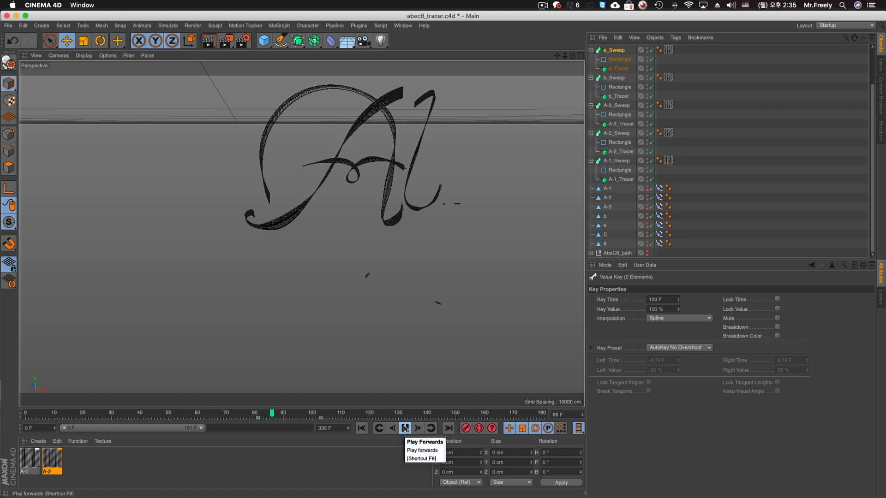
pyautogui.click(405, 428)
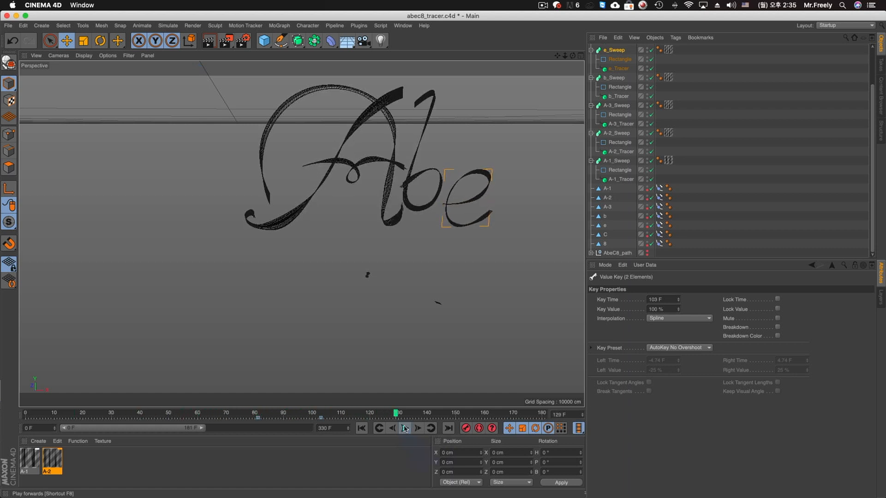
# Select C_Sweep and play through the C stroke with the visible timeline range moved to frames 60–330
pyautogui.scroll(3, 695, 218)
pyautogui.click(618, 68)
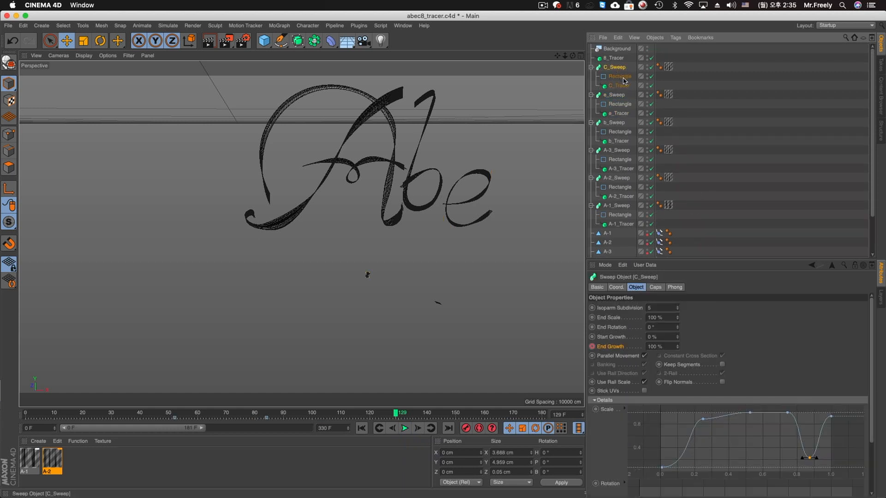
pyautogui.click(405, 428)
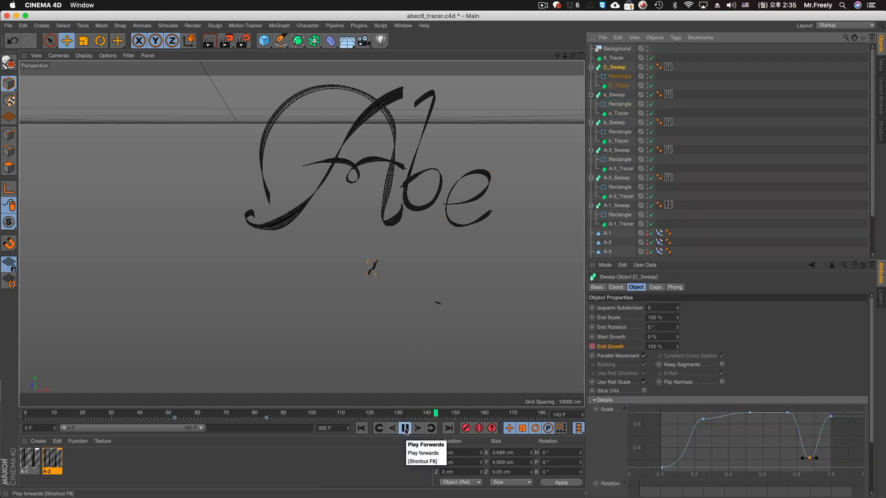
pyautogui.moveTo(199, 430); pyautogui.dragTo(281, 433)
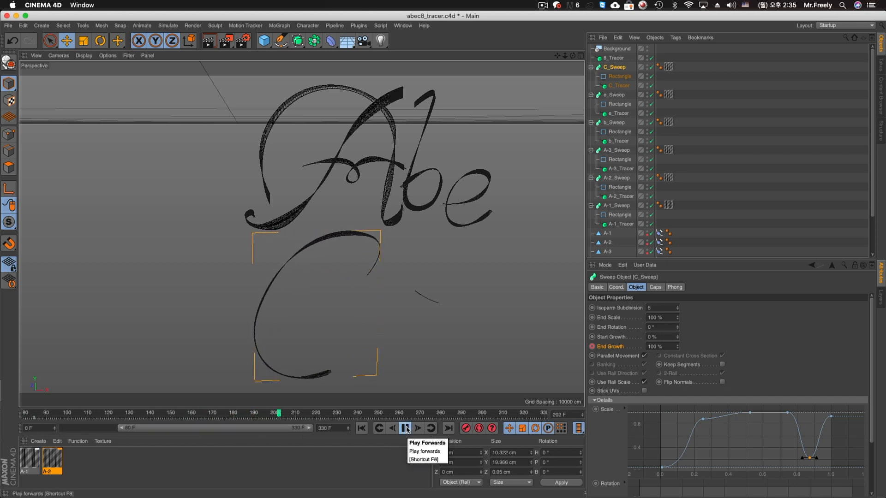
pyautogui.click(406, 428)
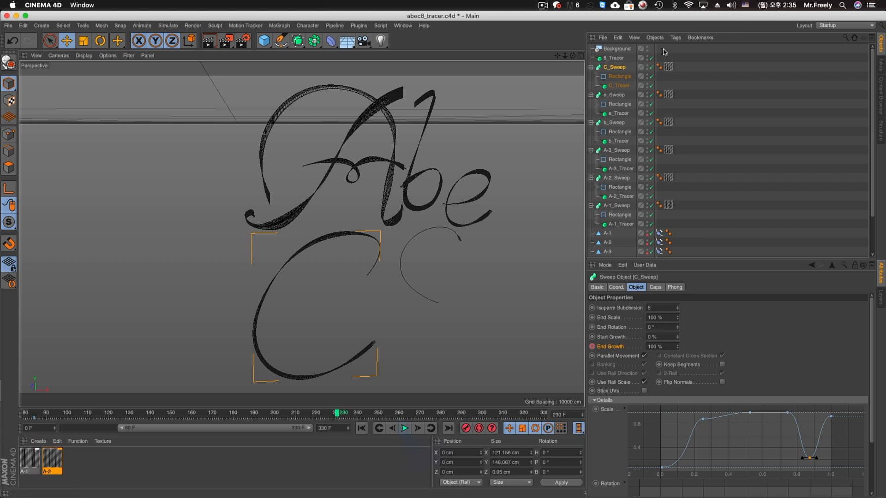
# Use the C object's Align to Spline tag to go to its start key at frame 120
pyautogui.click(618, 68)
pyautogui.scroll(-3, 652, 195)
pyautogui.click(659, 234)
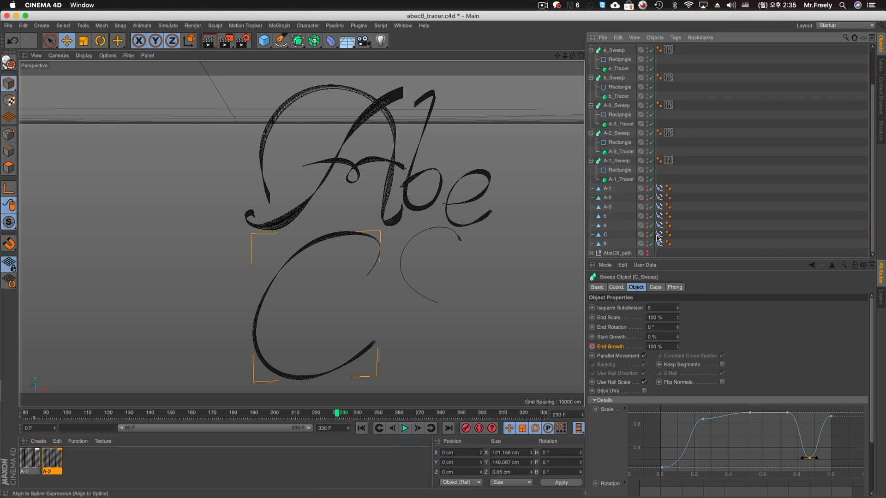
pyautogui.click(109, 417)
# Shift C_Sweep's End Growth keys to about frames 120 and 152
pyautogui.click(616, 77)
pyautogui.scroll(3, 615, 53)
pyautogui.click(608, 67)
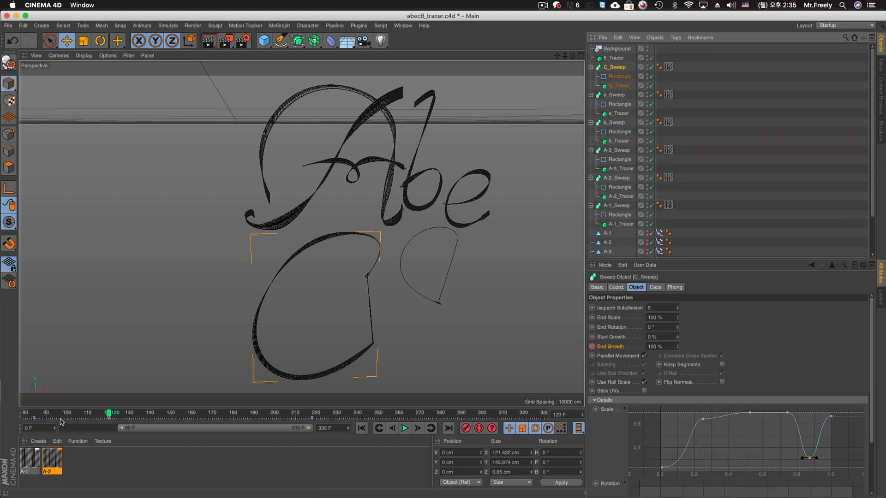
pyautogui.click(685, 62)
pyautogui.click(614, 68)
pyautogui.moveTo(144, 431); pyautogui.dragTo(266, 420)
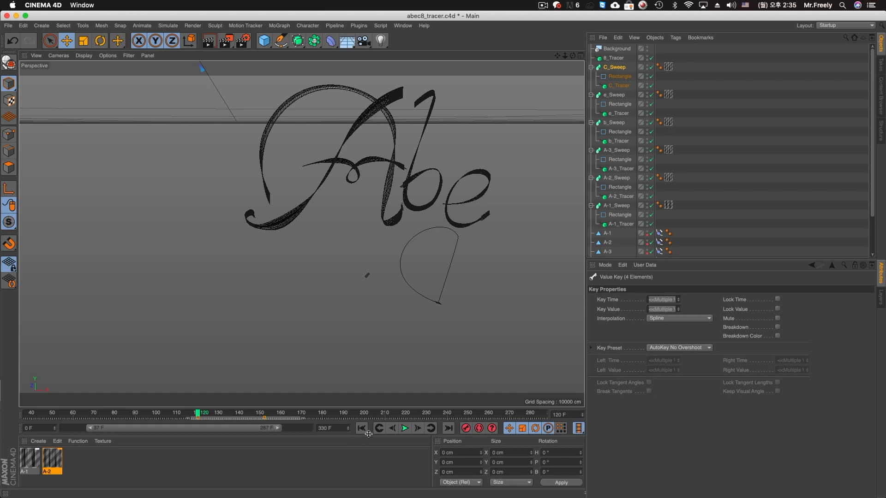
# Expand the visible timeline to frames 0–330 and play the animation from the start to check the C stroke
pyautogui.click(405, 429)
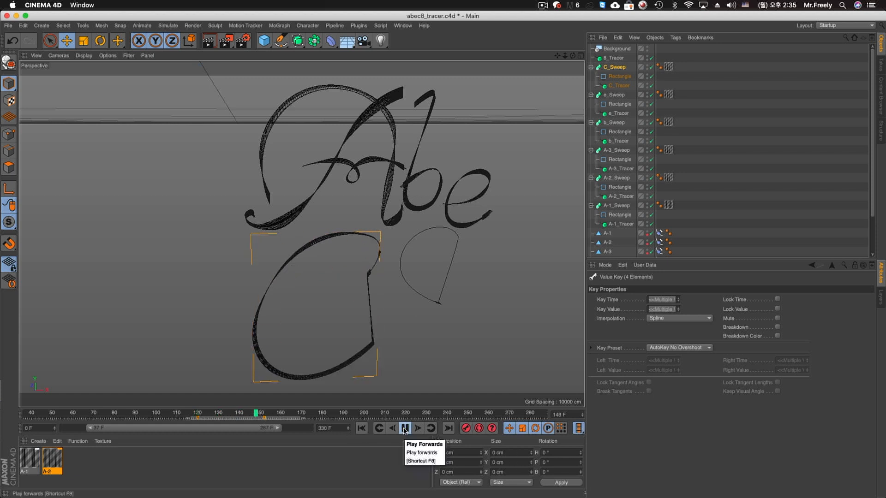
pyautogui.click(361, 428)
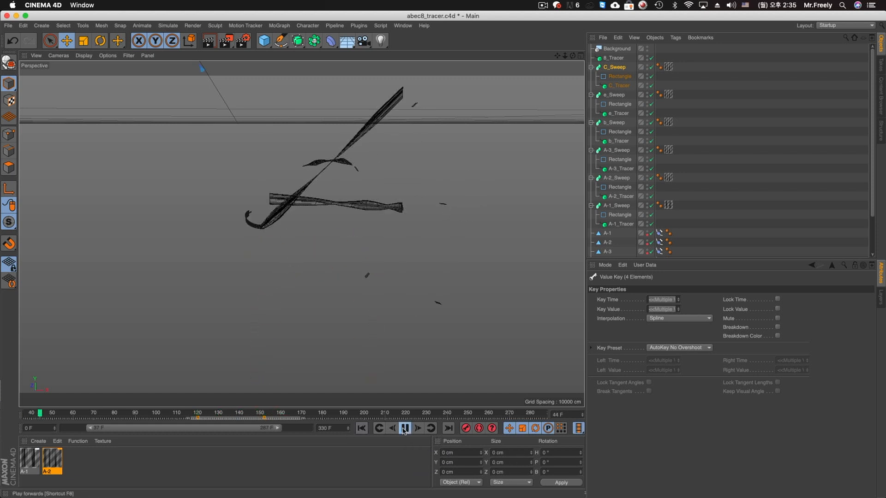
pyautogui.moveTo(277, 428); pyautogui.dragTo(320, 429)
pyautogui.moveTo(90, 428); pyautogui.dragTo(37, 431)
pyautogui.click(362, 429)
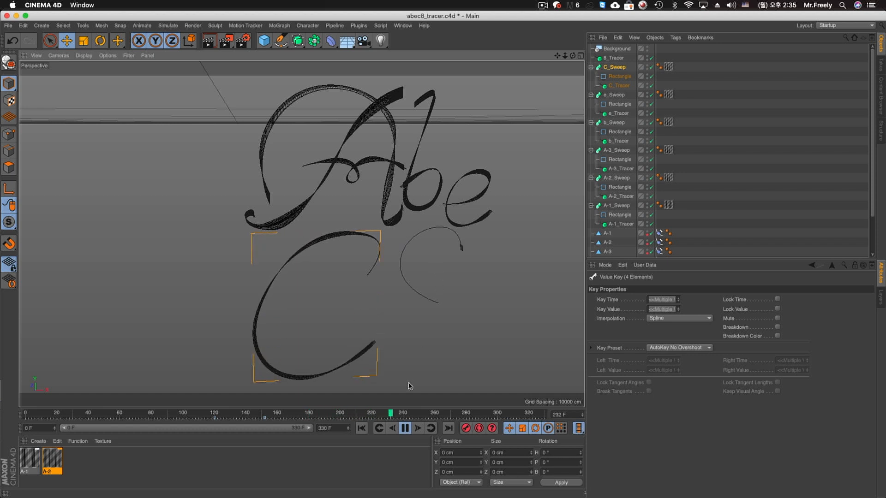
pyautogui.click(404, 428)
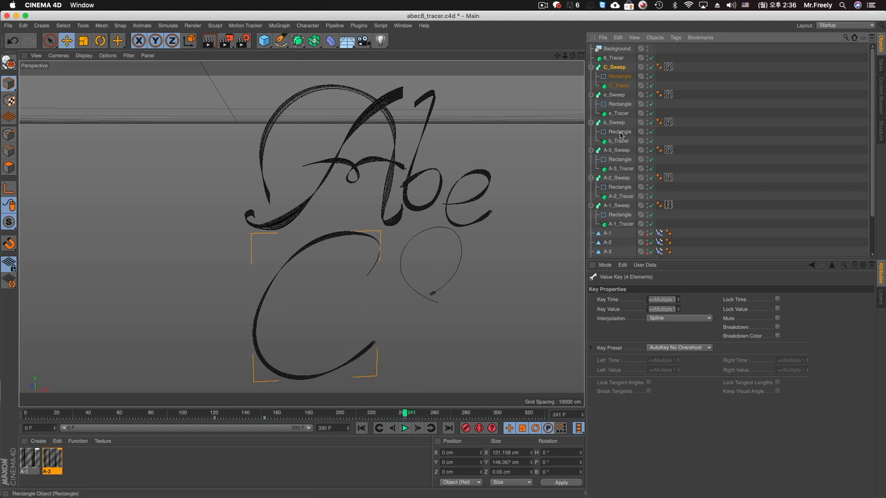
# Duplicate C_Sweep above 8_Tracer and rename the copy 8_Sweep
pyautogui.keyDown('ctrl'); pyautogui.moveTo(607, 56); pyautogui.dragTo(608, 54); pyautogui.keyUp('ctrl')
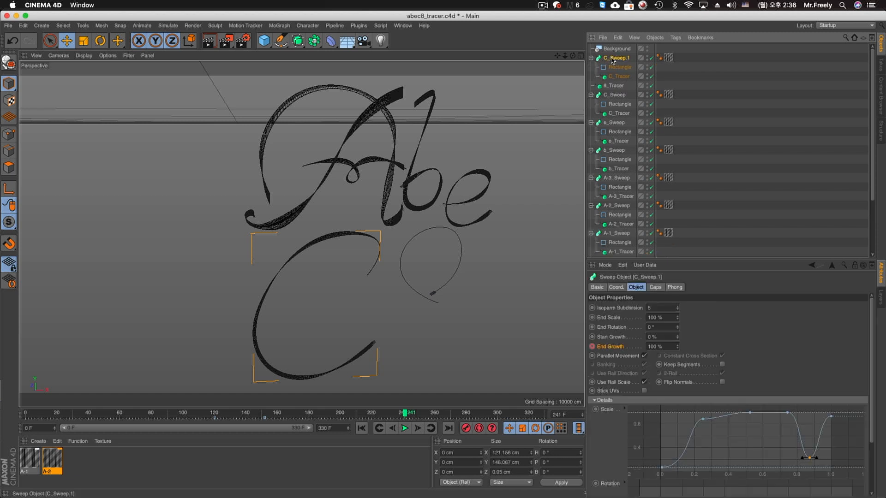
pyautogui.doubleClick(614, 58)
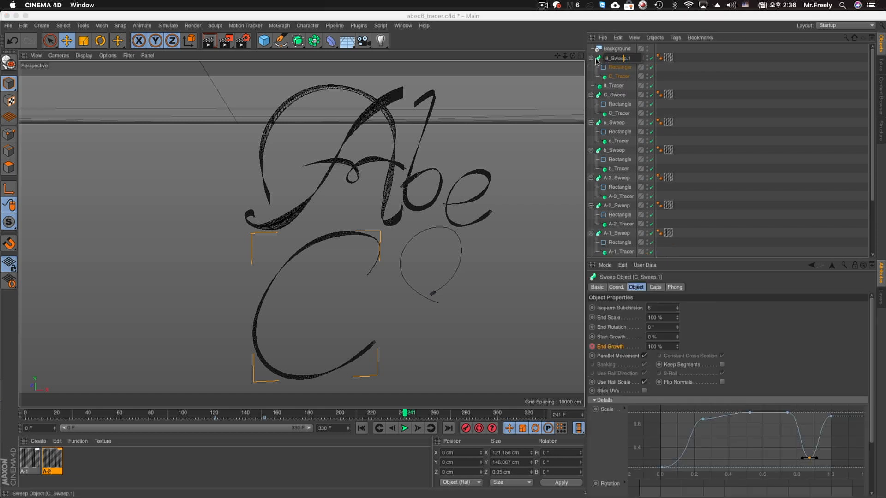
pyautogui.click(668, 81)
# Delete the copied C_Tracer from 8_Sweep and put 8_Tracer under its Rectangle instead
pyautogui.click(615, 77)
pyautogui.press('Delete')
pyautogui.moveTo(615, 72); pyautogui.dragTo(616, 73)
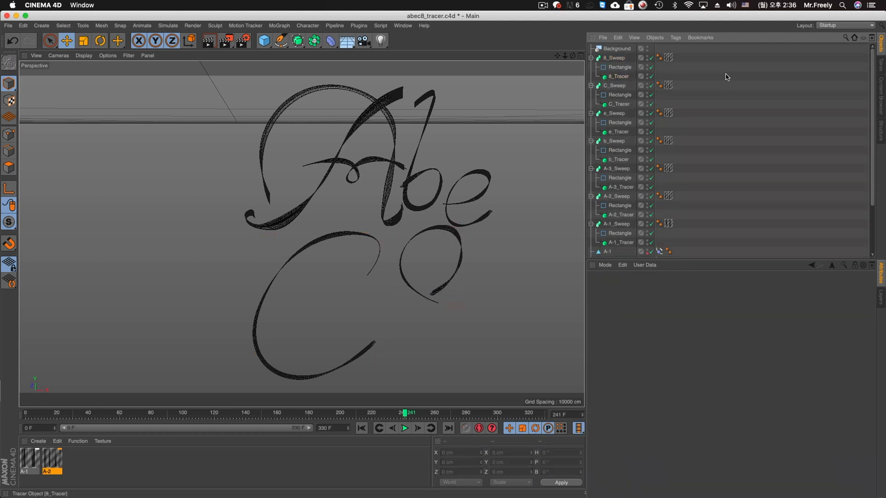
# Use the 8 object's Align to Spline tag to find the start of its motion and go to frame 181
pyautogui.click(613, 58)
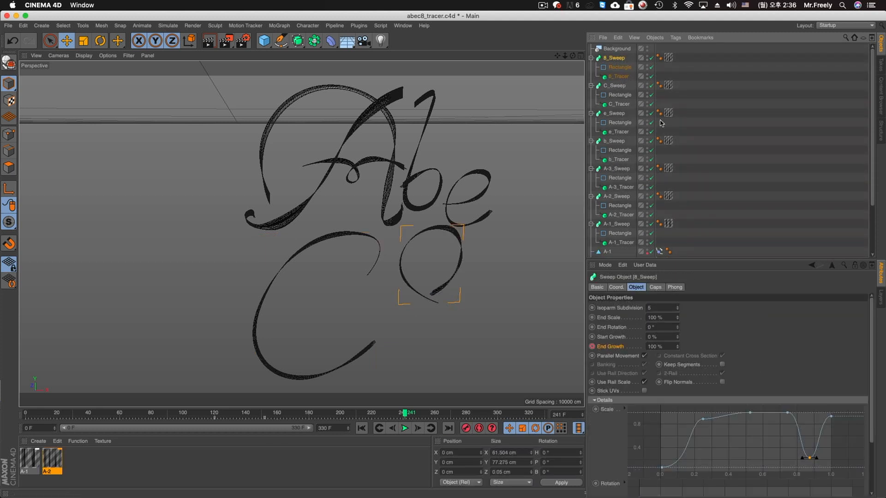
pyautogui.scroll(-5, 662, 185)
pyautogui.click(660, 243)
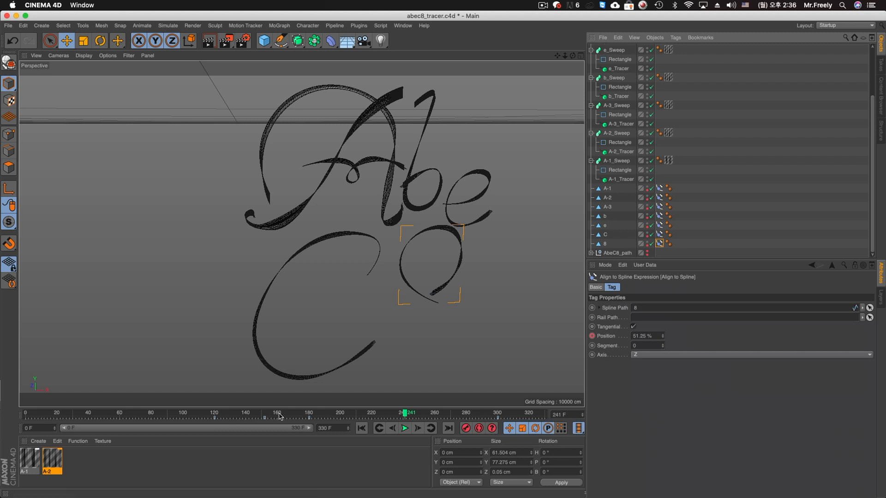
pyautogui.click(302, 364)
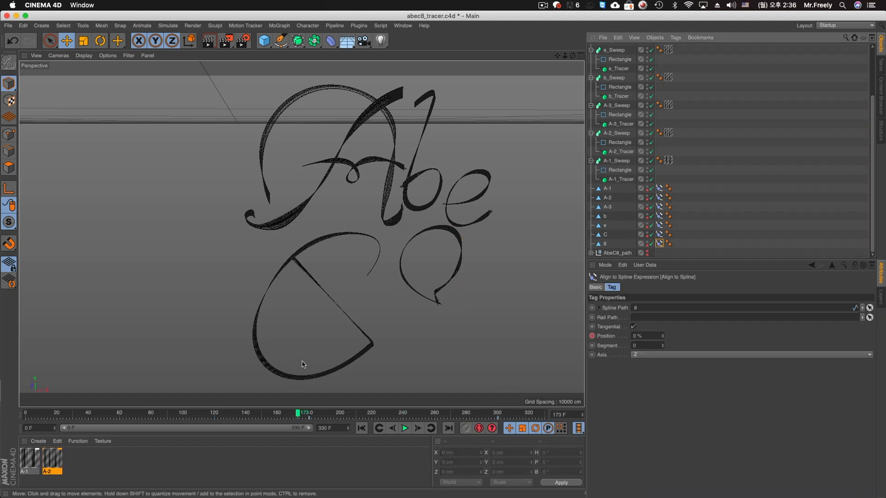
pyautogui.moveTo(304, 421); pyautogui.dragTo(310, 417)
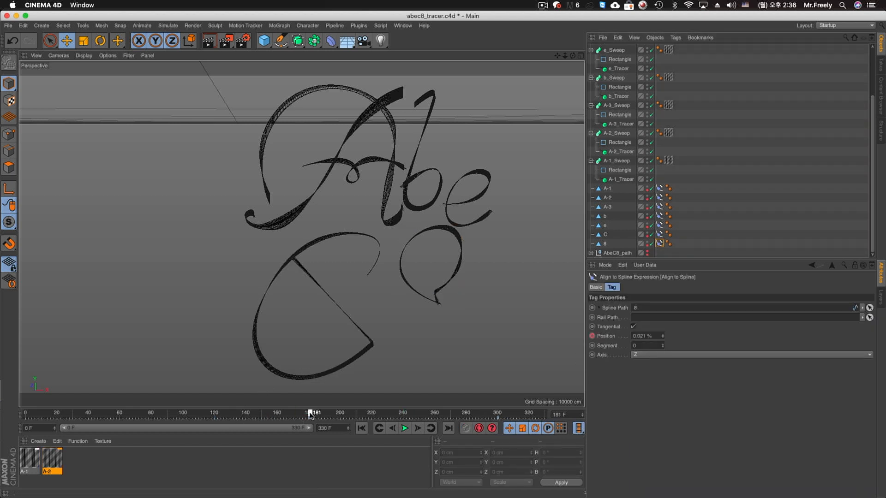
# Shift 8_Sweep's End Growth keys to about frames 200 and 232
pyautogui.scroll(3, 700, 112)
pyautogui.click(695, 113)
pyautogui.click(620, 67)
pyautogui.click(616, 50)
pyautogui.click(614, 57)
pyautogui.moveTo(202, 418); pyautogui.dragTo(395, 418)
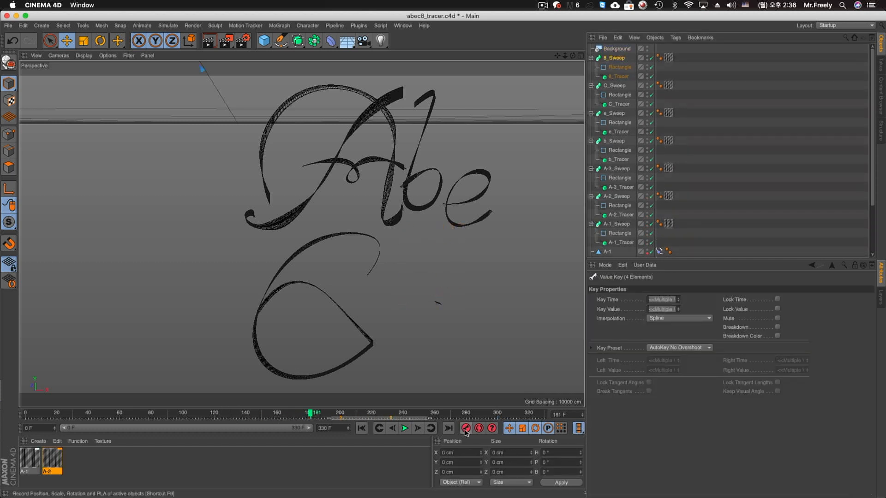
# Play the 8 stroke from frame 181 to check its growth, and return to the start of the animation
pyautogui.click(404, 428)
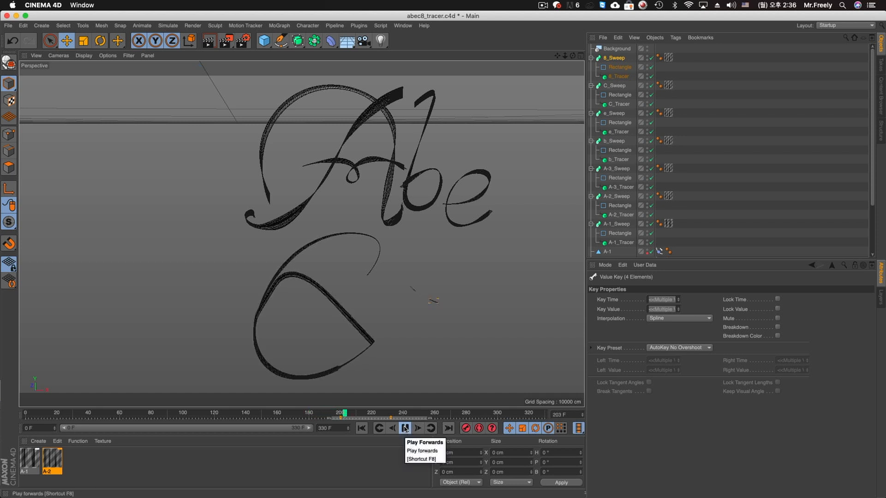
pyautogui.click(404, 428)
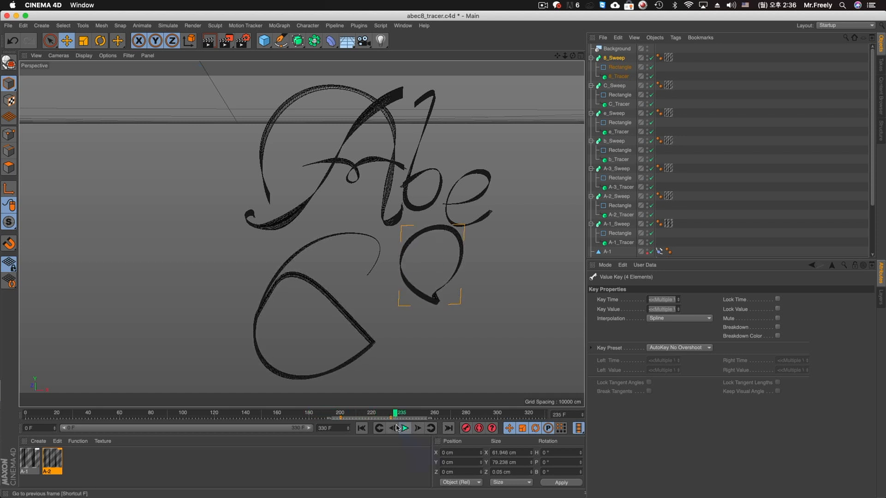
pyautogui.click(362, 428)
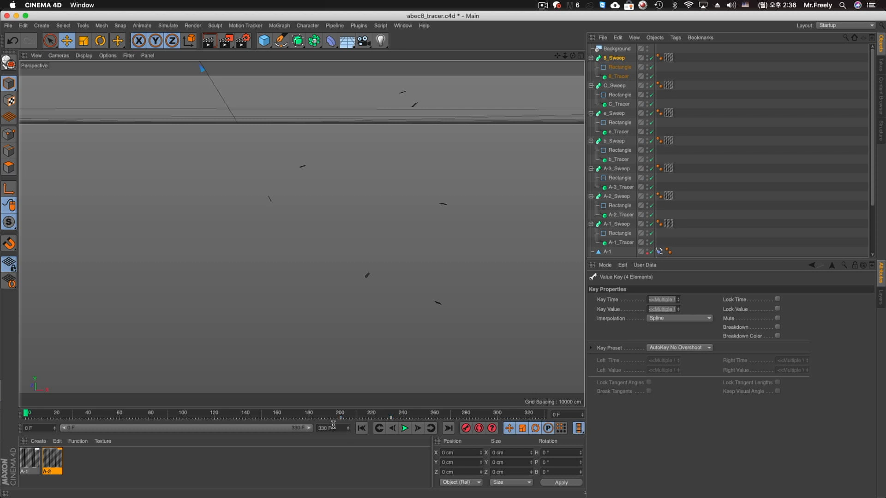
# Play the whole animation with all letters in view up to frame 303 and render the viewport to check the strokes
pyautogui.keyDown('alt'); pyautogui.moveTo(414, 286); pyautogui.dragTo(370, 296, button='middle'); pyautogui.keyUp('alt')
pyautogui.scroll(-1, 370, 297)
pyautogui.click(404, 429)
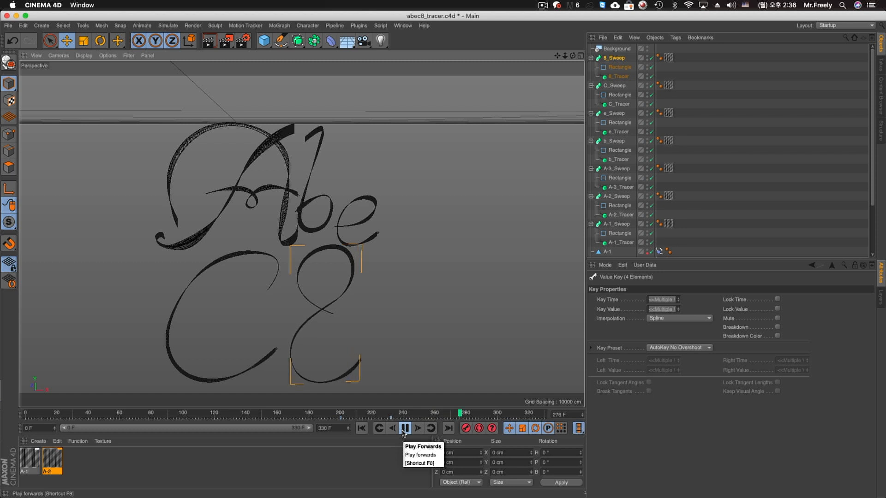
pyautogui.click(404, 429)
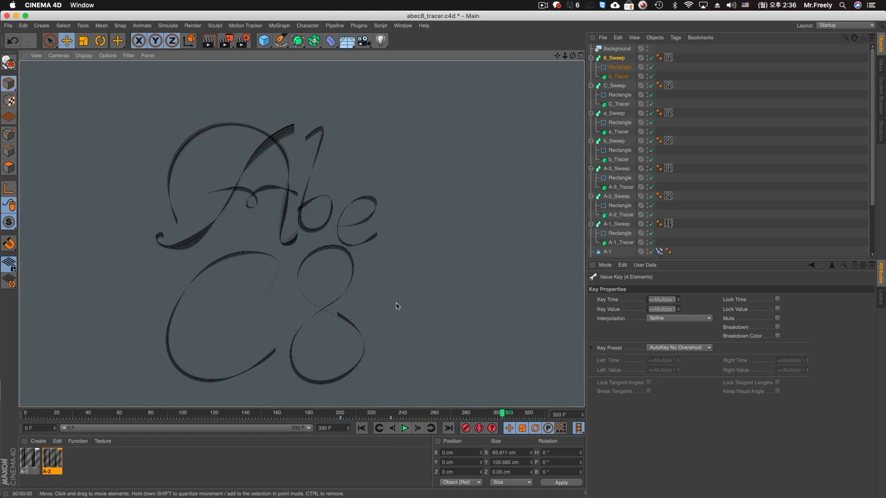
pyautogui.click(676, 122)
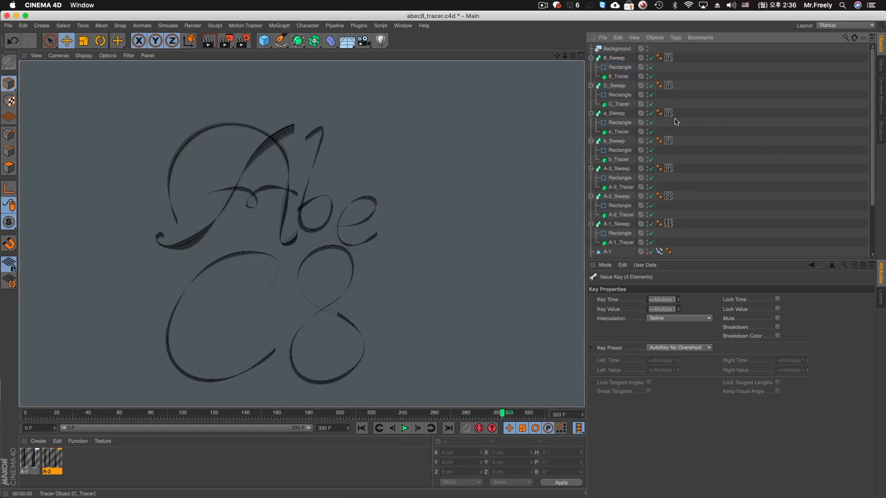
# Set the Height of the Rectangle under b_Sweep to 7 cm
pyautogui.click(619, 68)
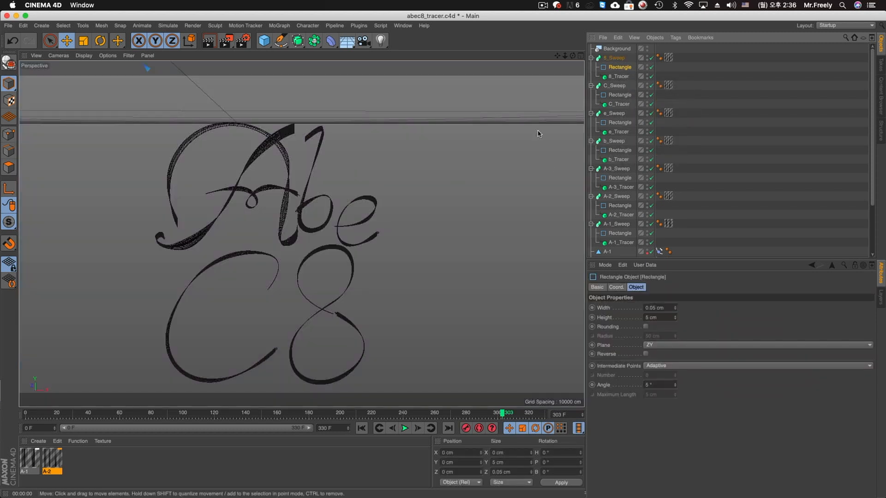
pyautogui.click(616, 140)
pyautogui.click(620, 150)
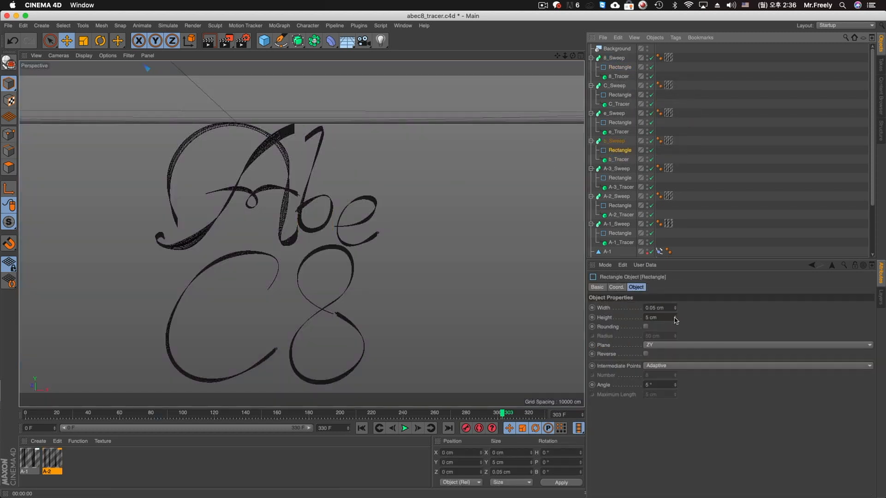
pyautogui.click(675, 316)
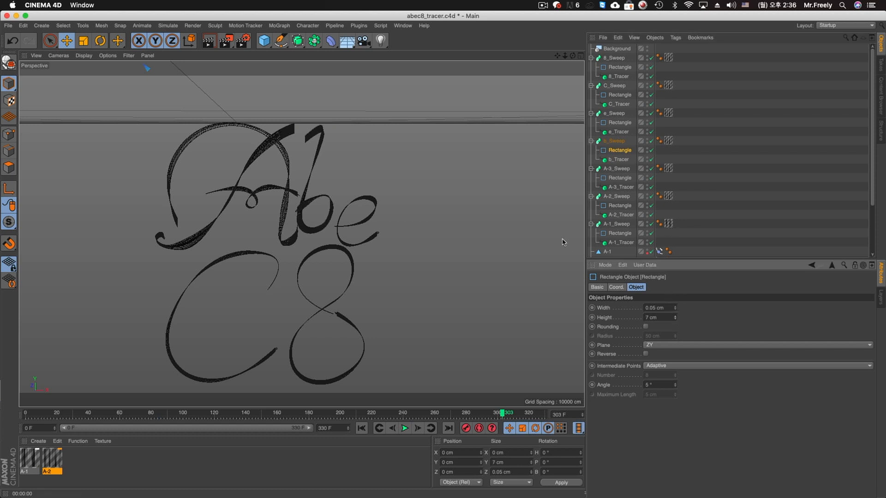
# Set the Rectangle Height to 6 cm under e_Sweep and to 13 cm under C_Sweep
pyautogui.click(618, 131)
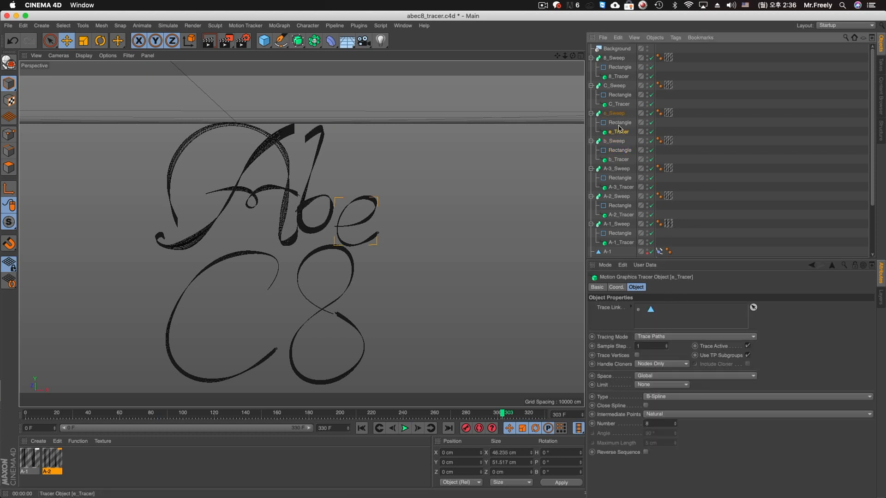
pyautogui.click(621, 123)
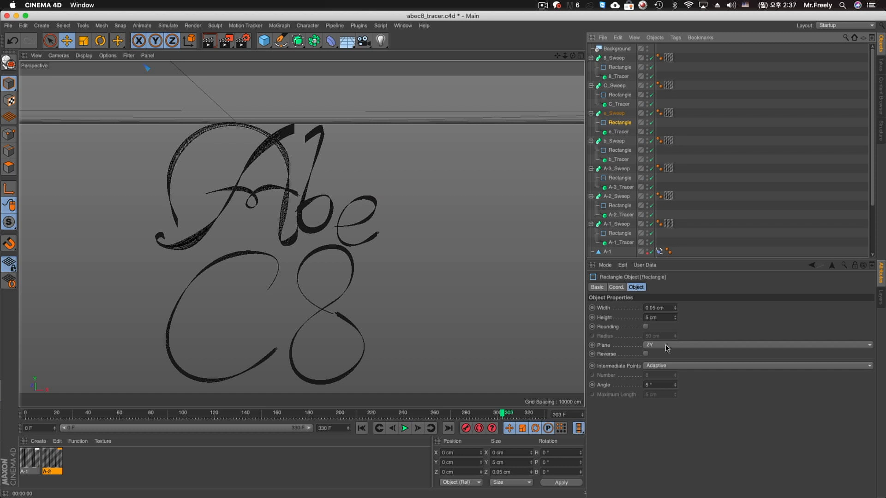
pyautogui.click(674, 317)
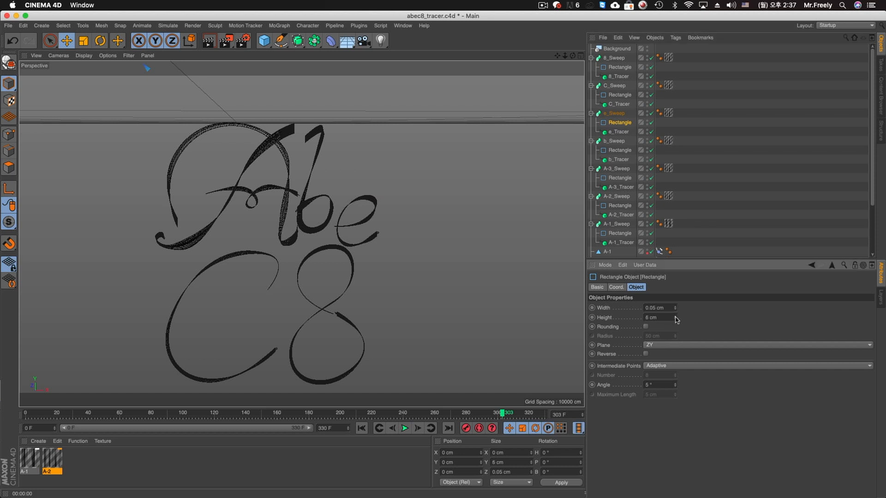
pyautogui.click(620, 96)
pyautogui.moveTo(674, 317); pyautogui.dragTo(675, 300)
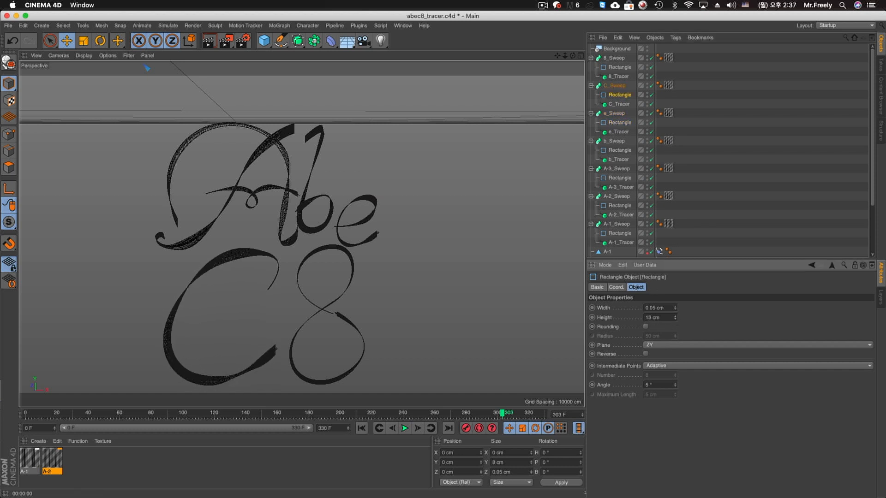
# Reset C_Sweep's Scale curve and raise its start point to full scale
pyautogui.click(615, 85)
pyautogui.scroll(-3, 747, 383)
pyautogui.rightClick(747, 383)
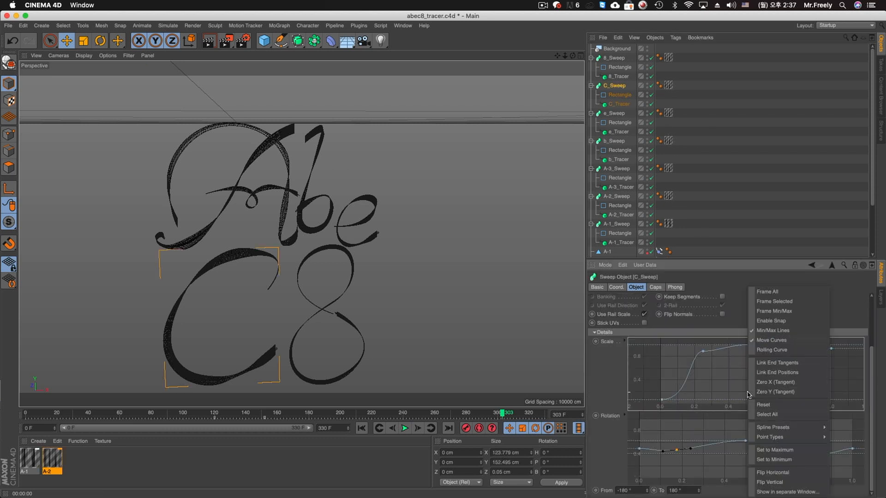
pyautogui.click(770, 404)
pyautogui.moveTo(660, 412); pyautogui.dragTo(662, 344)
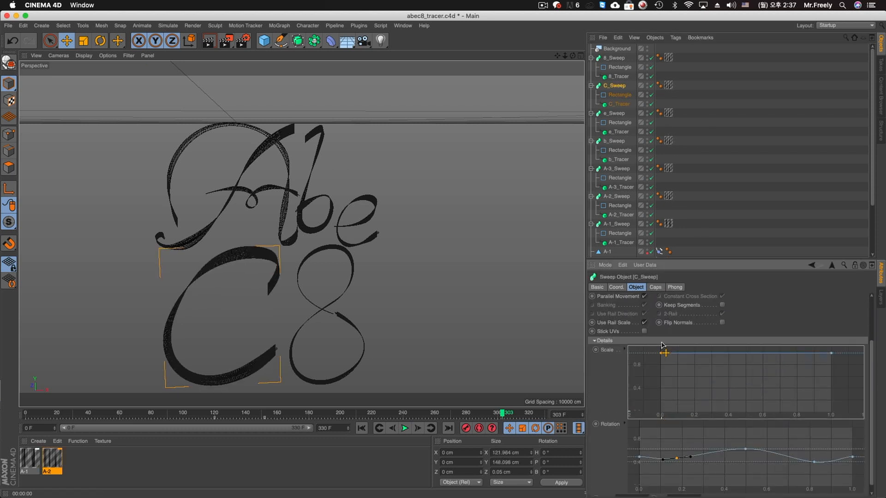
# Add a point at the middle of C_Sweep's Scale curve and set all its points to the Soft type
pyautogui.keyDown('ctrl'); pyautogui.click(750, 353); pyautogui.keyUp('ctrl')
pyautogui.moveTo(750, 353)
pyautogui.mouseDown()
pyautogui.moveTo(751, 395)
pyautogui.moveTo(748, 385)
pyautogui.mouseUp()
pyautogui.press('super+z')
pyautogui.click(748, 353)
pyautogui.rightClick(754, 369)
pyautogui.click(743, 372)
pyautogui.rightClick(742, 372)
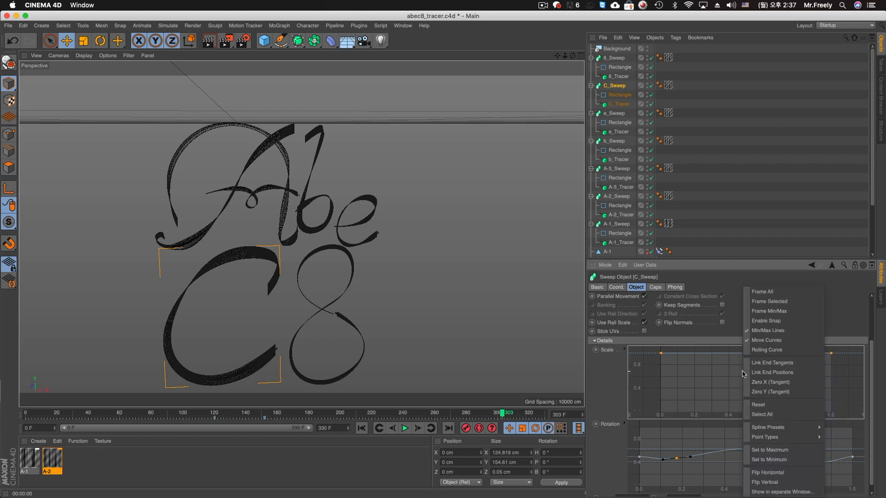
pyautogui.moveTo(803, 439)
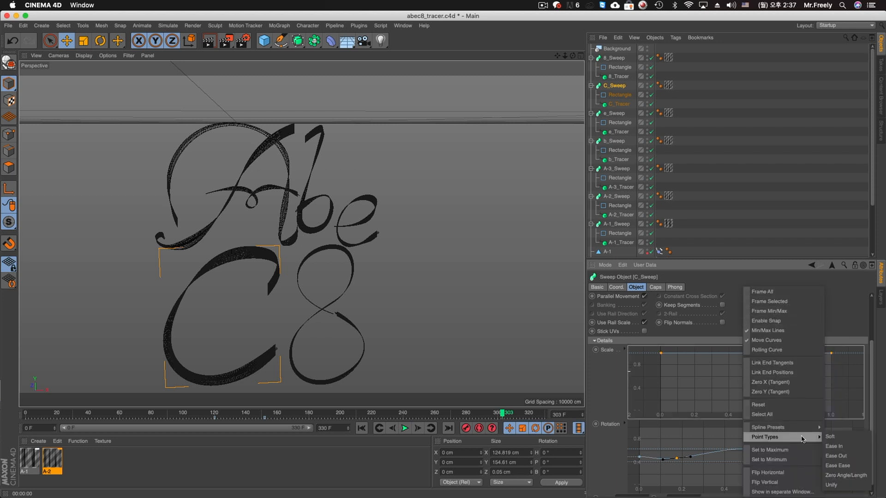
pyautogui.click(830, 436)
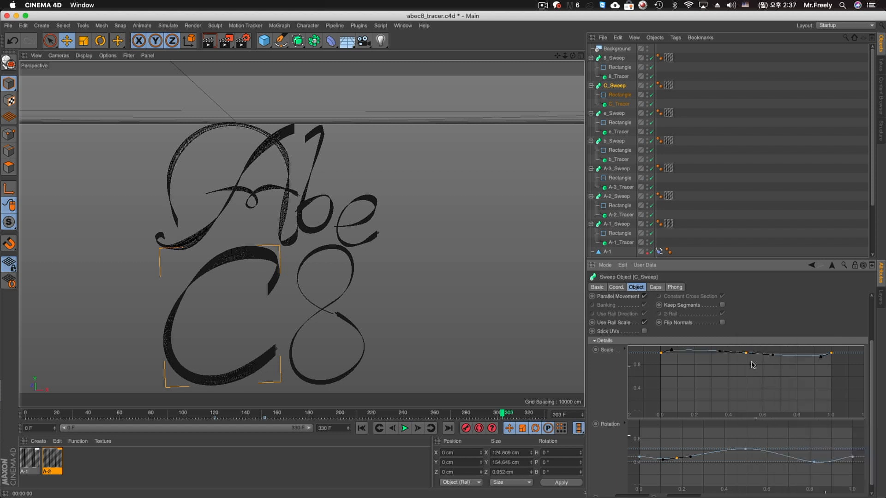
# Shape C_Sweep's Scale curve: lower the middle to about 0.35 and the start to about 0.9, and add a point near 0.7 at about 0.8
pyautogui.moveTo(747, 355); pyautogui.dragTo(743, 391)
pyautogui.moveTo(661, 355)
pyautogui.mouseDown()
pyautogui.moveTo(652, 411)
pyautogui.moveTo(665, 370)
pyautogui.mouseUp()
pyautogui.moveTo(664, 361); pyautogui.dragTo(664, 358)
pyautogui.keyDown('ctrl'); pyautogui.click(784, 383); pyautogui.keyUp('ctrl')
pyautogui.moveTo(783, 383); pyautogui.dragTo(779, 367)
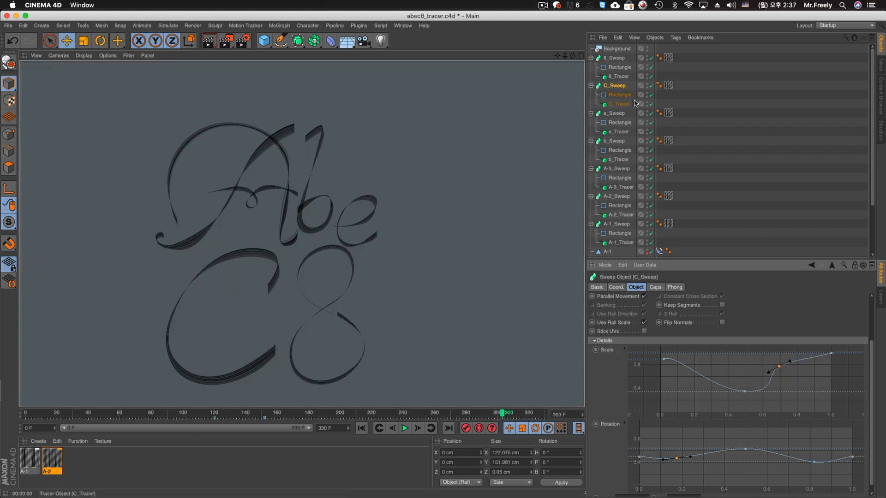
# Set the Height of the Rectangle under 8_Sweep to 11 cm
pyautogui.click(619, 67)
pyautogui.moveTo(674, 317); pyautogui.dragTo(674, 317)
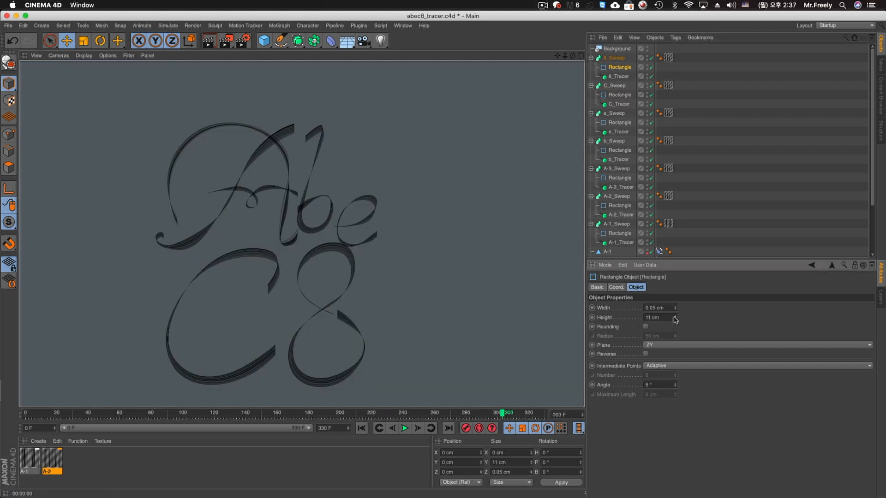
pyautogui.click(620, 94)
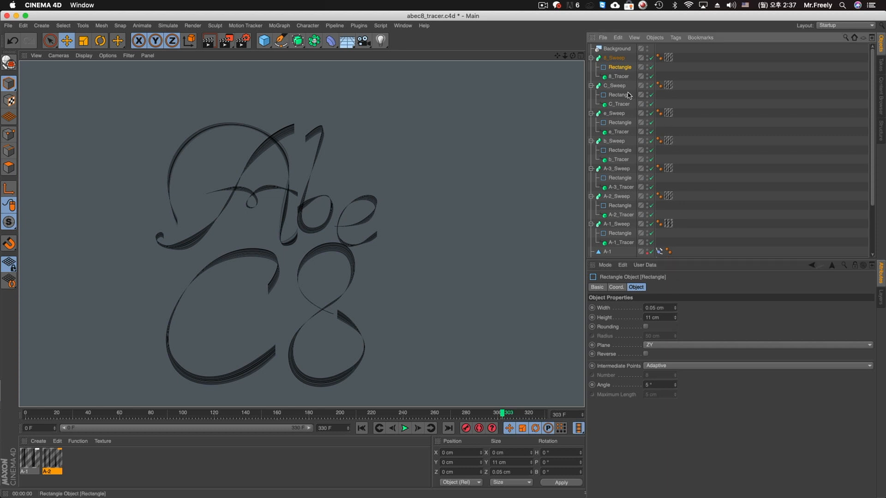
# Set the start and end points of 8_Sweep's Scale curve to about 0.45 and render the viewport
pyautogui.click(615, 58)
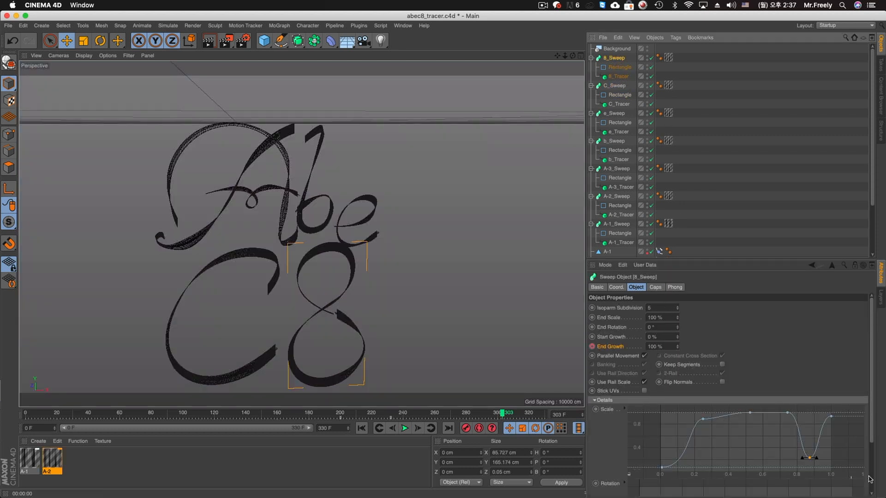
pyautogui.moveTo(831, 417); pyautogui.dragTo(830, 472)
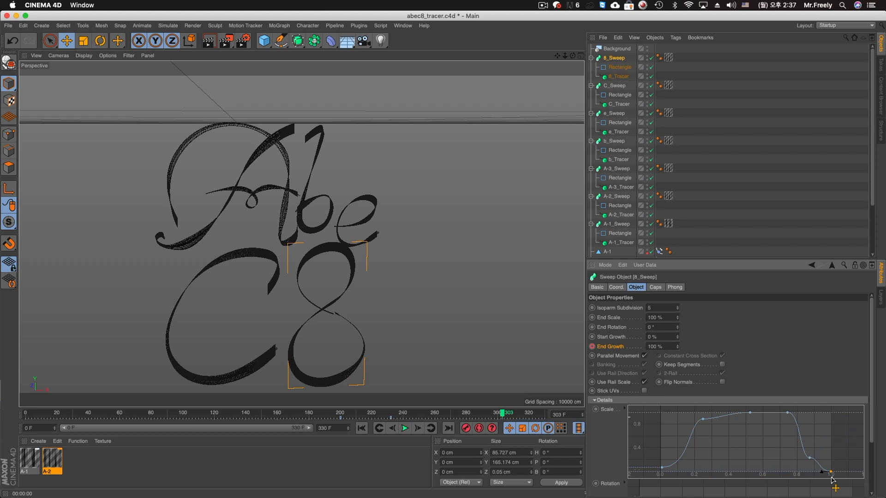
pyautogui.moveTo(662, 469); pyautogui.dragTo(663, 448)
pyautogui.moveTo(831, 472); pyautogui.dragTo(831, 445)
pyautogui.hotkey('ctrl', 'r')
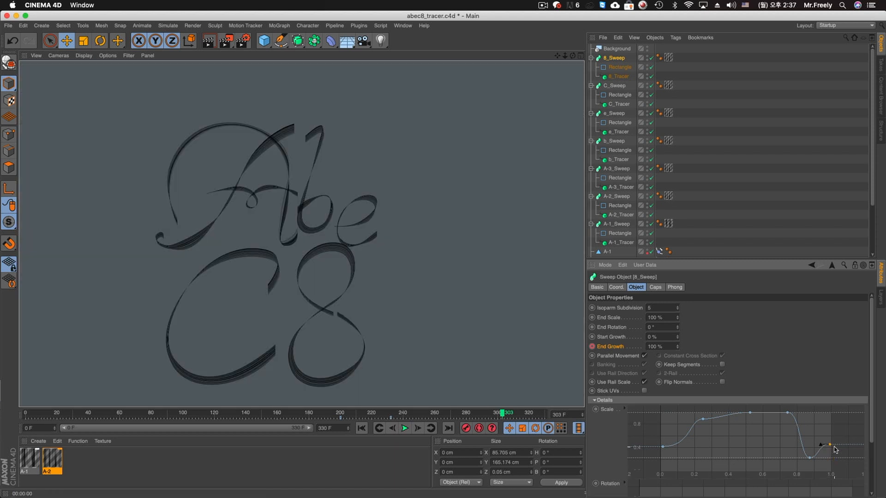
# Raise the point near 0.25 on 8_Sweep's Scale curve to full scale and lower the middle point of its Rotation curve slightly
pyautogui.click(703, 419)
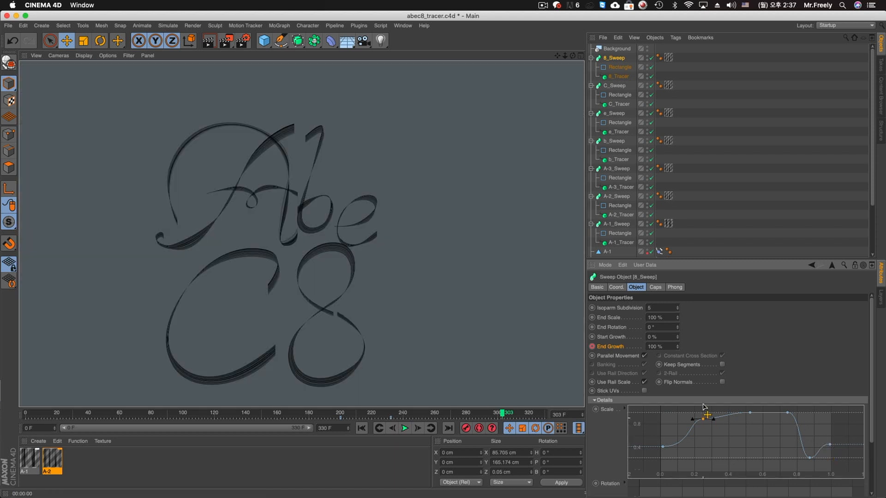
pyautogui.moveTo(704, 420); pyautogui.dragTo(705, 412)
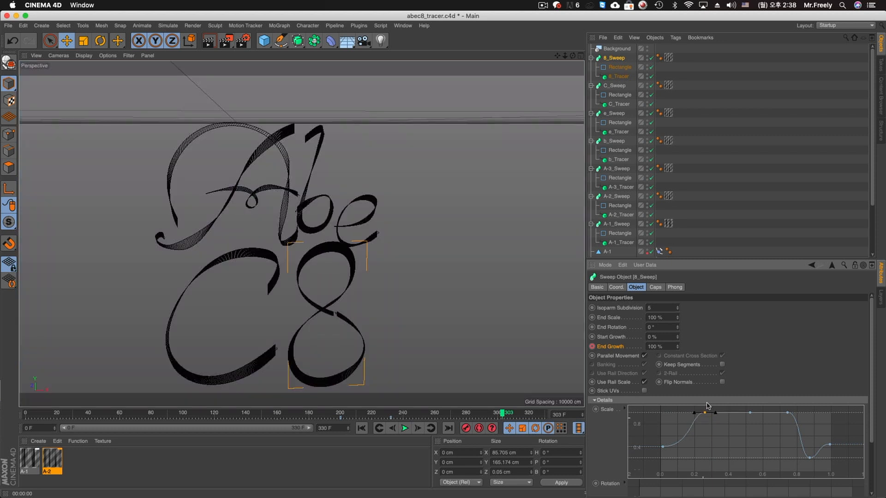
pyautogui.scroll(-3, 846, 352)
pyautogui.moveTo(746, 437); pyautogui.dragTo(747, 448)
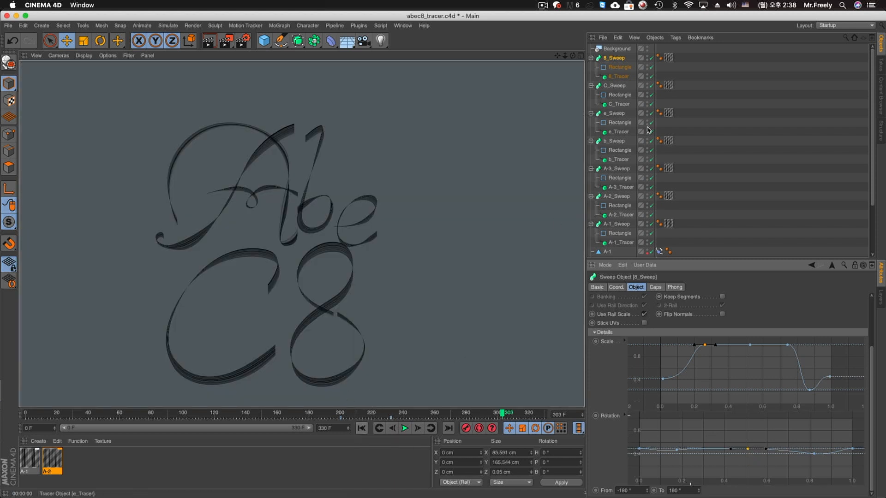
# Lower the middle point of C_Sweep's Rotation curve to about 0.25 and render the viewport
pyautogui.click(614, 85)
pyautogui.moveTo(679, 461); pyautogui.dragTo(680, 494)
pyautogui.press('super+z')
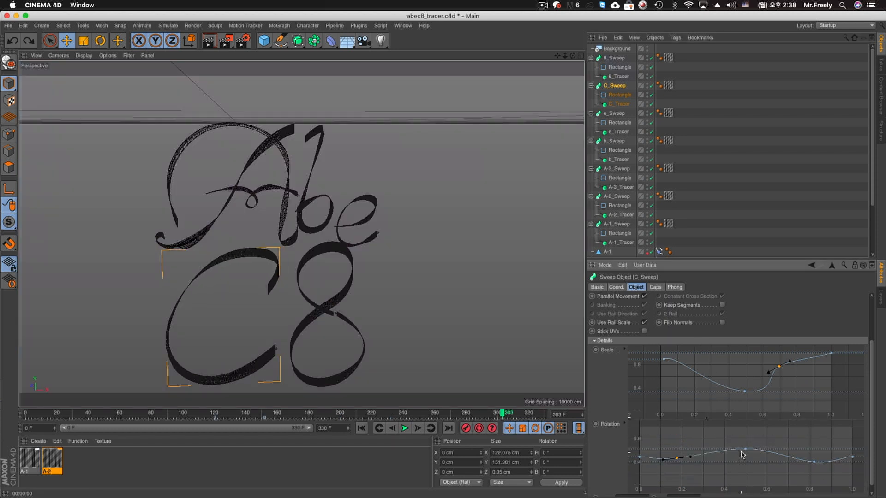
pyautogui.moveTo(745, 449); pyautogui.dragTo(743, 474)
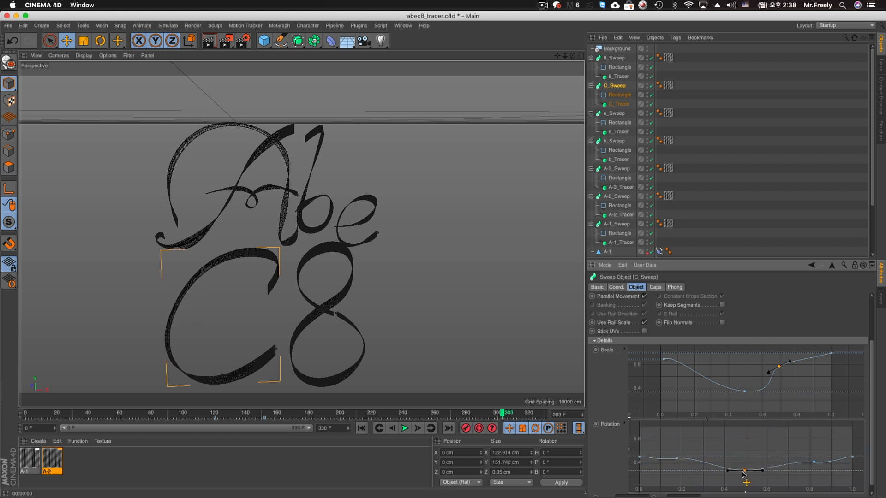
pyautogui.press('super+r')
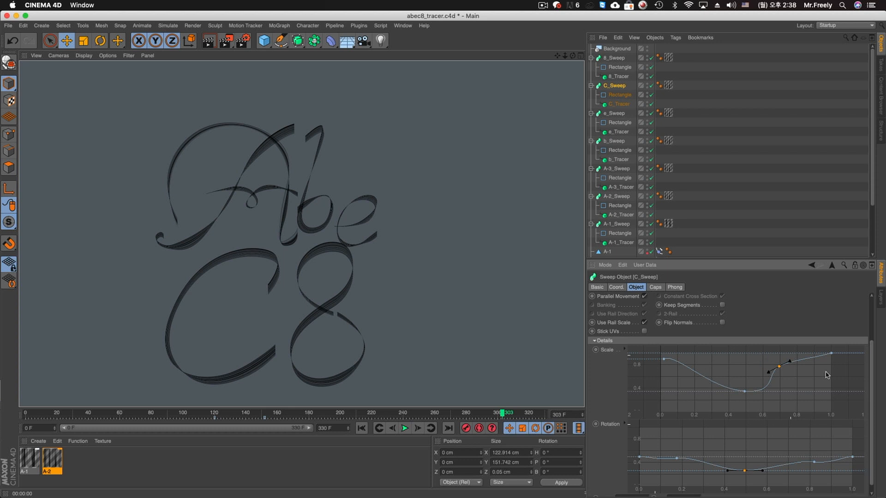
# Lower the end point of C_Sweep's Rotation curve to about 0.25 and raise the point near 0.2 slightly
pyautogui.click(815, 462)
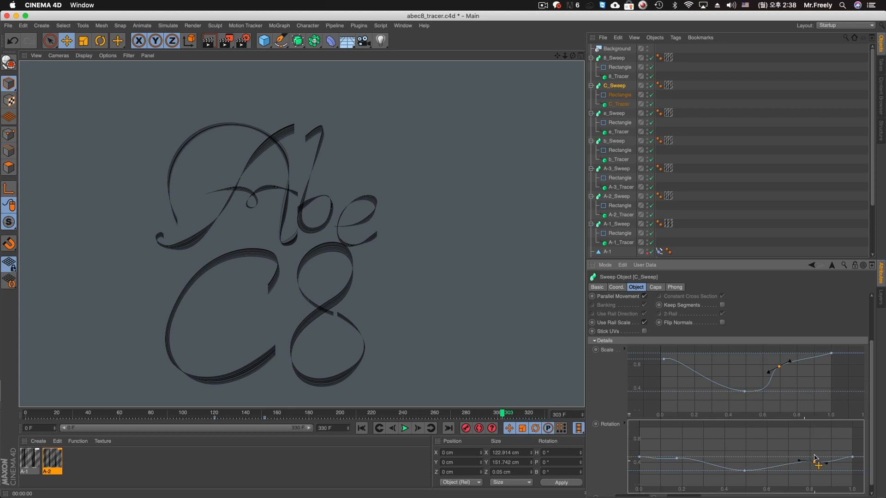
pyautogui.moveTo(815, 458); pyautogui.dragTo(852, 473)
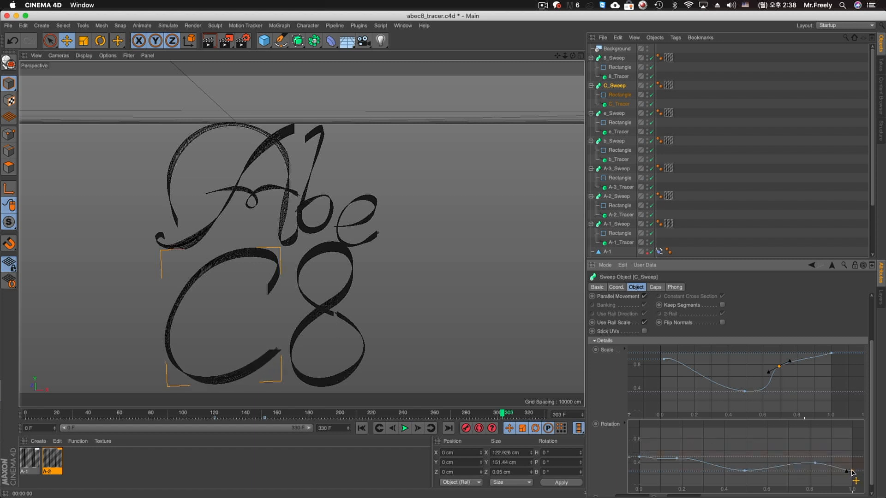
pyautogui.moveTo(677, 458)
pyautogui.mouseDown()
pyautogui.moveTo(678, 450)
pyautogui.moveTo(676, 480)
pyautogui.moveTo(669, 457)
pyautogui.mouseUp()
# Raise the start of C_Sweep's Scale curve to full scale, add a point near 0.3 at about 0.8, and render the viewport
pyautogui.moveTo(664, 360); pyautogui.dragTo(663, 353)
pyautogui.keyDown('ctrl'); pyautogui.click(711, 380); pyautogui.keyUp('ctrl')
pyautogui.moveTo(713, 382); pyautogui.dragTo(710, 366)
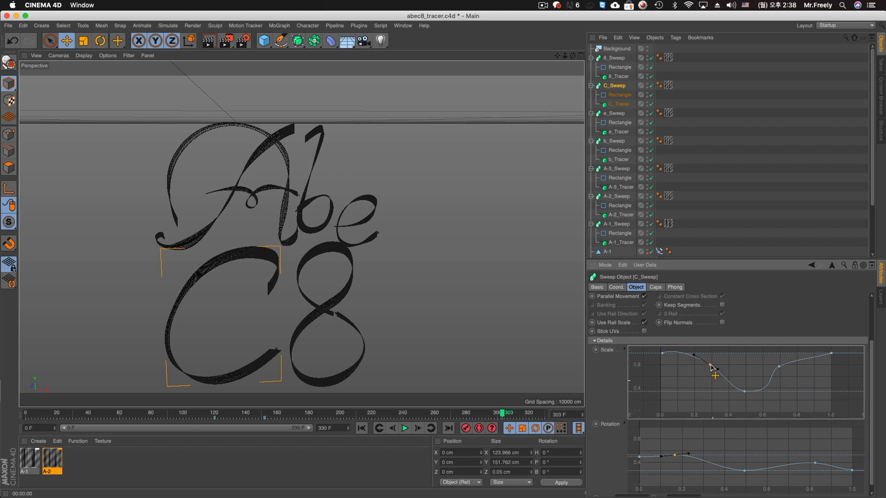
pyautogui.press('super+r')
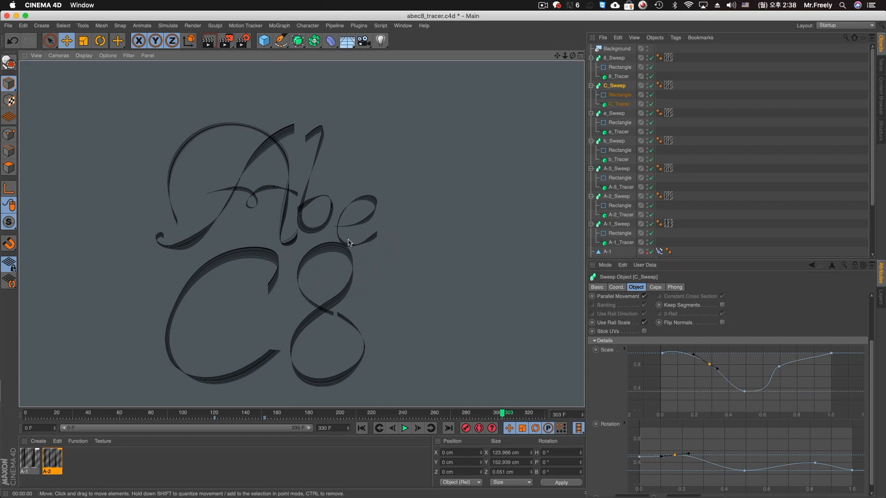
# Create a new material and assign it to the Background object
pyautogui.keyDown('alt'); pyautogui.moveTo(285, 253); pyautogui.dragTo(308, 229, button='middle'); pyautogui.keyUp('alt')
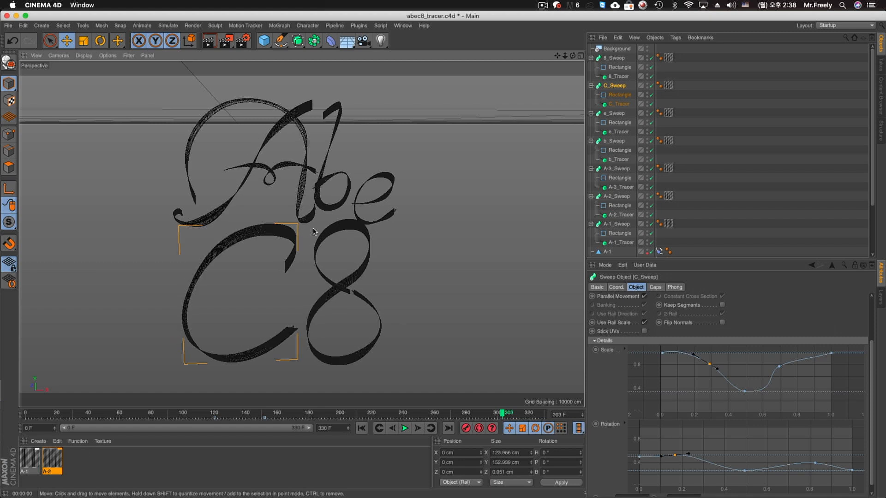
pyautogui.moveTo(340, 228)
pyautogui.keyDown('alt'); pyautogui.mouseDown(button='right')
pyautogui.moveTo(350, 231)
pyautogui.moveTo(336, 235)
pyautogui.mouseUp(button='right'); pyautogui.keyUp('alt')
pyautogui.keyDown('alt'); pyautogui.moveTo(337, 234); pyautogui.dragTo(330, 233, button='middle'); pyautogui.keyUp('alt')
pyautogui.keyDown('alt'); pyautogui.moveTo(330, 237); pyautogui.dragTo(242, 318, button='right'); pyautogui.keyUp('alt')
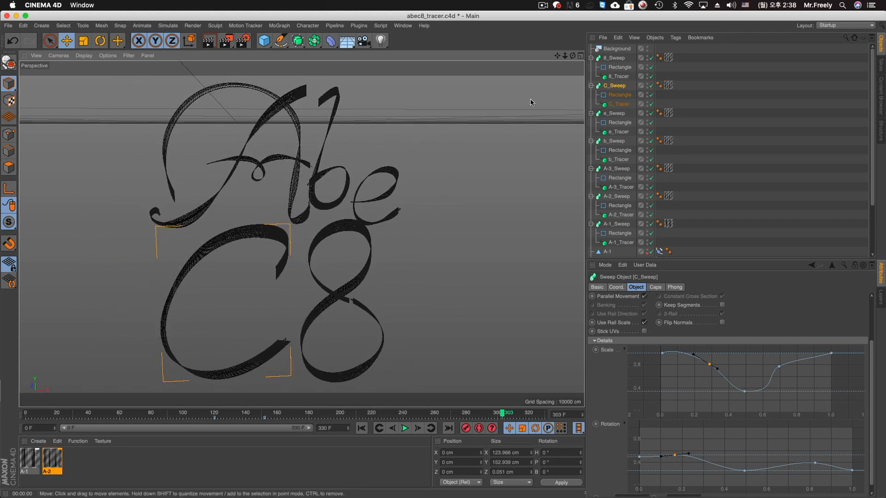
pyautogui.click(616, 48)
pyautogui.click(98, 466)
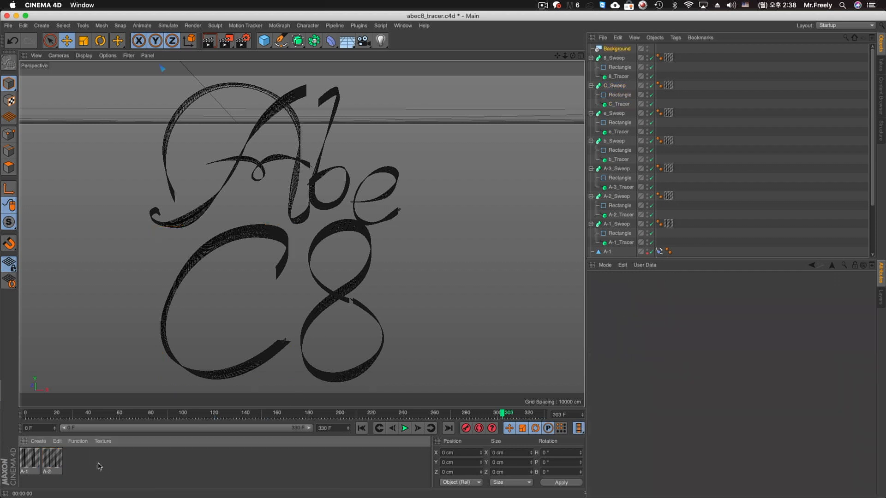
pyautogui.doubleClick(98, 466)
pyautogui.moveTo(29, 459); pyautogui.dragTo(615, 48)
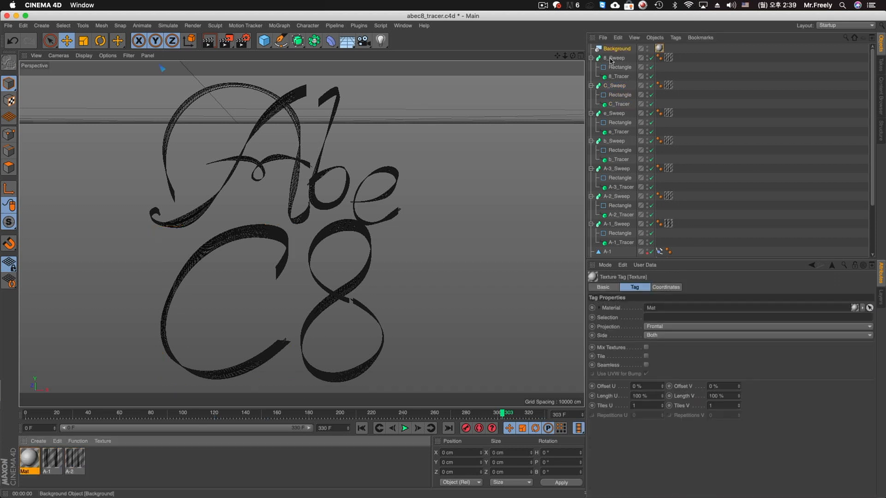
# Make the Background material pure white by enabling Luminance and disabling its Color and Reflectance channels
pyautogui.doubleClick(26, 463)
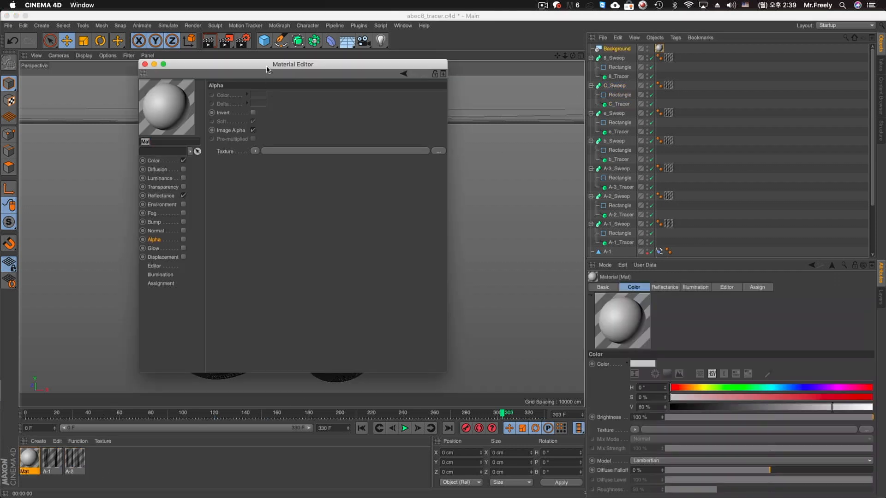
pyautogui.moveTo(267, 69); pyautogui.dragTo(708, 125)
pyautogui.click(625, 251)
pyautogui.click(625, 234)
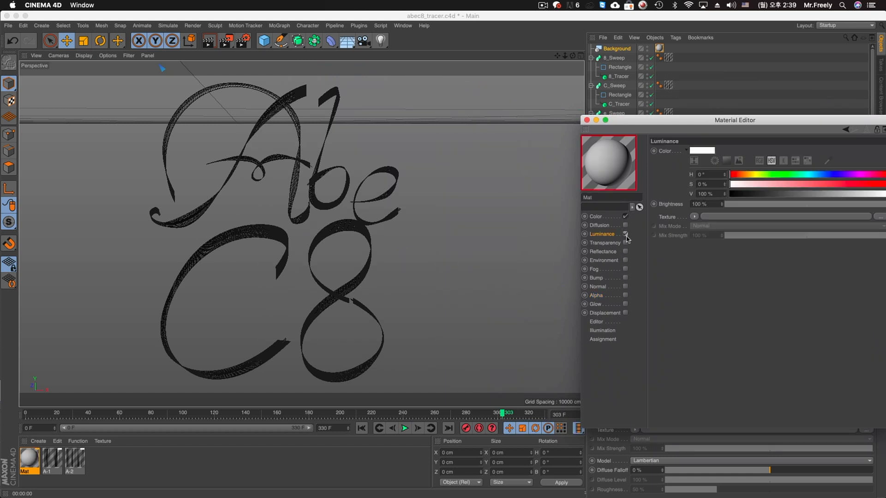
pyautogui.click(625, 216)
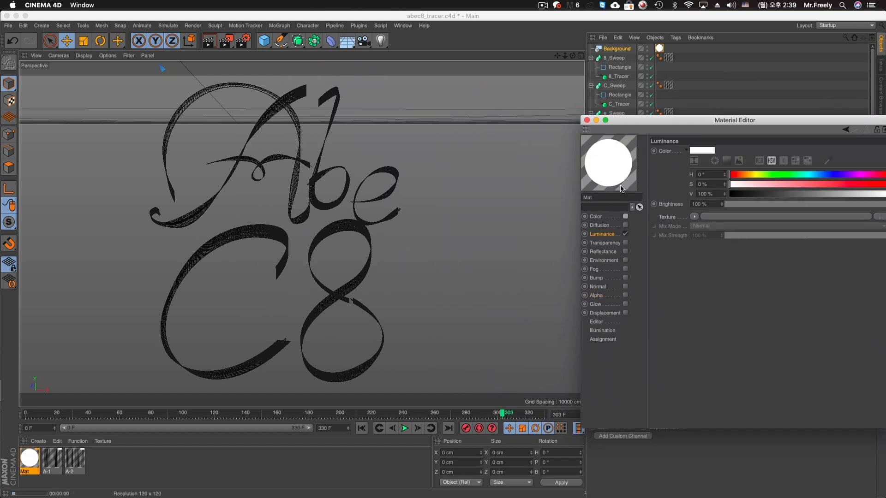
# Render the letters against the white background, close the material's settings, and hide the Background object
pyautogui.press('super+r')
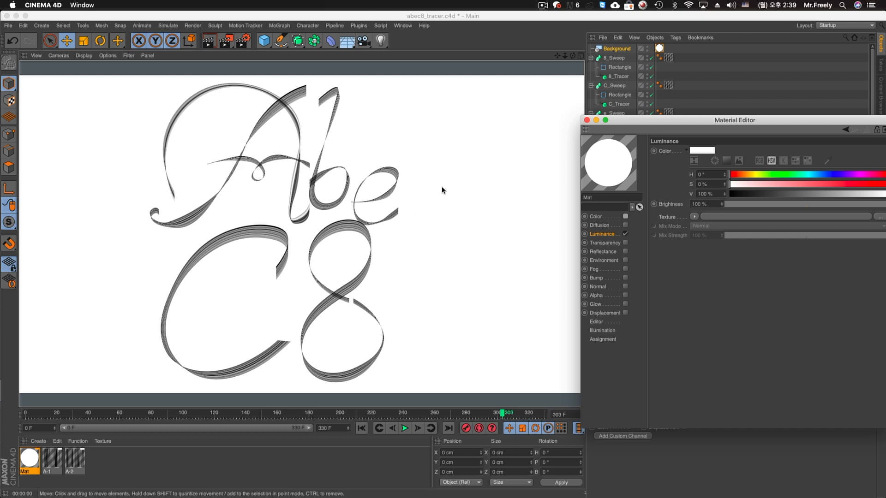
pyautogui.click(586, 120)
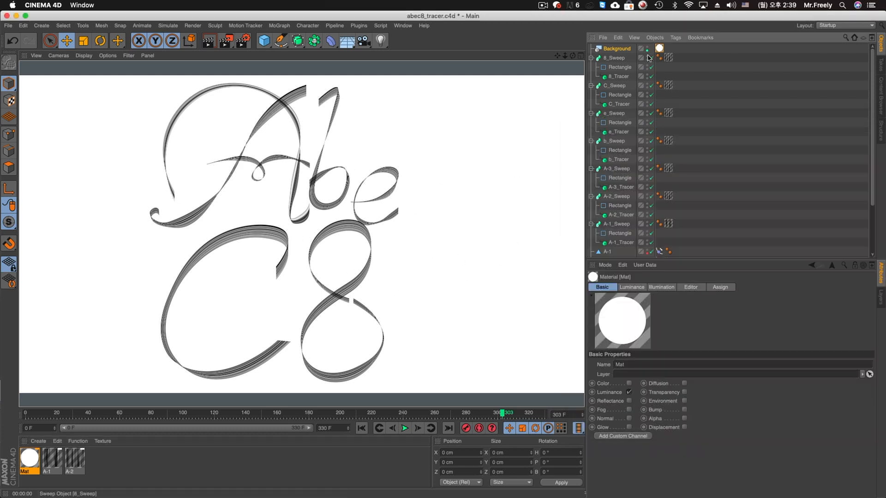
pyautogui.click(647, 50)
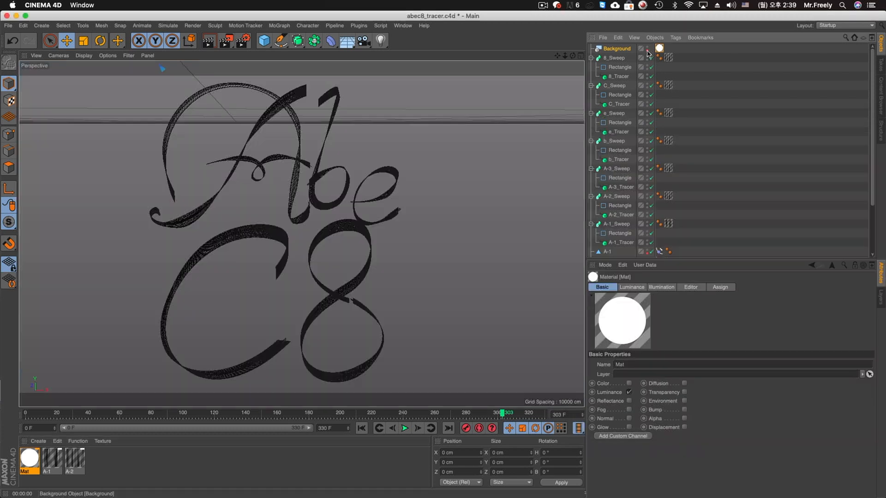
# Render the letters without the background, make the Background object visible, and render again
pyautogui.press('super+r')
pyautogui.click(686, 71)
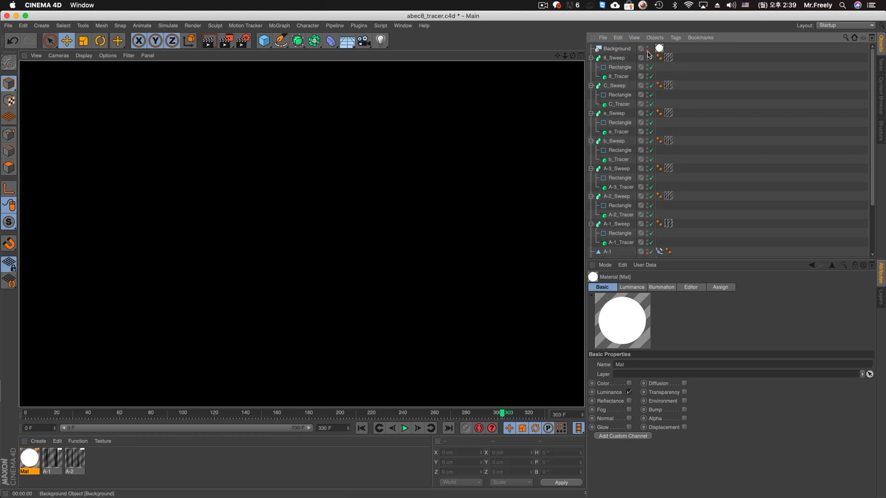
pyautogui.click(647, 50)
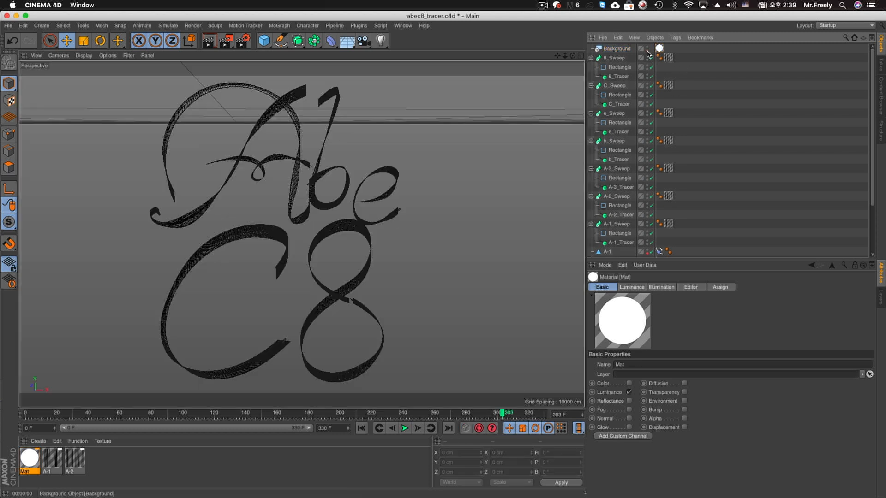
pyautogui.press('super+r')
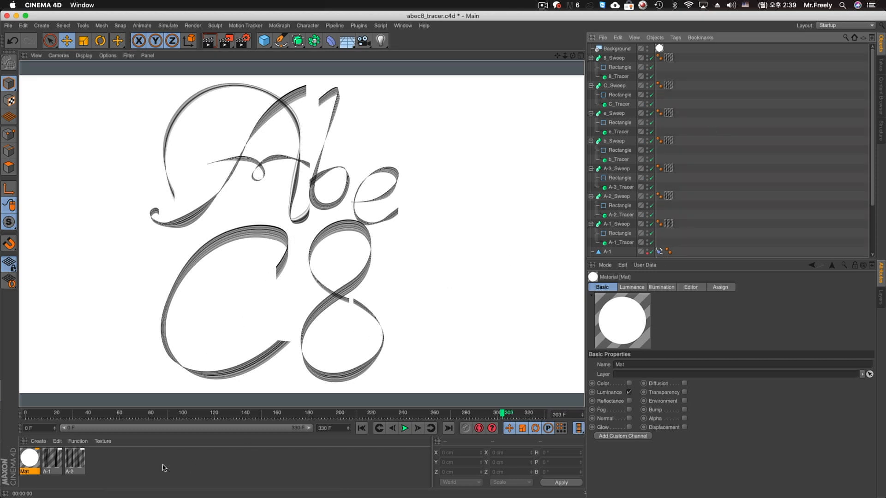
# Duplicate the A-2 material, name the copy C, and assign it to C_Sweep
pyautogui.click(107, 457)
pyautogui.keyDown('ctrl'); pyautogui.moveTo(83, 459); pyautogui.dragTo(121, 461); pyautogui.keyUp('ctrl')
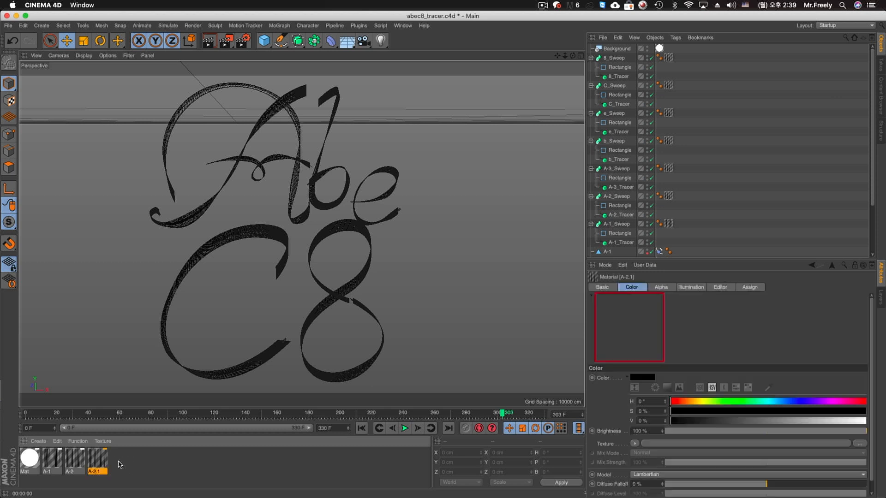
pyautogui.doubleClick(96, 471)
pyautogui.write('C')
pyautogui.click(127, 475)
pyautogui.doubleClick(99, 461)
pyautogui.moveTo(303, 67); pyautogui.dragTo(332, 68)
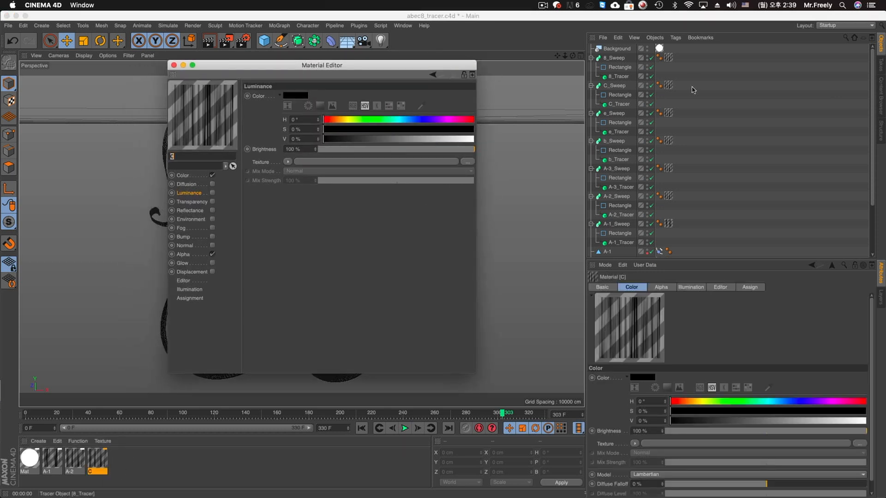
pyautogui.moveTo(102, 462); pyautogui.dragTo(668, 86)
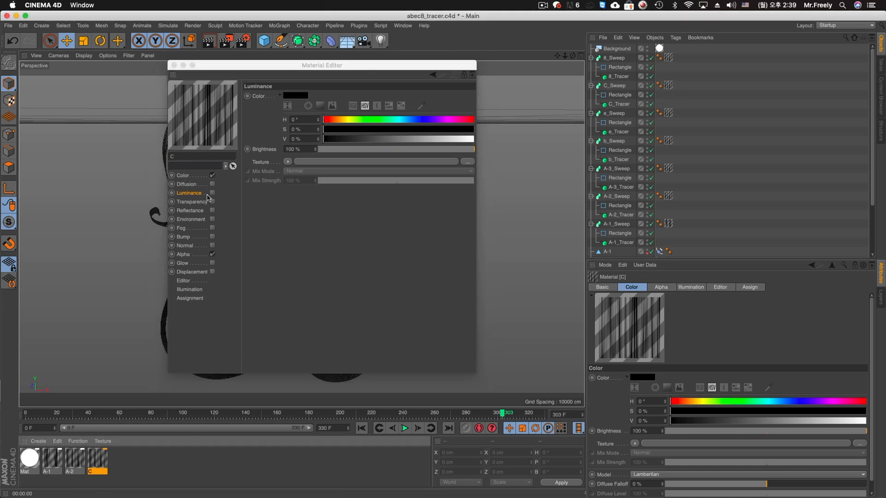
# Open the Noise layer in material C's alpha and set its second Relative Scale value to 200%
pyautogui.click(183, 254)
pyautogui.click(303, 169)
pyautogui.moveTo(339, 67); pyautogui.dragTo(481, 109)
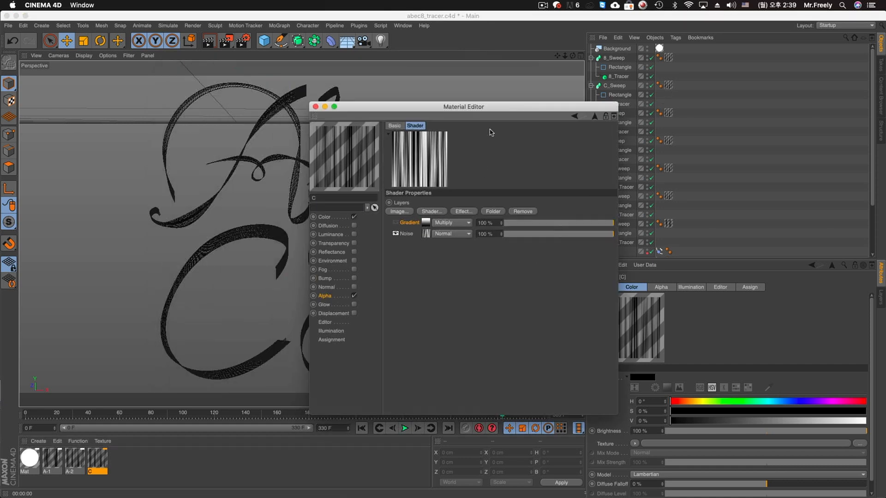
pyautogui.click(428, 234)
pyautogui.doubleClick(490, 267)
pyautogui.write('200')
pyautogui.press('Return')
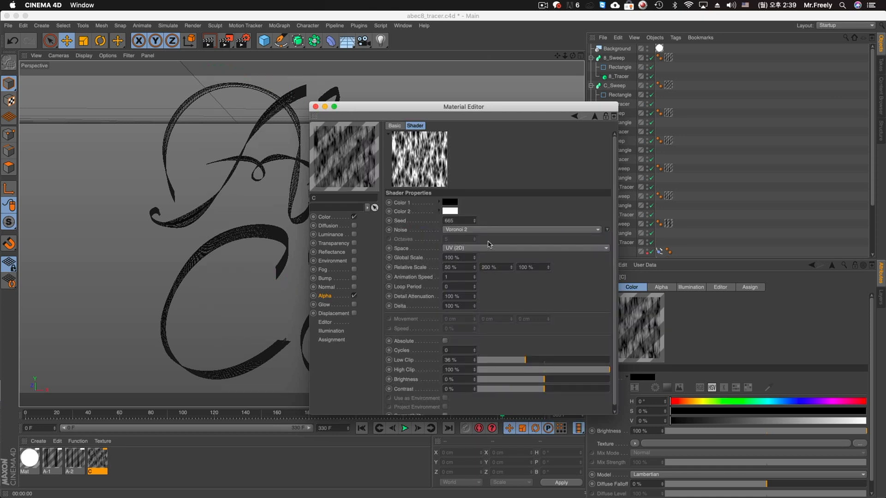
# Set the noise's second Relative Scale value to 3000% and its Low Clip to 52%, and render the viewport
pyautogui.moveTo(480, 107); pyautogui.dragTo(642, 102)
pyautogui.doubleClick(657, 262)
pyautogui.write('30')
pyautogui.moveTo(688, 355); pyautogui.dragTo(709, 356)
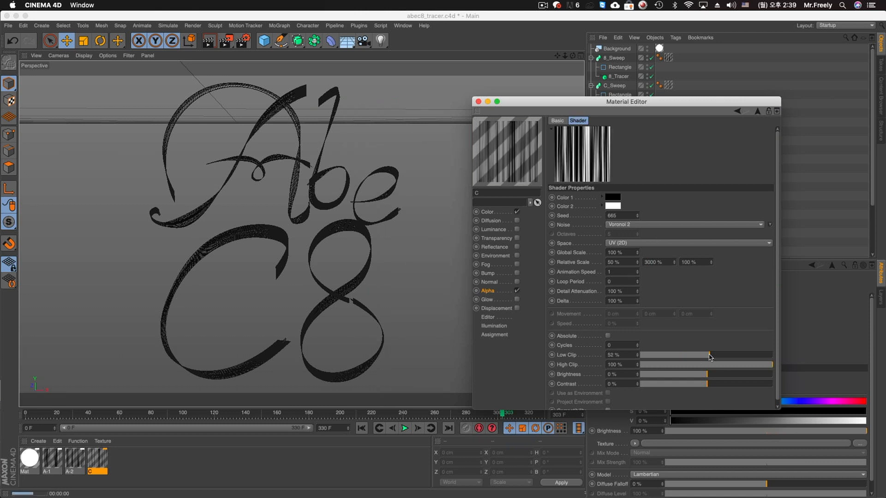
pyautogui.hotkey('ctrl', 'r')
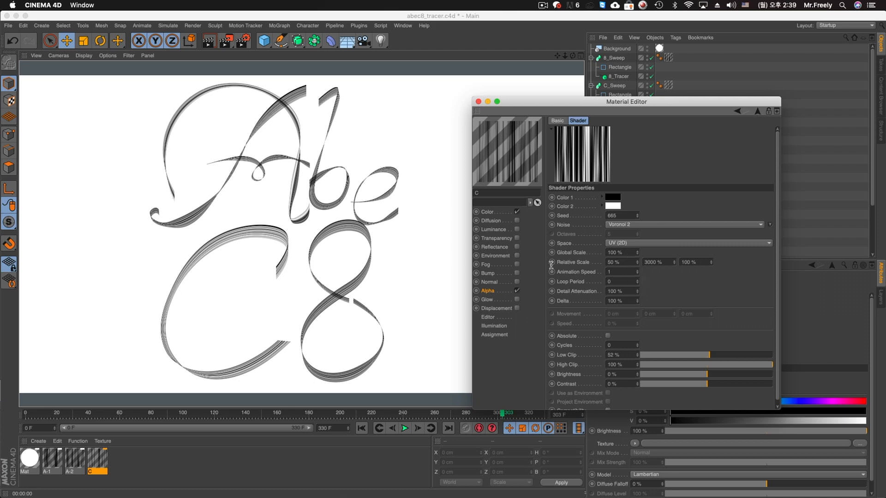
# Set the noise's first Relative Scale value to 200%, render the letters, and close material C's settings
pyautogui.write('200')
pyautogui.press('Return')
pyautogui.press('super+r')
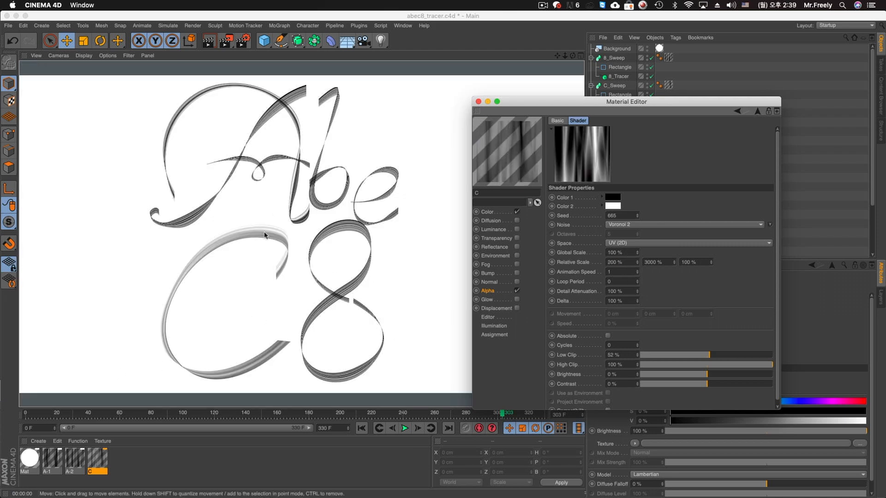
pyautogui.click(233, 396)
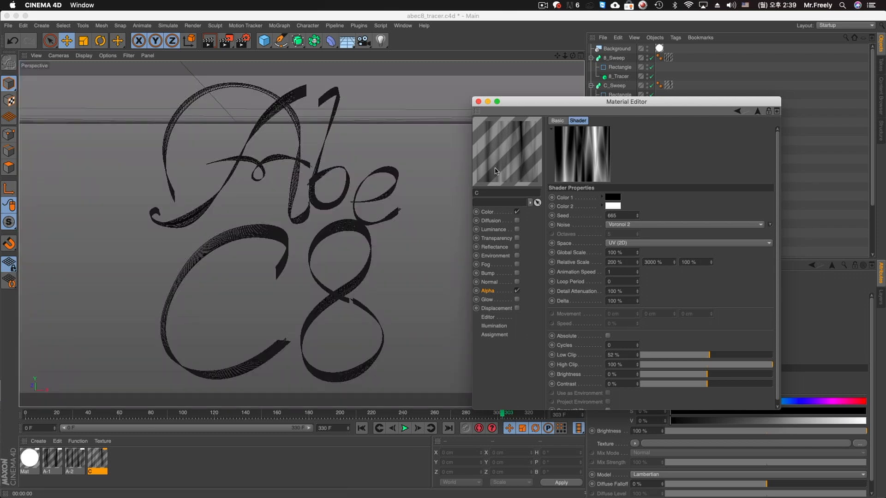
pyautogui.click(477, 102)
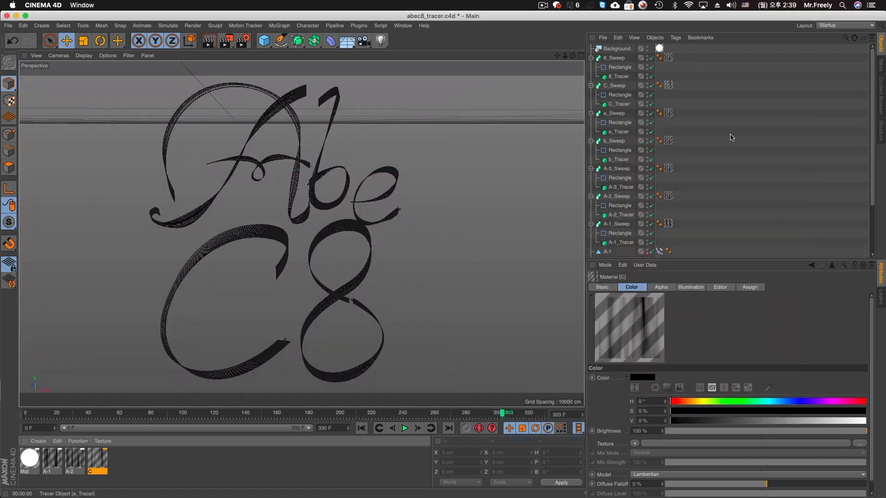
# Collapse all the sweep objects in the object hierarchy and render the viewport
pyautogui.click(591, 58)
pyautogui.click(591, 66)
pyautogui.click(591, 76)
pyautogui.click(590, 85)
pyautogui.click(591, 94)
pyautogui.click(591, 104)
pyautogui.click(591, 113)
pyautogui.moveTo(712, 115); pyautogui.dragTo(722, 68)
pyautogui.click(723, 69)
pyautogui.hotkey('ctrl', 'r')
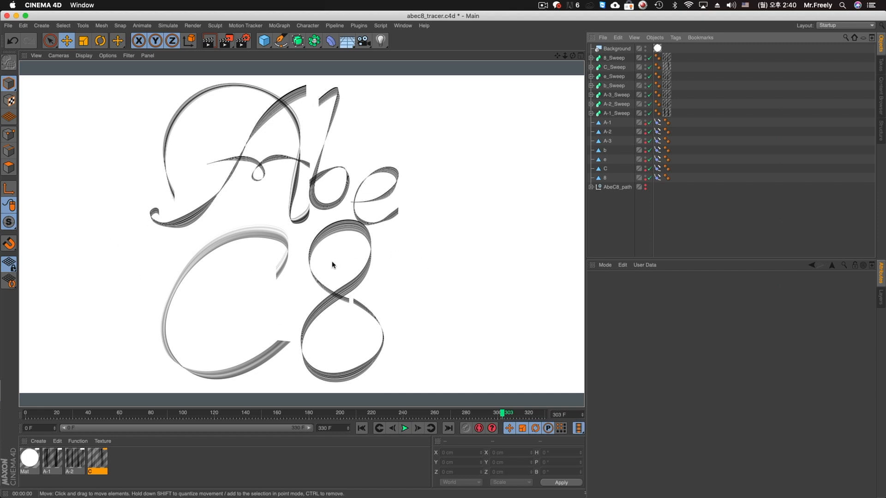
# Duplicate the C material, name the copy 8, and assign it to 8_Sweep
pyautogui.moveTo(102, 462)
pyautogui.keyDown('ctrl'); pyautogui.mouseDown()
pyautogui.moveTo(150, 465)
pyautogui.moveTo(148, 453)
pyautogui.moveTo(663, 89)
pyautogui.moveTo(667, 58)
pyautogui.mouseUp(); pyautogui.keyUp('ctrl')
pyautogui.doubleClick(116, 473)
pyautogui.write('8')
pyautogui.click(181, 477)
# Review material 8's alpha settings against a viewport render of the letters, and close the settings
pyautogui.doubleClick(122, 461)
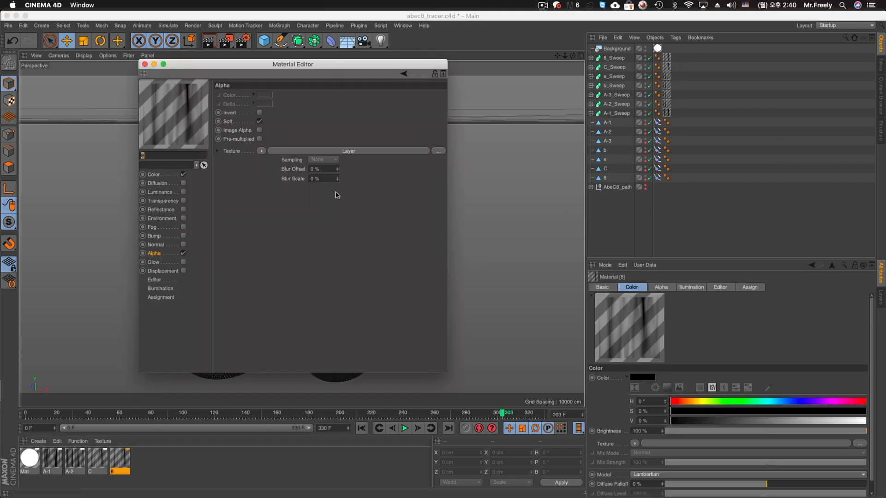
pyautogui.moveTo(312, 70); pyautogui.dragTo(787, 161)
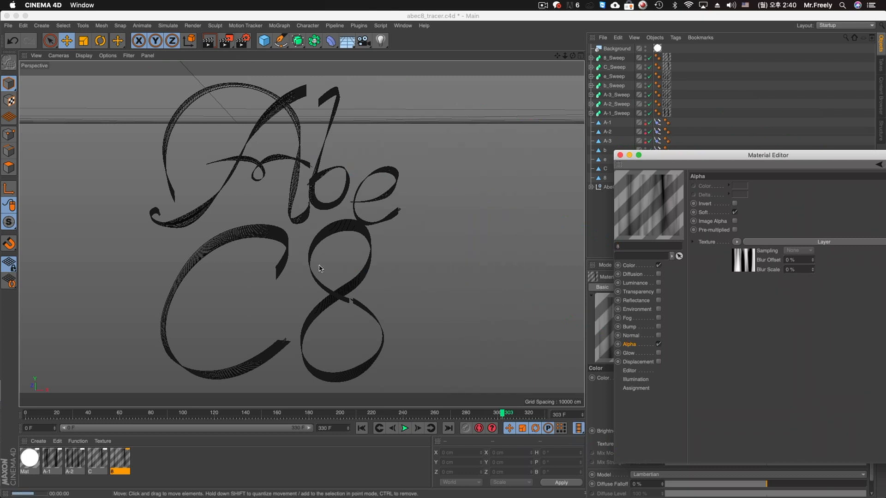
pyautogui.hotkey('ctrl', 'r')
pyautogui.moveTo(652, 155); pyautogui.dragTo(533, 155)
pyautogui.click(252, 289)
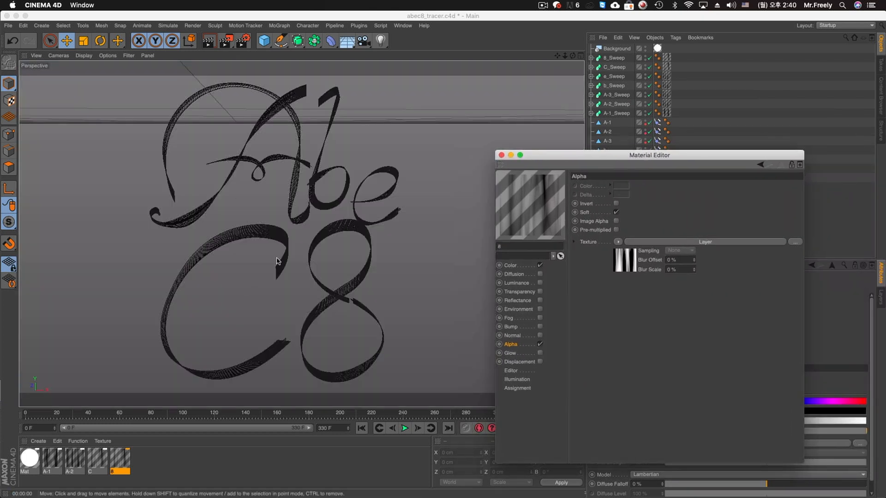
pyautogui.click(500, 142)
pyautogui.hotkey('ctrl', 'r')
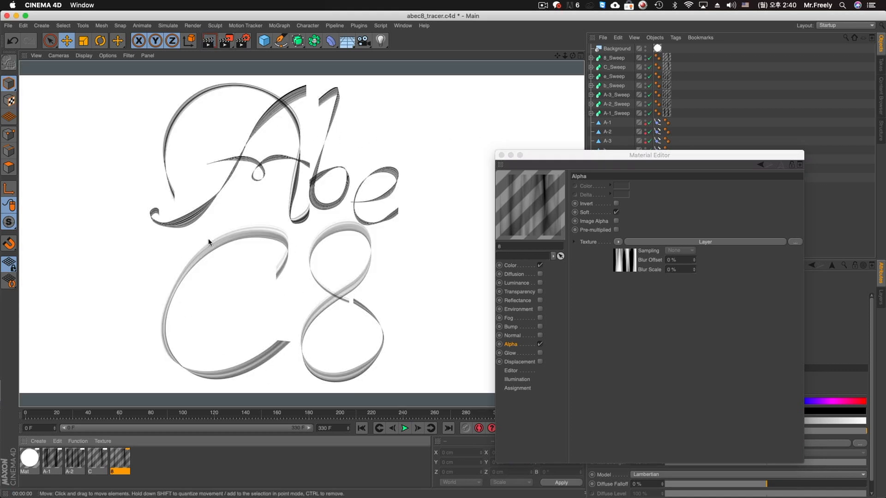
pyautogui.click(502, 155)
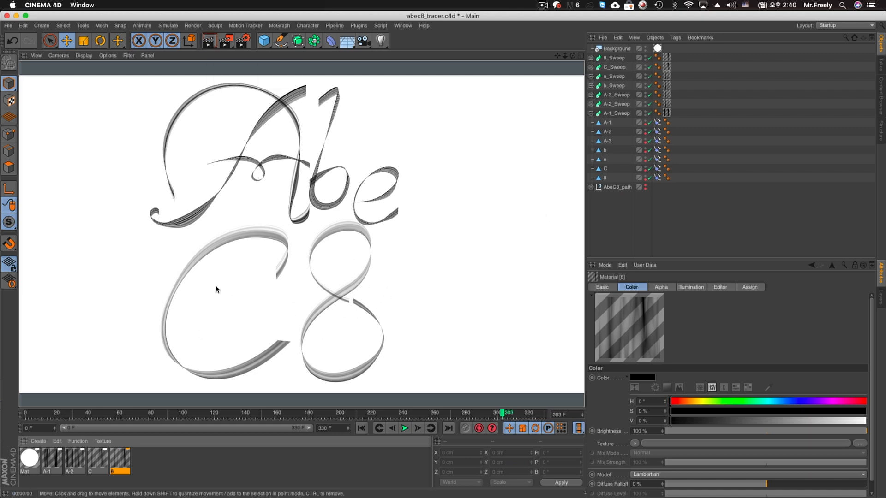
# Make a full-render animation preview covering all frames
pyautogui.press('super+a')
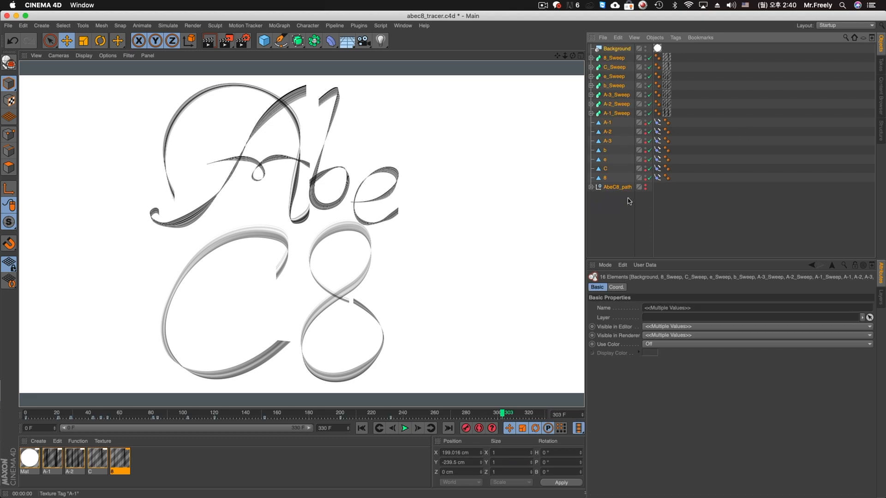
pyautogui.click(784, 134)
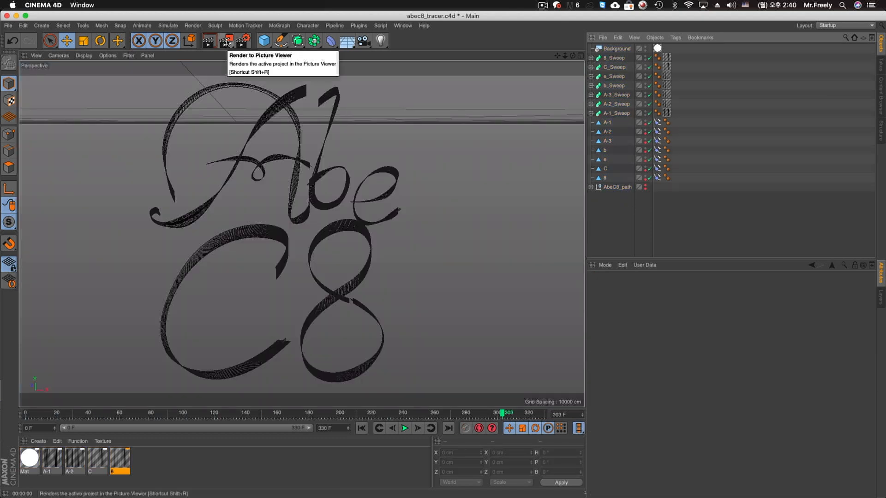
pyautogui.moveTo(226, 42); pyautogui.dragTo(311, 194)
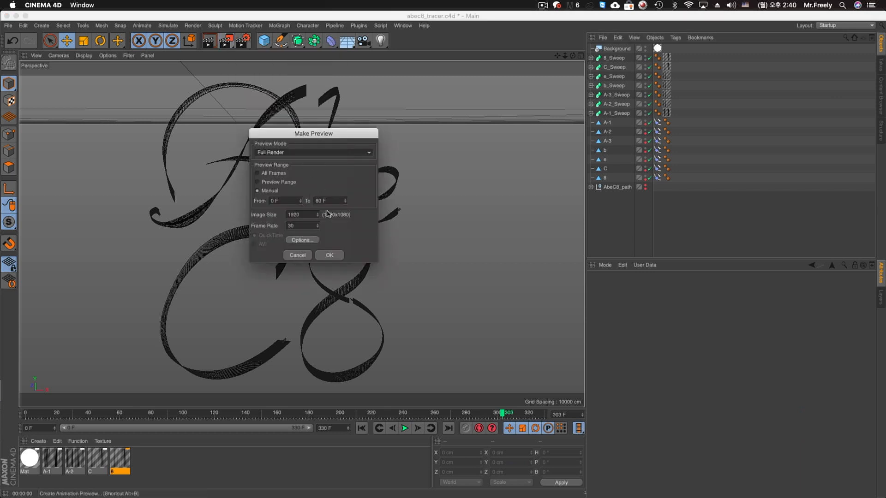
pyautogui.click(270, 172)
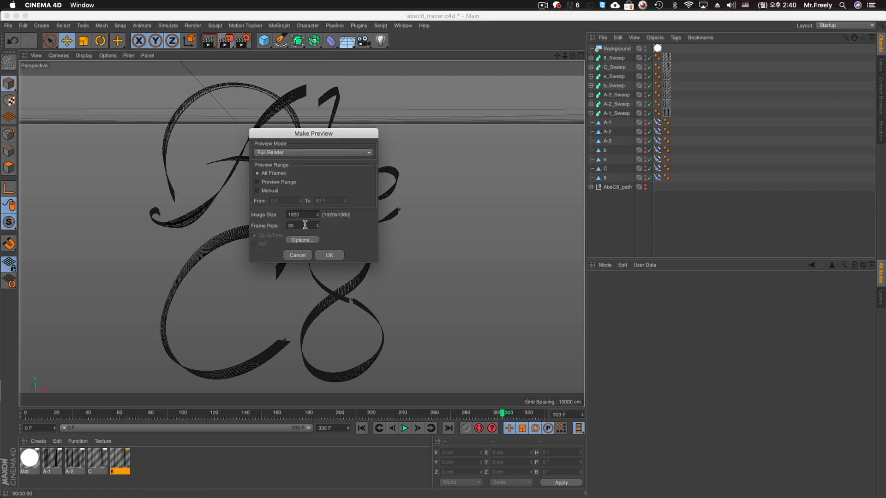
pyautogui.click(329, 256)
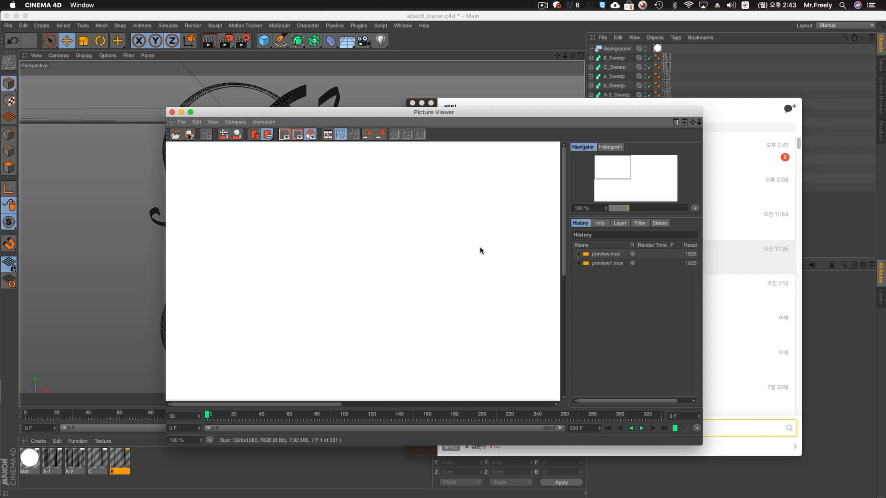
# Play the rendered preview and examine the growing letter strokes at several magnifications
pyautogui.scroll(-1, 458, 277)
pyautogui.click(674, 428)
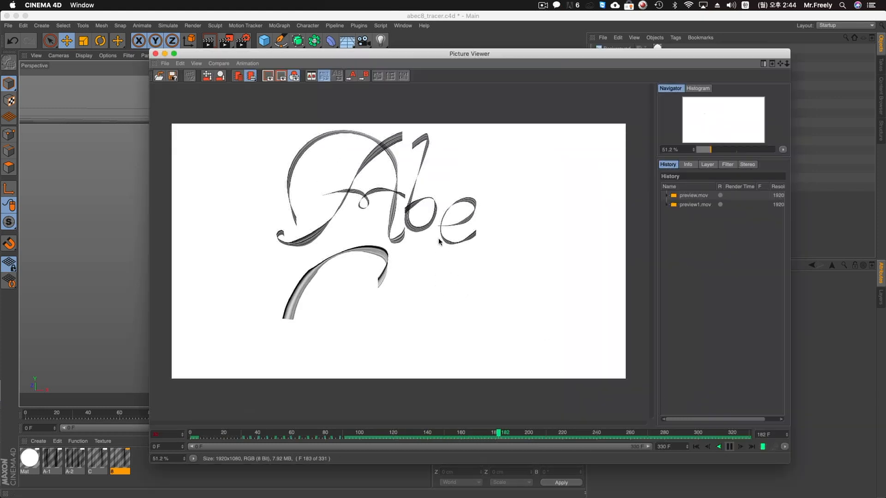
pyautogui.scroll(5, 406, 223)
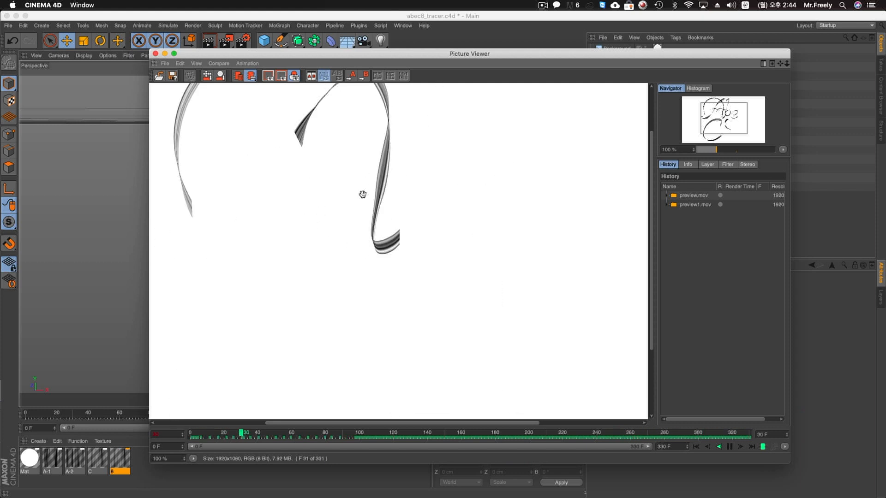
pyautogui.scroll(-4, 415, 248)
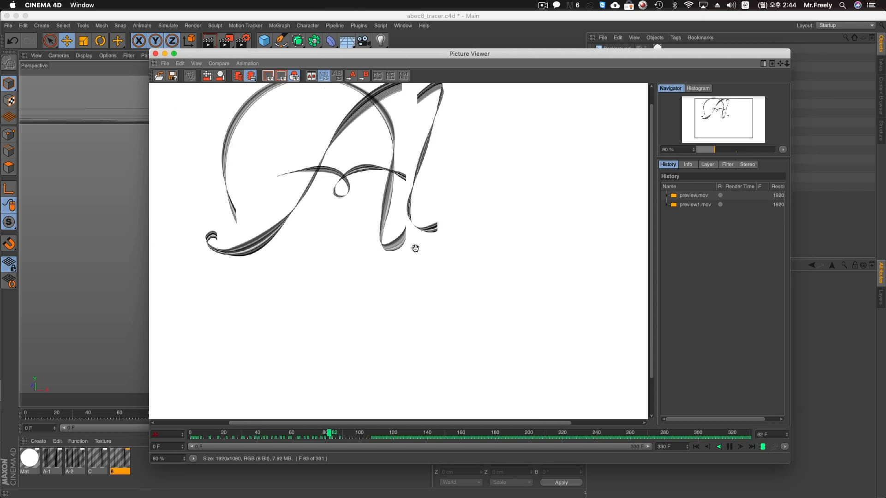
pyautogui.scroll(2, 436, 250)
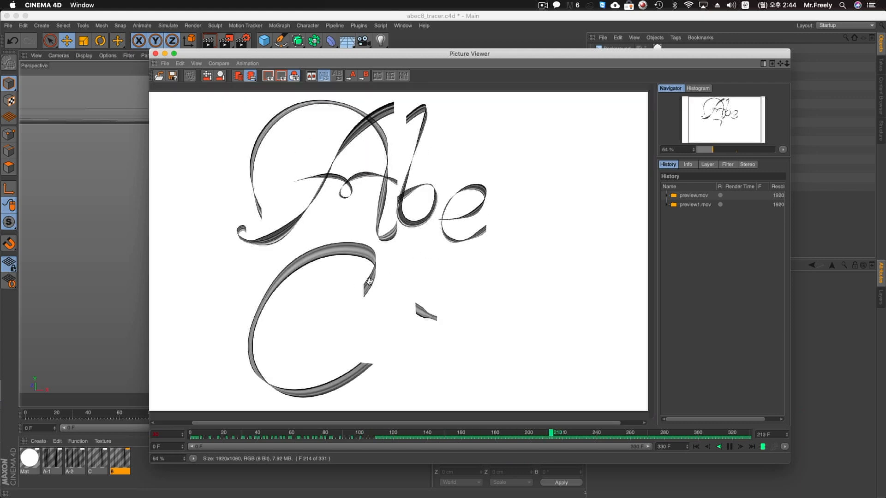
pyautogui.scroll(-1, 401, 222)
# Inspect the object properties and texture tag of 8_Sweep alongside the playing preview
pyautogui.moveTo(547, 60); pyautogui.dragTo(283, 70)
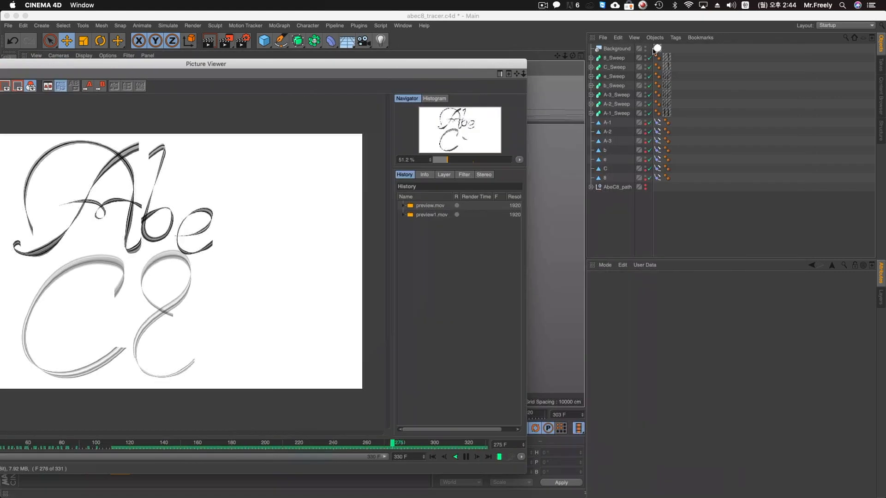
pyautogui.click(613, 58)
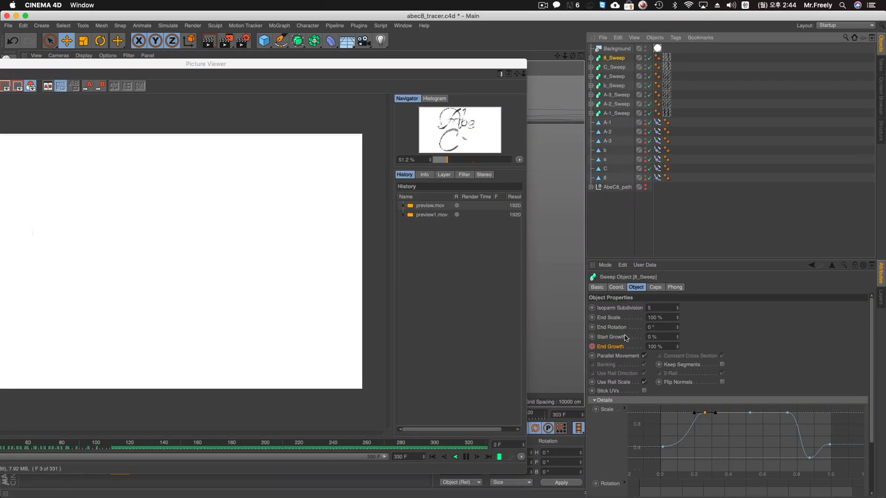
pyautogui.moveTo(354, 63); pyautogui.dragTo(644, 55)
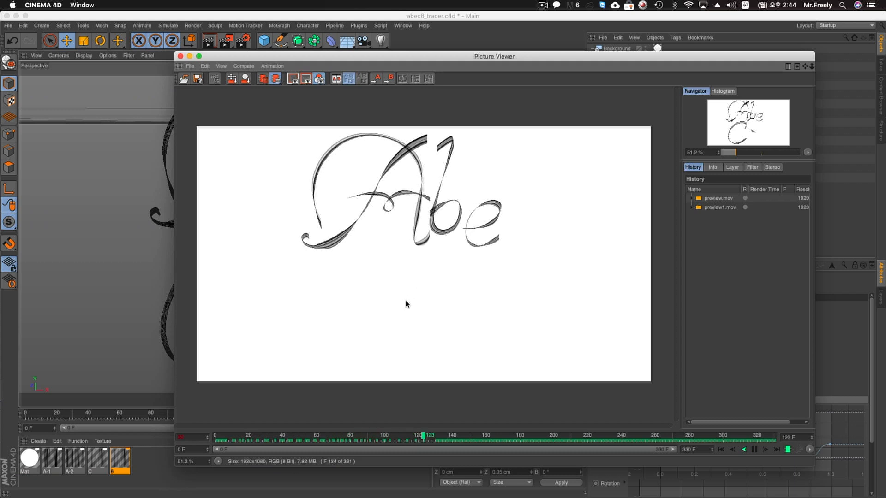
pyautogui.moveTo(451, 58)
pyautogui.mouseDown()
pyautogui.moveTo(511, 58)
pyautogui.moveTo(512, 66)
pyautogui.mouseUp()
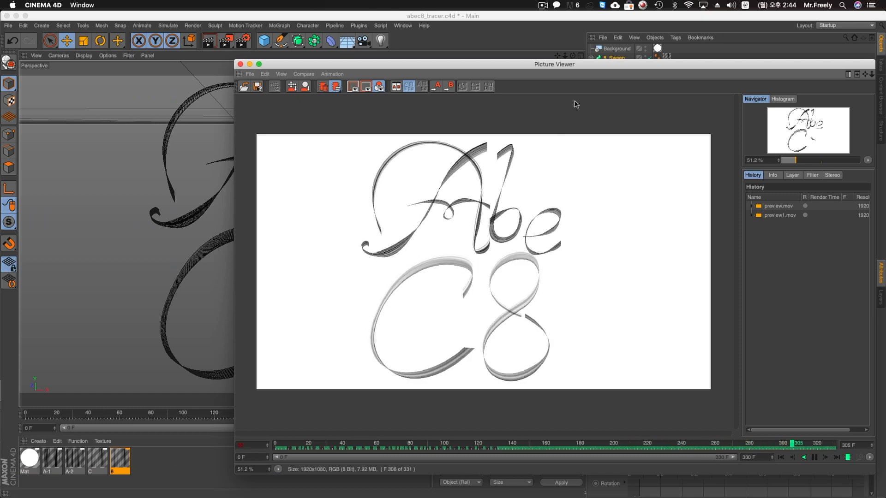
pyautogui.moveTo(614, 67); pyautogui.dragTo(422, 76)
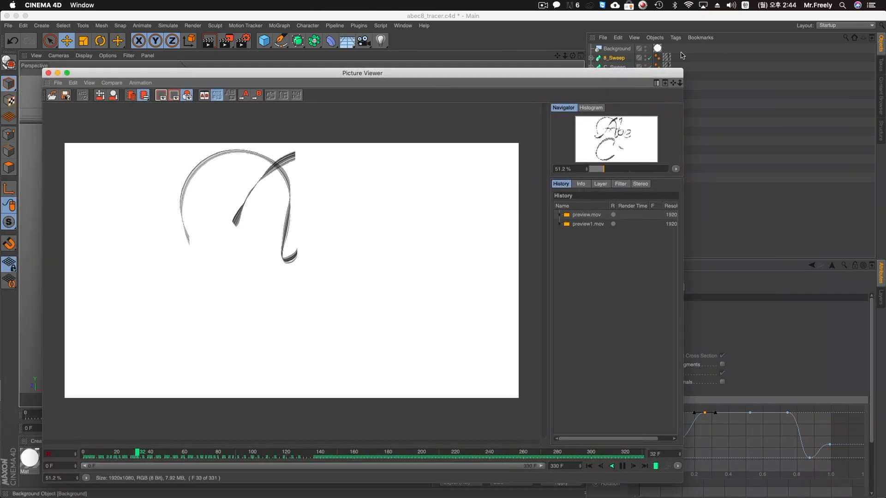
pyautogui.click(667, 58)
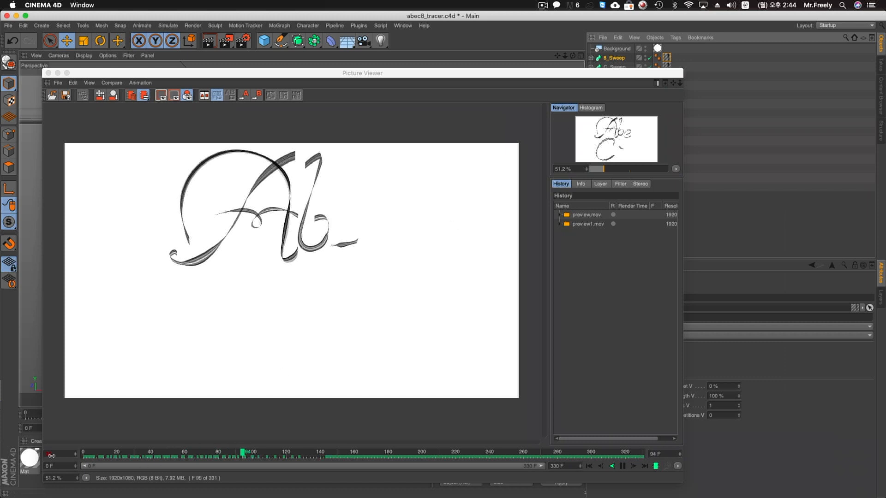
pyautogui.moveTo(192, 76); pyautogui.dragTo(299, 41)
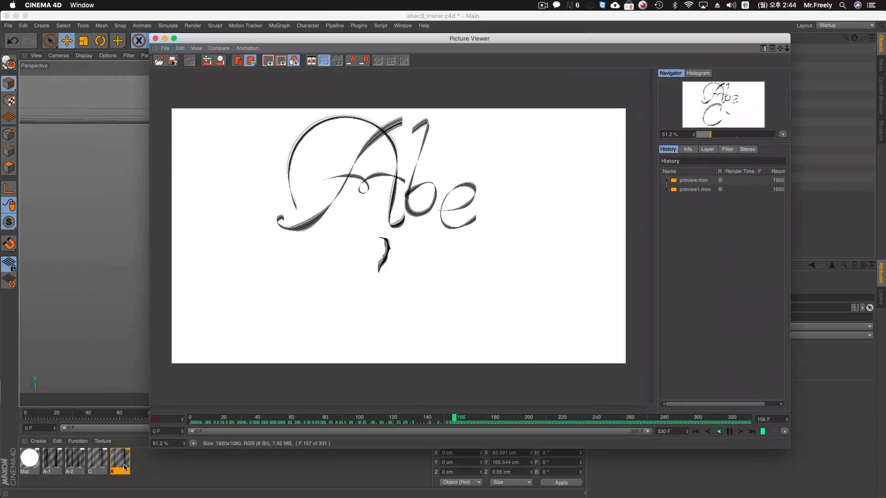
# Set the Animation Speed of the Noise shader in material 8's alpha layer to 0.3
pyautogui.moveTo(461, 38); pyautogui.dragTo(272, 39)
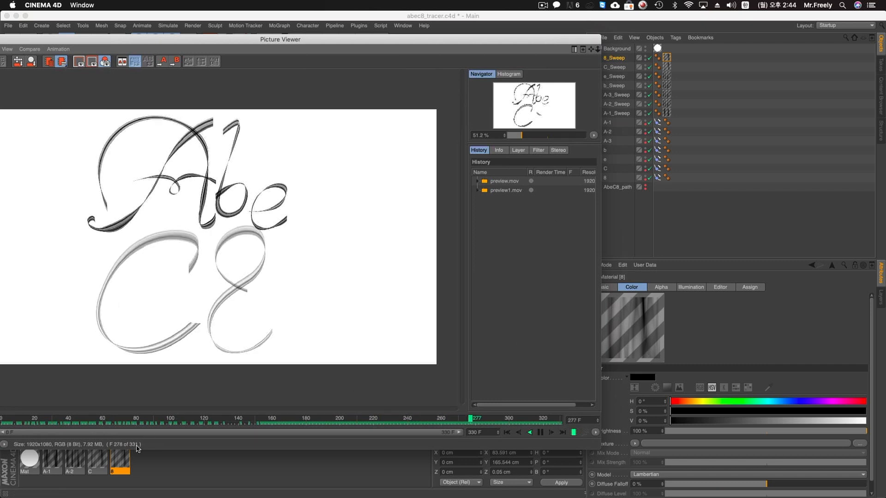
pyautogui.click(503, 16)
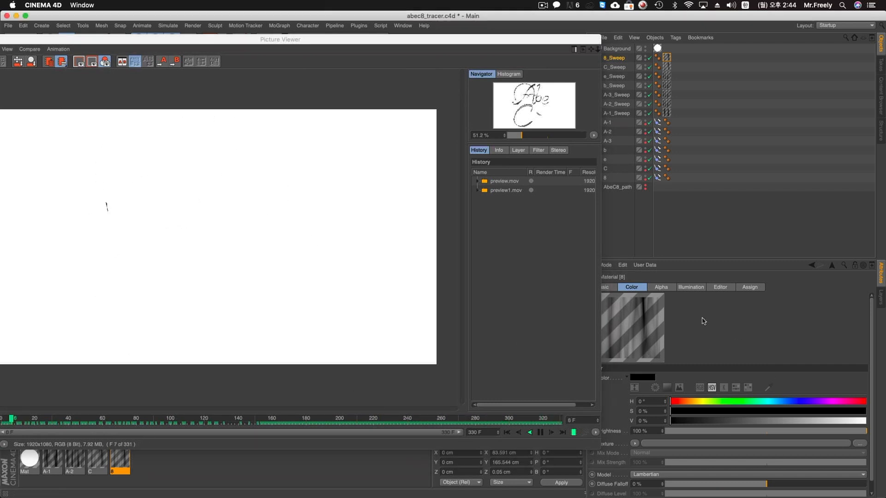
pyautogui.scroll(-1, 715, 329)
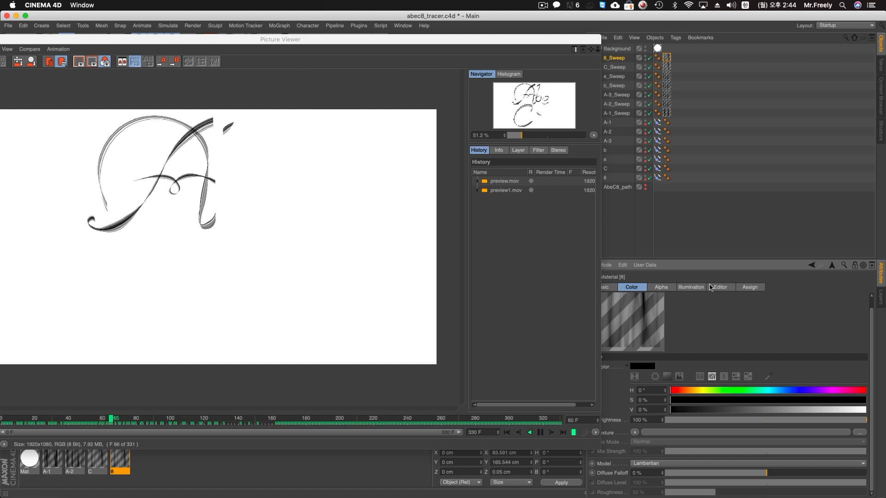
pyautogui.click(661, 288)
pyautogui.click(639, 464)
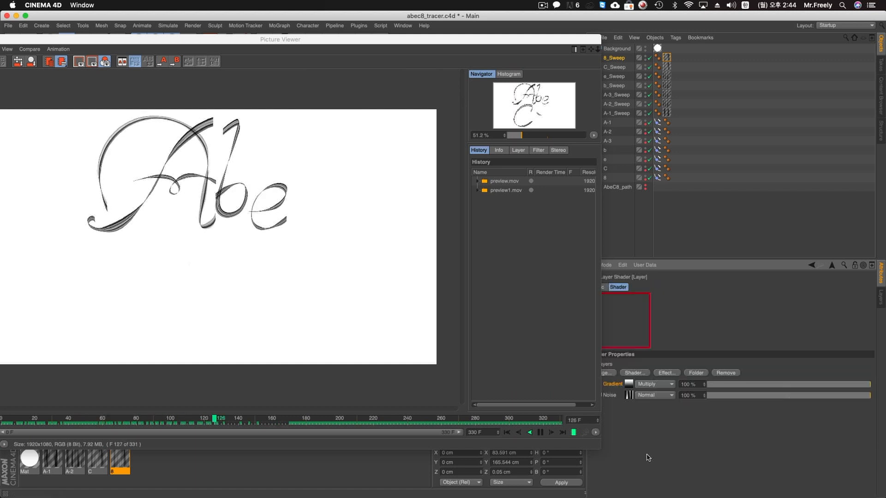
pyautogui.click(629, 396)
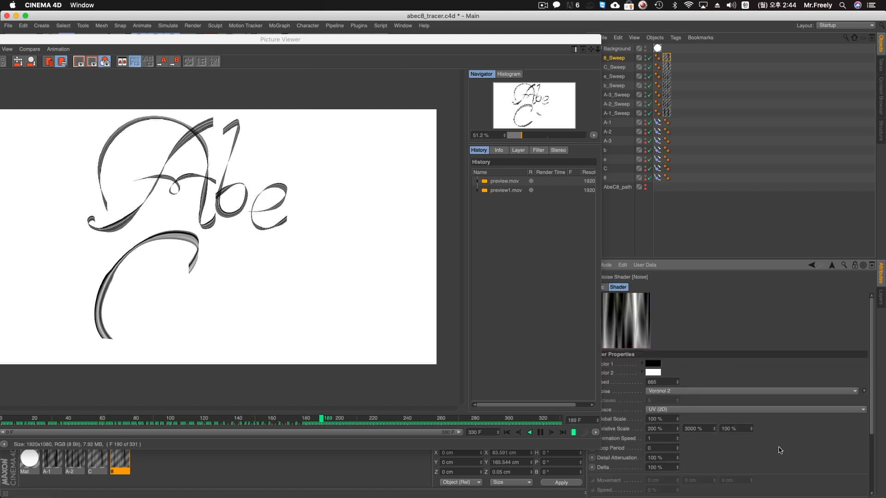
pyautogui.moveTo(663, 439); pyautogui.dragTo(628, 439)
pyautogui.write('0.3')
pyautogui.press('Return')
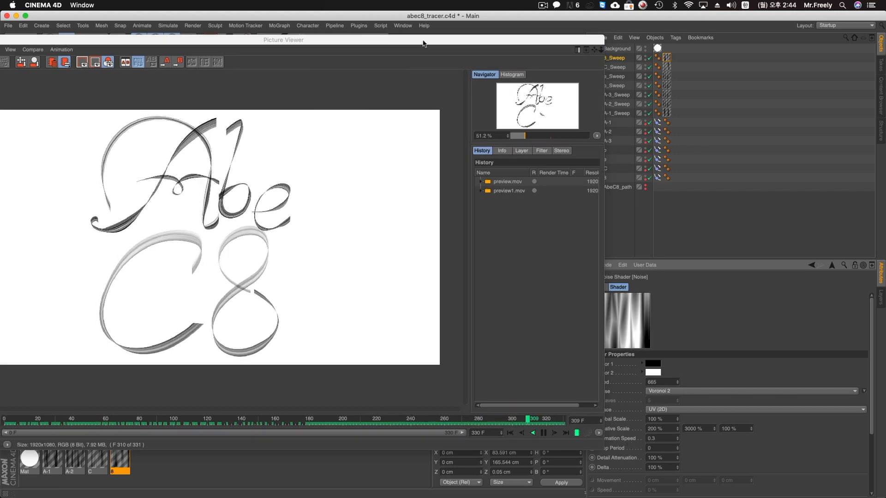
# Review the Noise shader's noise type beside the preview window, and watch the letter animation again
pyautogui.moveTo(417, 42); pyautogui.dragTo(346, 41)
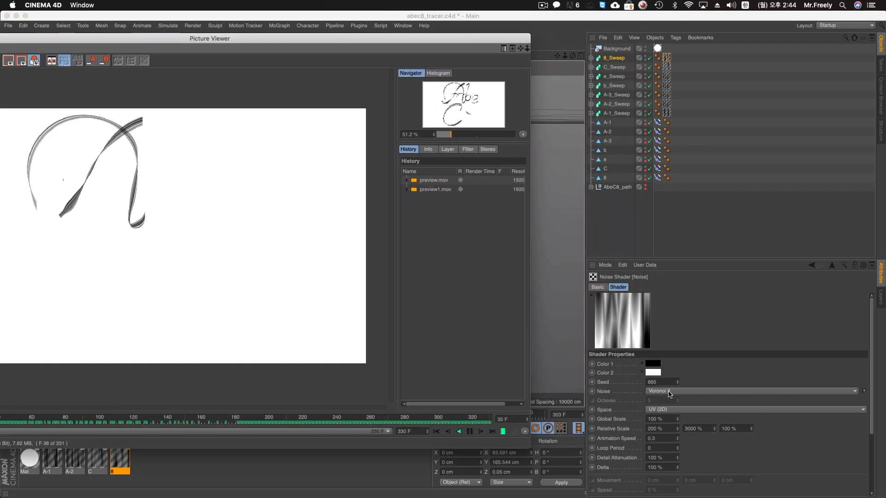
pyautogui.click(668, 391)
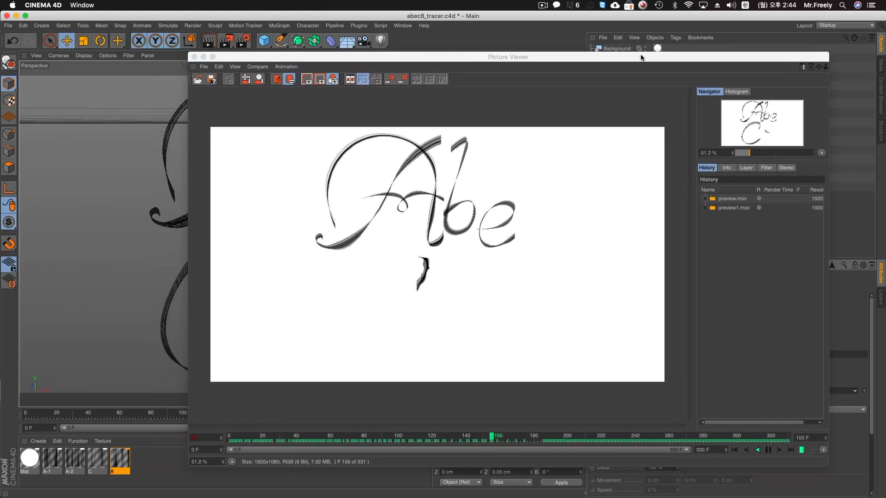
pyautogui.moveTo(474, 58); pyautogui.dragTo(529, 52)
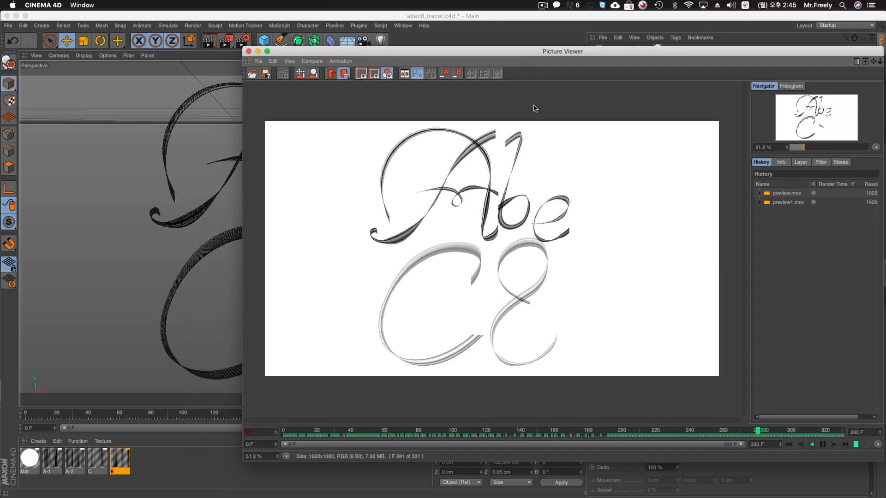